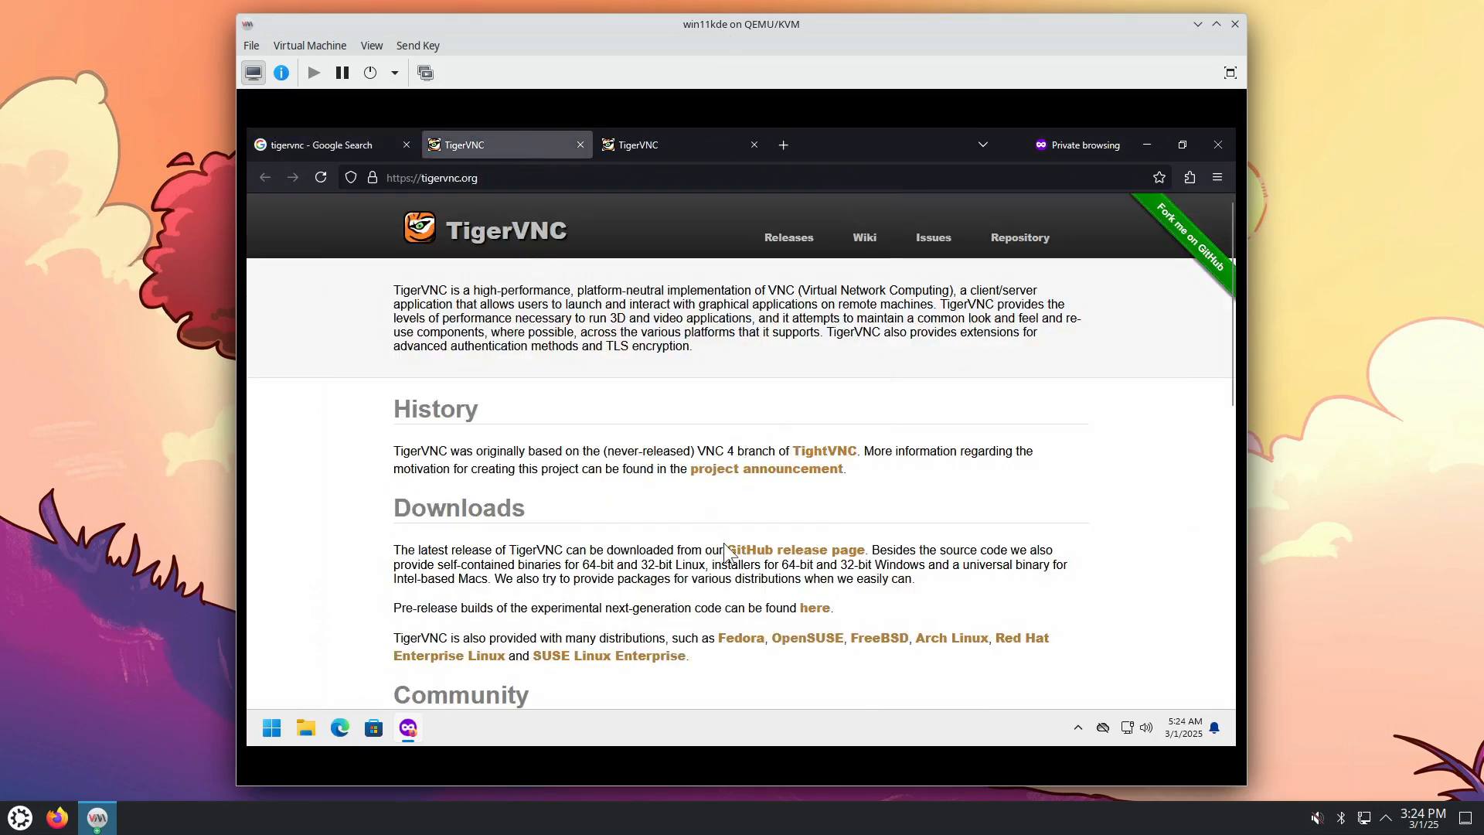
# Step: Open the TigerVNC GitHub release page in a new tab and switch to it
pyautogui.rightClick(776, 550)
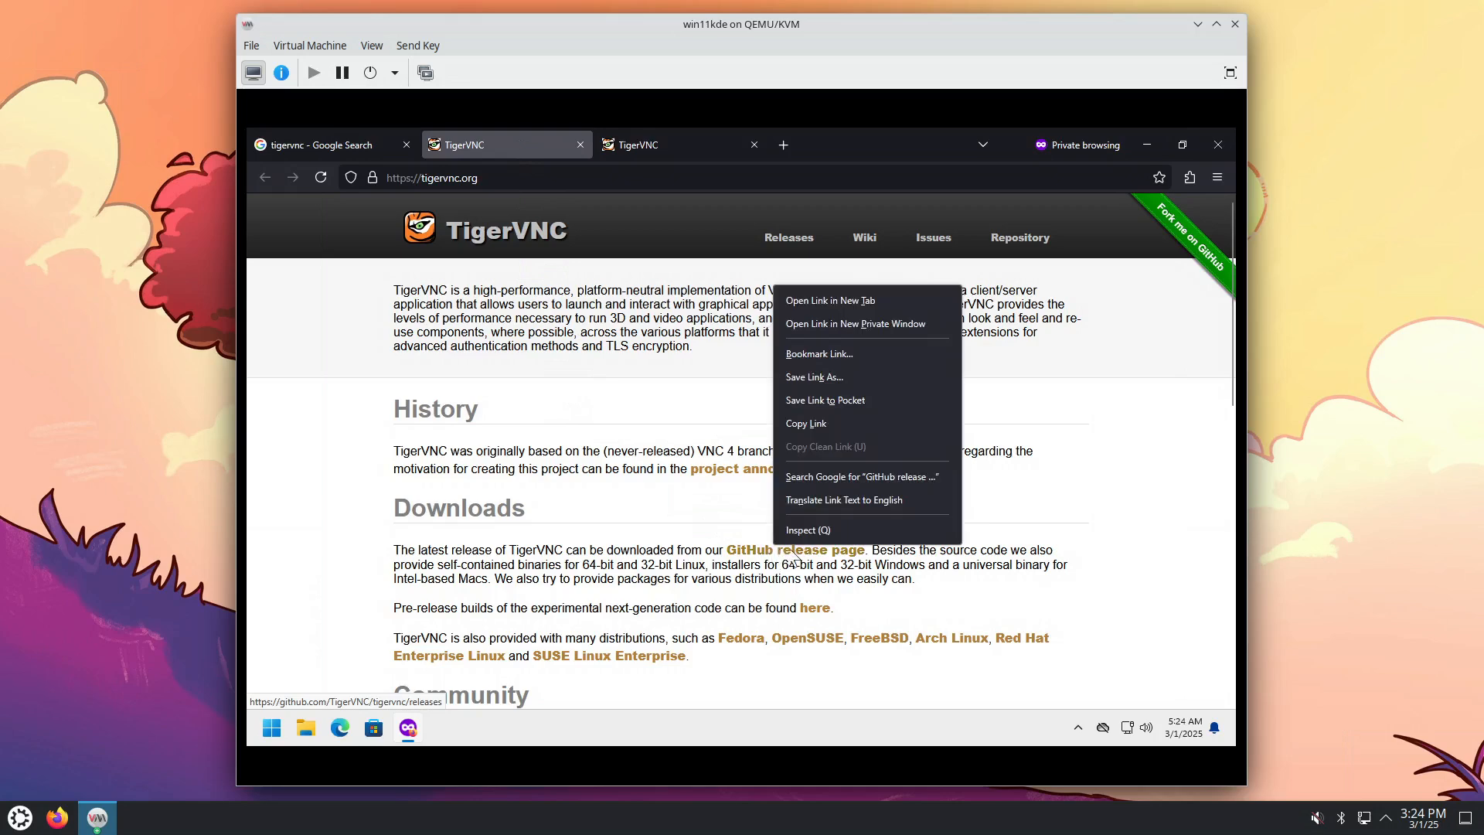
pyautogui.click(835, 300)
pyautogui.click(658, 148)
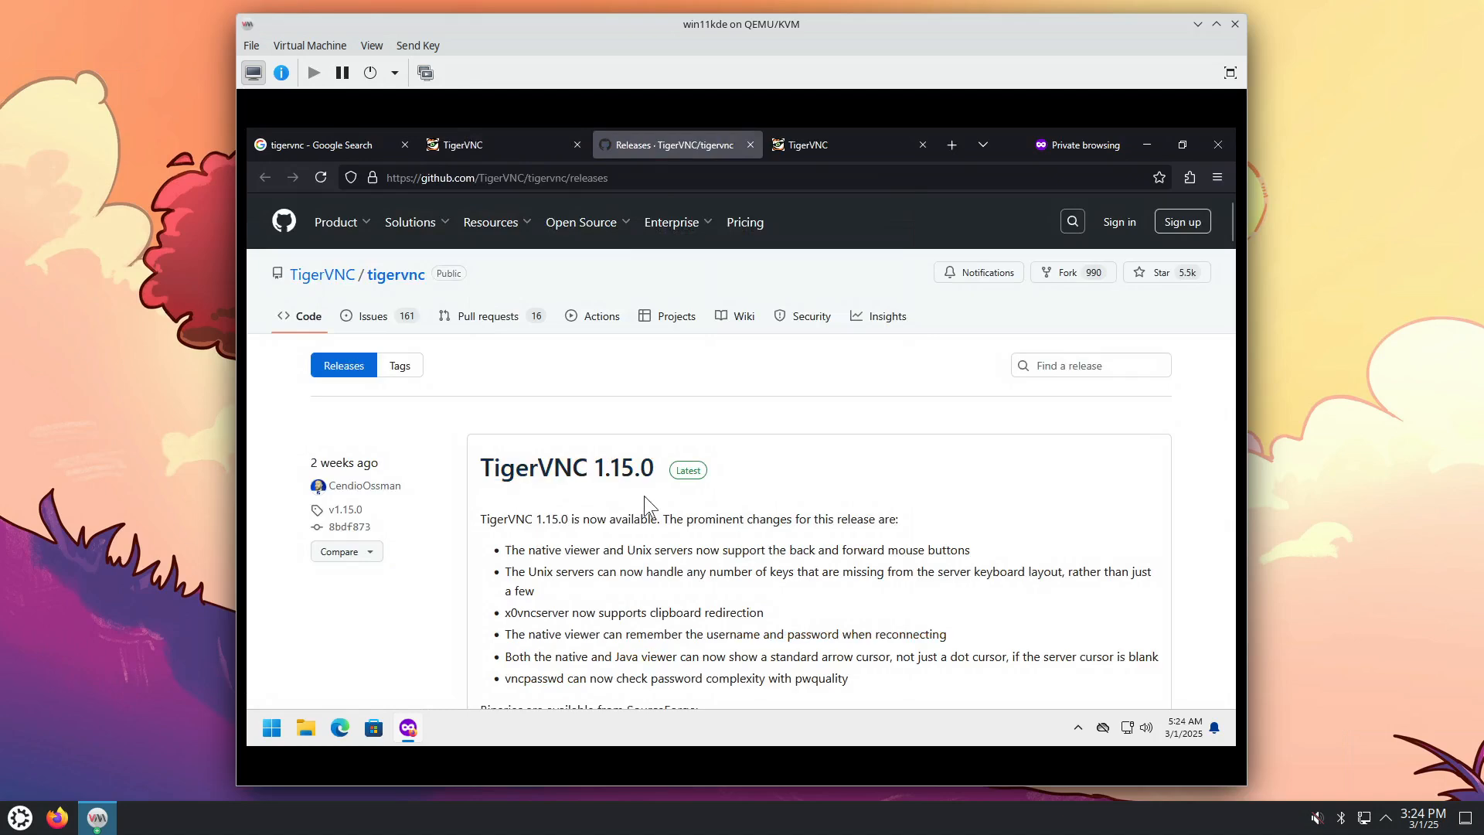
# Step: Open the SourceForge binaries link for 1.15.0 in a new tab and switch to it
pyautogui.scroll(-1, 644, 497)
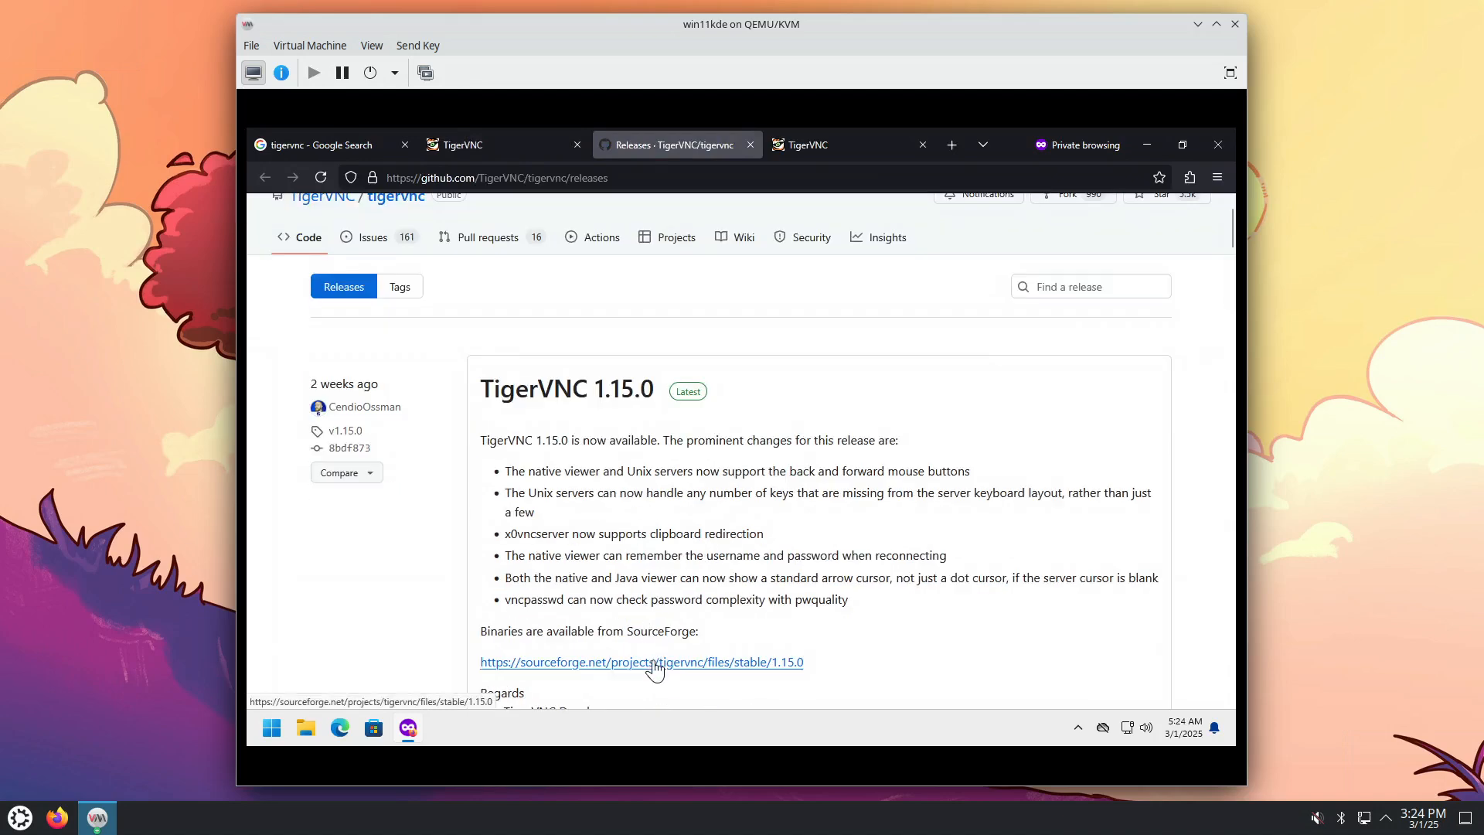
pyautogui.rightClick(653, 668)
pyautogui.click(734, 433)
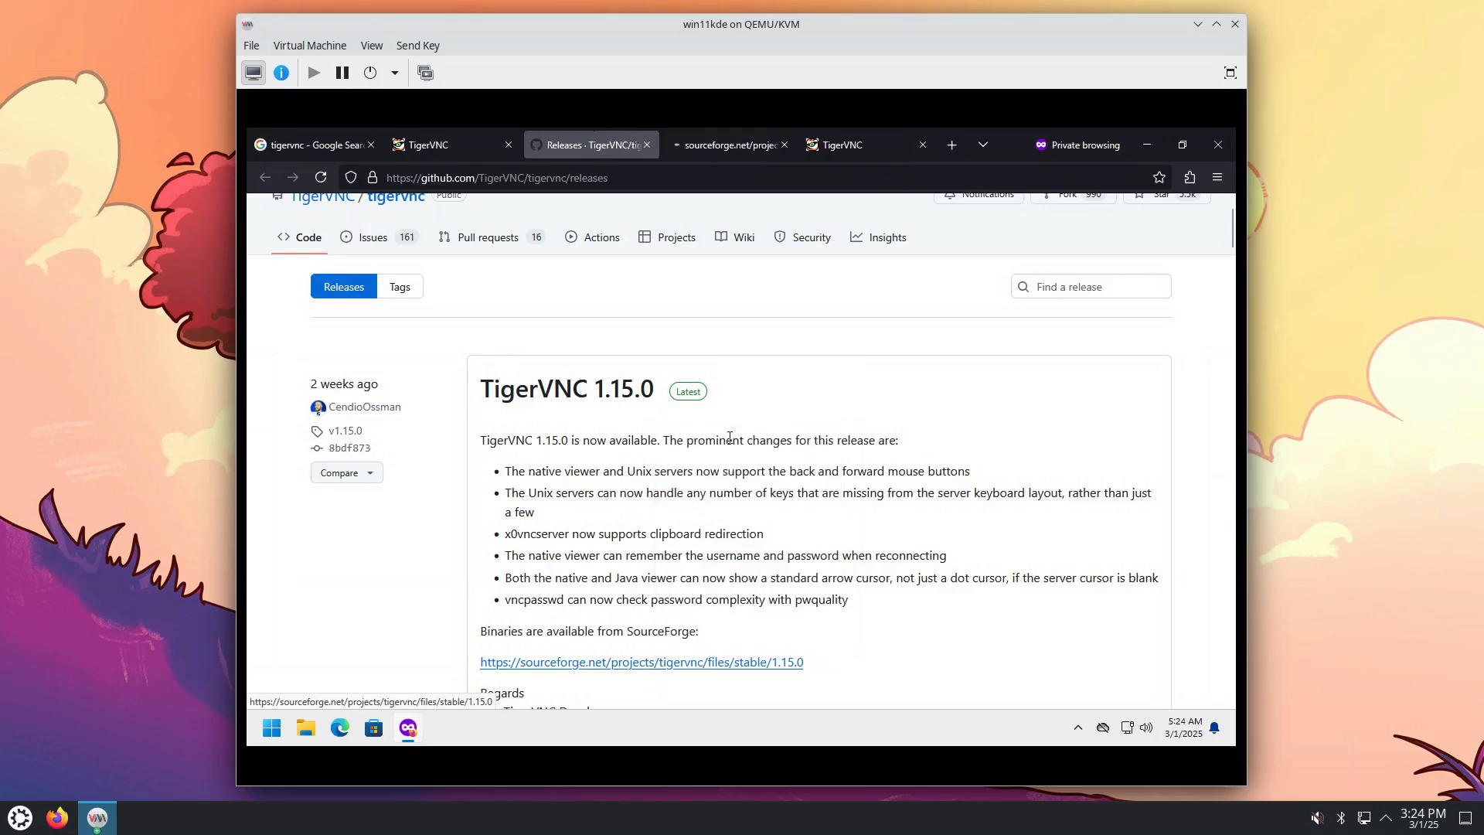
pyautogui.click(726, 144)
# Step: Close the extra TigerVNC homepage tab, browse the 1.15.0 file list, and show recent downloads
pyautogui.middleClick(822, 144)
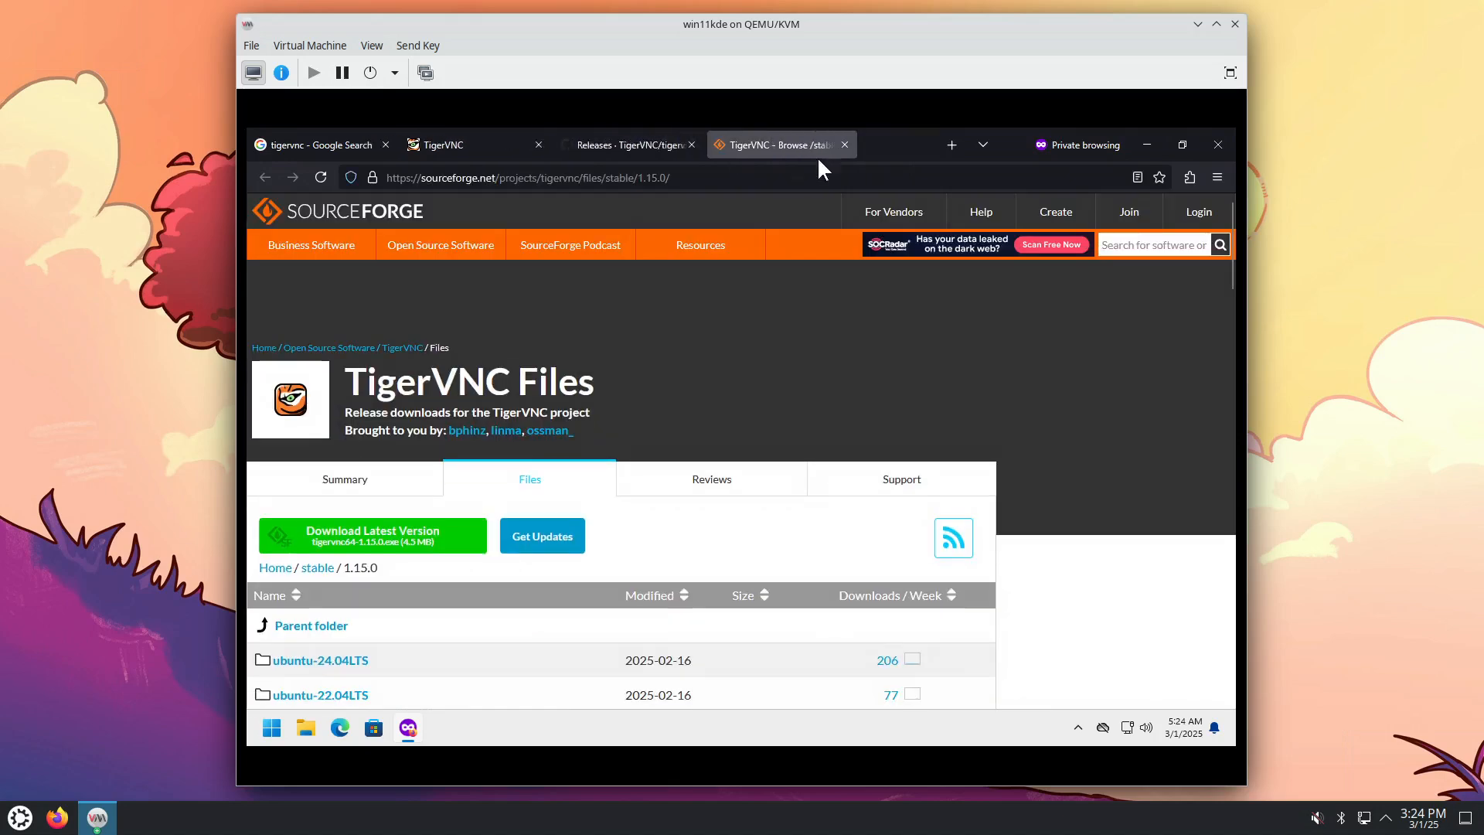
pyautogui.scroll(-7, 907, 417)
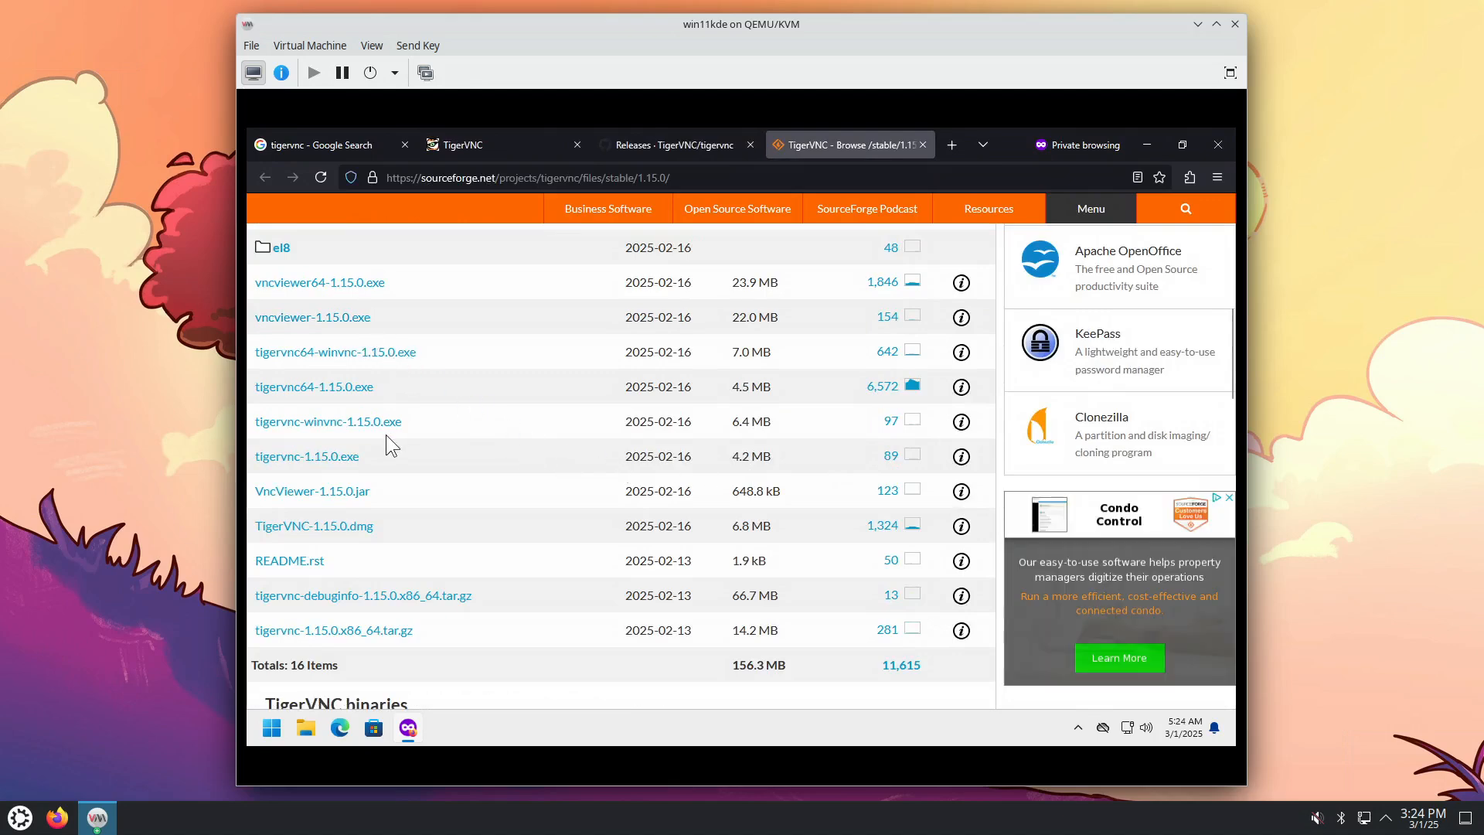
pyautogui.scroll(-4, 556, 578)
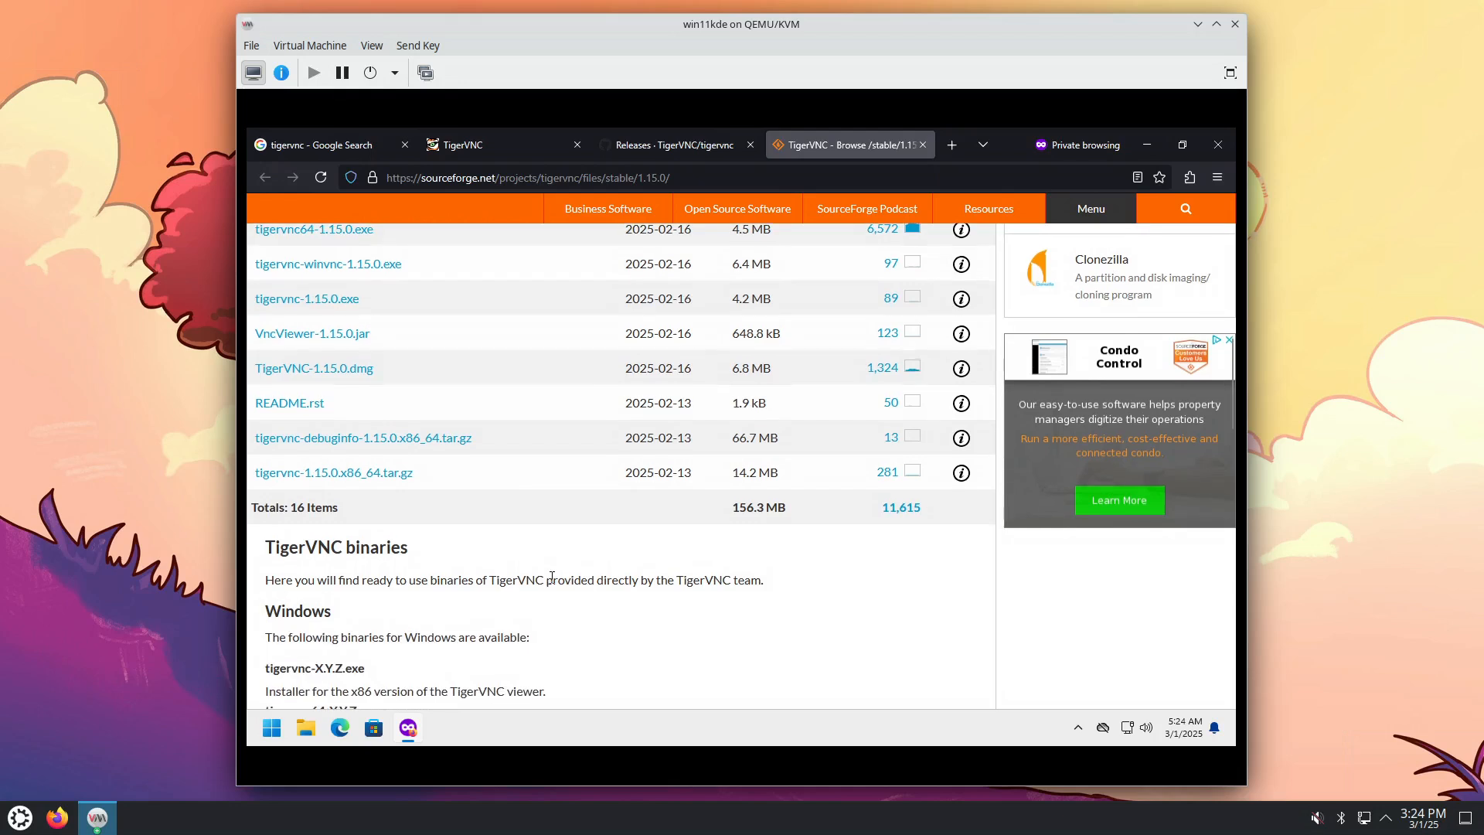
pyautogui.scroll(-1, 533, 622)
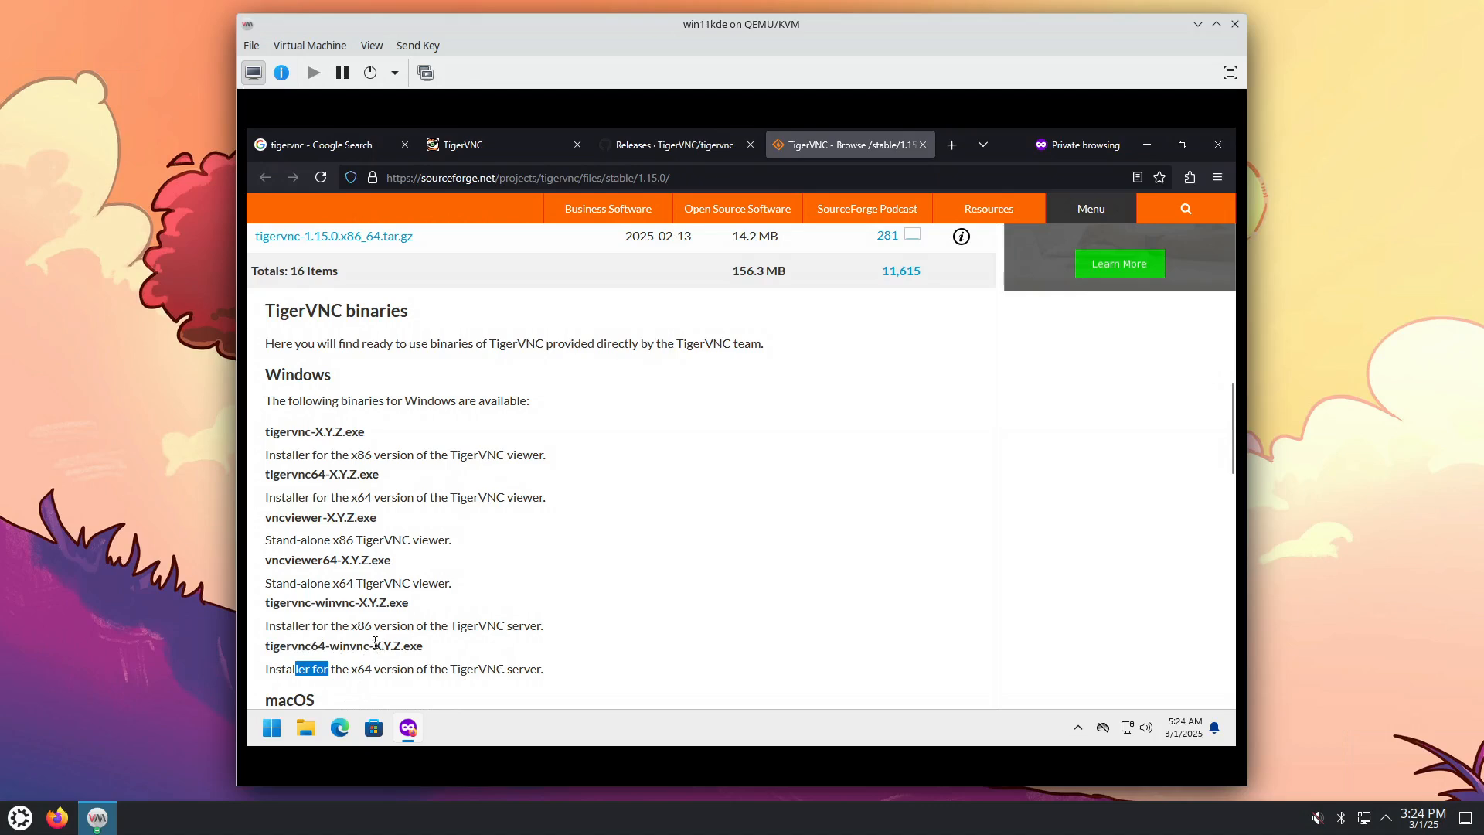
pyautogui.scroll(4, 377, 611)
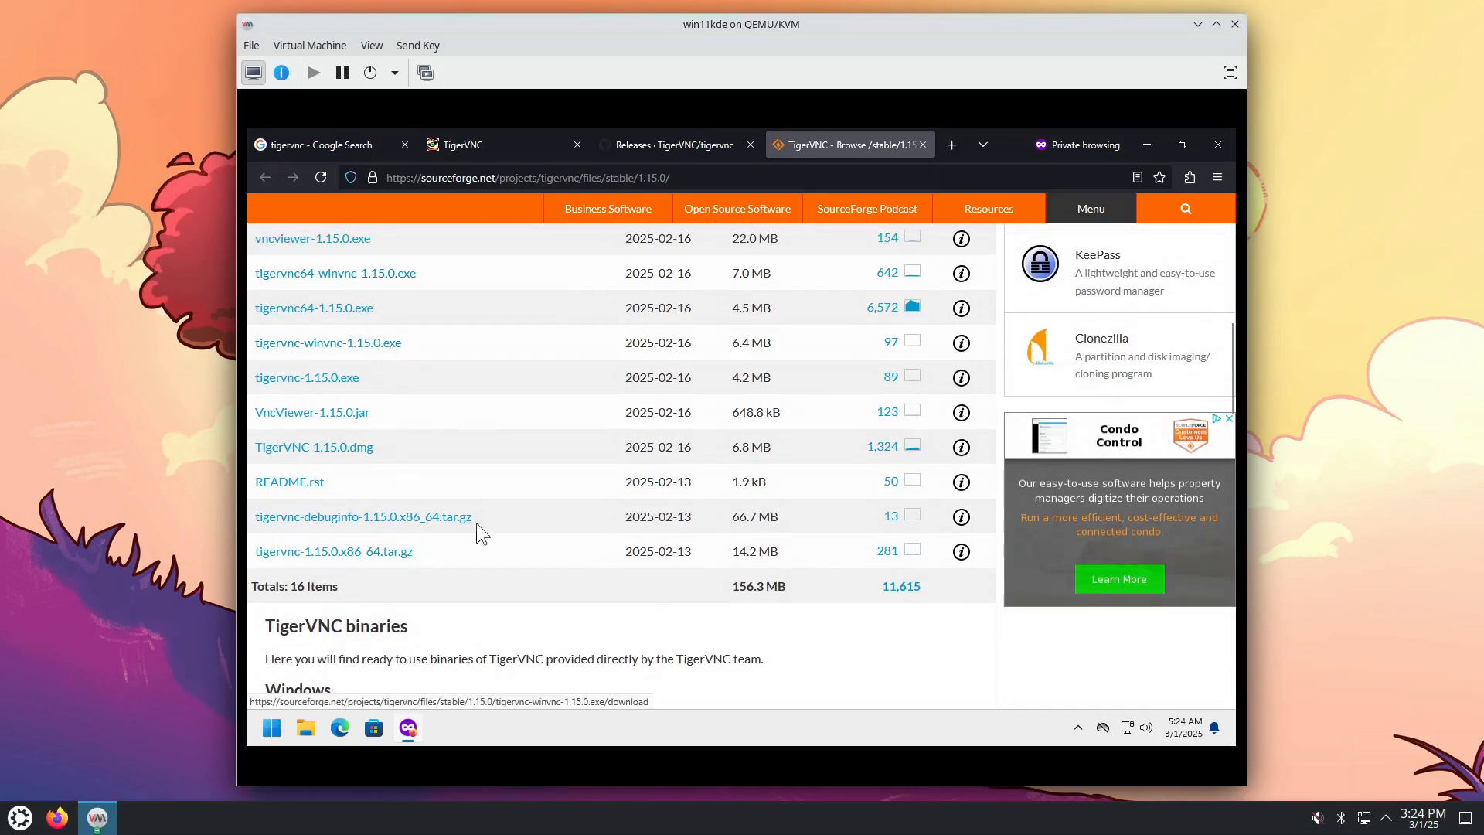
pyautogui.scroll(-2, 466, 539)
pyautogui.scroll(5, 465, 536)
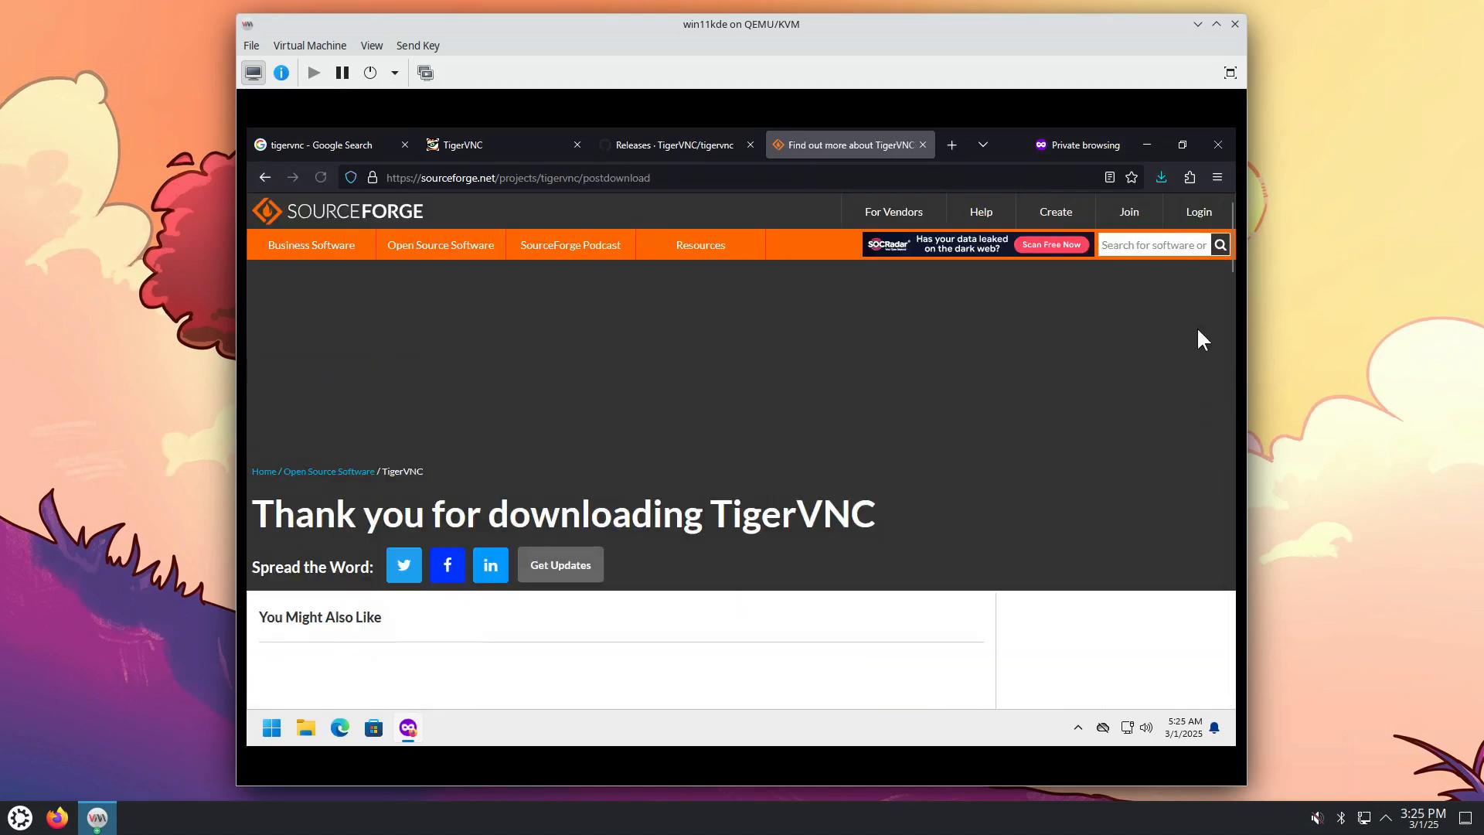
pyautogui.click(1162, 177)
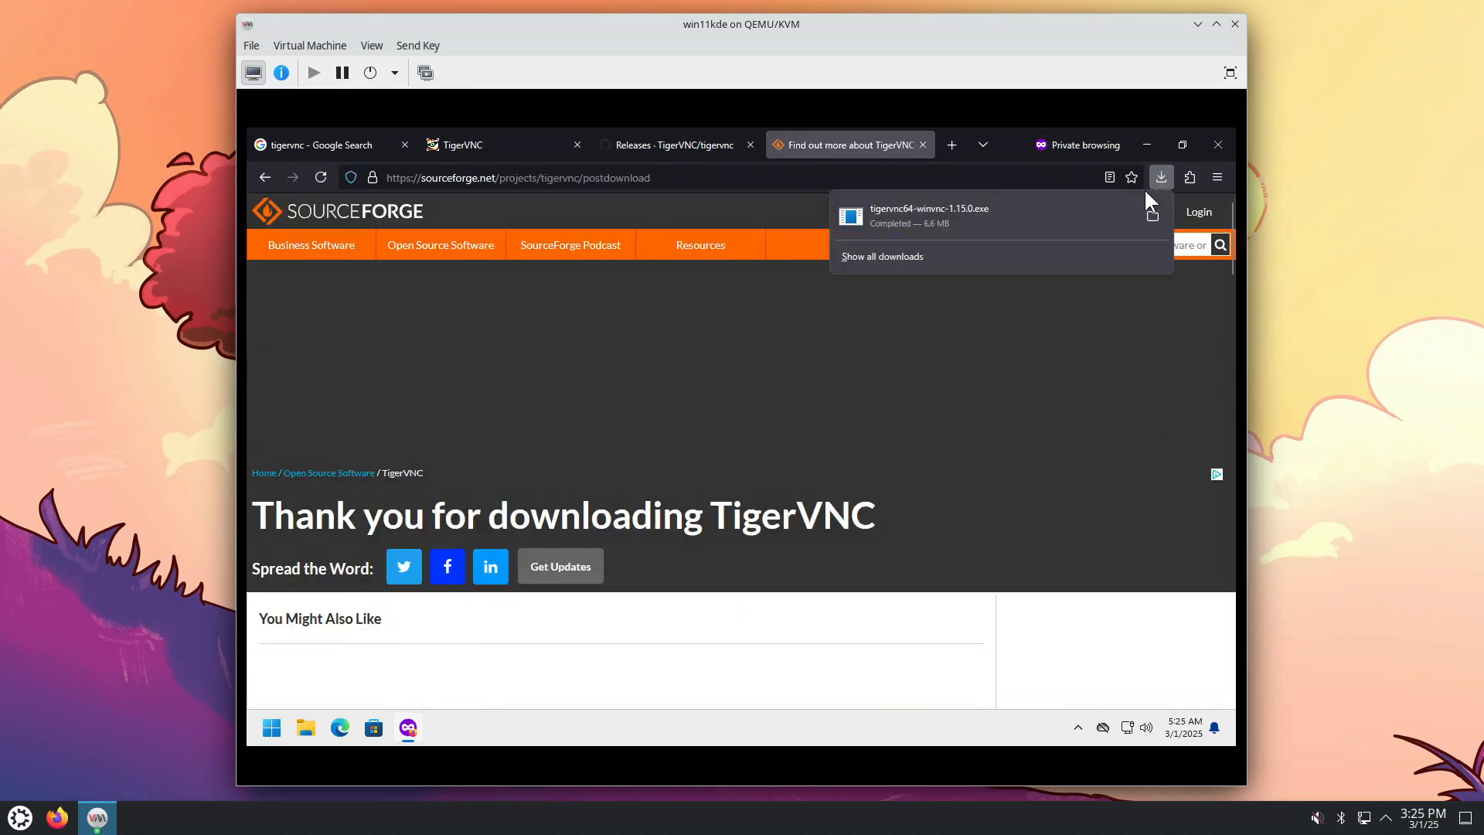
# Step: Open the installer's Downloads folder and try launching it, declining the unrecognized-app prompt for now
pyautogui.click(1152, 217)
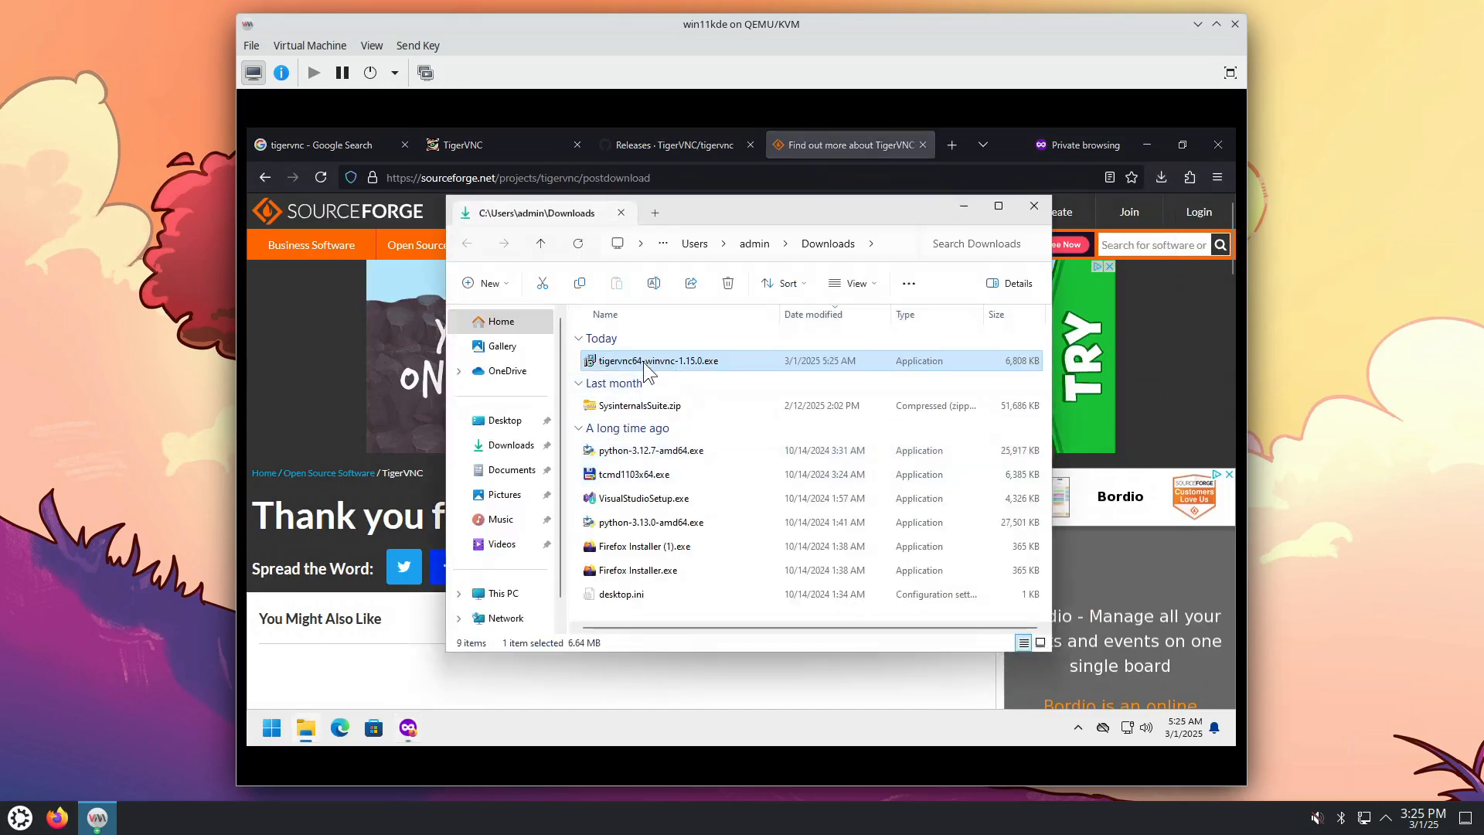
pyautogui.doubleClick(642, 361)
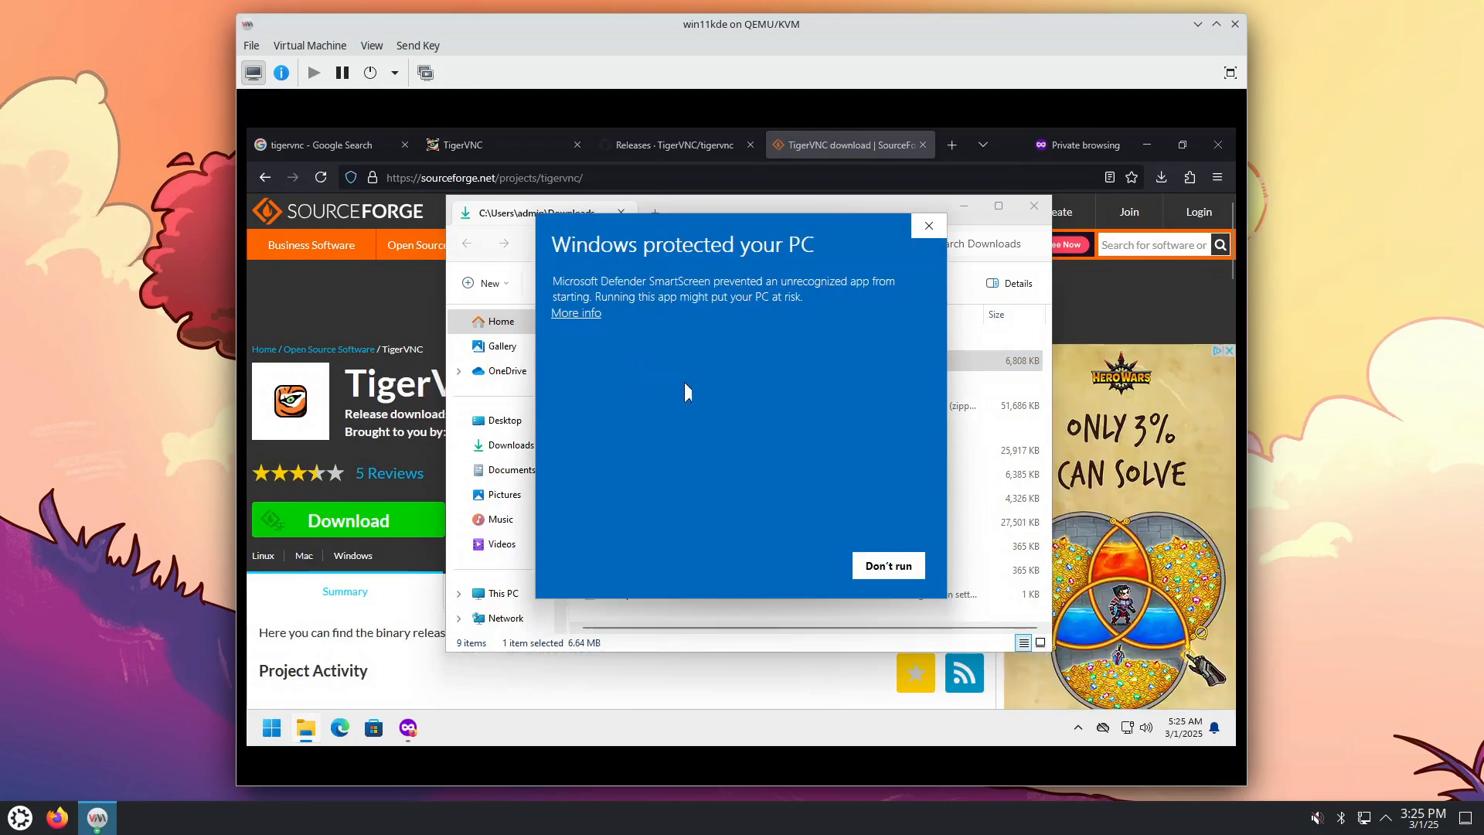
pyautogui.click(929, 226)
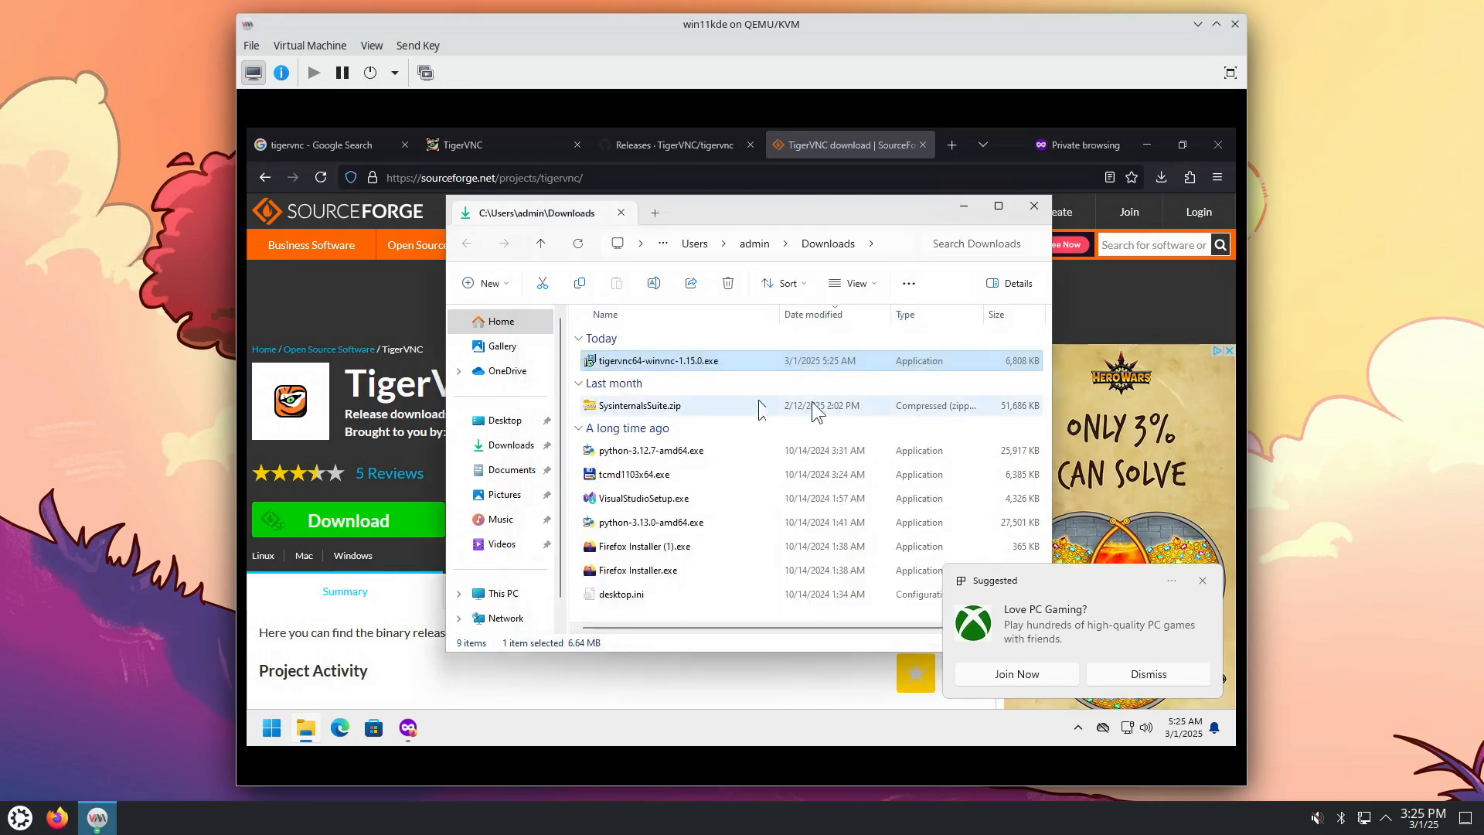
# Step: Open the installer's digital signature details and view the signer certificate's chain
pyautogui.rightClick(659, 362)
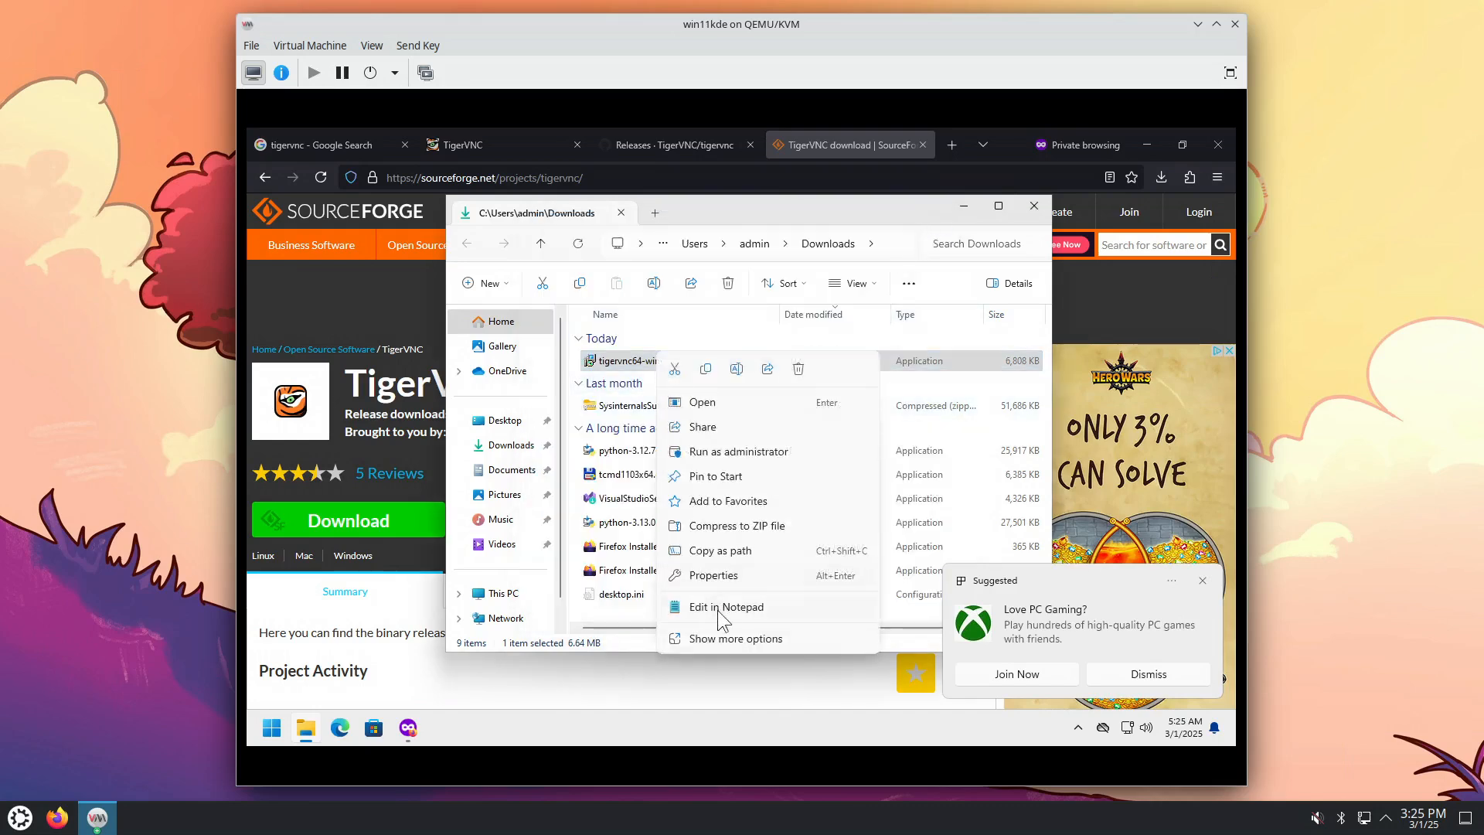
pyautogui.click(734, 638)
pyautogui.click(735, 688)
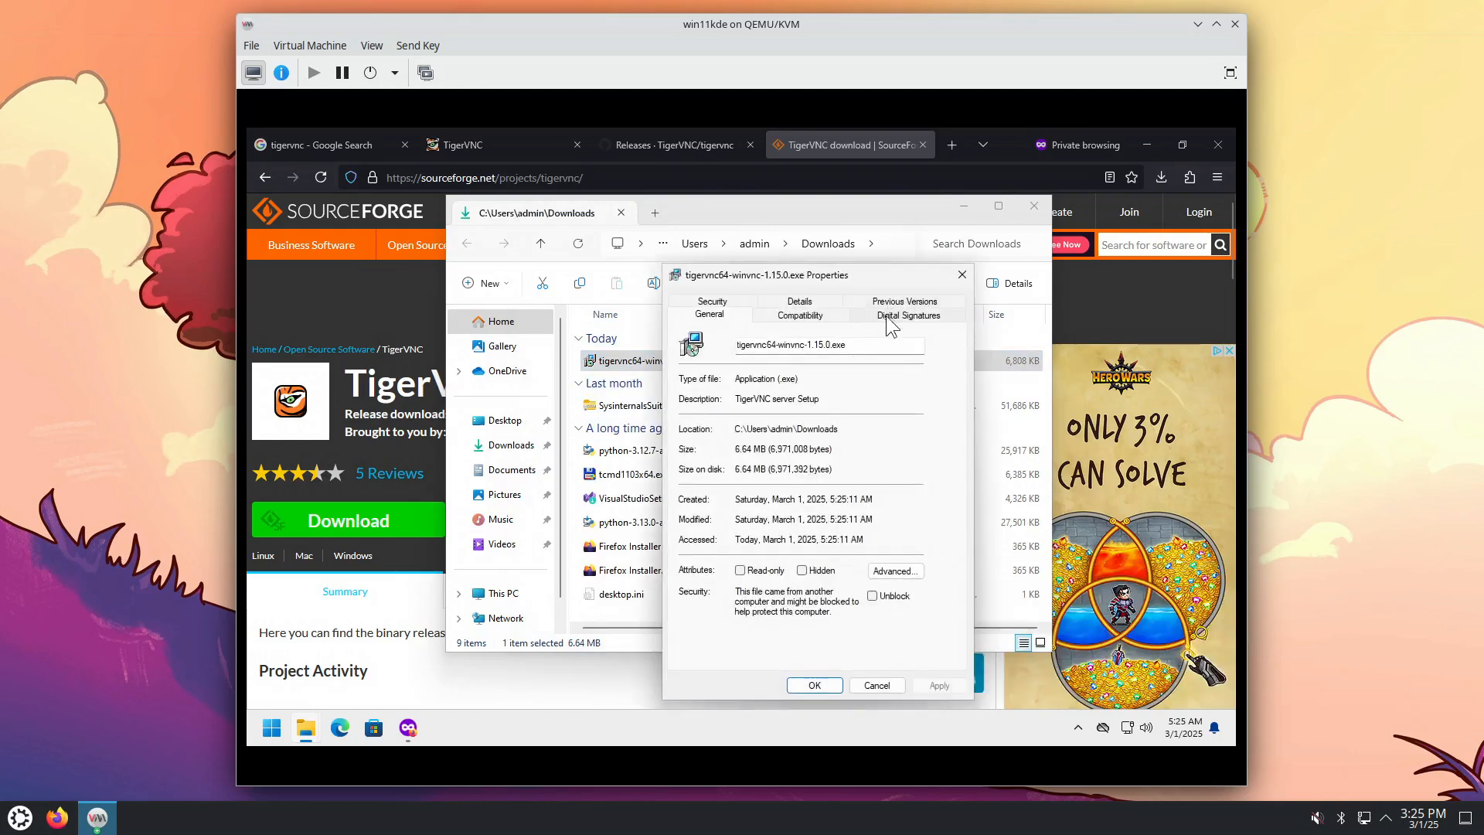
pyautogui.click(889, 316)
pyautogui.doubleClick(810, 385)
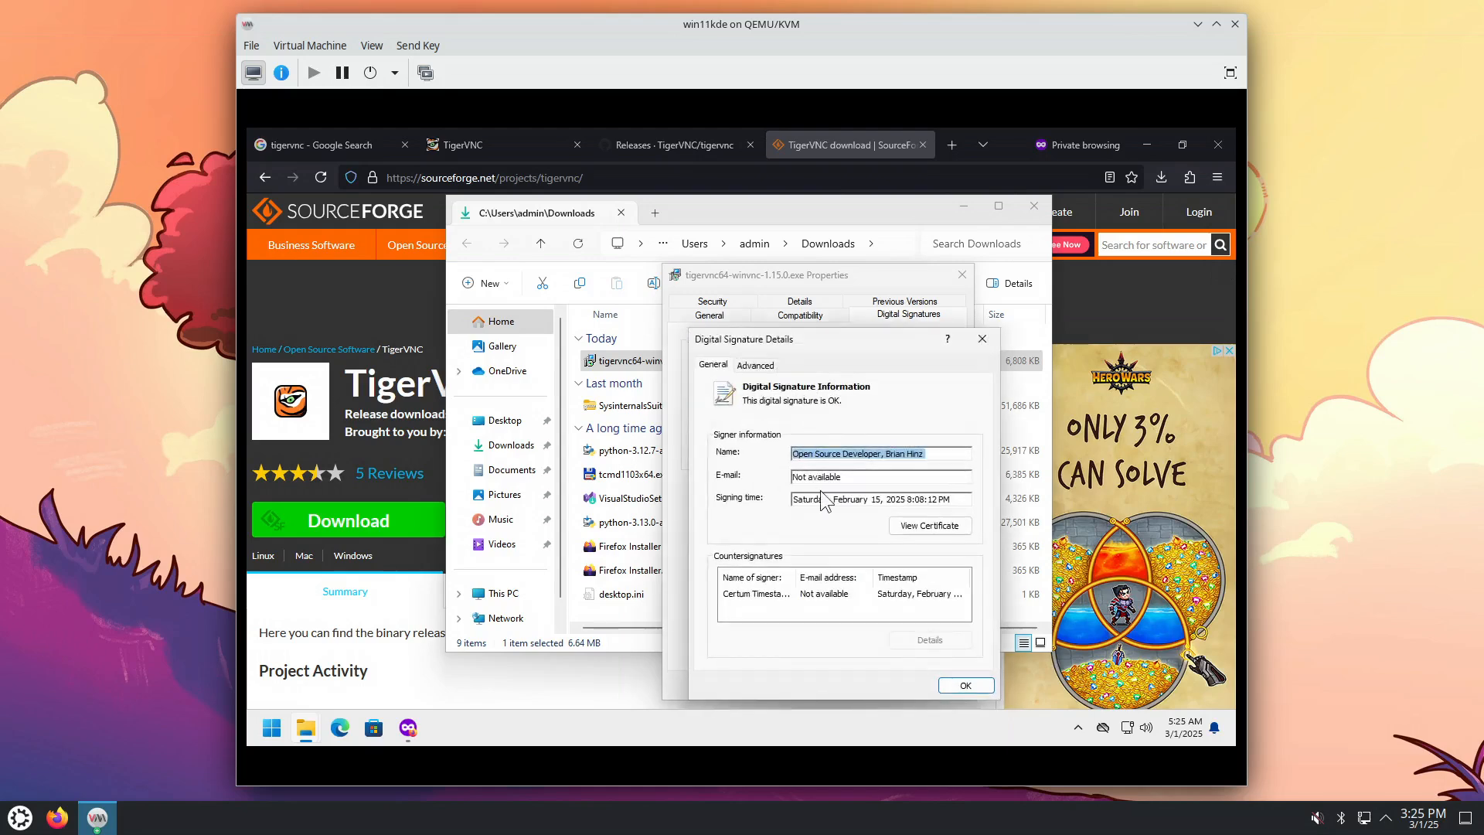
pyautogui.click(919, 526)
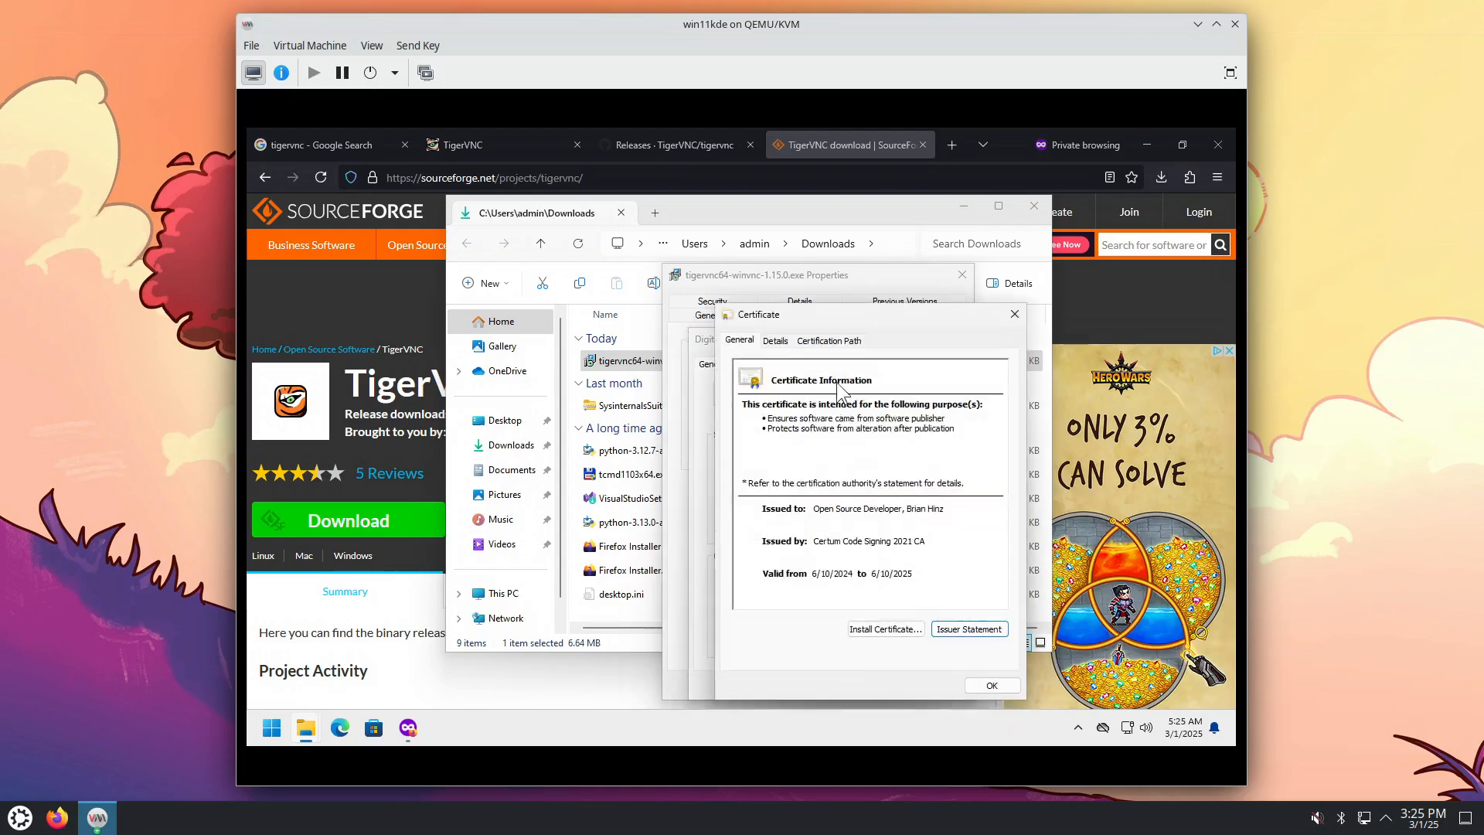
pyautogui.click(841, 341)
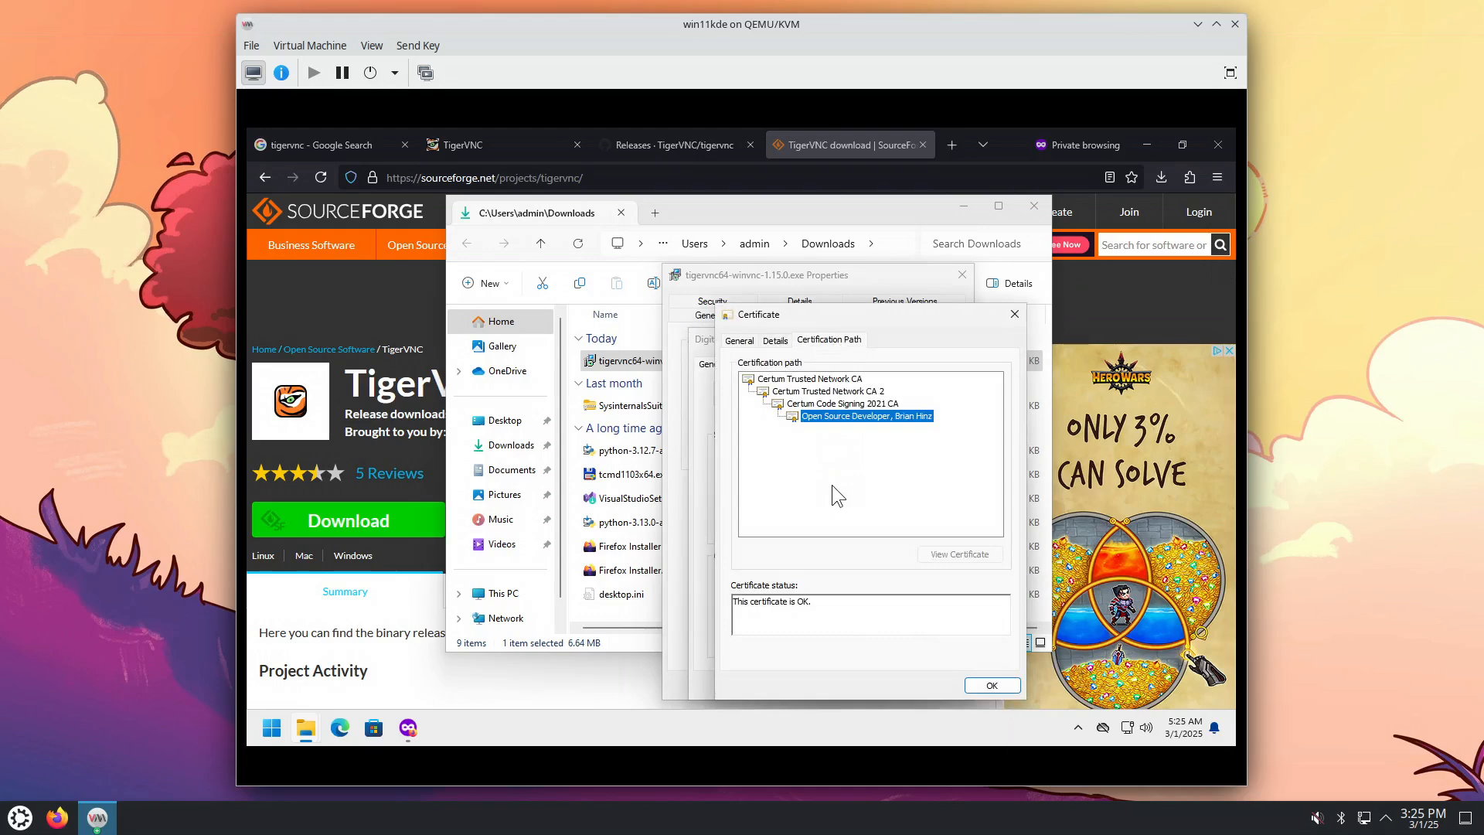
# Step: Inspect the root authority and certificate fields, then close all certificate and properties dialogs
pyautogui.click(812, 381)
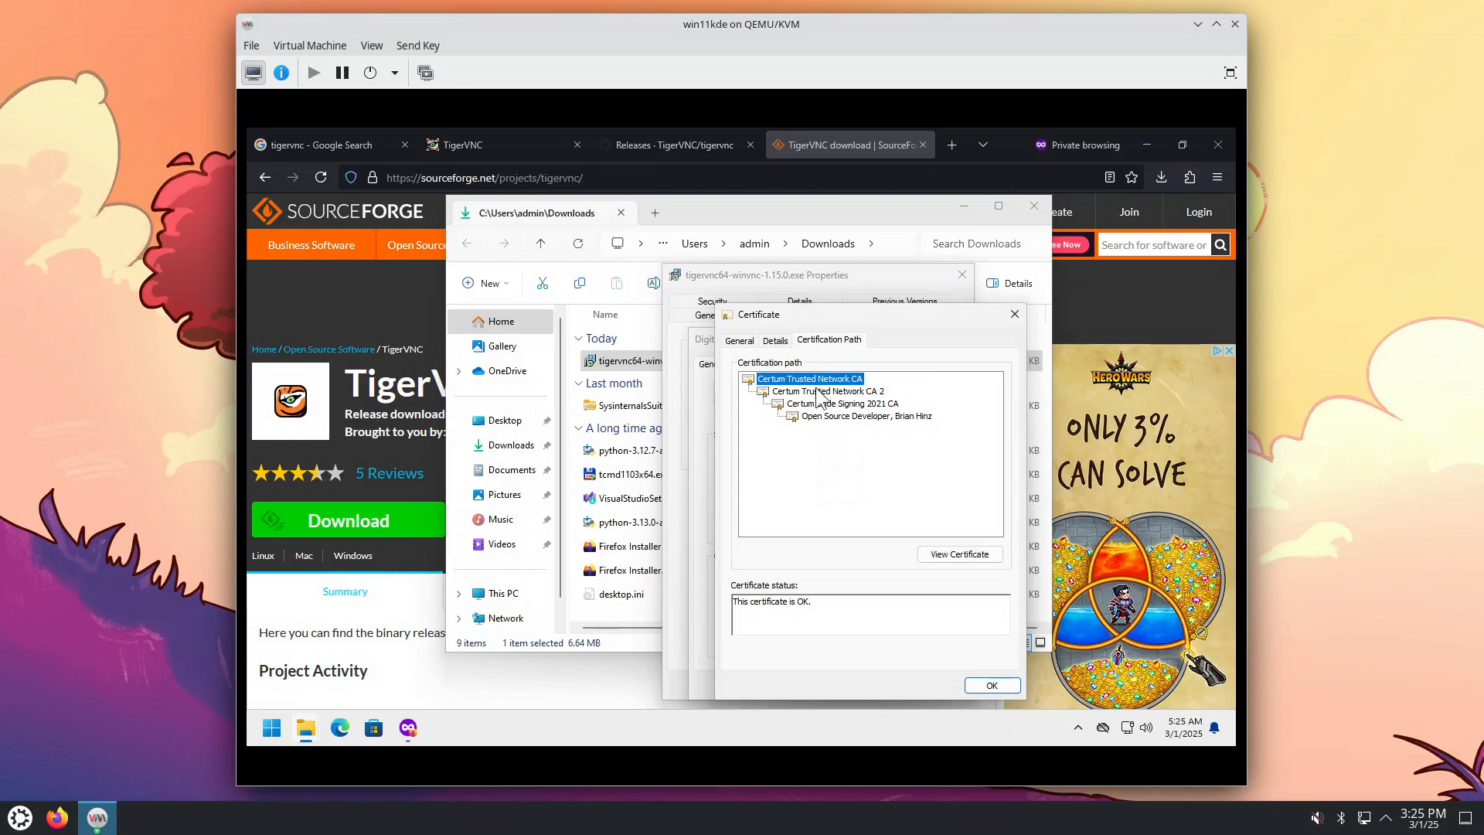
pyautogui.click(775, 341)
pyautogui.click(740, 341)
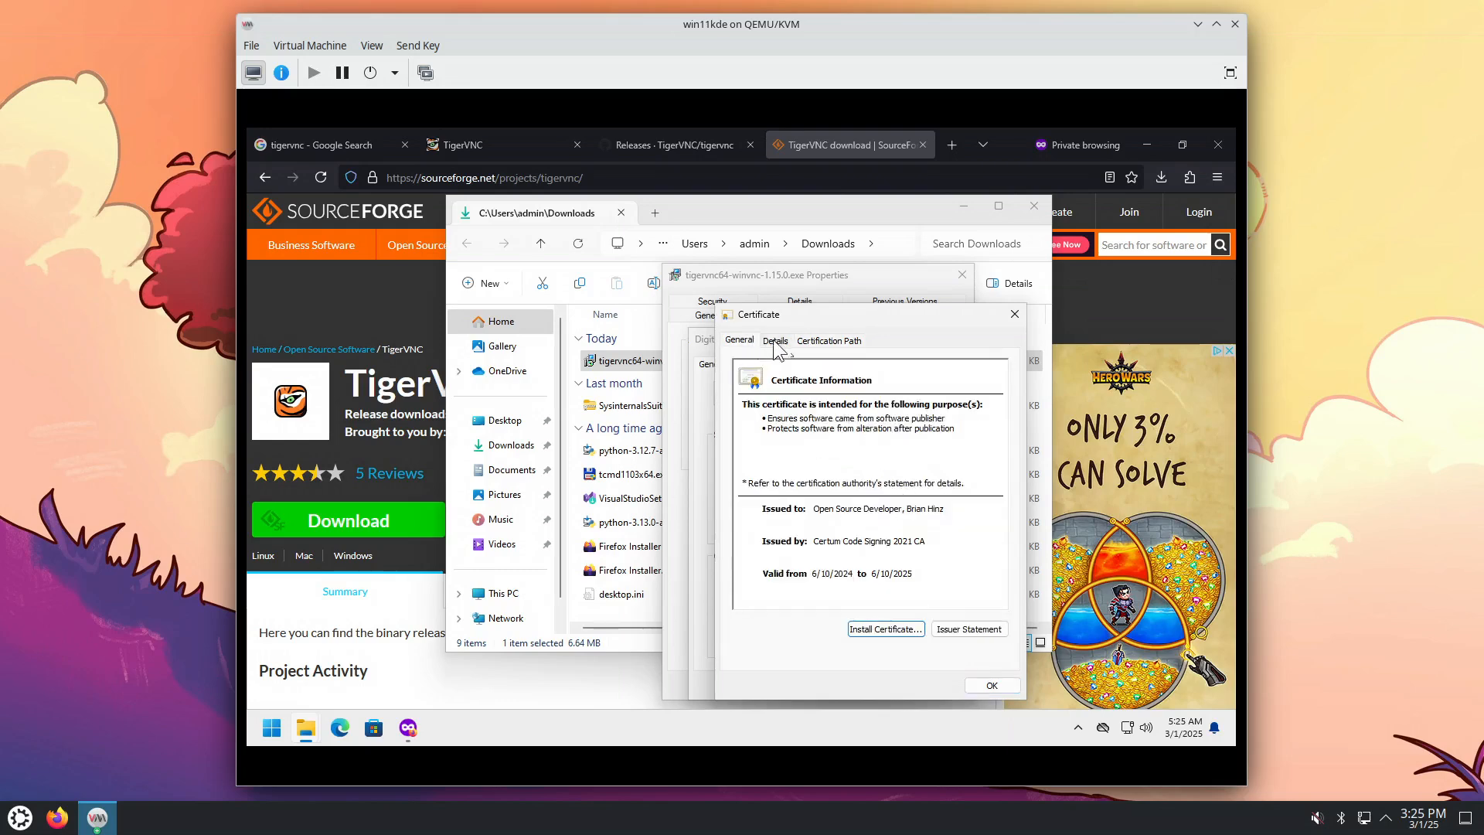
pyautogui.click(828, 341)
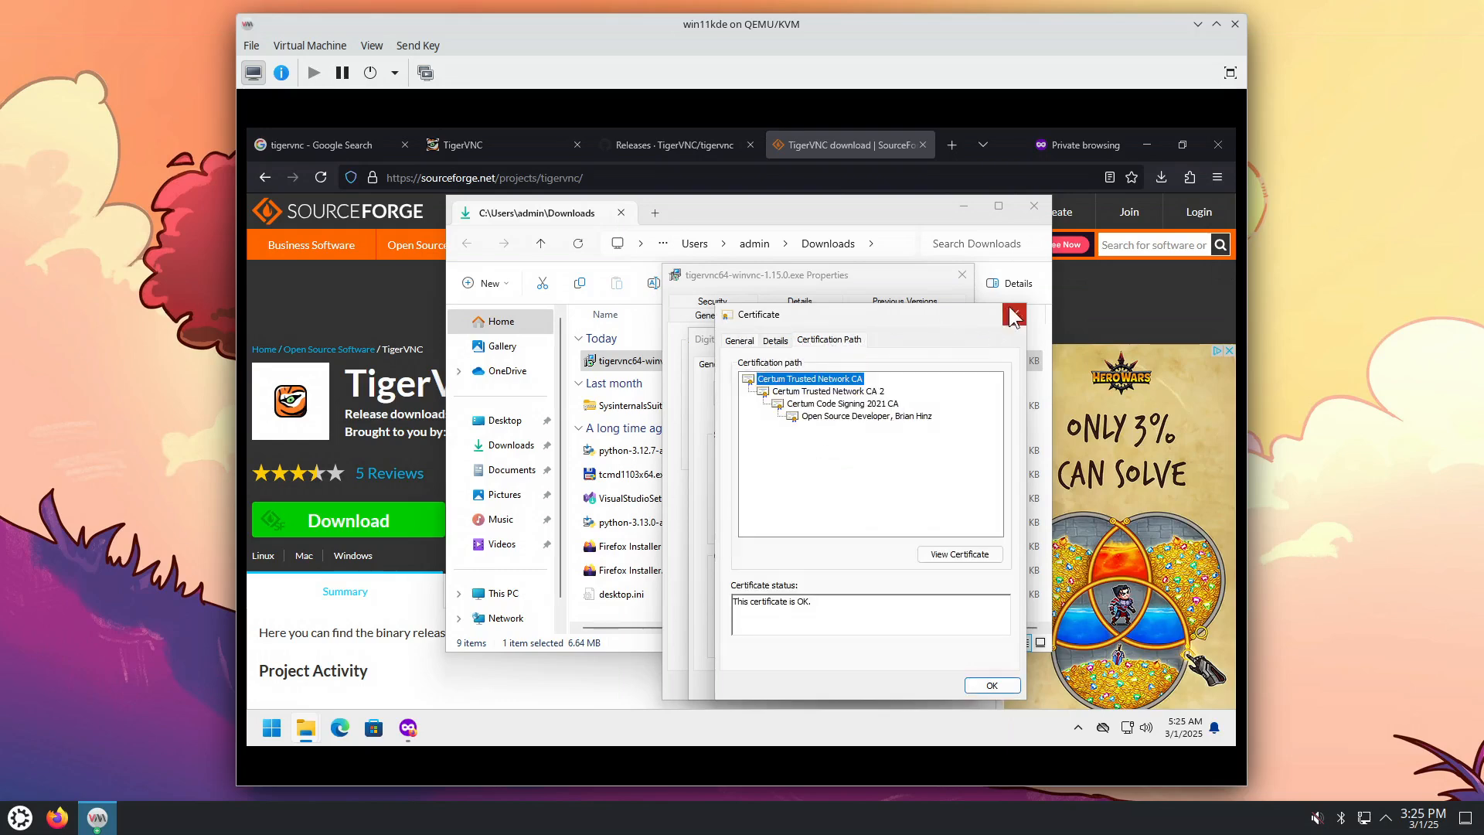
pyautogui.click(1015, 314)
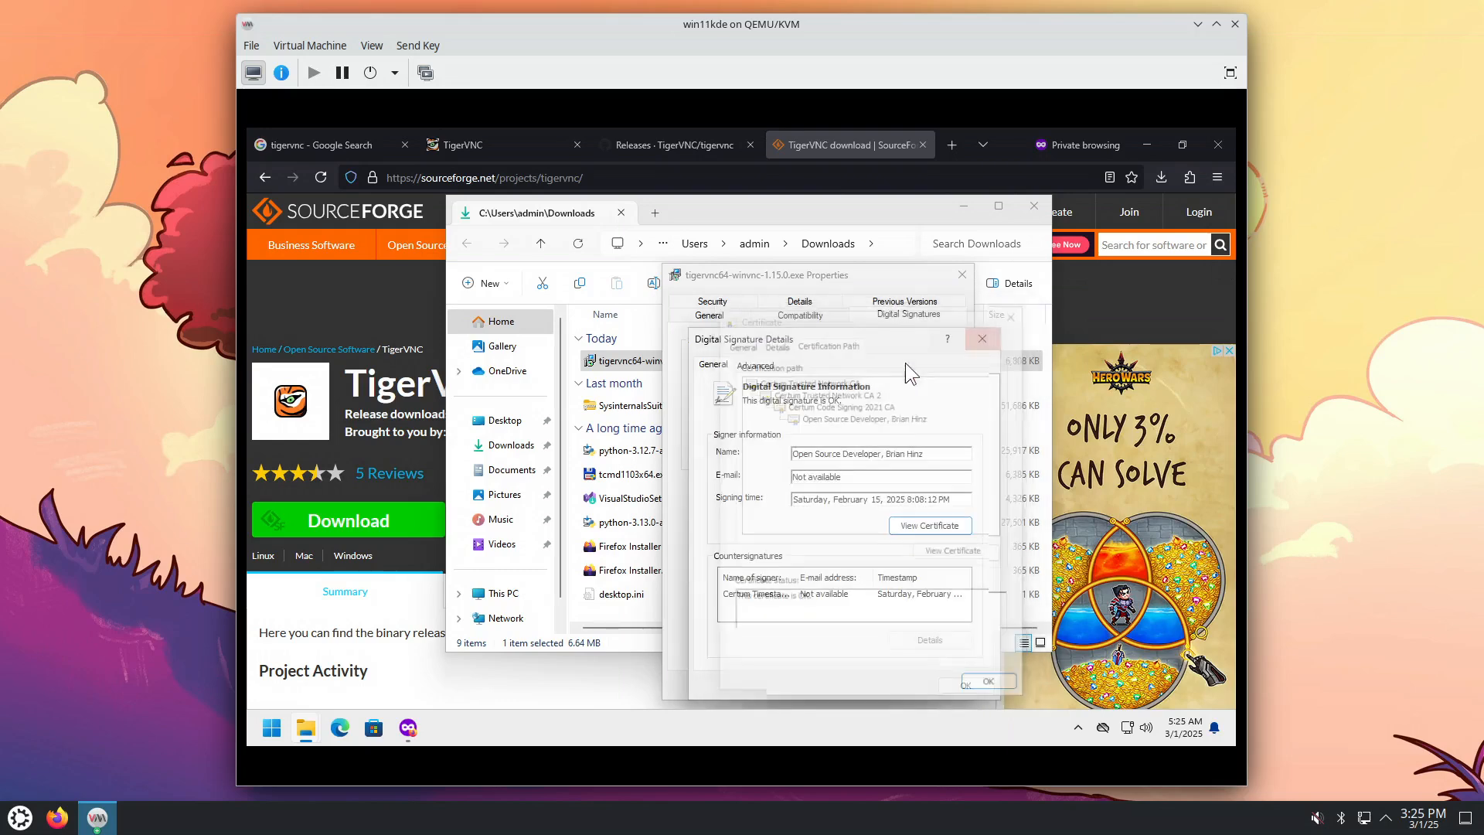
pyautogui.click(982, 339)
pyautogui.click(963, 274)
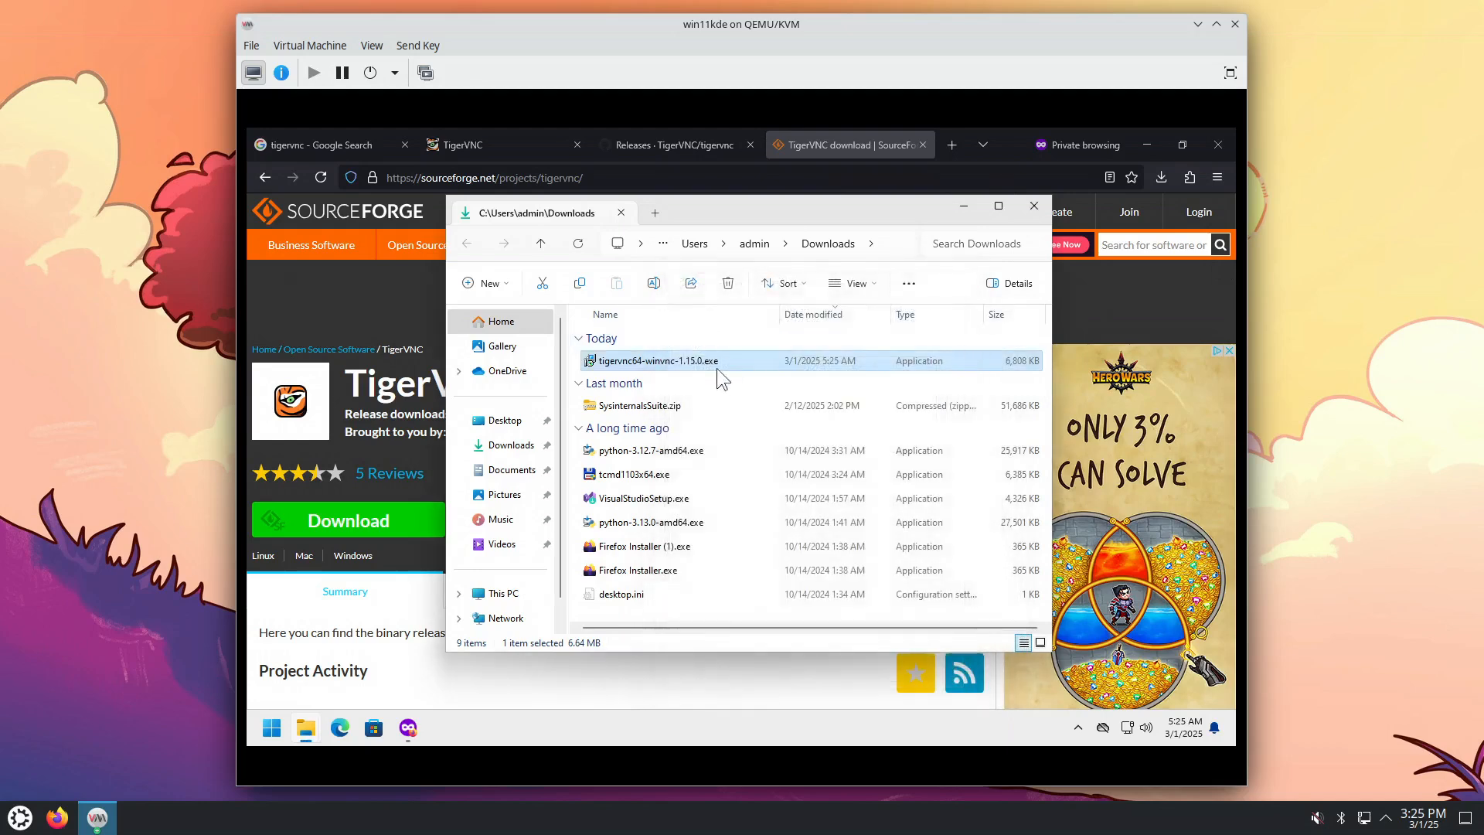
# Step: Relaunch the installer, allow it past the unrecognized-app and permission prompts, and acknowledge the unmaintained-server warning
pyautogui.doubleClick(694, 362)
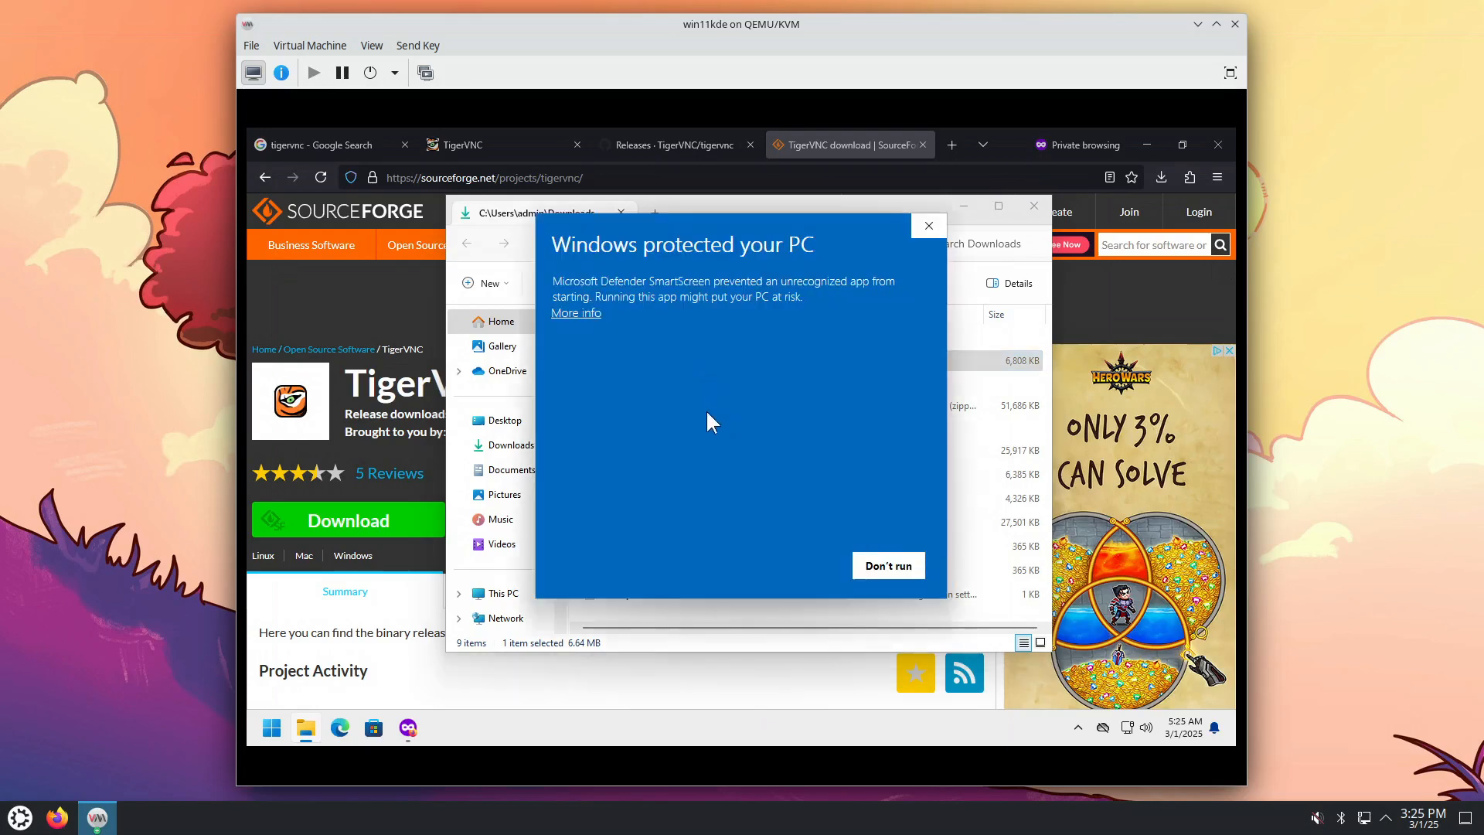
pyautogui.click(587, 313)
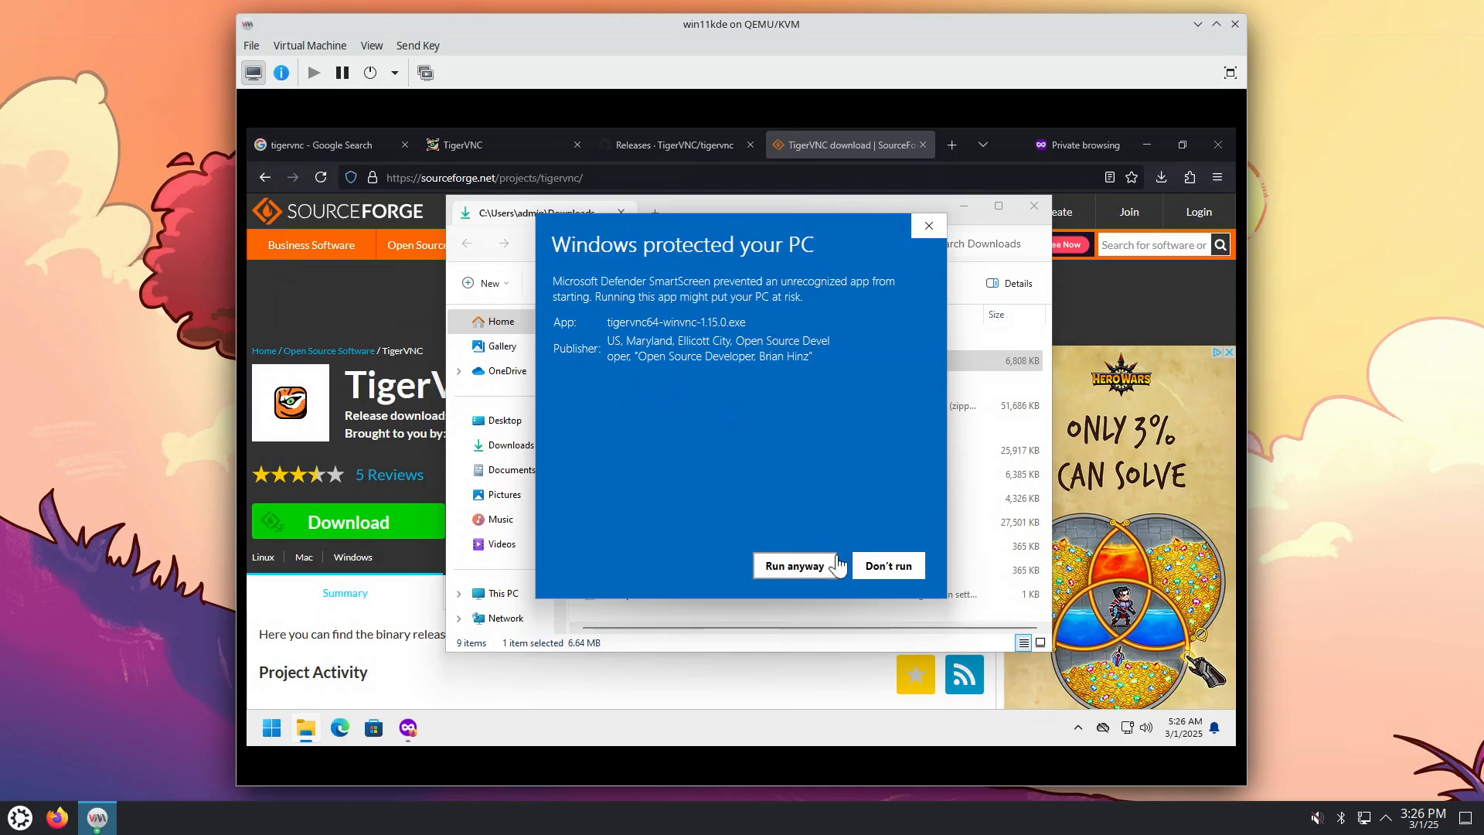
pyautogui.click(804, 565)
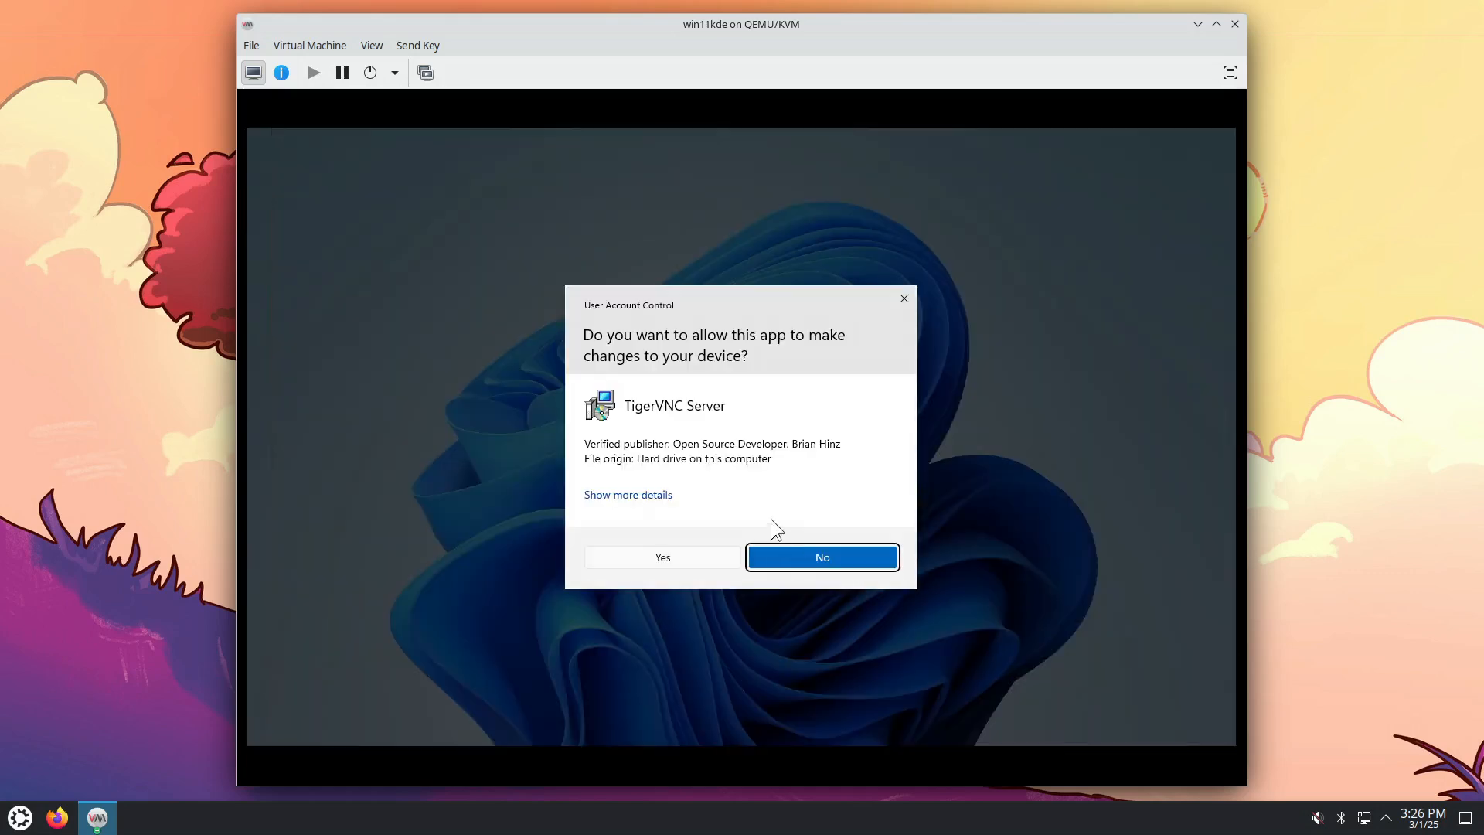
pyautogui.click(692, 554)
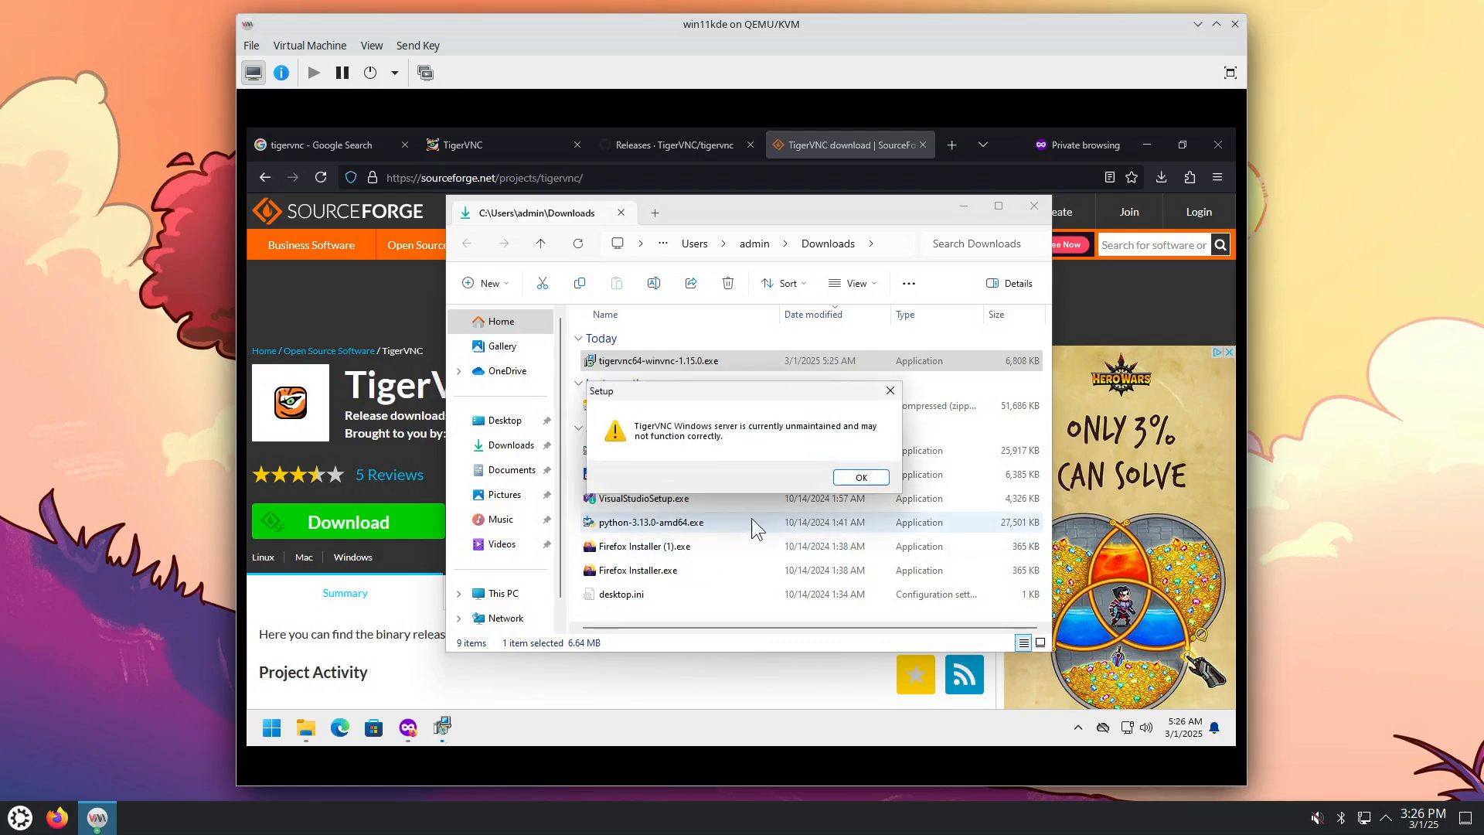
pyautogui.click(857, 476)
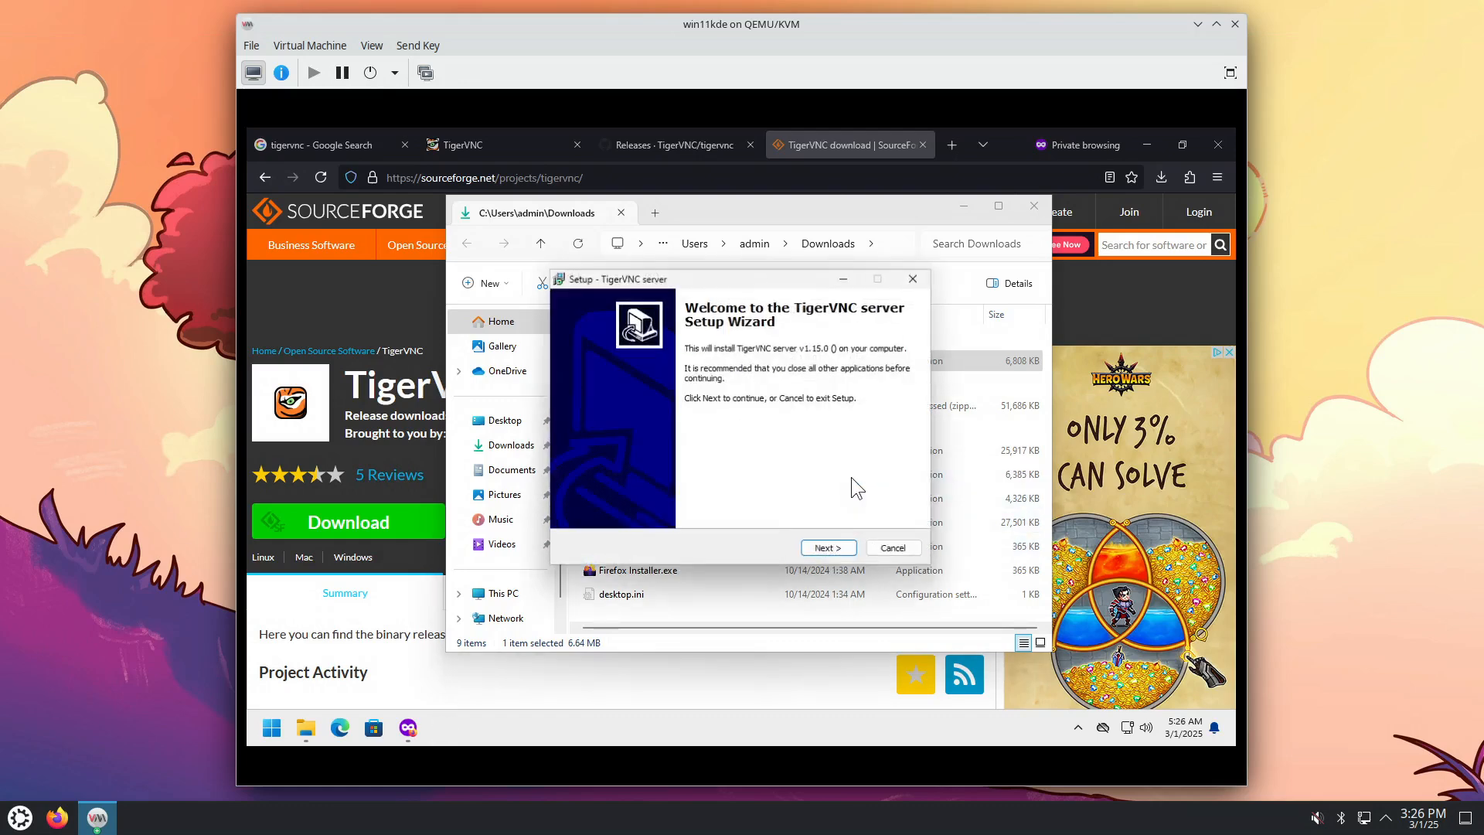
# Step: Accept the license, keep the default folders and both service tasks, install, and finish
pyautogui.click(822, 549)
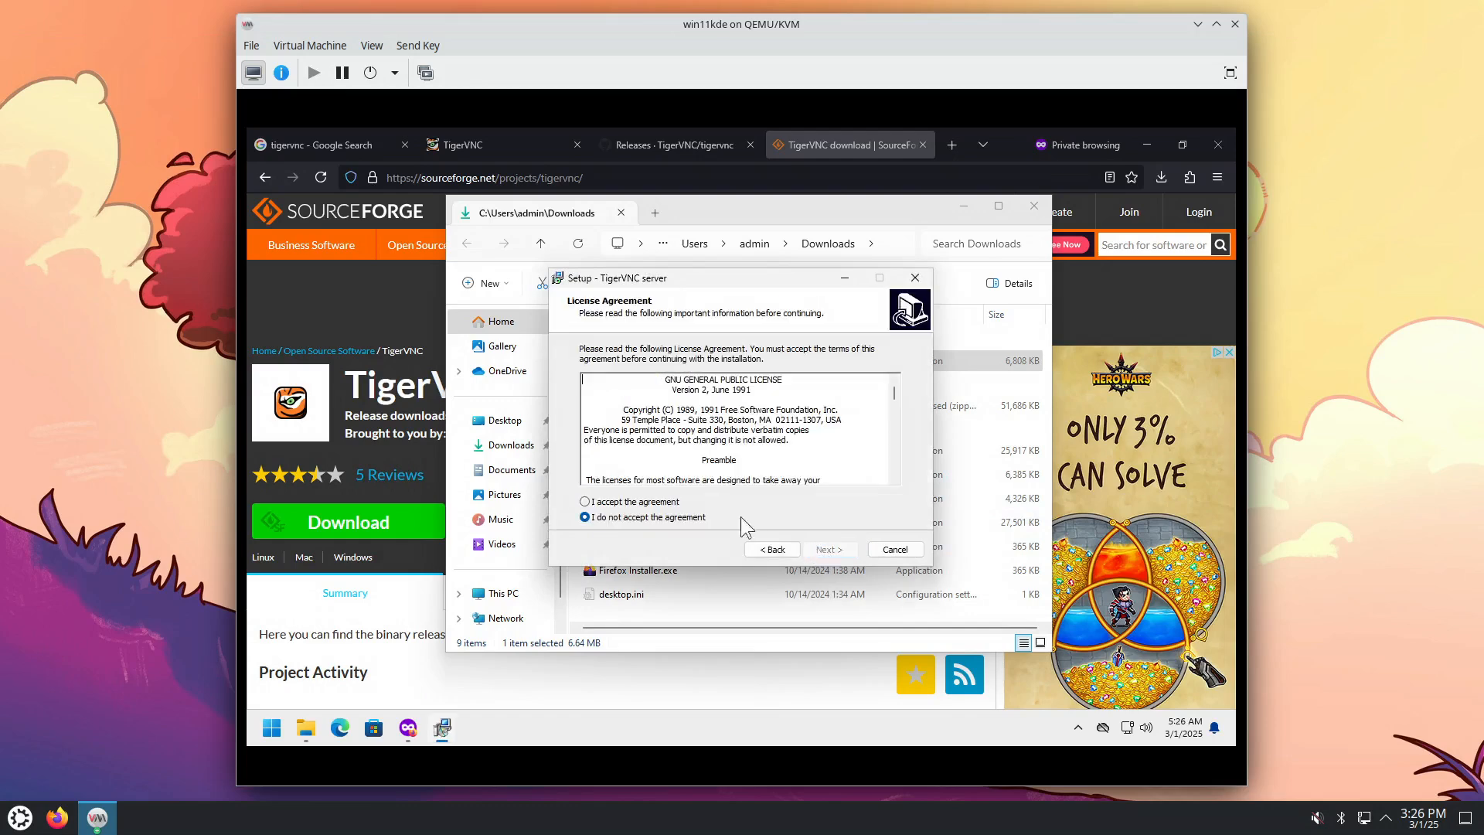
pyautogui.click(663, 502)
pyautogui.click(830, 548)
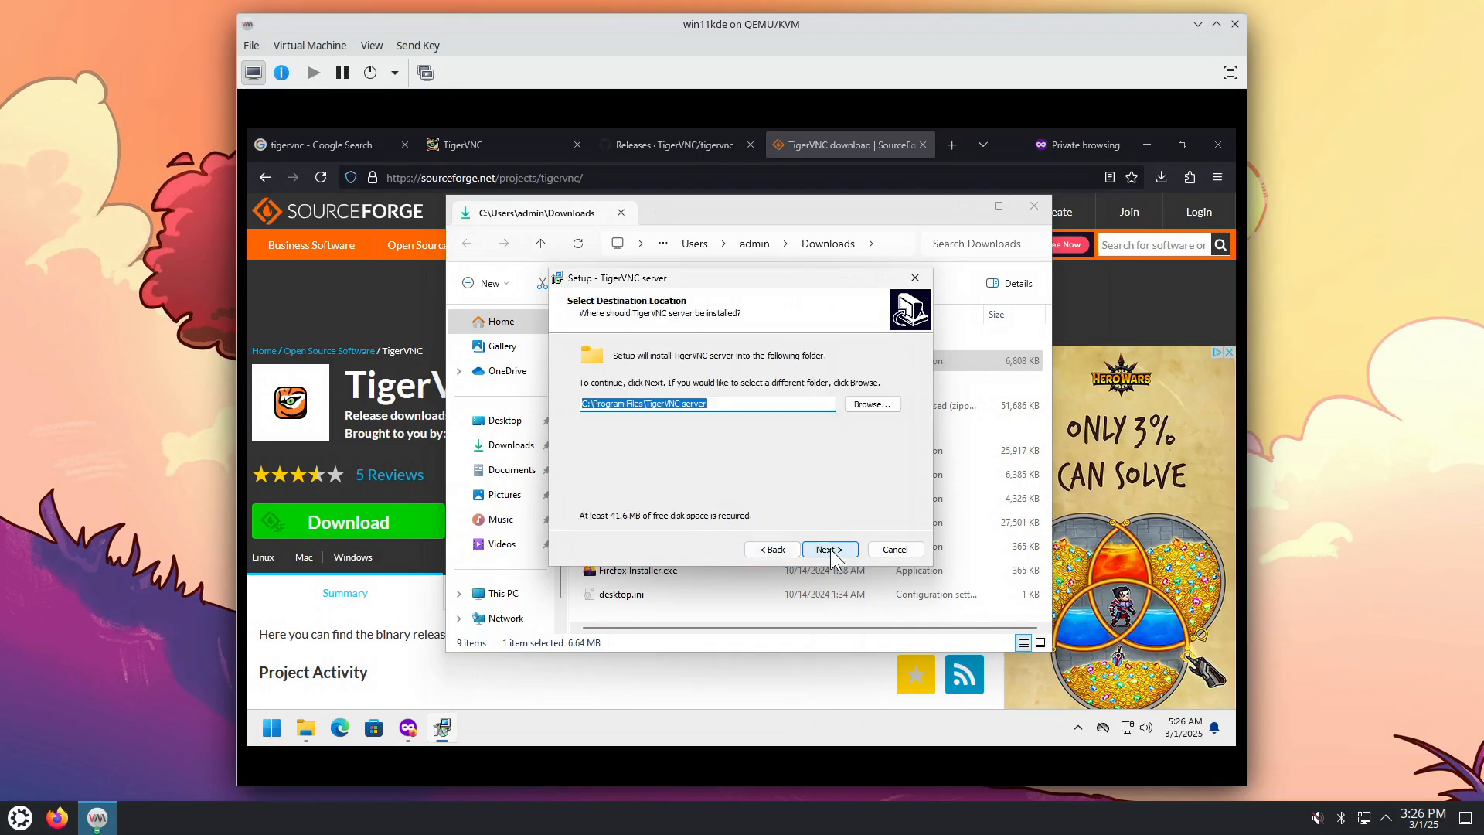
pyautogui.click(830, 549)
pyautogui.click(830, 548)
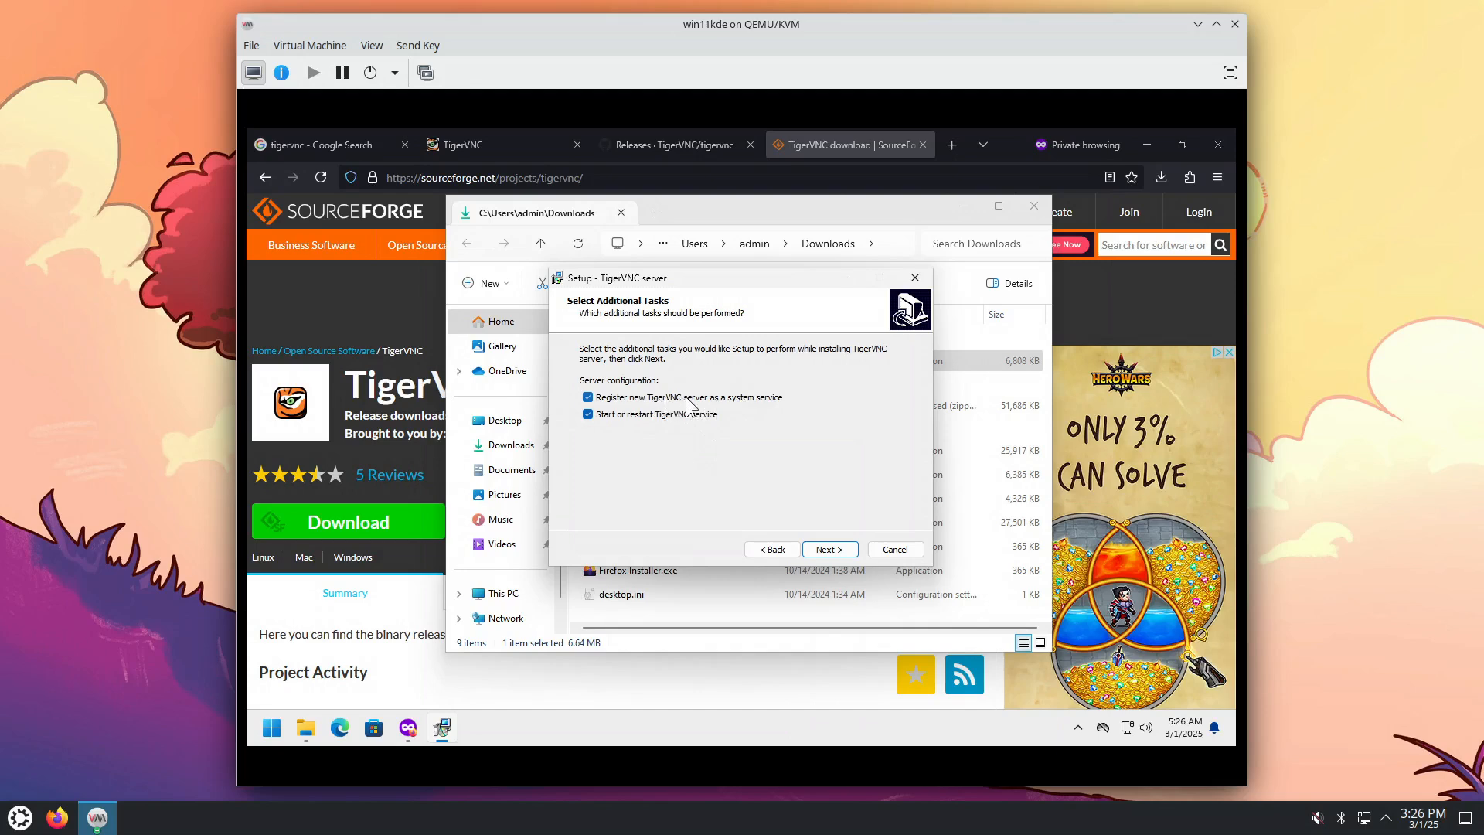
pyautogui.click(830, 550)
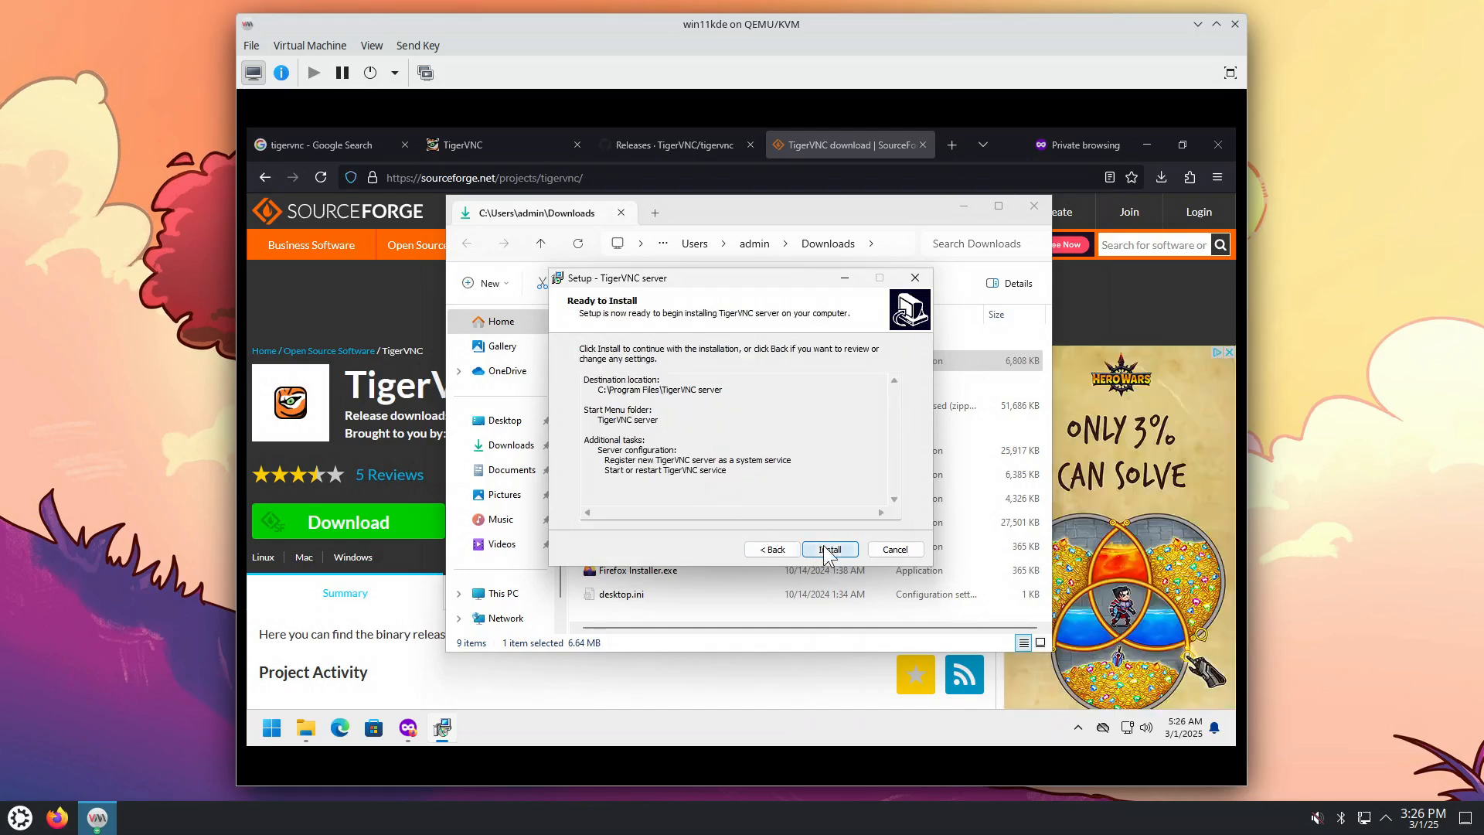
pyautogui.click(823, 547)
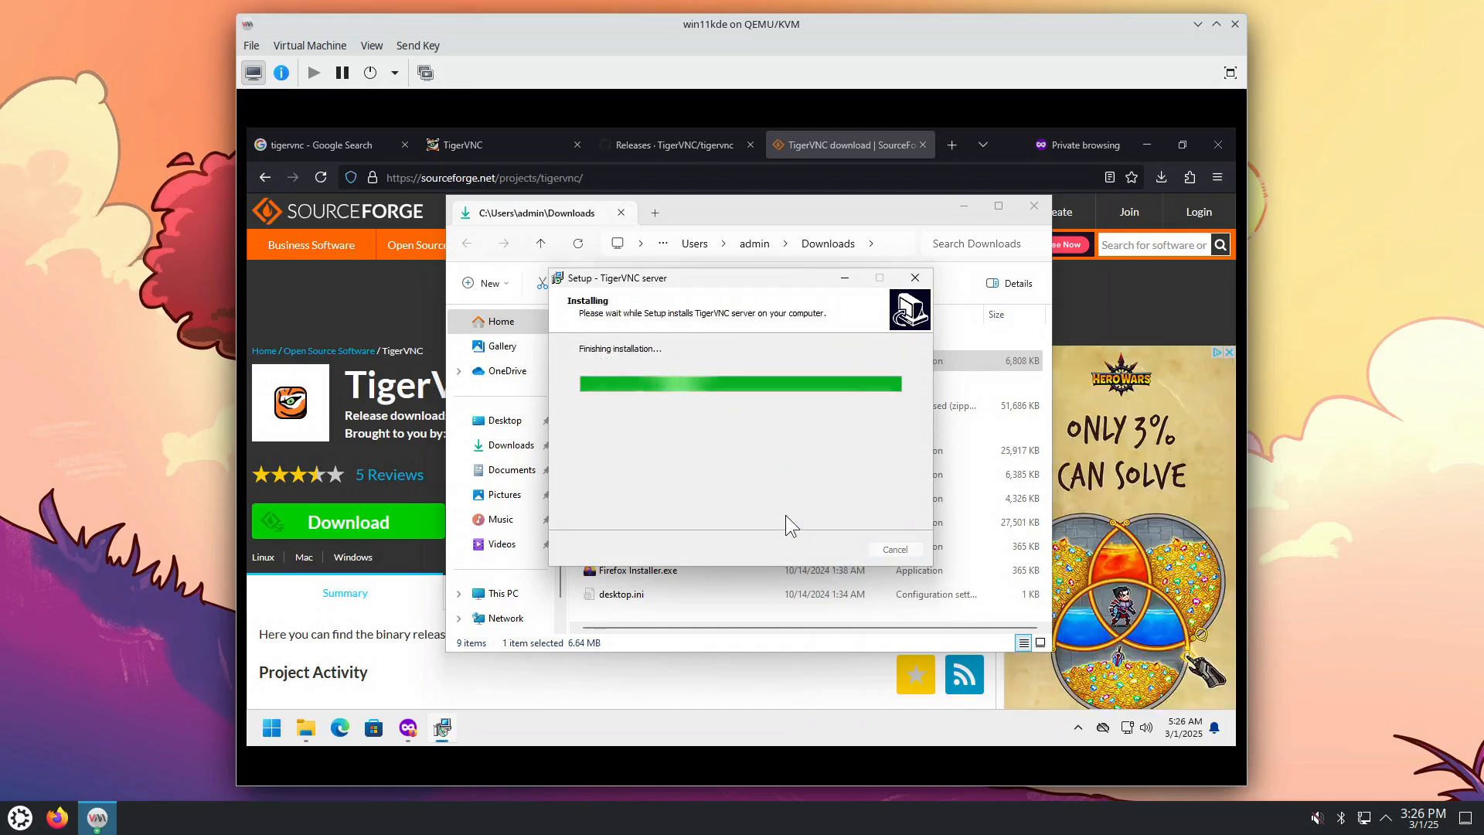
pyautogui.click(824, 547)
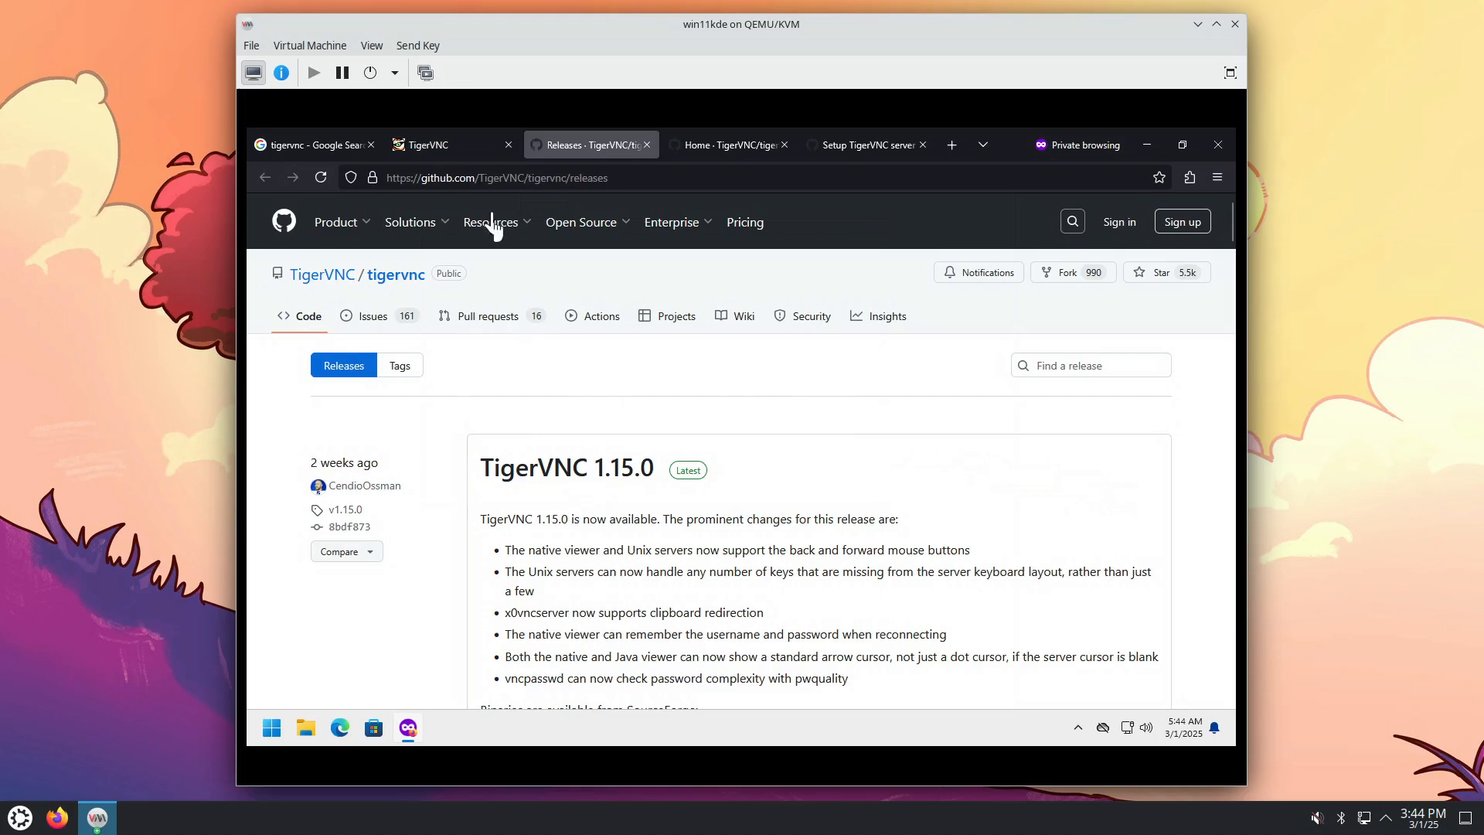
# Step: Switch across the browser tabs to the Setup TigerVNC server (Windows) wiki page
pyautogui.click(466, 141)
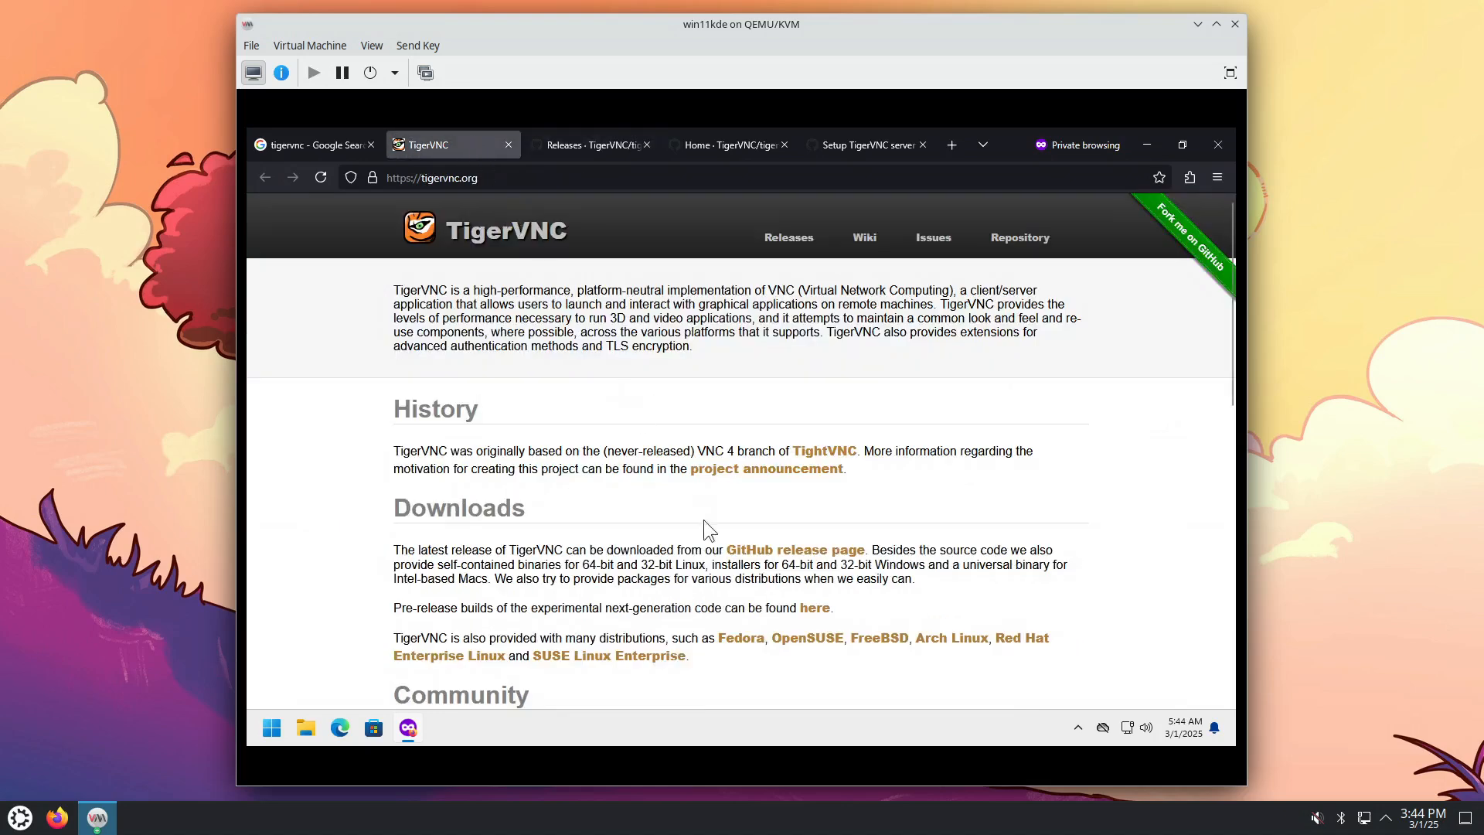
pyautogui.click(618, 153)
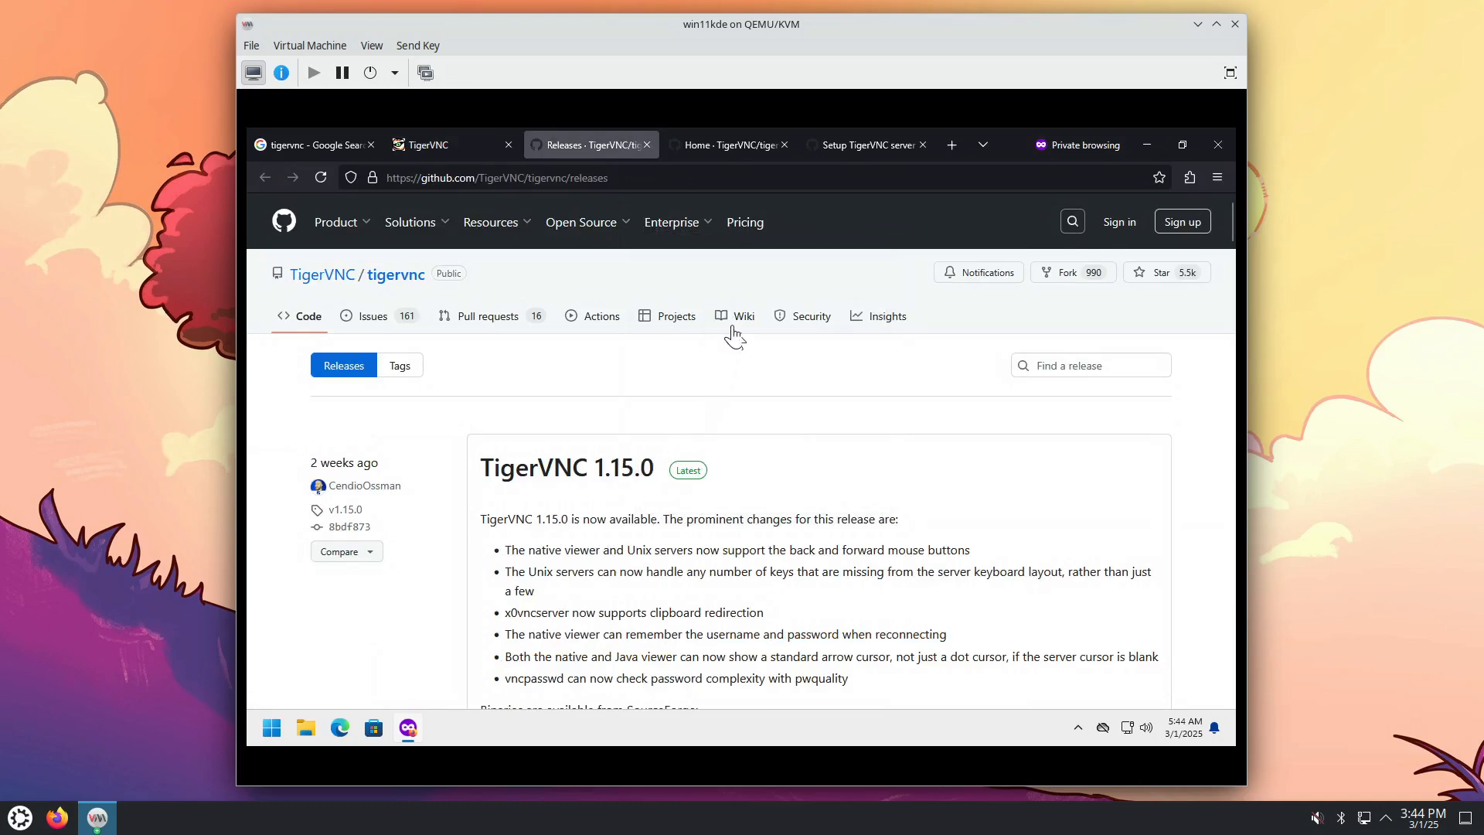
pyautogui.click(752, 144)
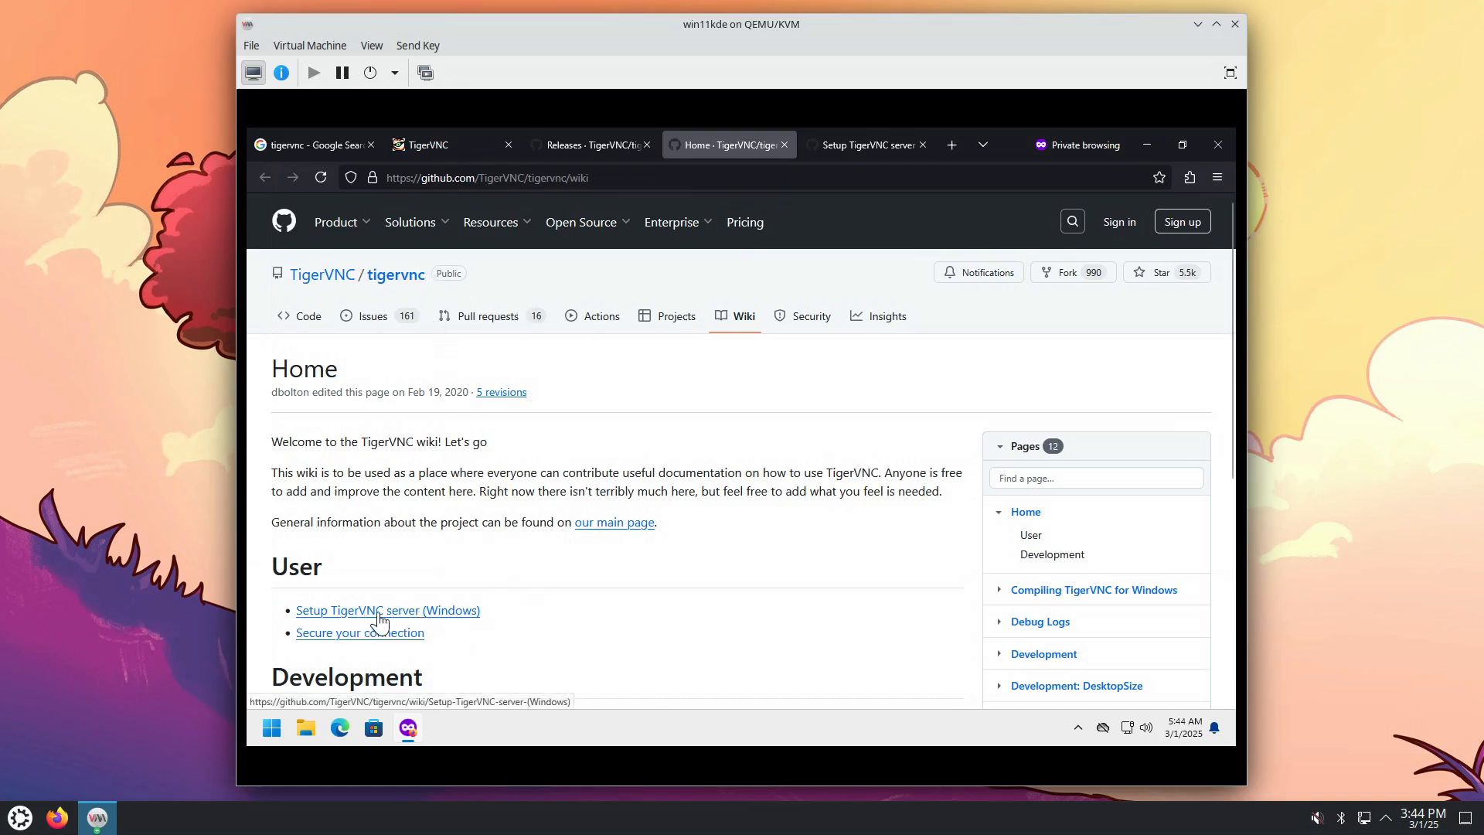
pyautogui.click(867, 146)
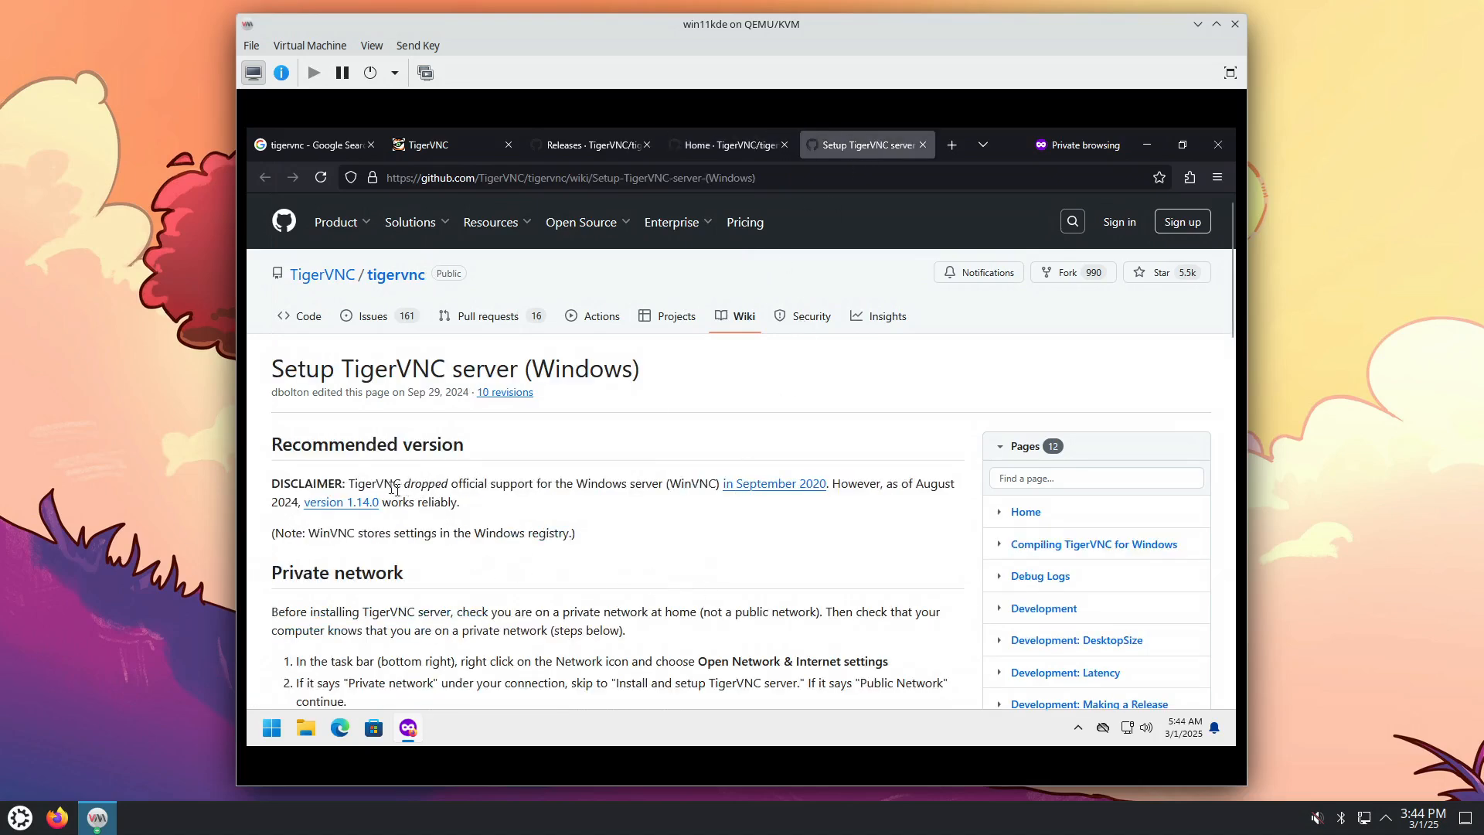
# Step: Highlight the dropped-Windows-support disclaimer and the Private network instructions
pyautogui.moveTo(385, 484); pyautogui.dragTo(665, 484)
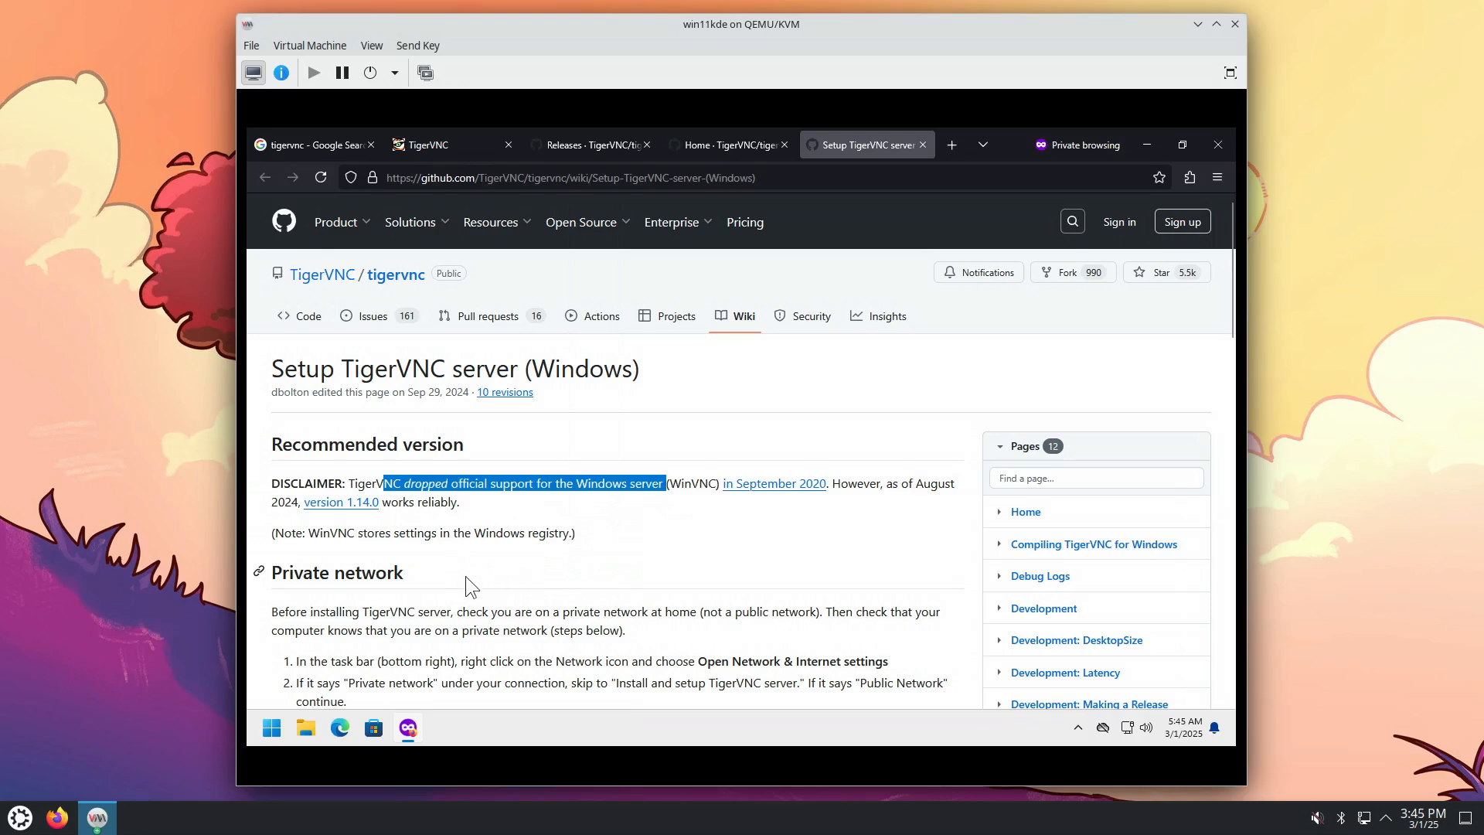
pyautogui.scroll(-3, 467, 578)
pyautogui.moveTo(299, 372); pyautogui.dragTo(381, 526)
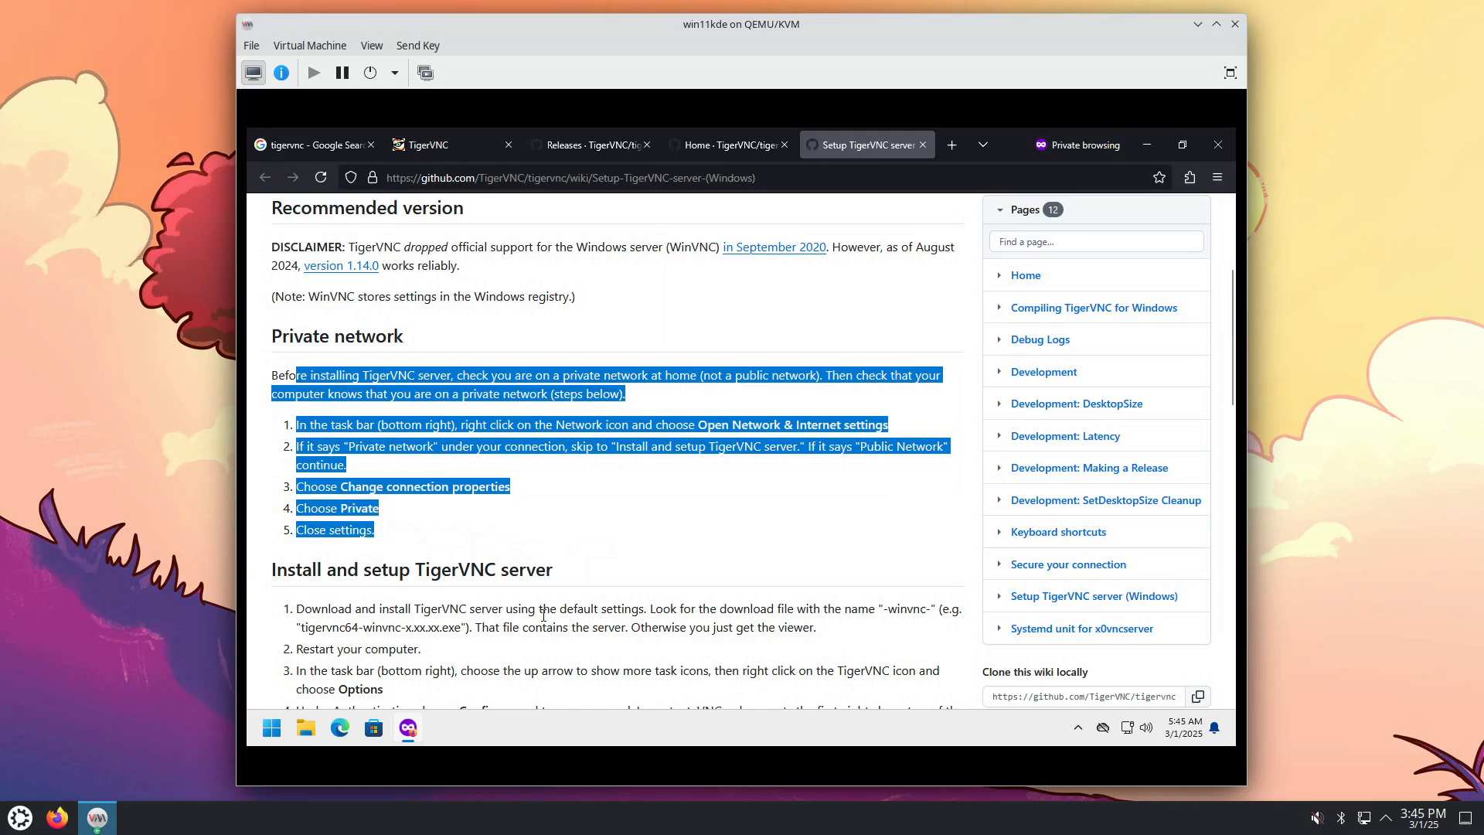
pyautogui.scroll(-1, 543, 615)
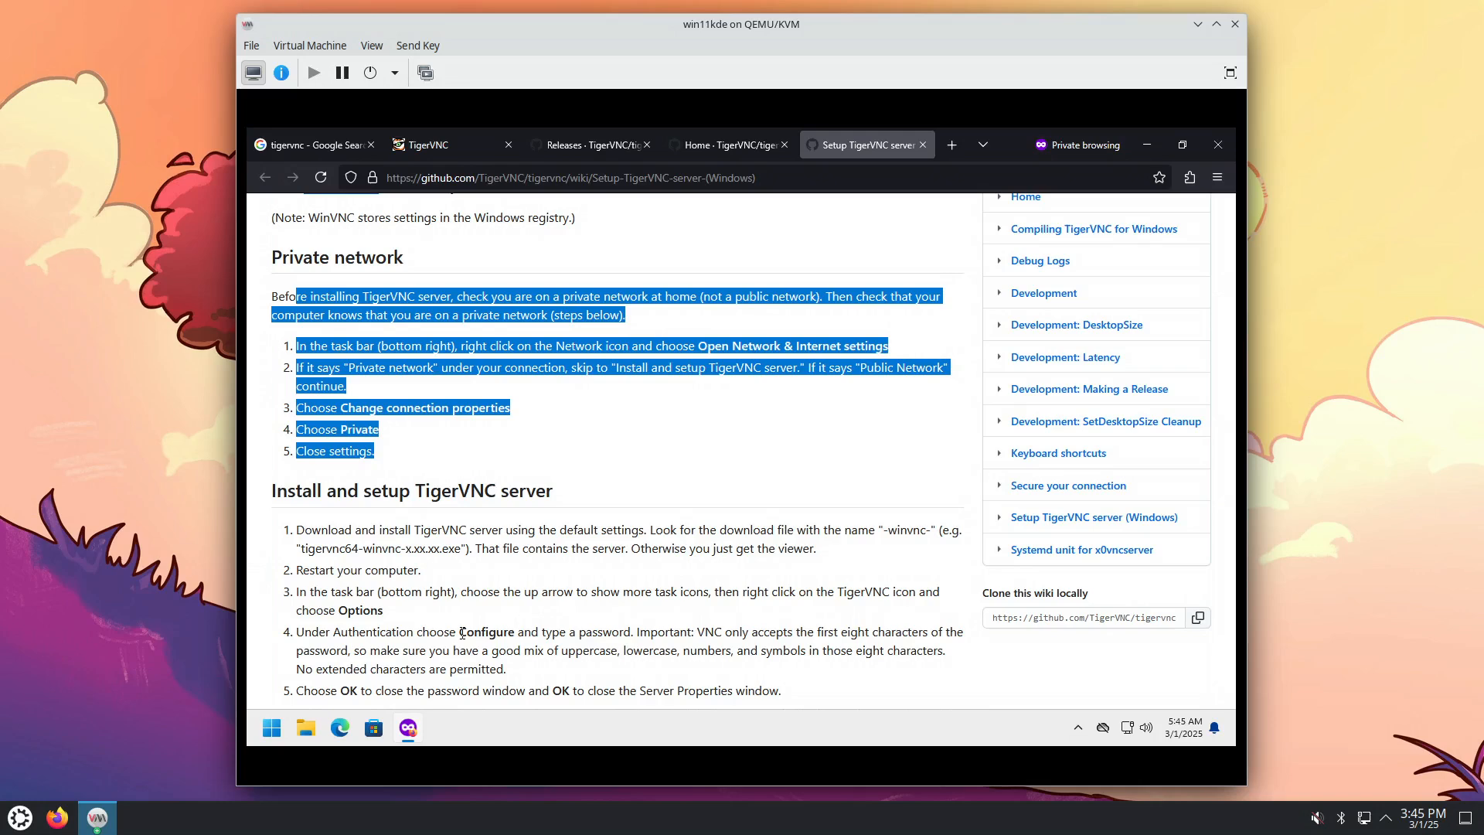
pyautogui.click(271, 731)
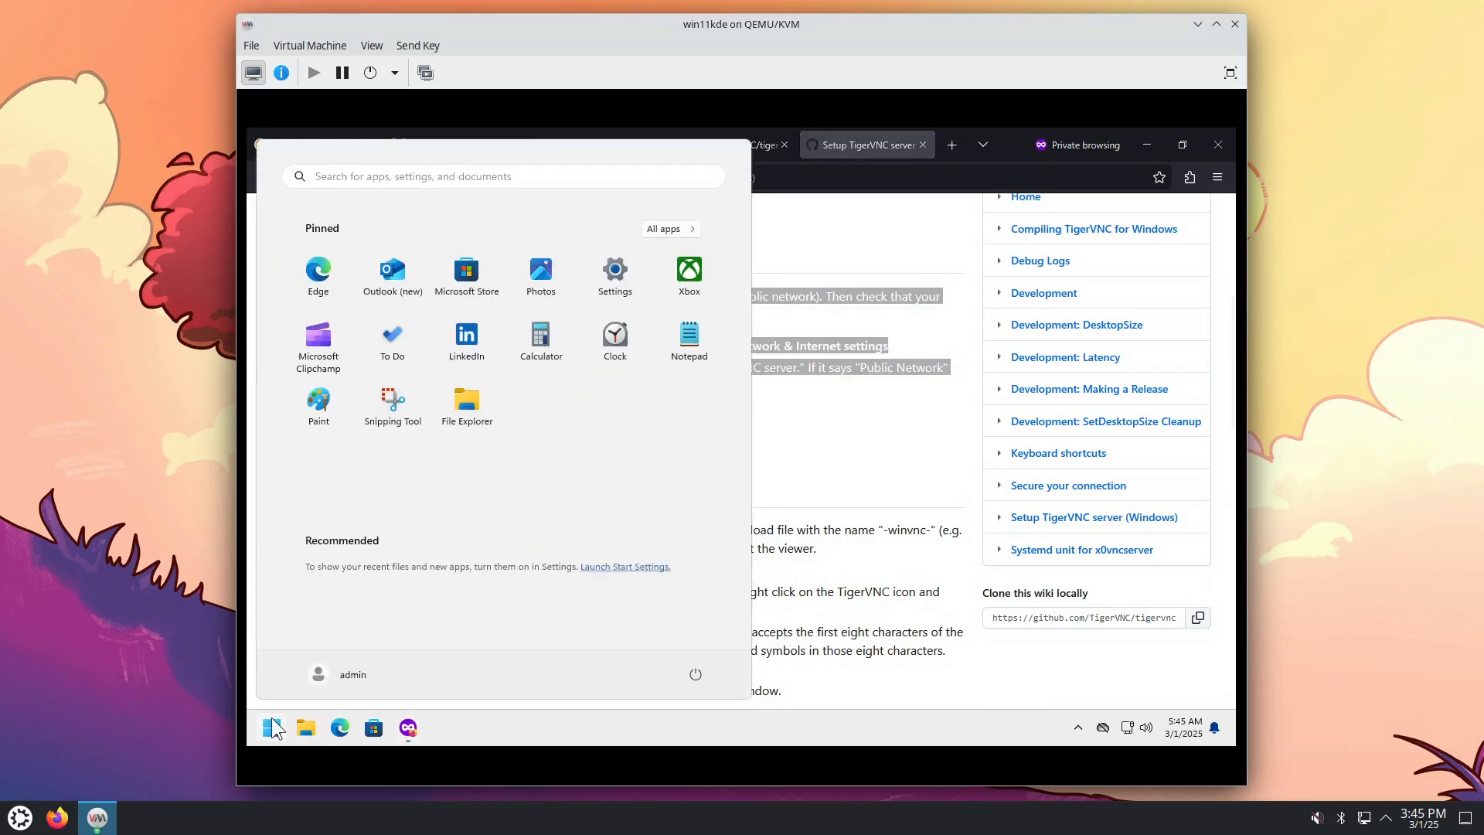
pyautogui.write('adva')
pyautogui.press('Return')
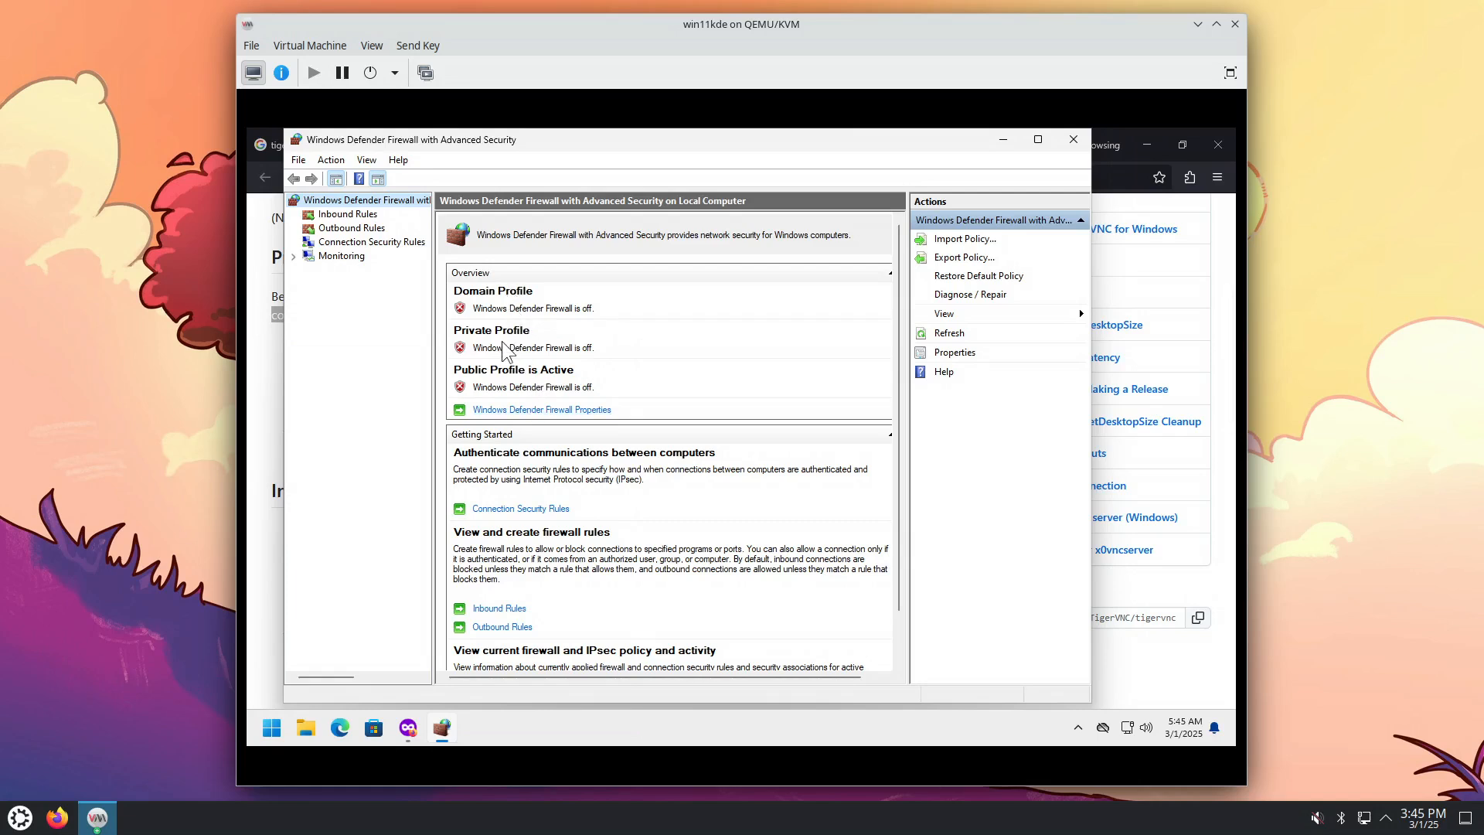
pyautogui.click(524, 408)
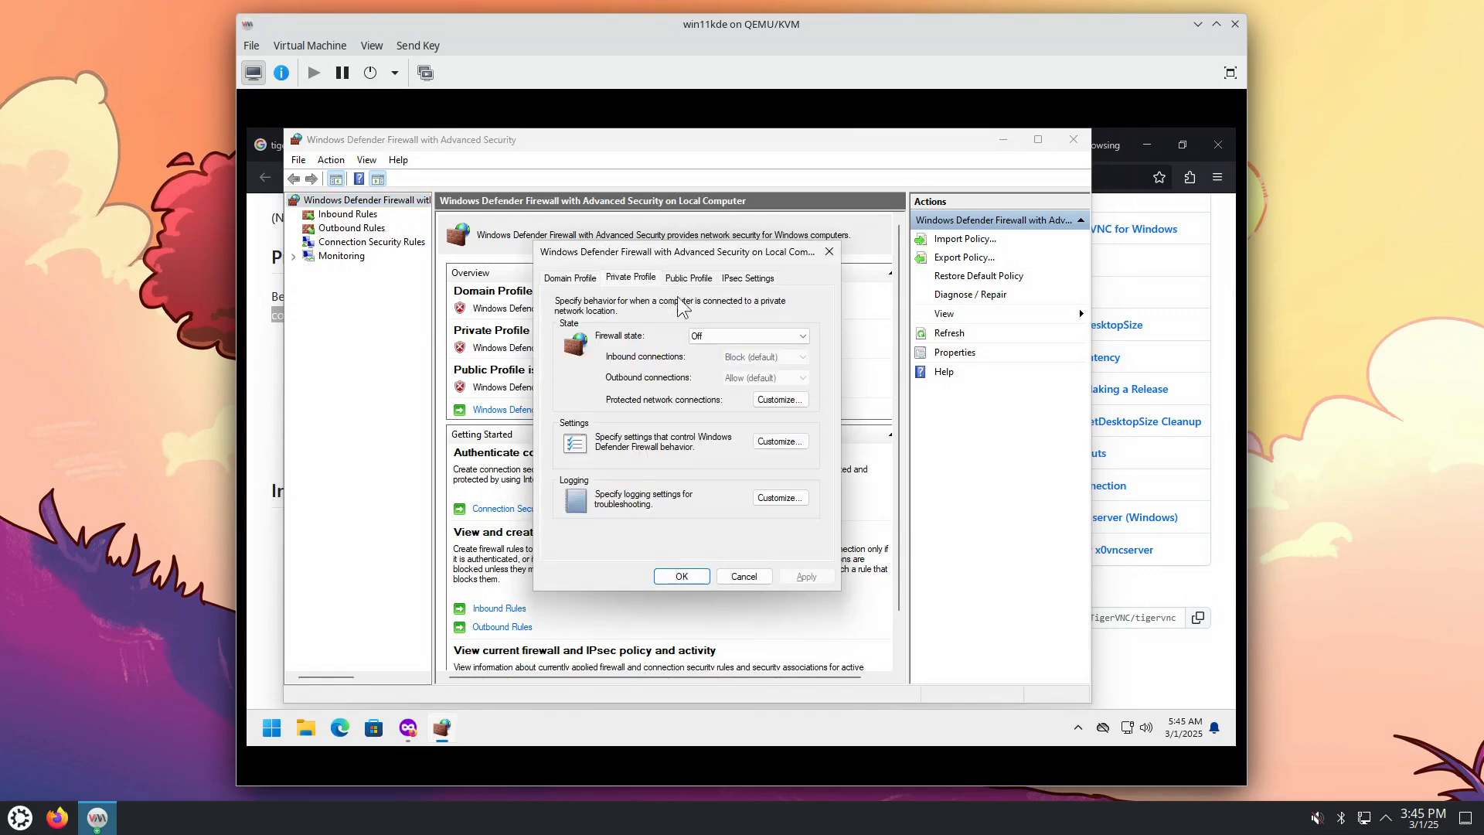
pyautogui.click(690, 280)
pyautogui.click(682, 576)
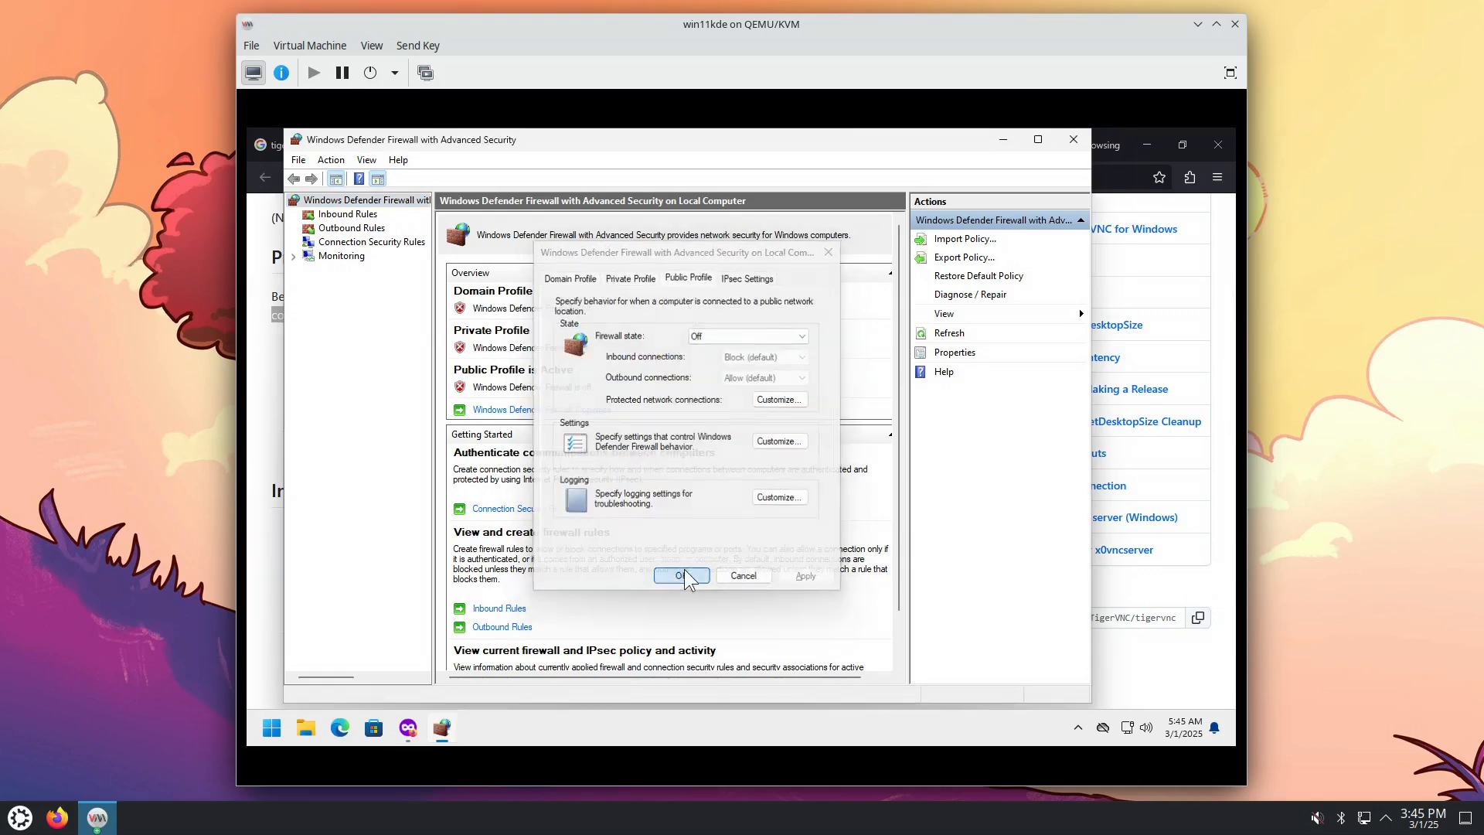
pyautogui.click(1074, 139)
pyautogui.click(572, 451)
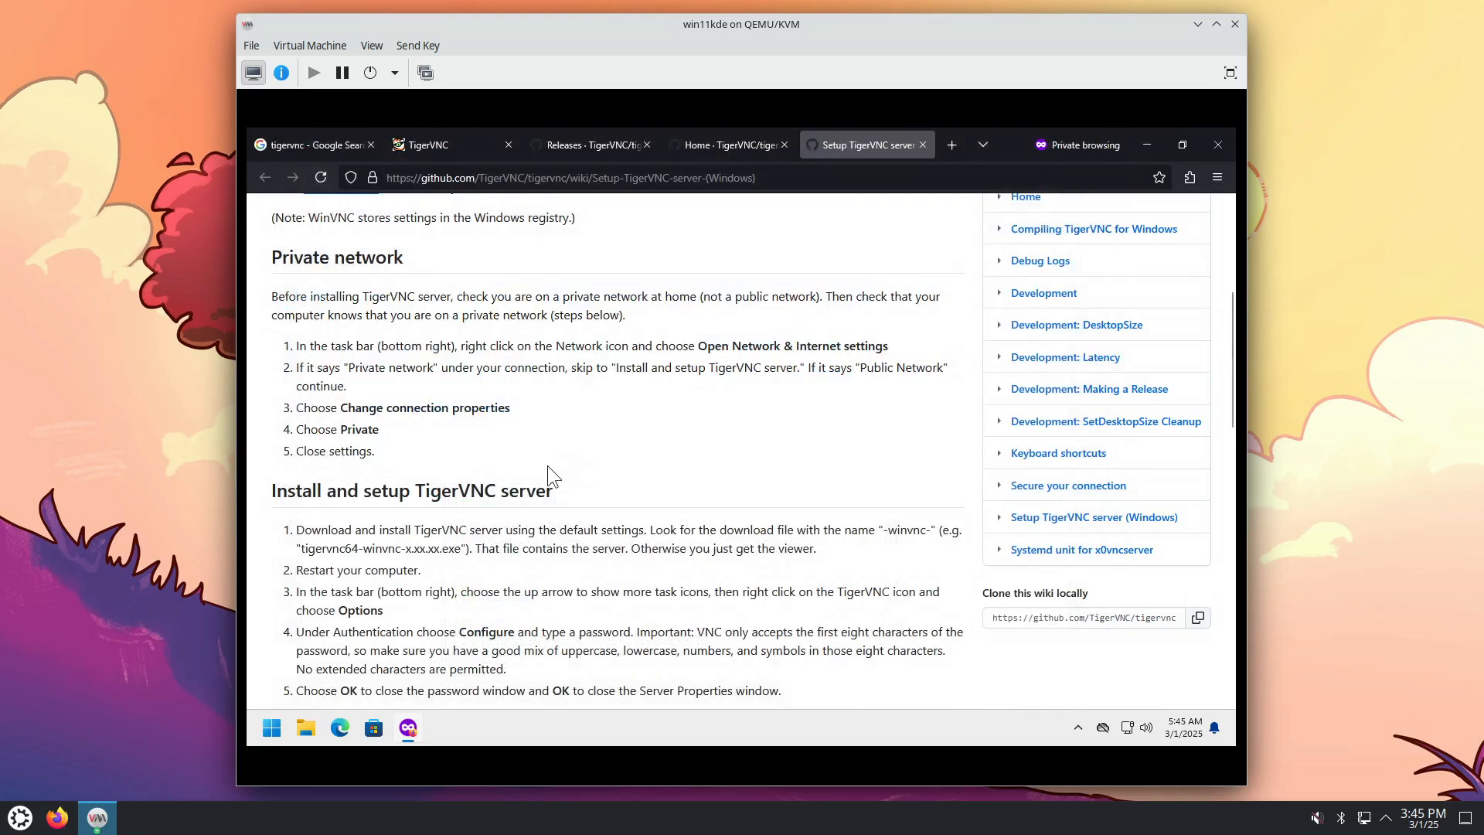
# Step: Highlight the wiki's install steps and bring up the TigerVNC server's tray-icon menu from hidden icons
pyautogui.scroll(-1, 360, 447)
pyautogui.moveTo(360, 446); pyautogui.dragTo(480, 469)
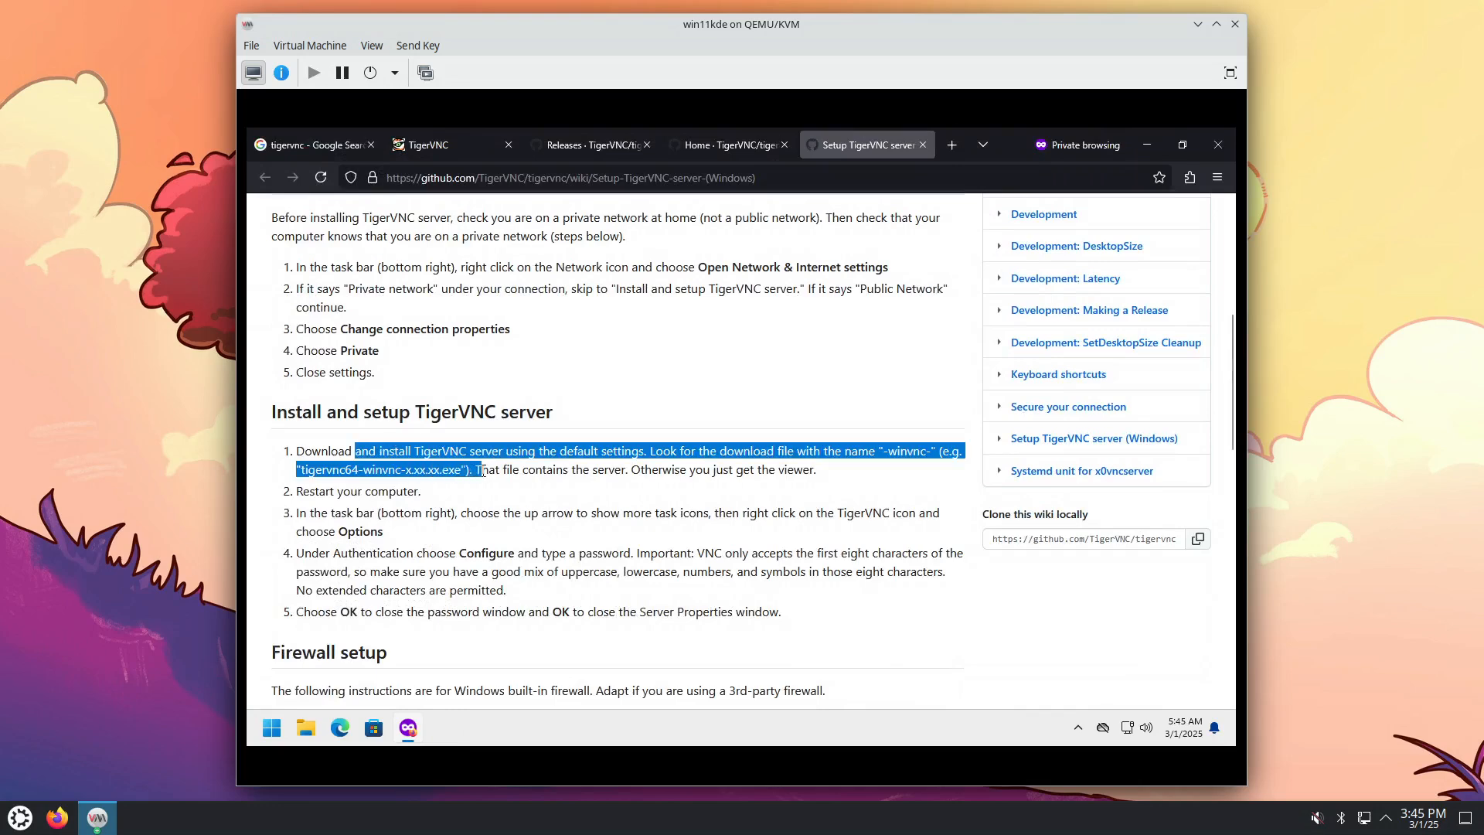
pyautogui.click(388, 493)
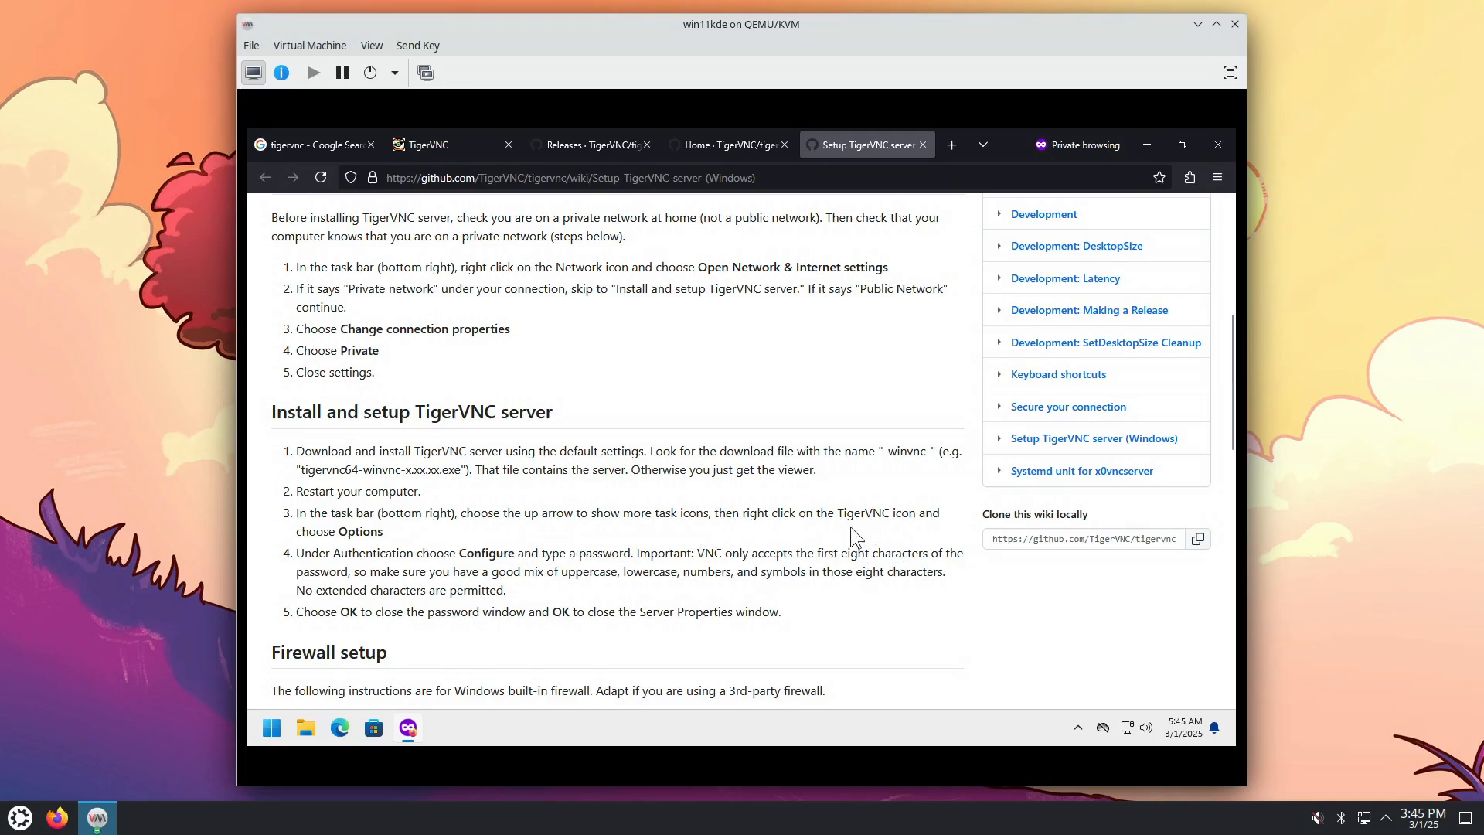
pyautogui.moveTo(848, 514); pyautogui.dragTo(912, 515)
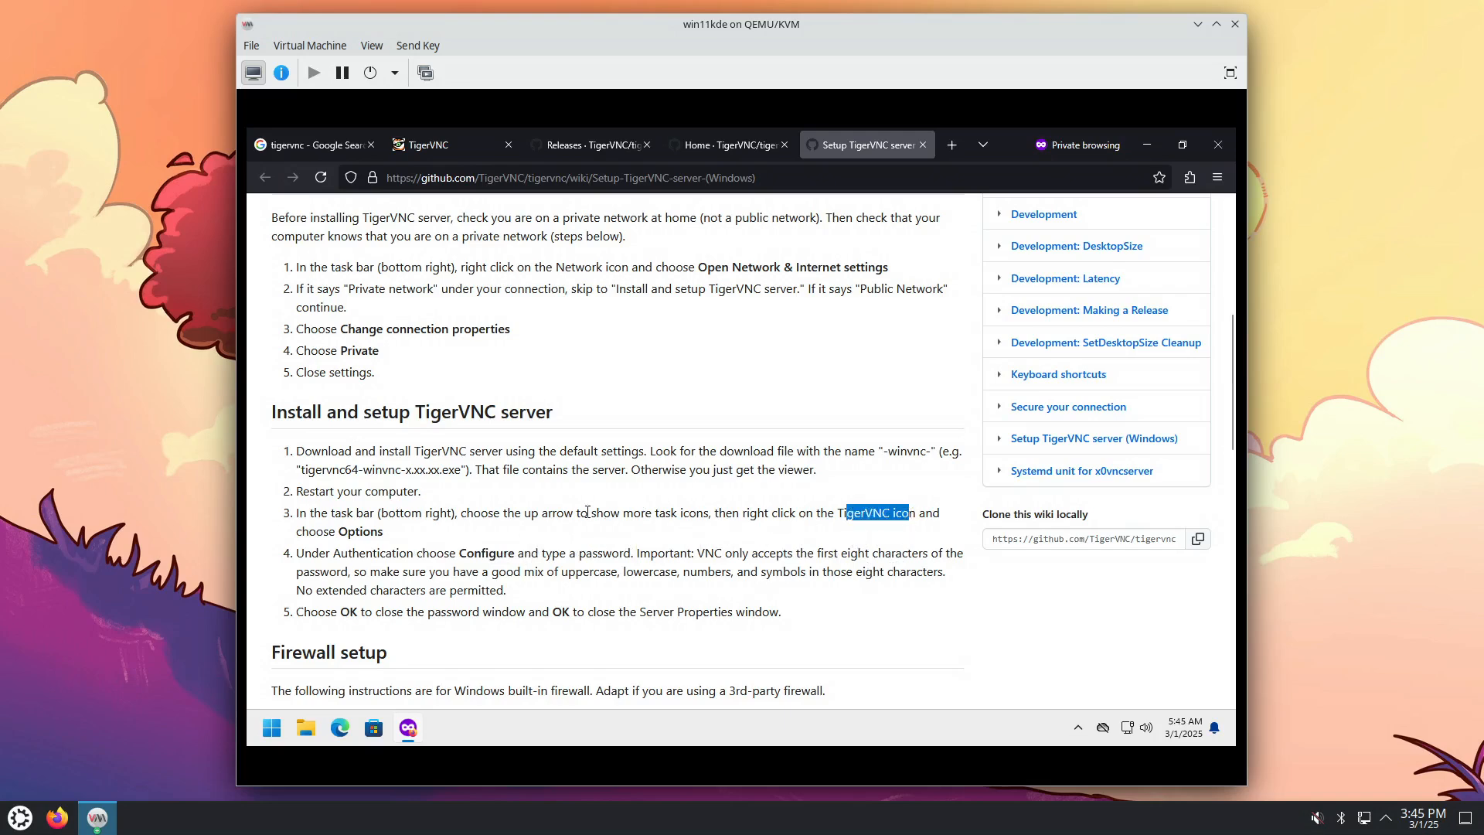
pyautogui.moveTo(495, 513); pyautogui.dragTo(713, 518)
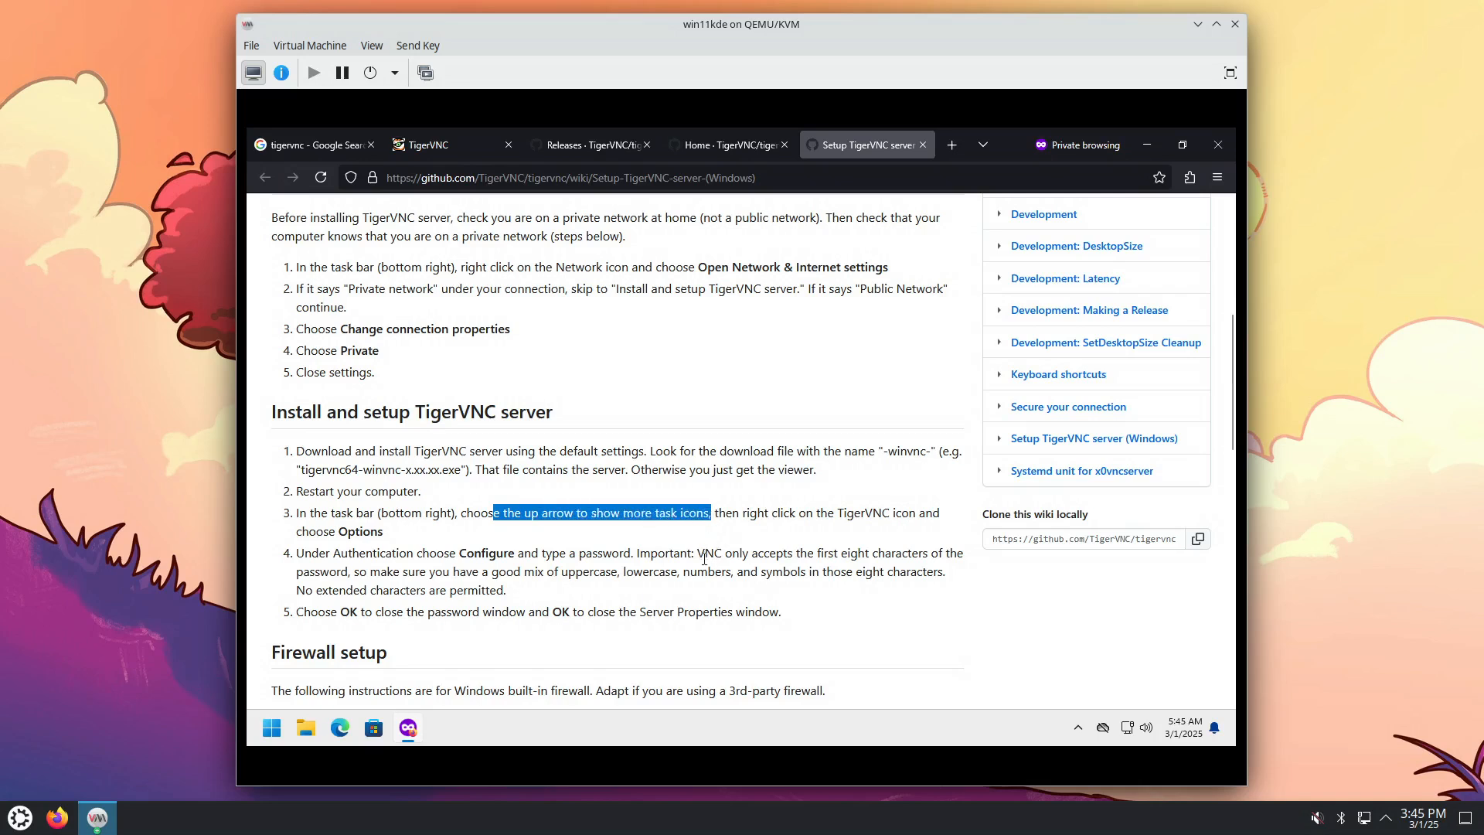
pyautogui.click(1078, 728)
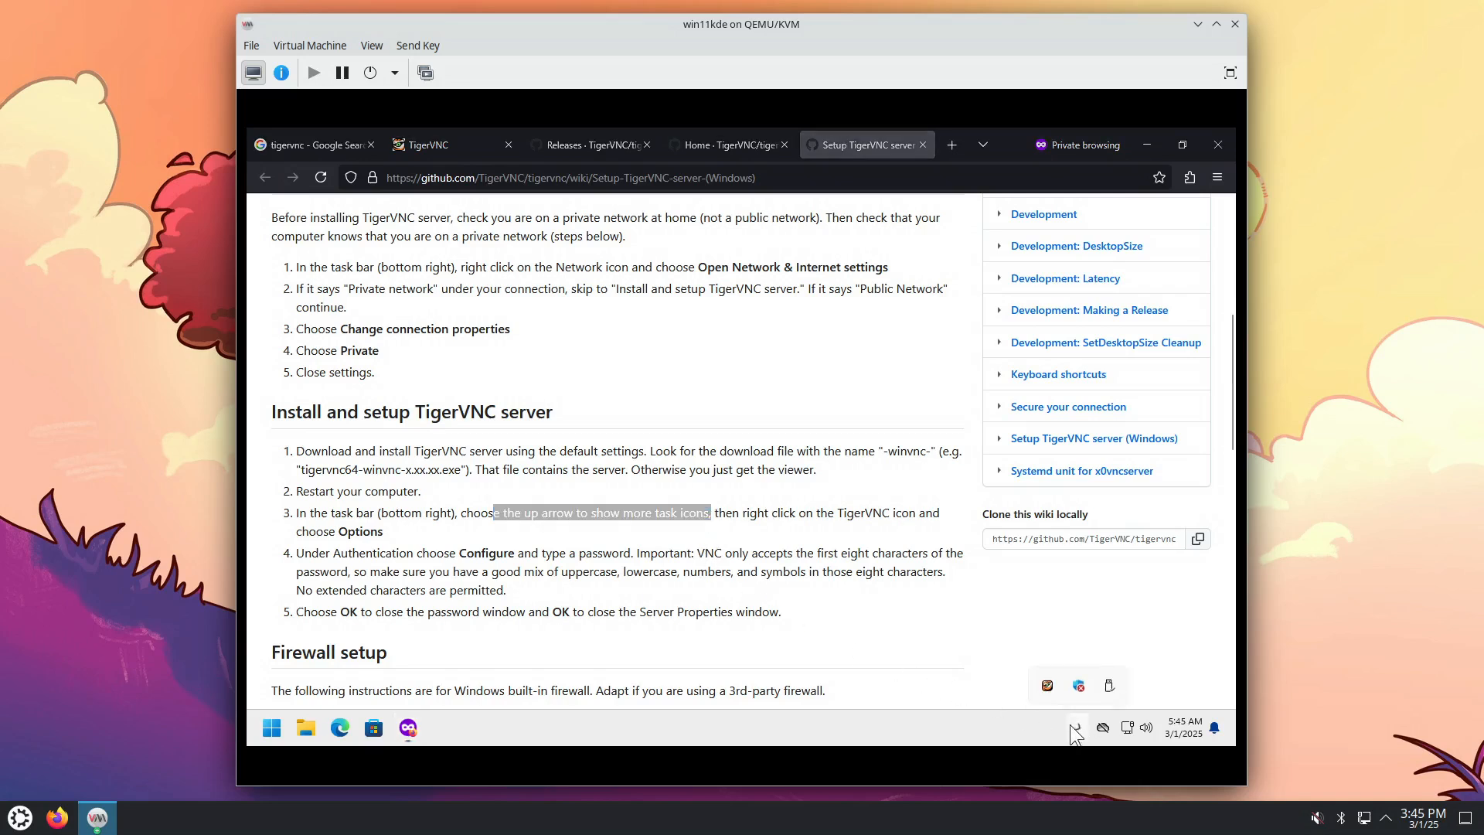
pyautogui.rightClick(1043, 680)
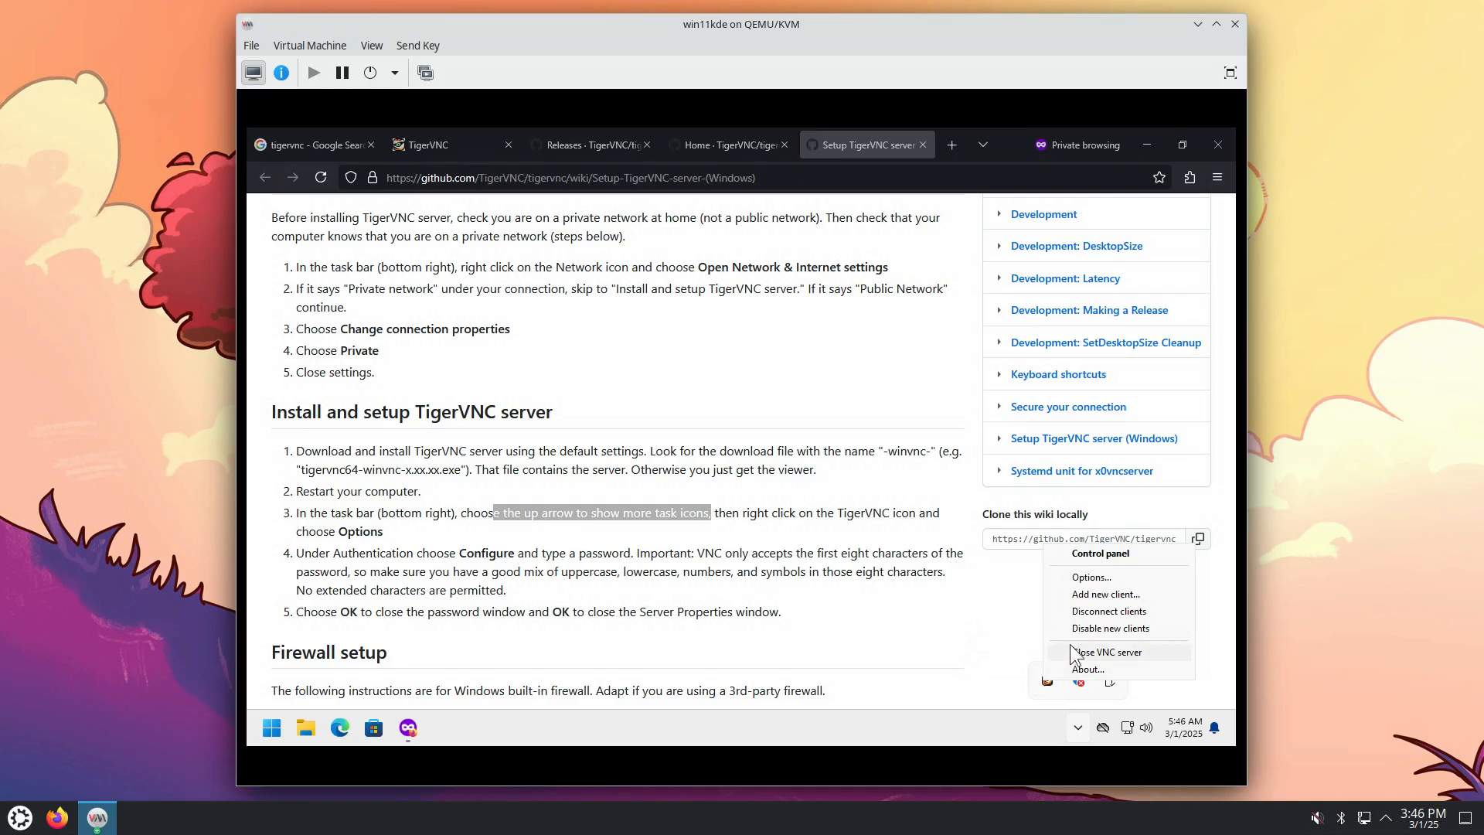
# Step: Open the VNC server Options window beside the wiki's highlighted Authentication step
pyautogui.click(1092, 579)
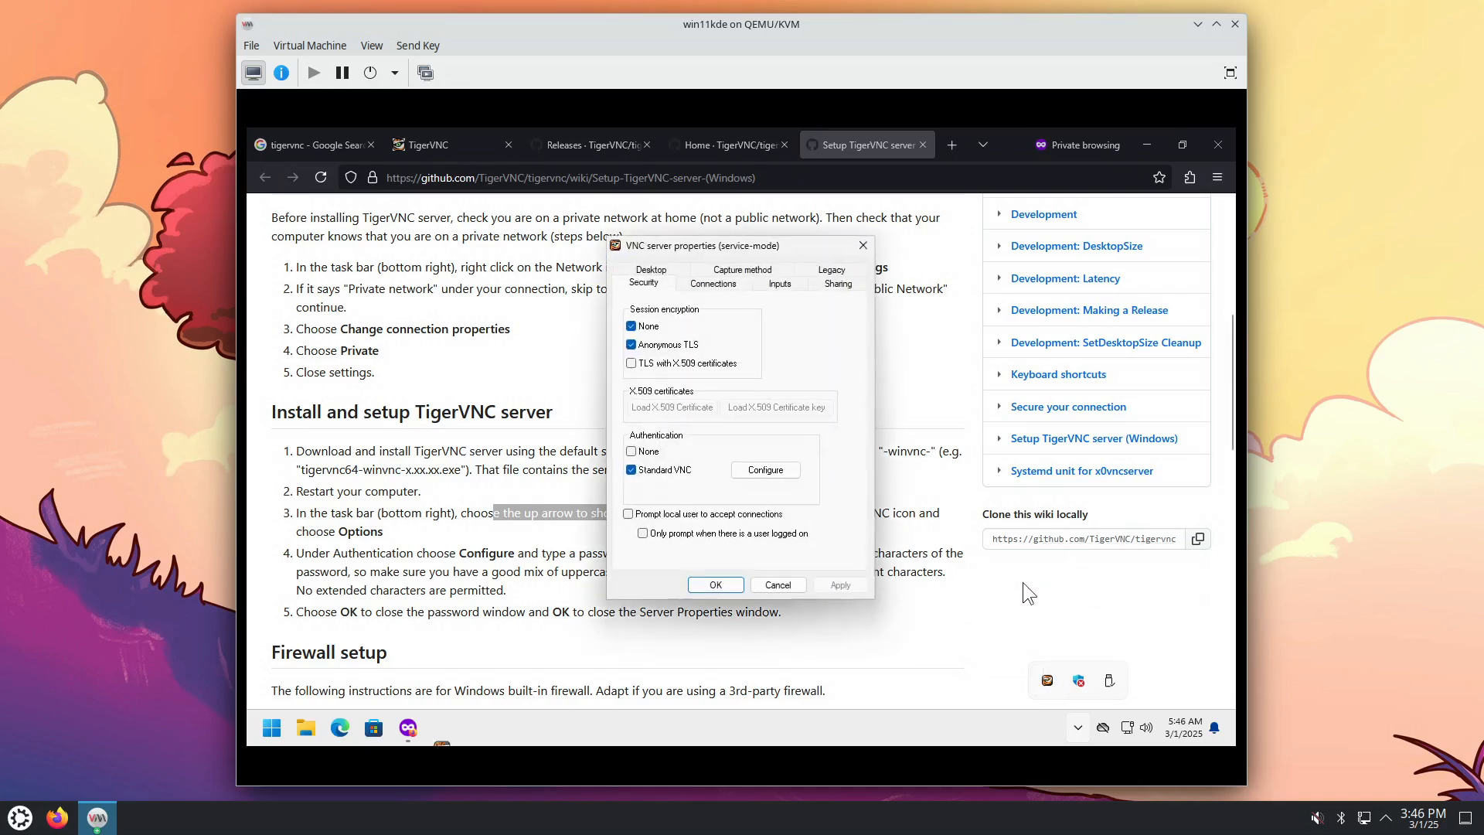
pyautogui.moveTo(744, 245); pyautogui.dragTo(896, 138)
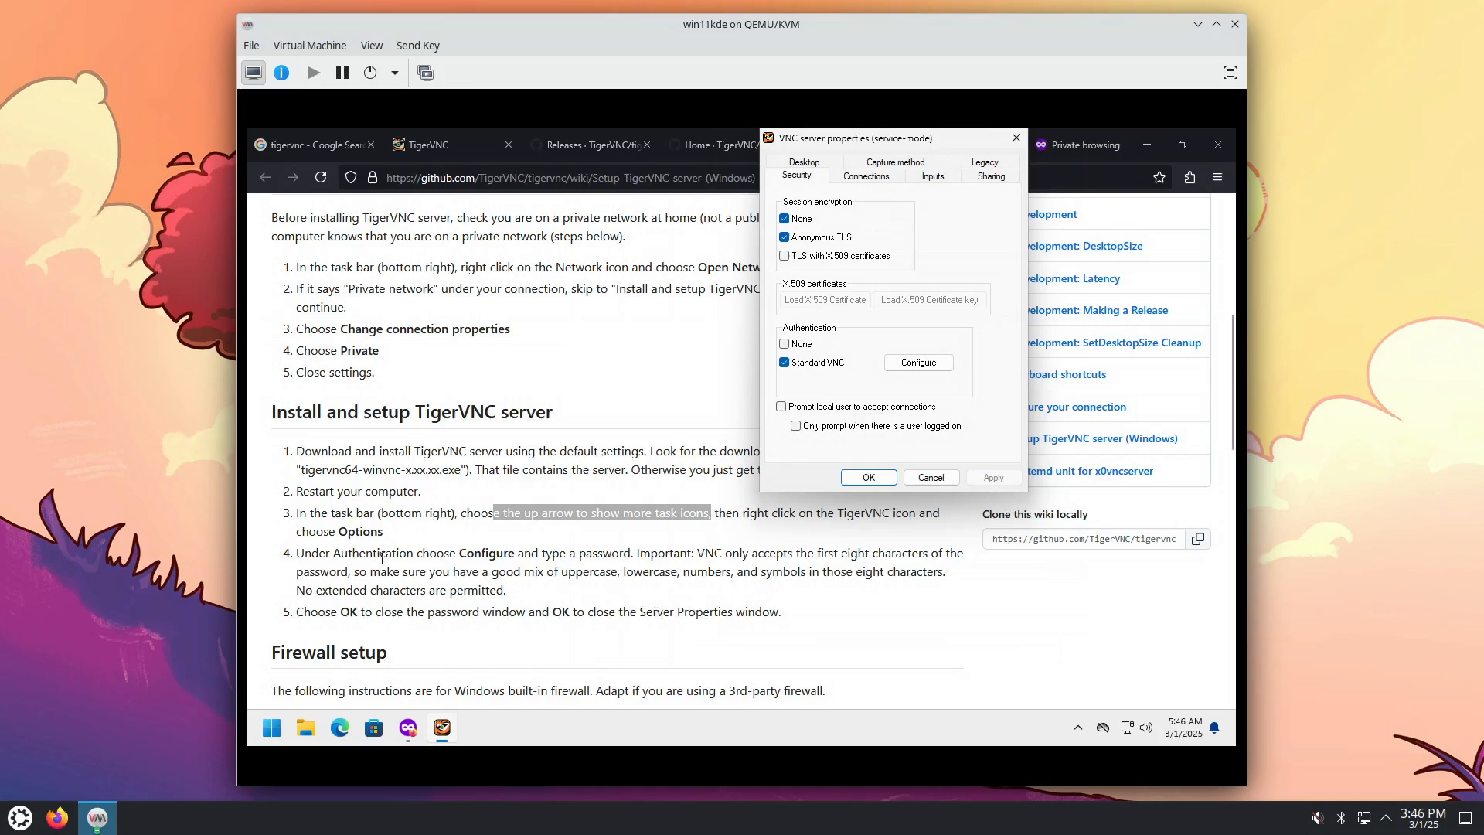
pyautogui.moveTo(340, 553); pyautogui.dragTo(406, 561)
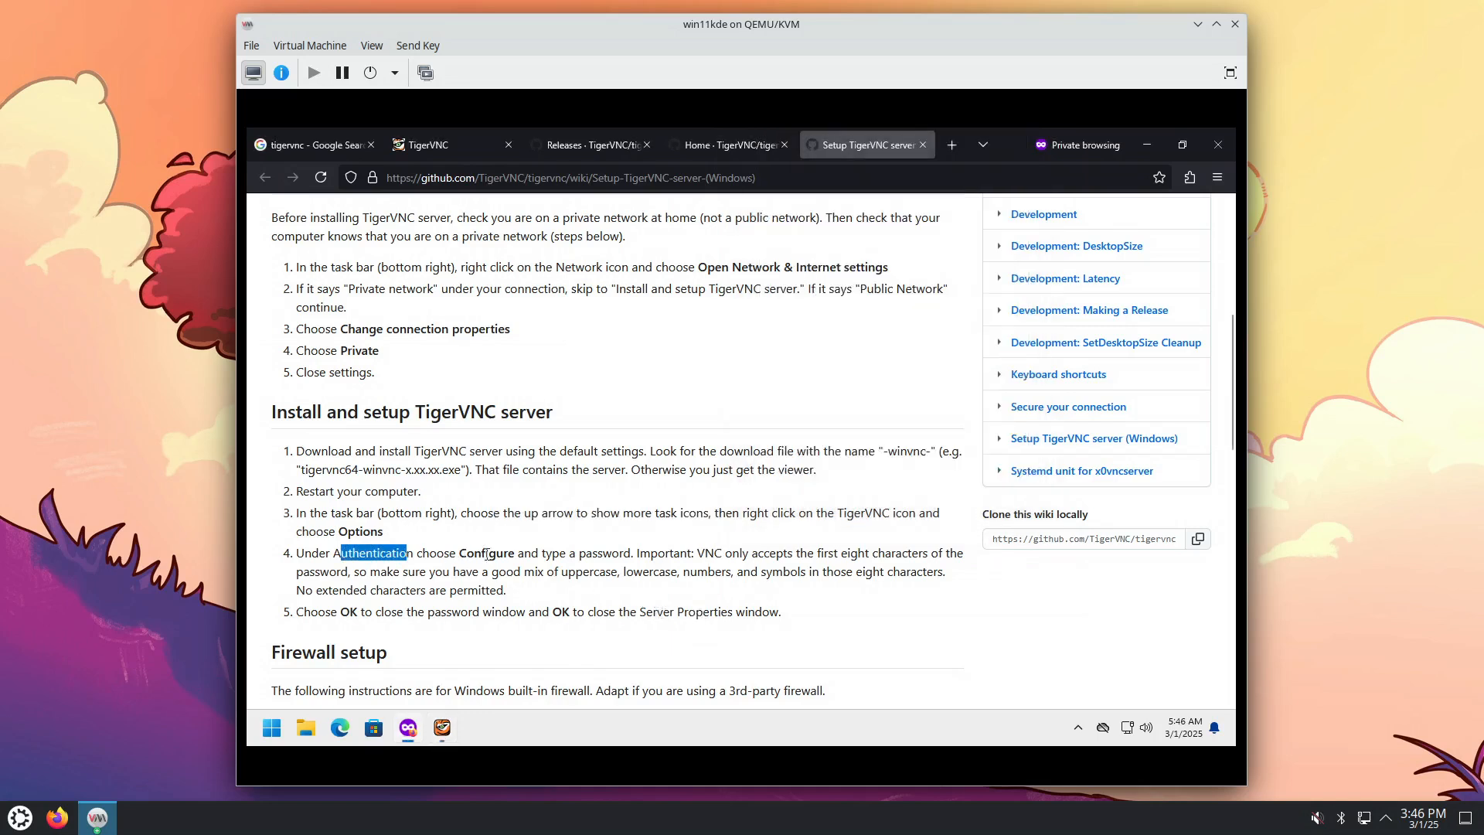
pyautogui.click(446, 736)
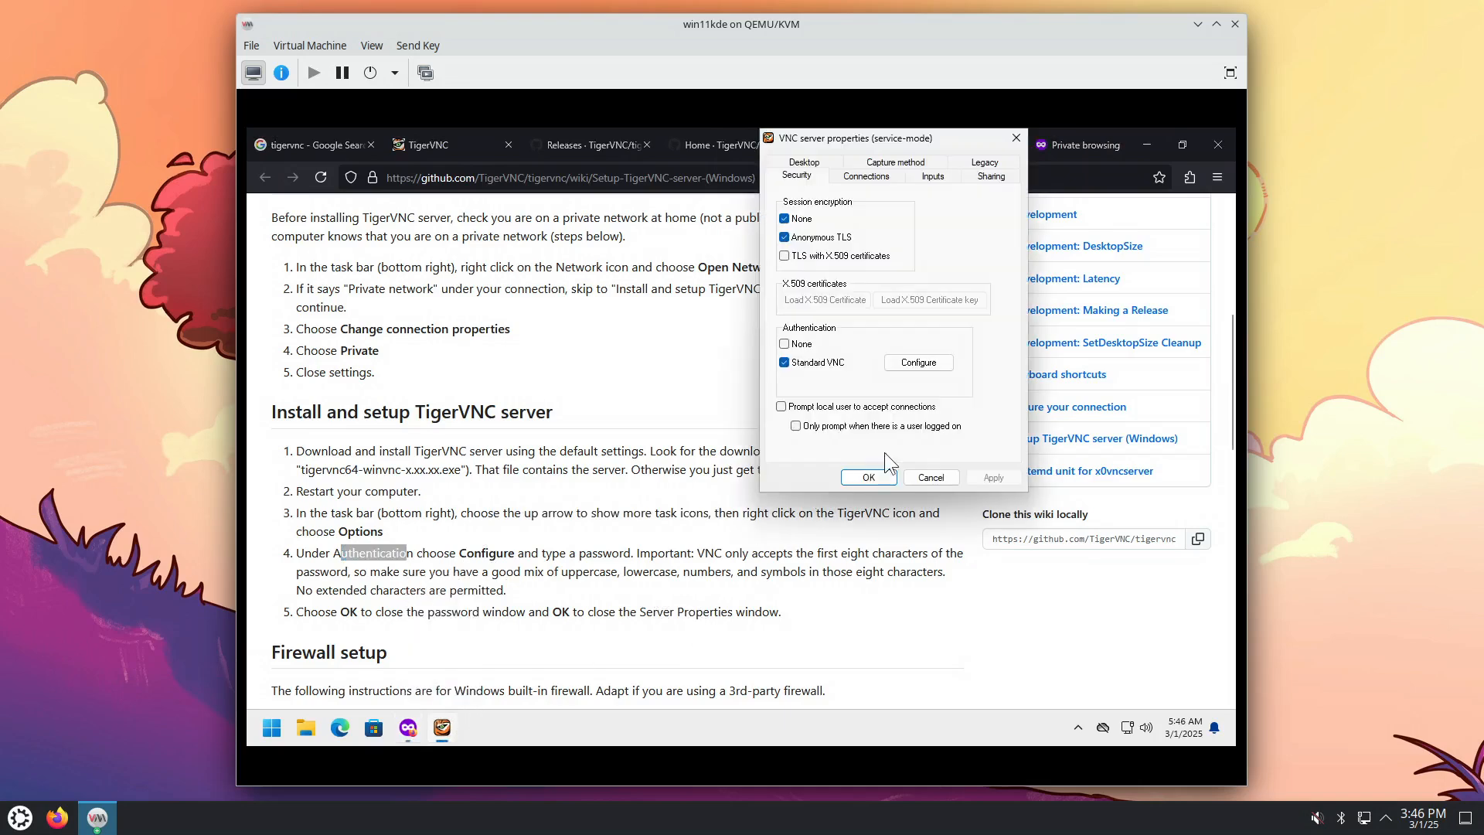
# Step: Set and confirm a VNC authentication password, then apply and close the server properties
pyautogui.click(937, 364)
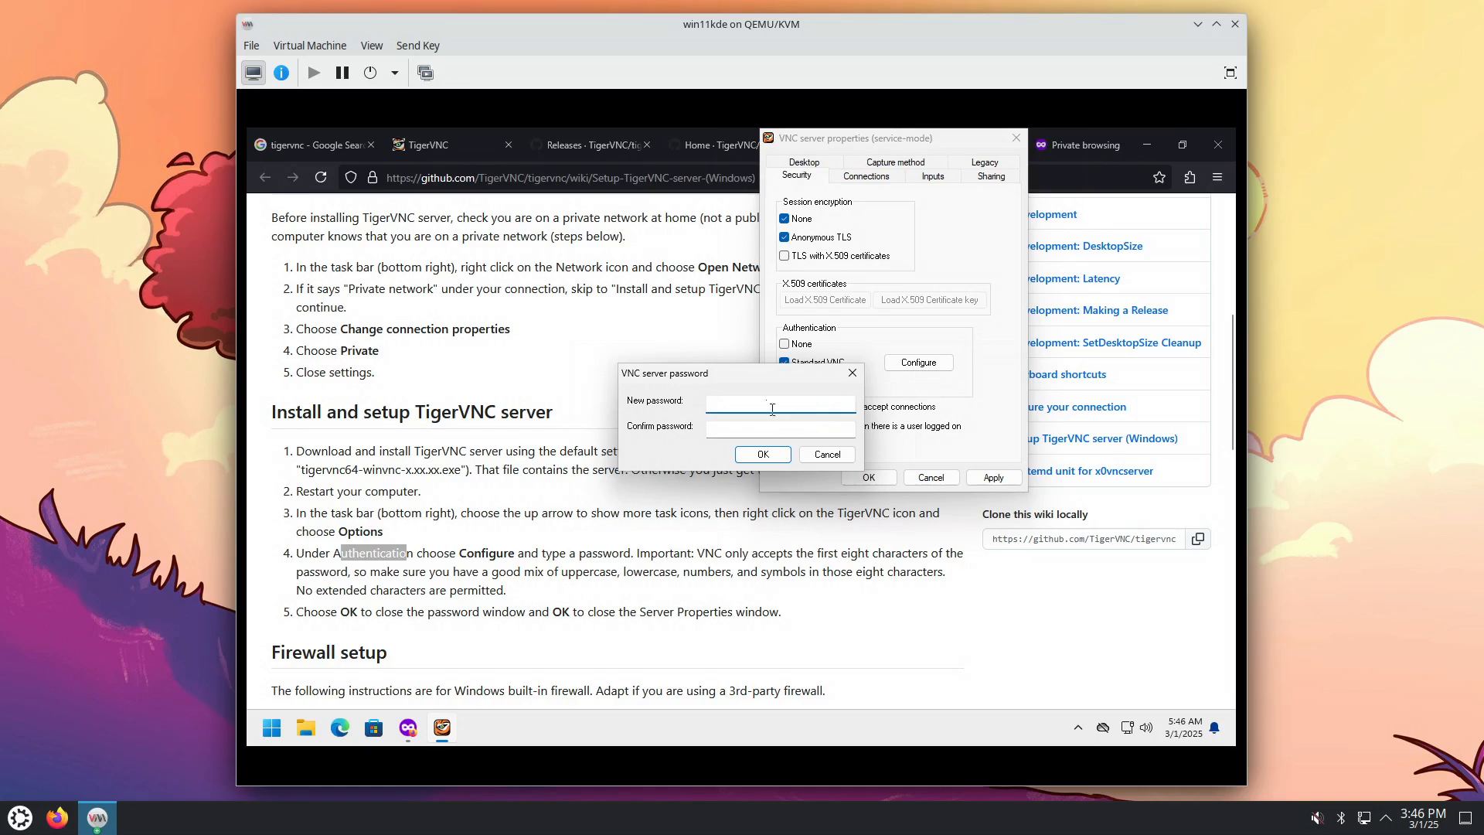
pyautogui.write('●●●●●')
pyautogui.press('Tab')
pyautogui.write('●●●●')
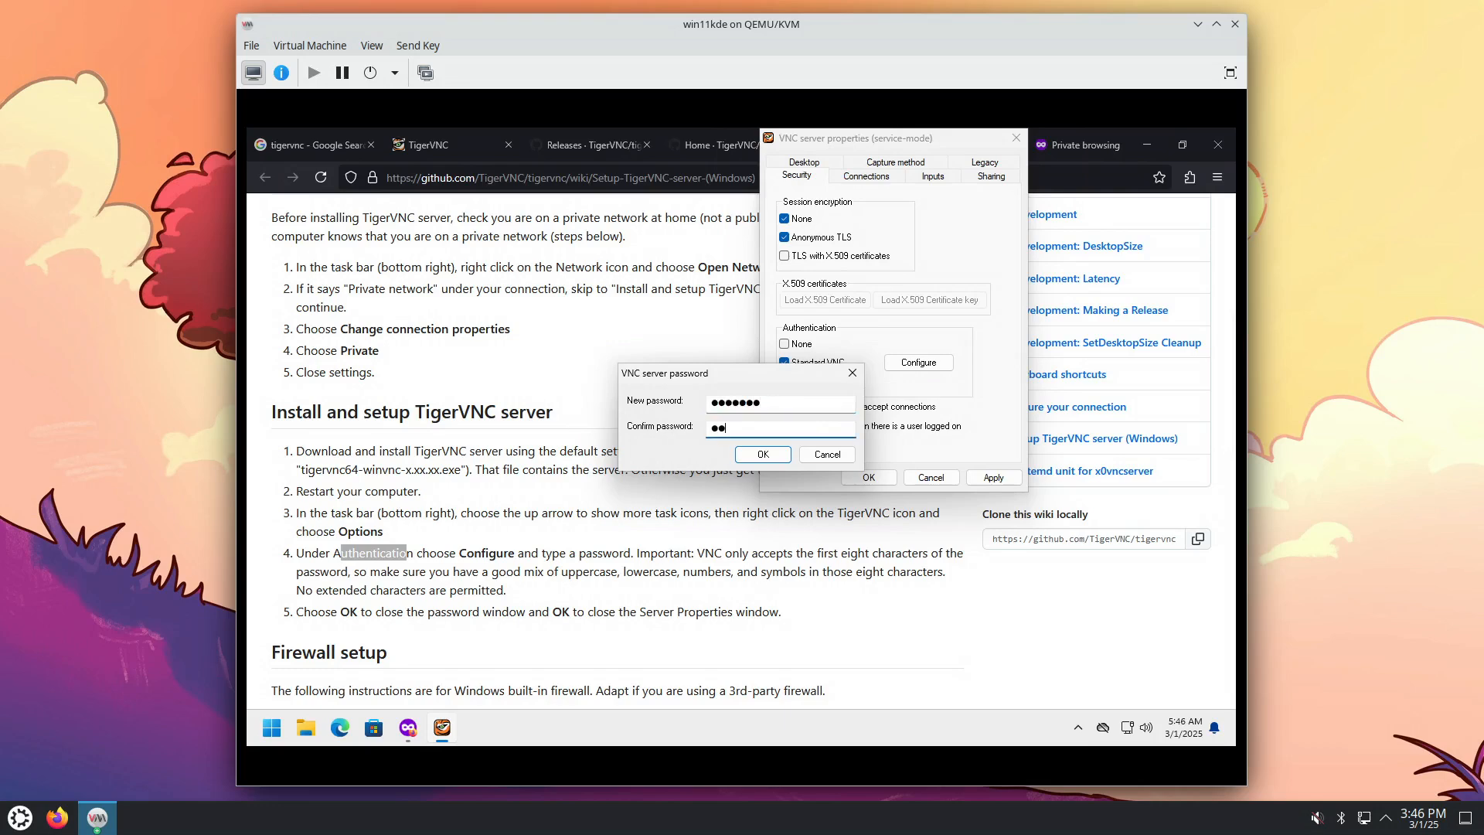
pyautogui.write('●●')
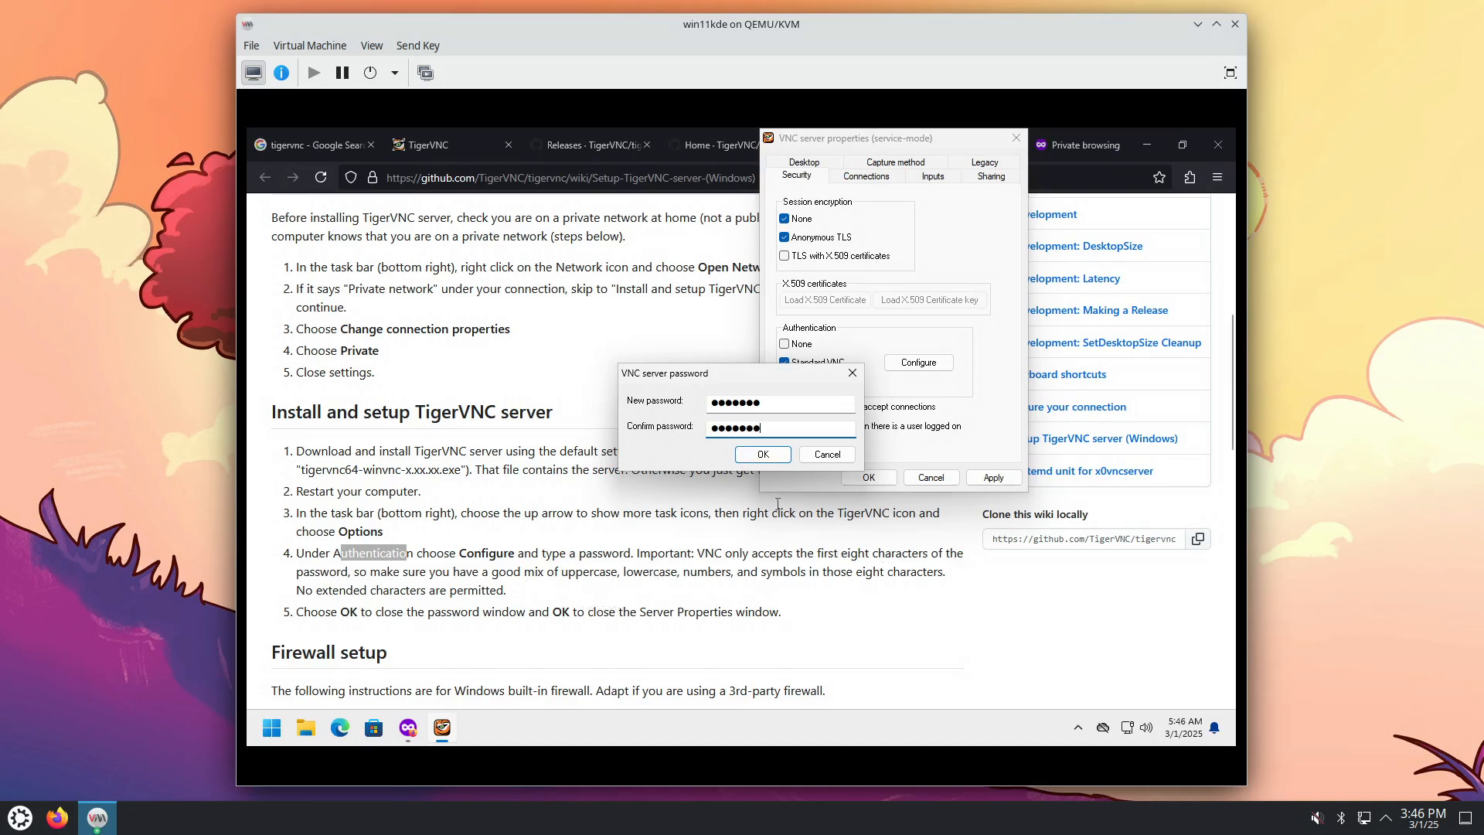
pyautogui.click(763, 454)
pyautogui.click(994, 477)
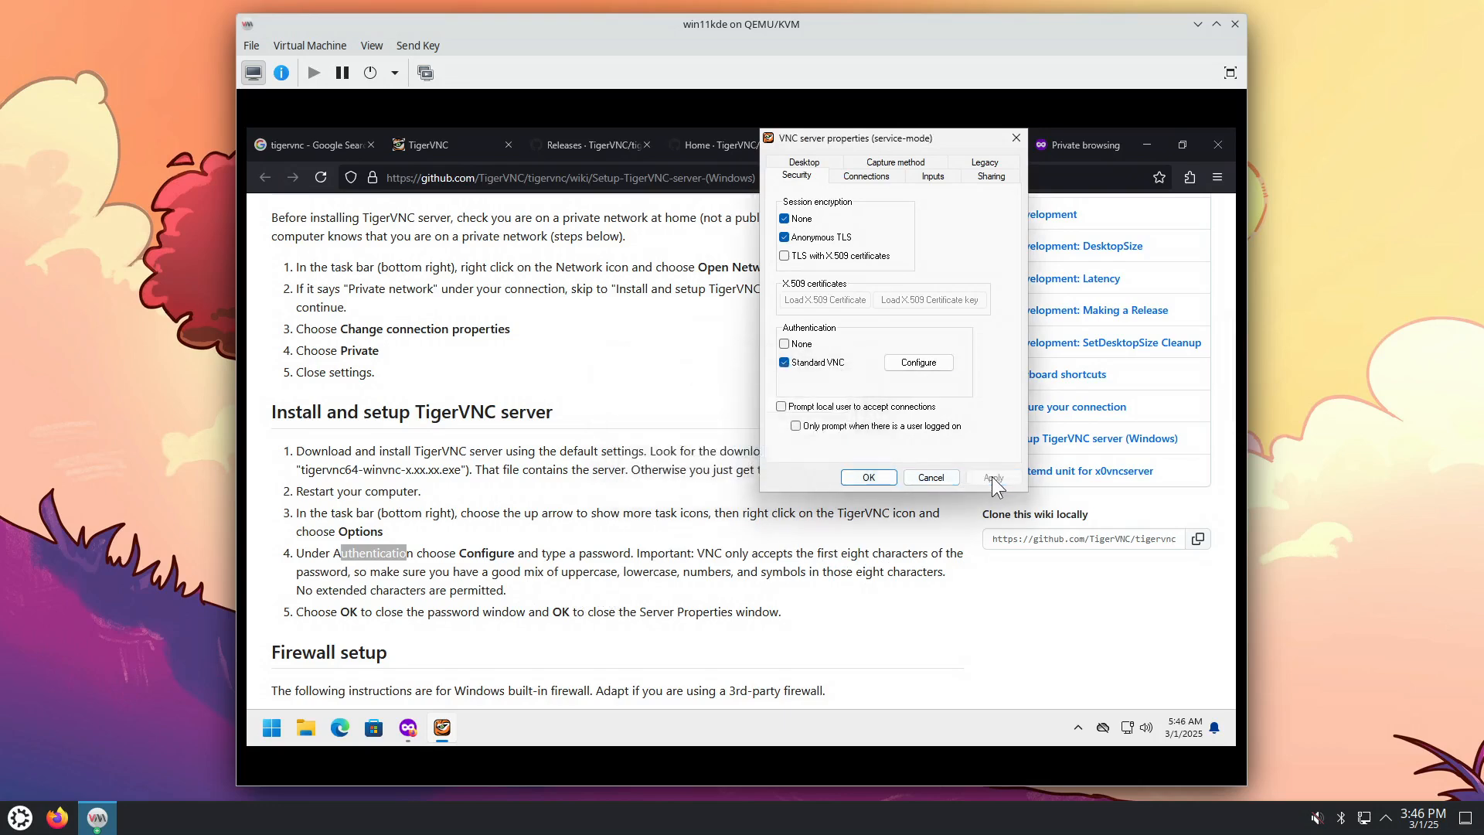
pyautogui.click(869, 479)
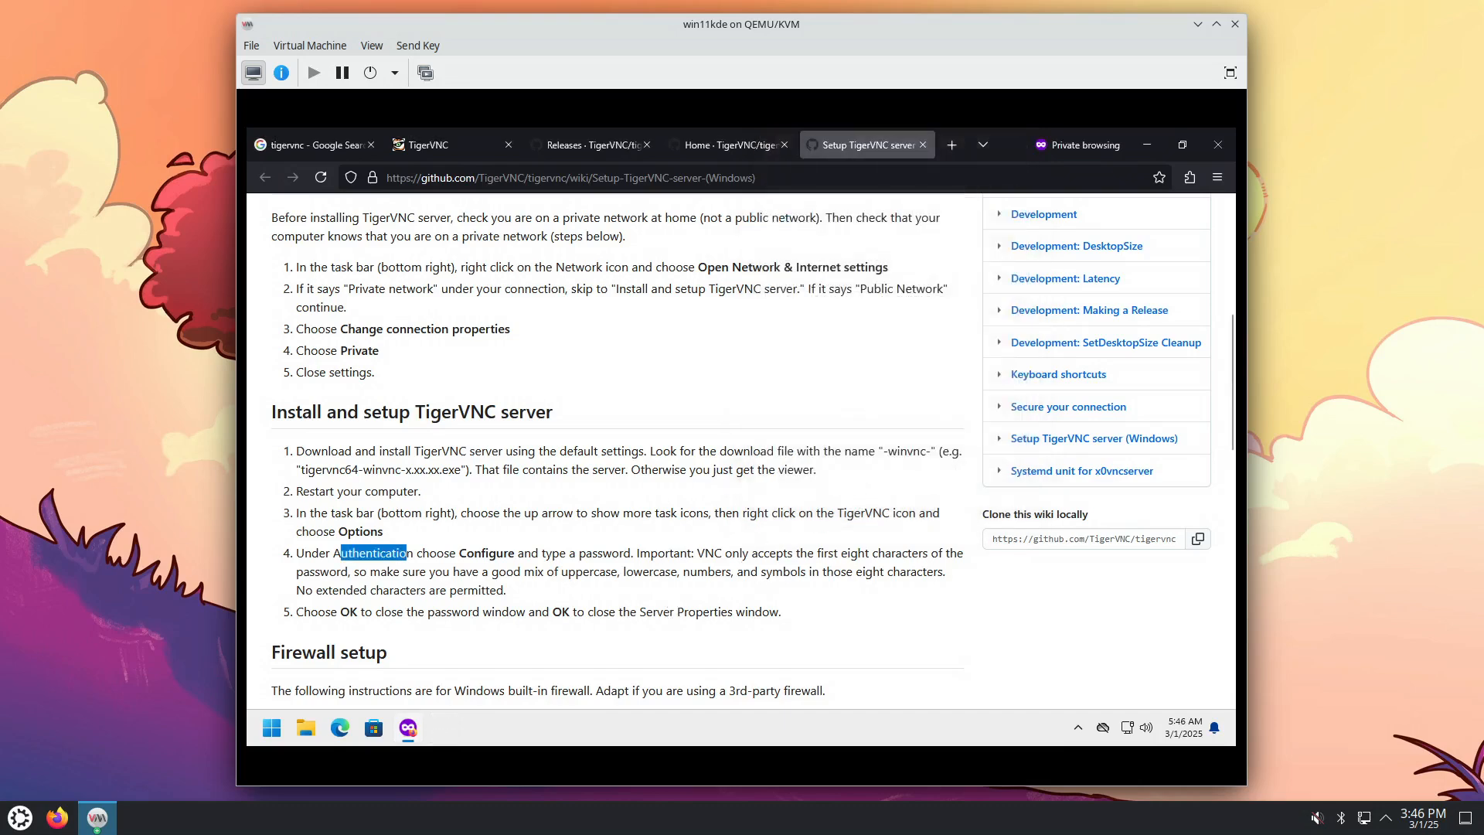
# Step: Restart Windows using the Start menu's Power options
pyautogui.click(271, 730)
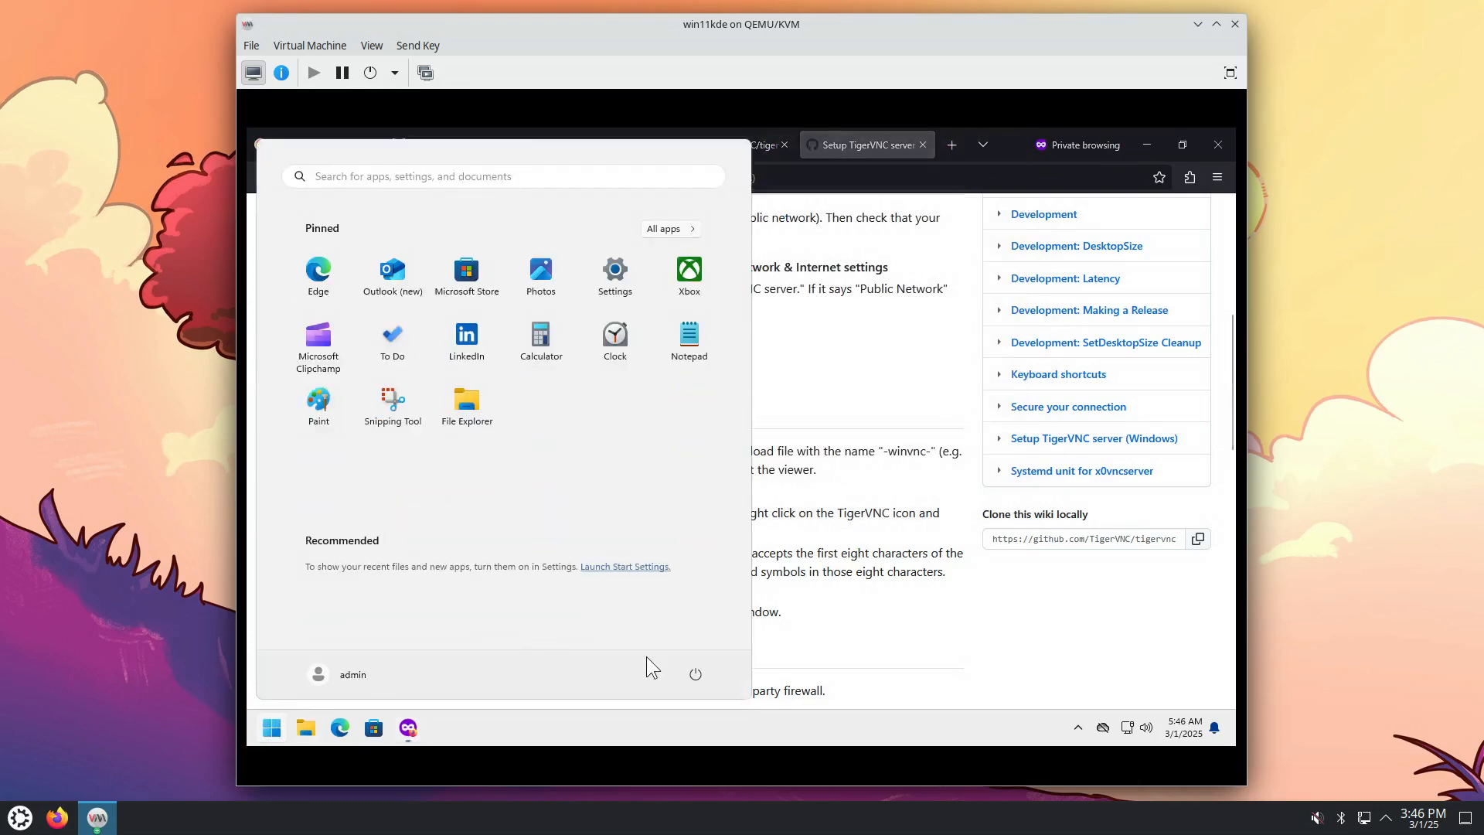
pyautogui.click(696, 676)
pyautogui.click(691, 644)
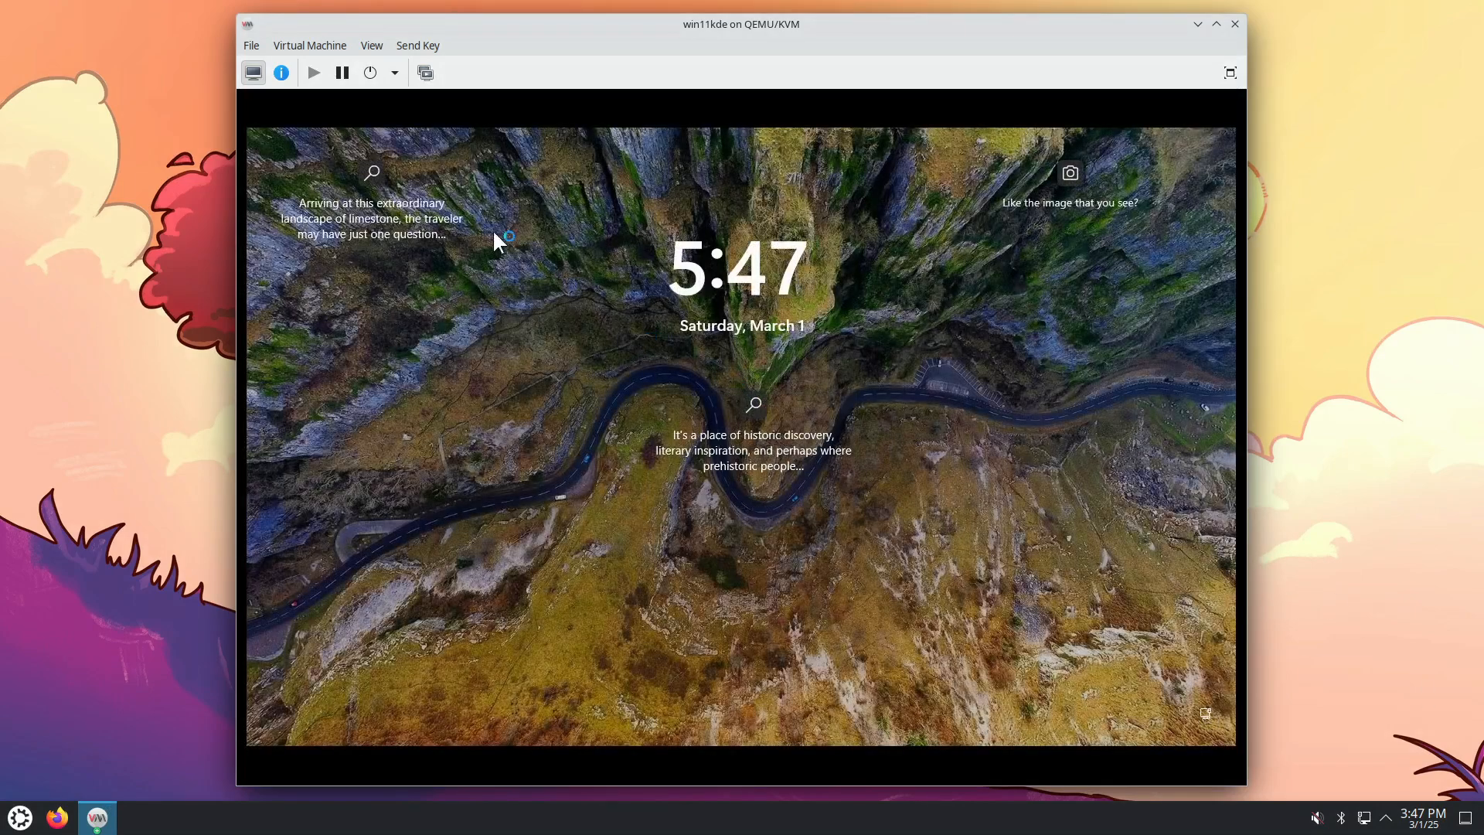
# Step: Show the VM's NIC details and copy its IP address 192.168.122.129
pyautogui.click(281, 73)
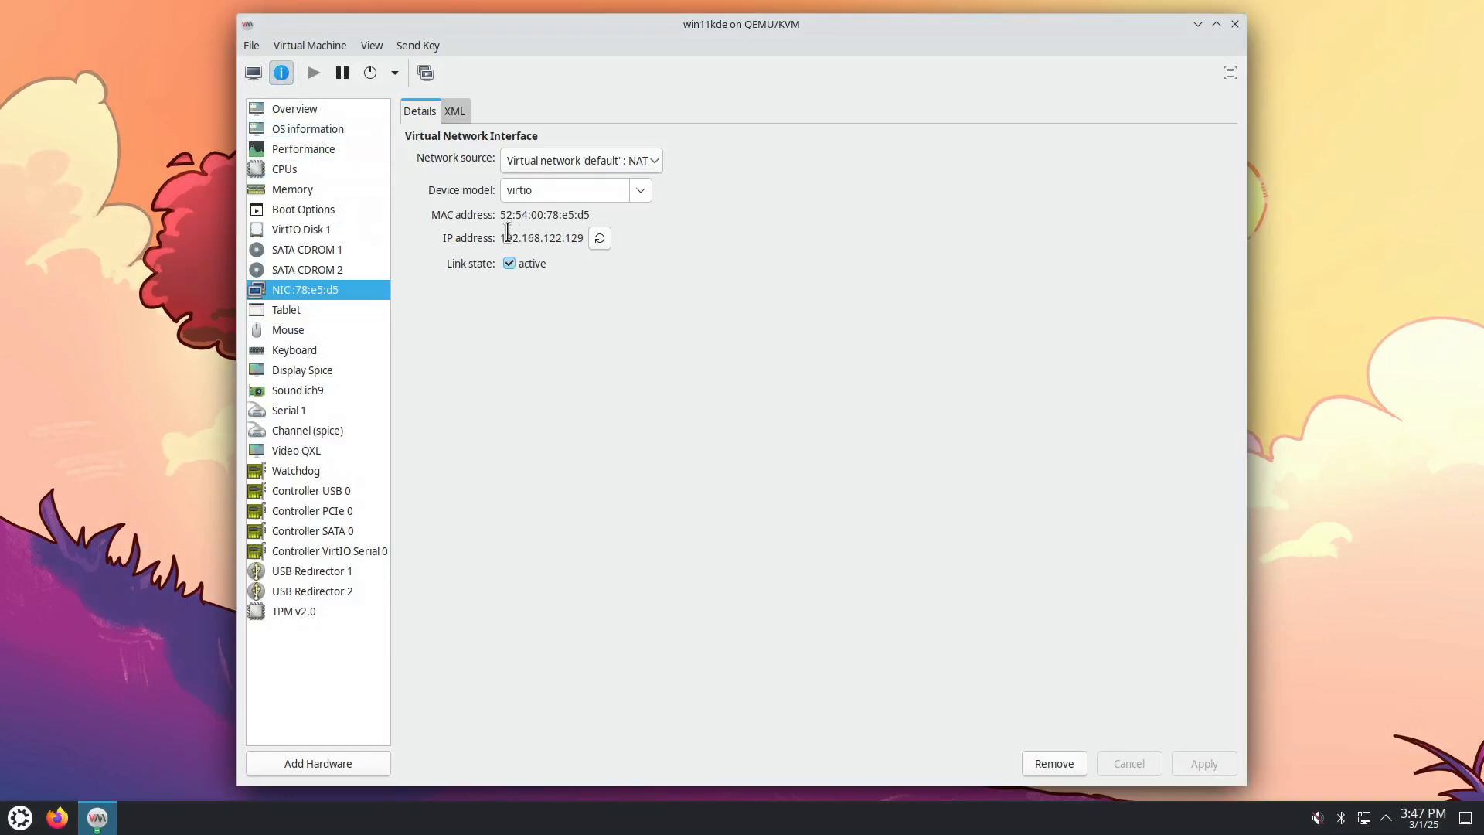
pyautogui.moveTo(499, 240); pyautogui.dragTo(586, 239)
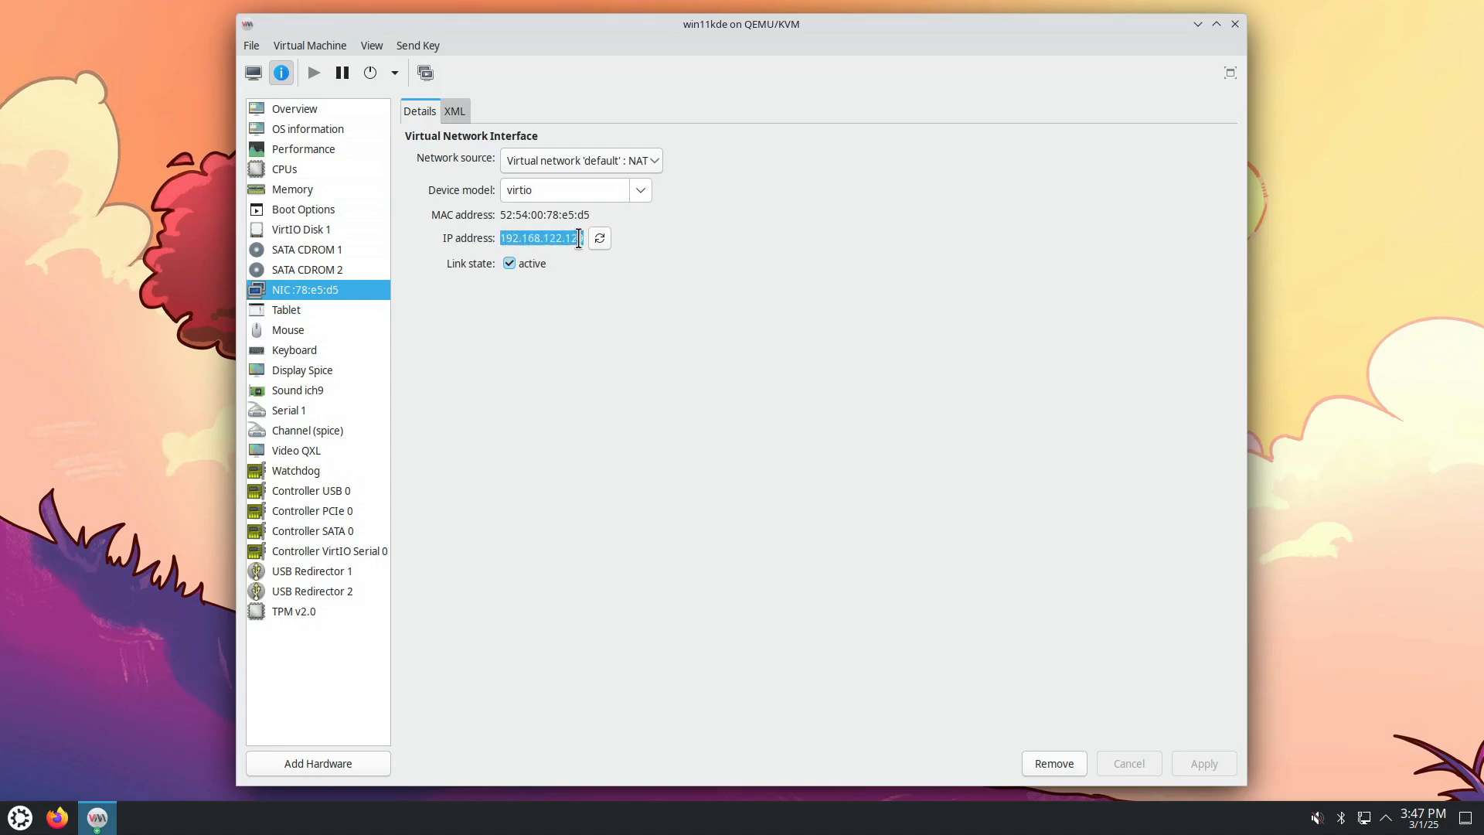
pyautogui.rightClick(558, 244)
pyautogui.click(596, 271)
# Step: Launch a Konsole terminal and snap the VM window to the right half
pyautogui.click(23, 817)
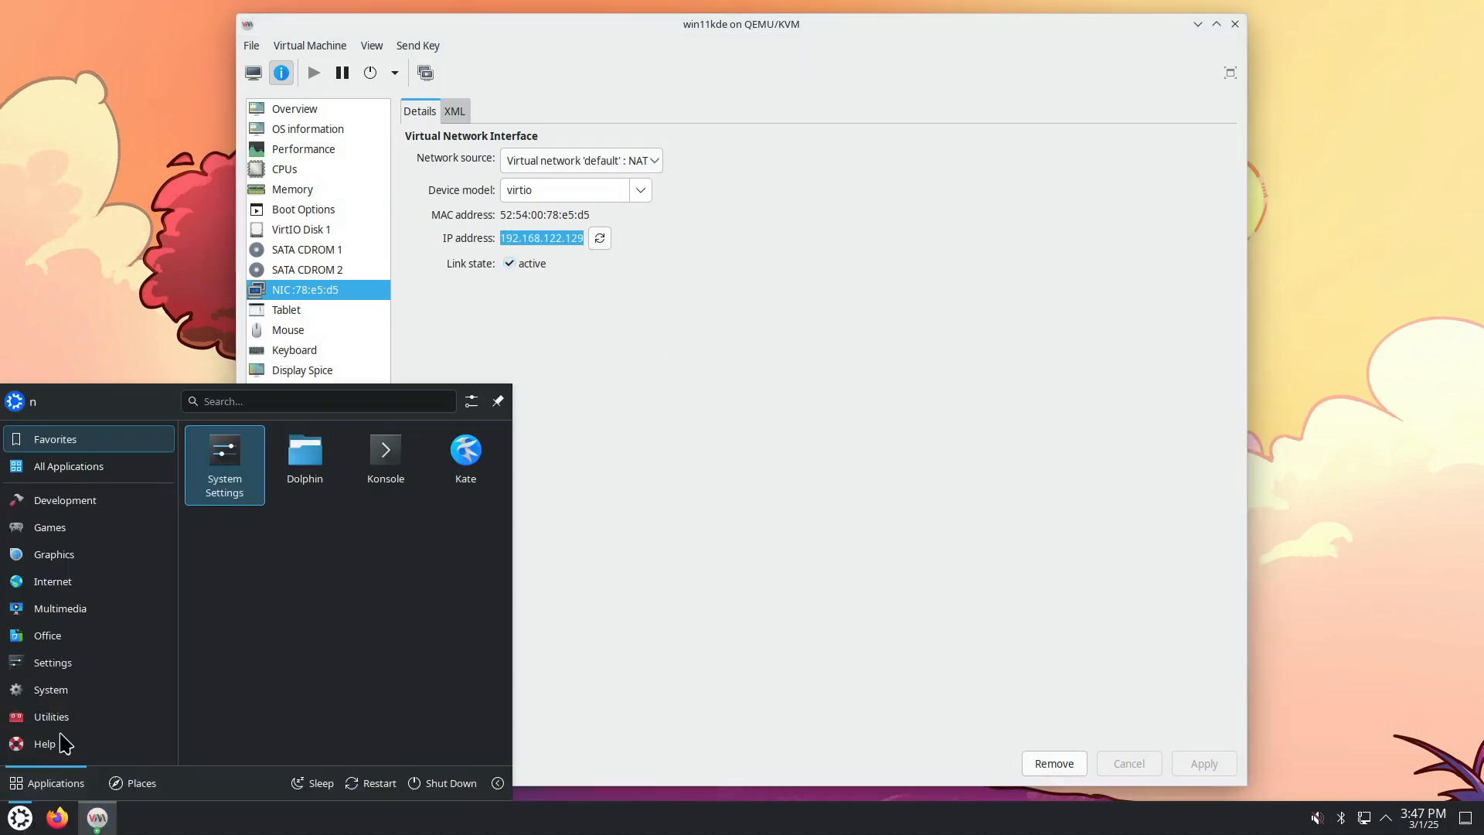
pyautogui.click(403, 476)
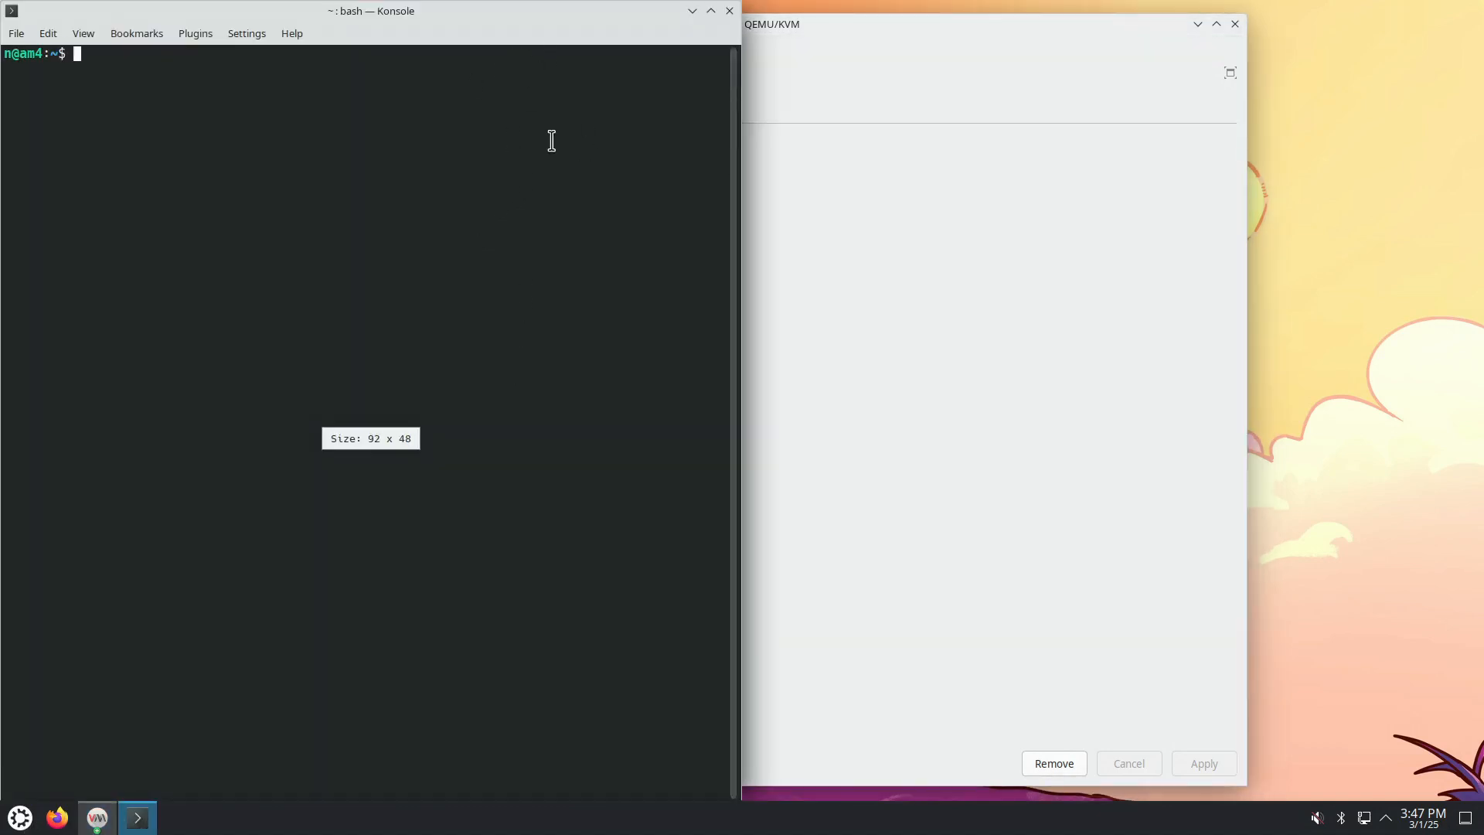
pyautogui.moveTo(793, 28); pyautogui.dragTo(1483, 259)
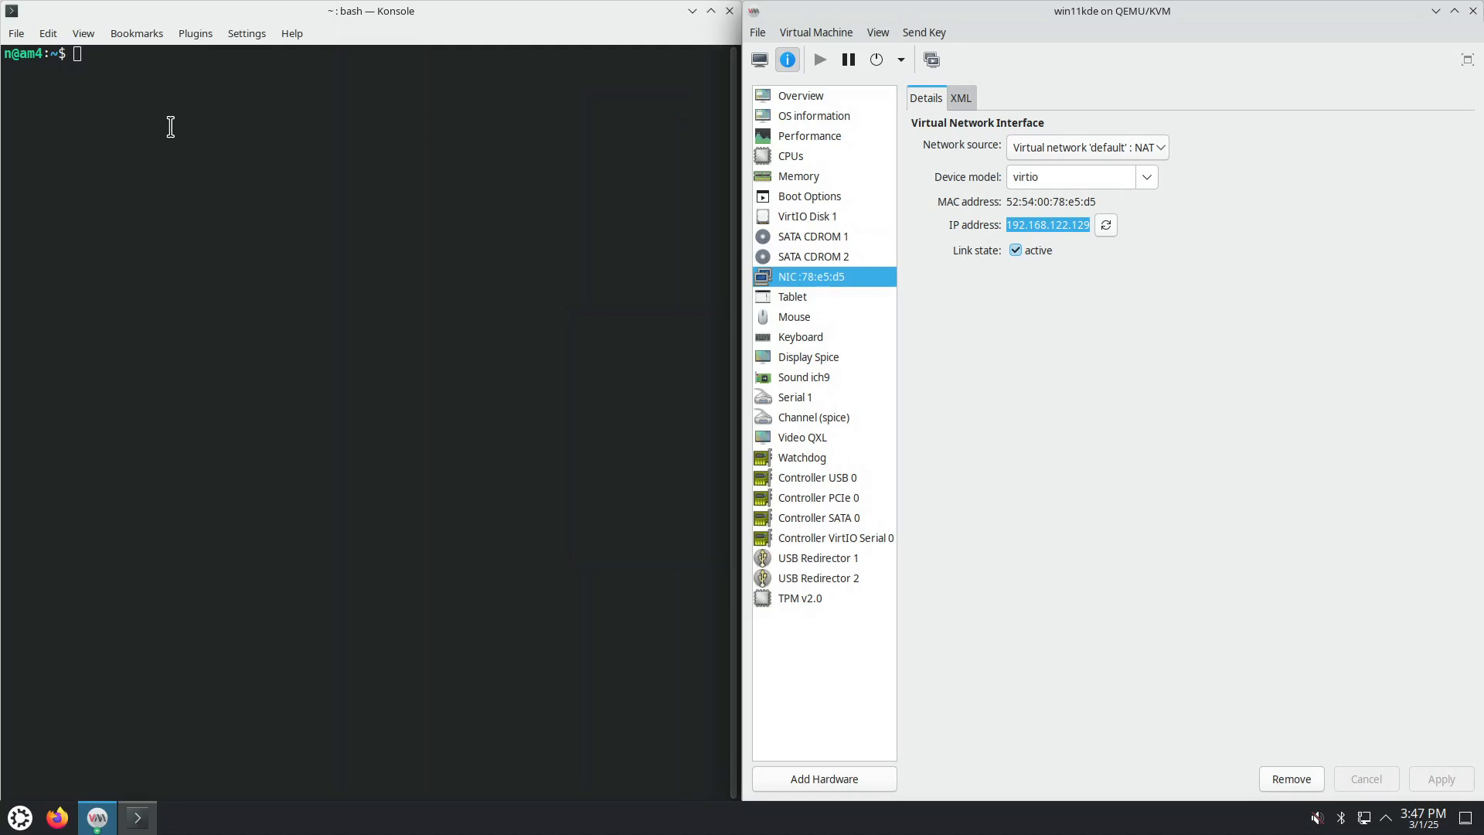
# Step: Run vncviewer 192.168.122.129 in Konsole and enter the VNC password to connect
pyautogui.click(159, 86)
pyautogui.write('vn')
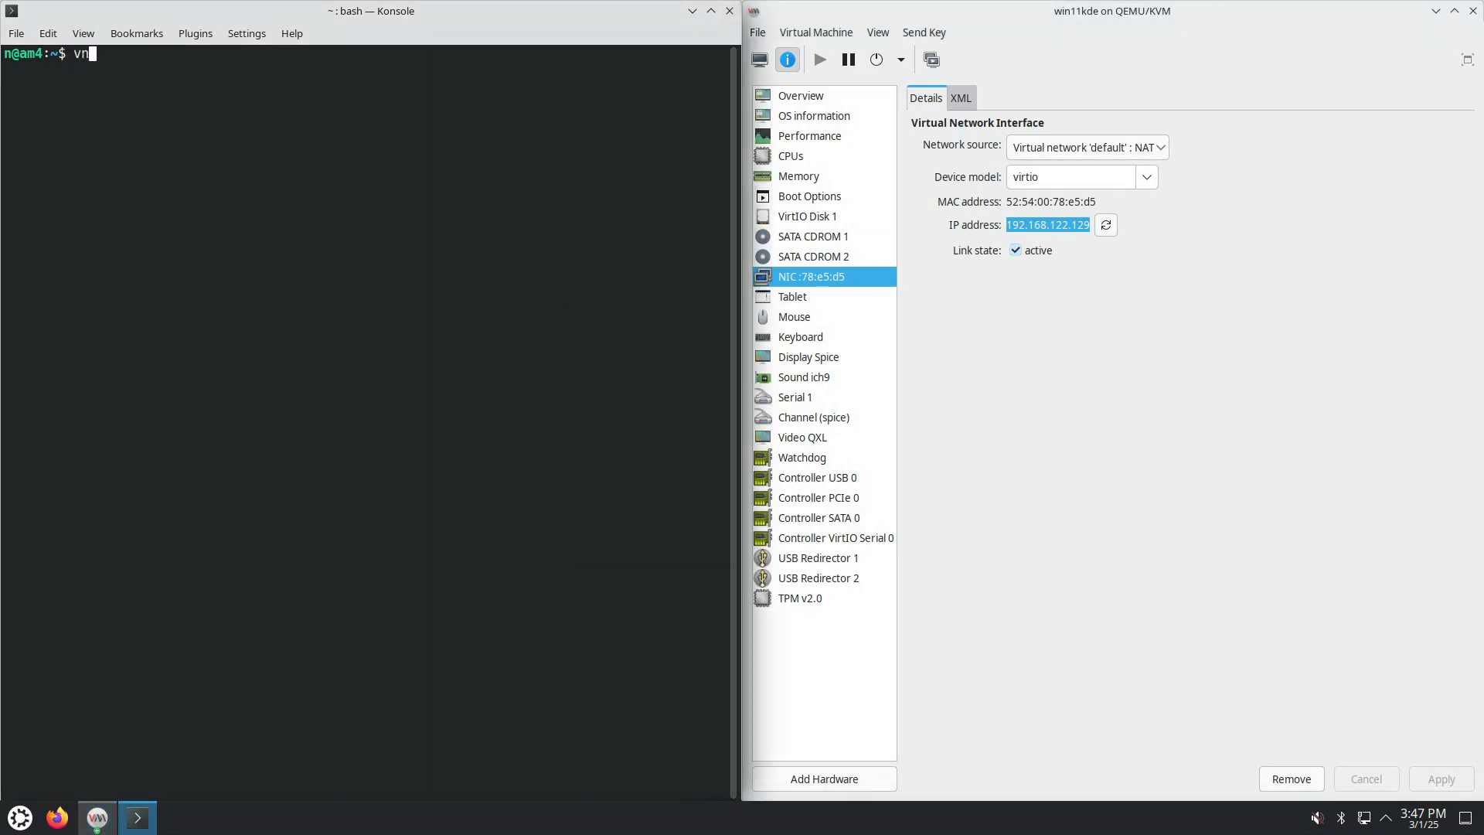
pyautogui.write('c')
pyautogui.press('Tab')
pyautogui.rightClick(182, 72)
pyautogui.click(236, 114)
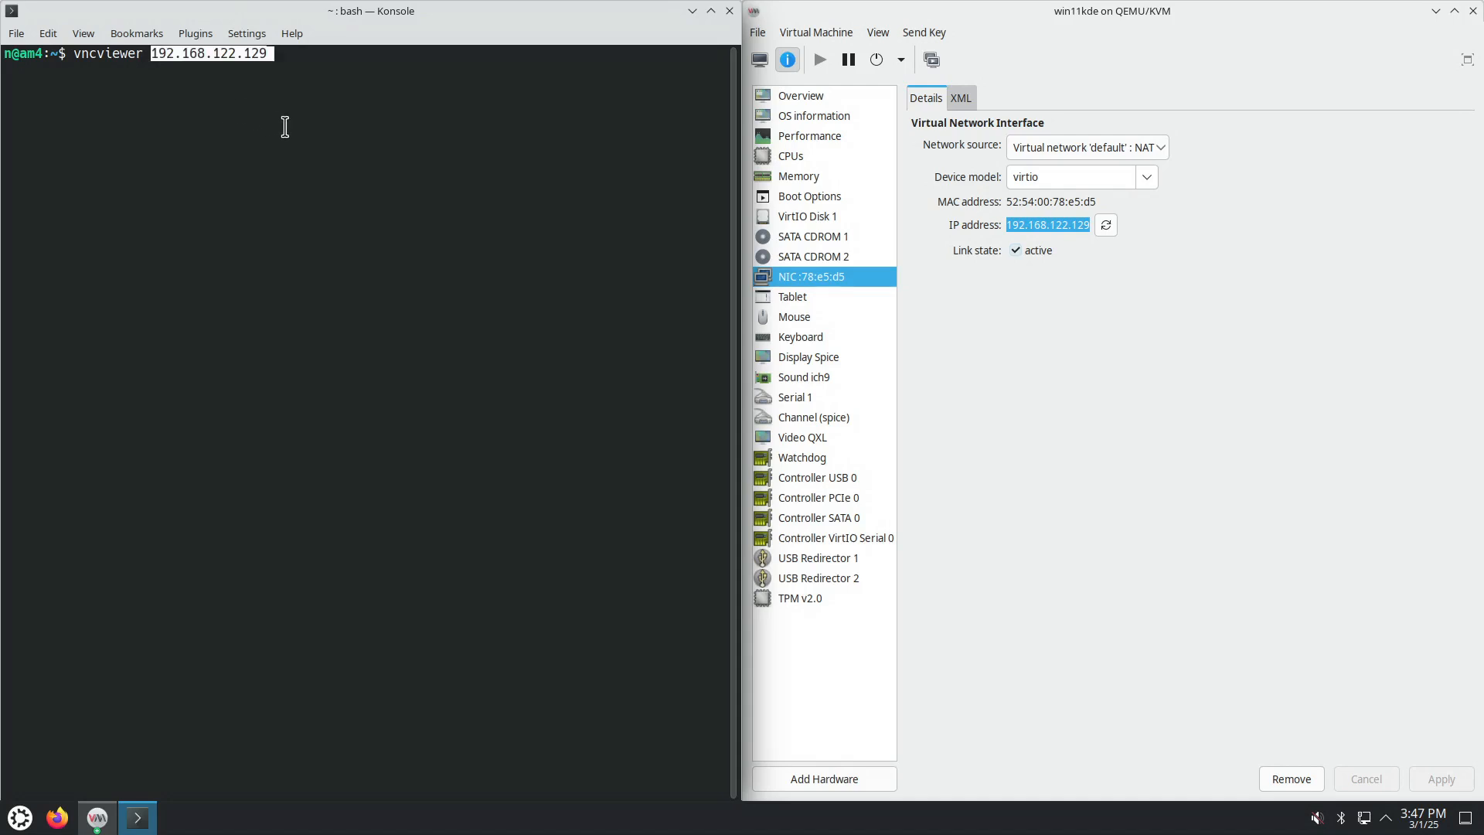
pyautogui.press('Return')
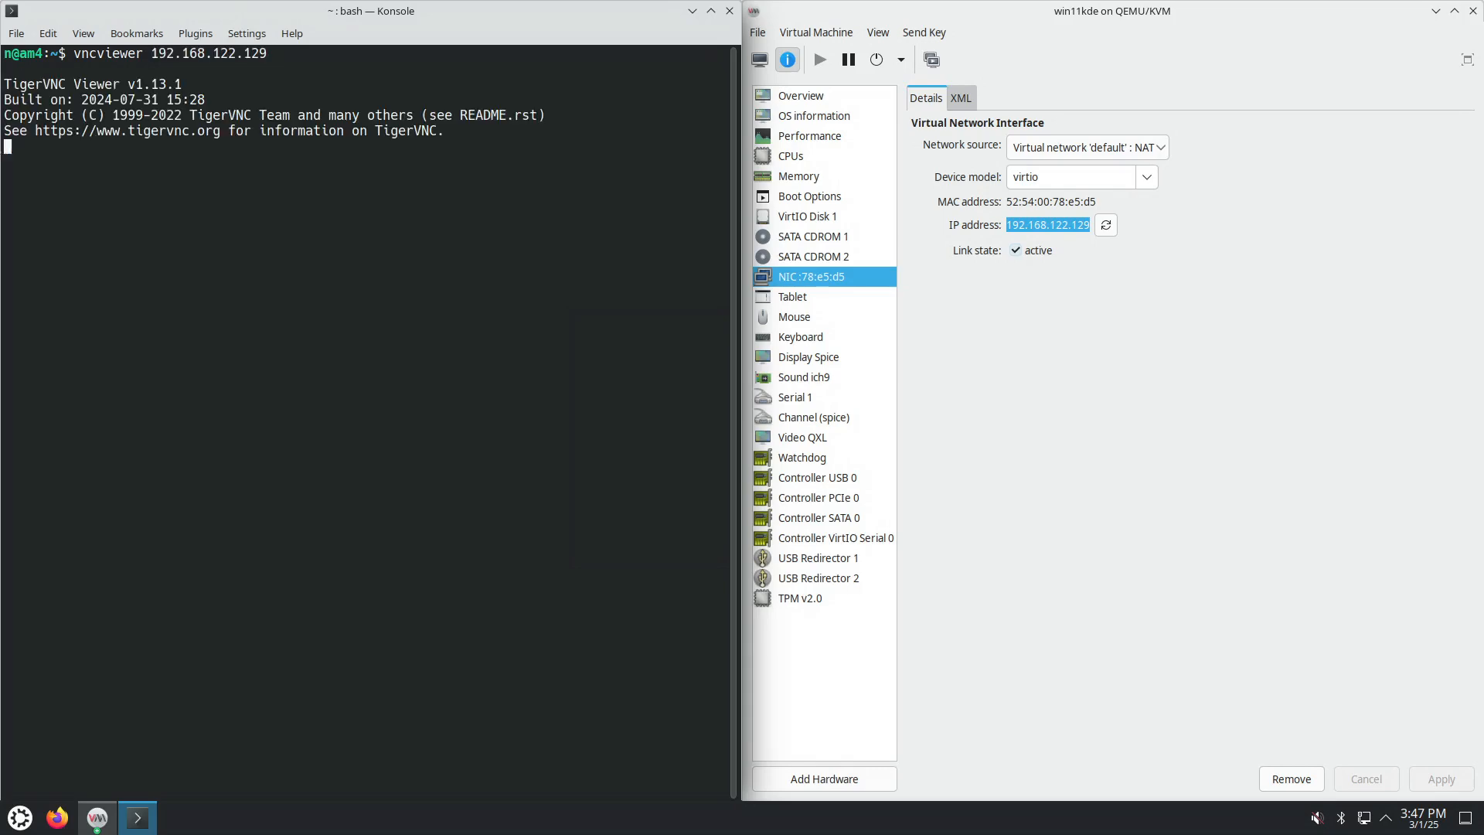
pyautogui.write('******')
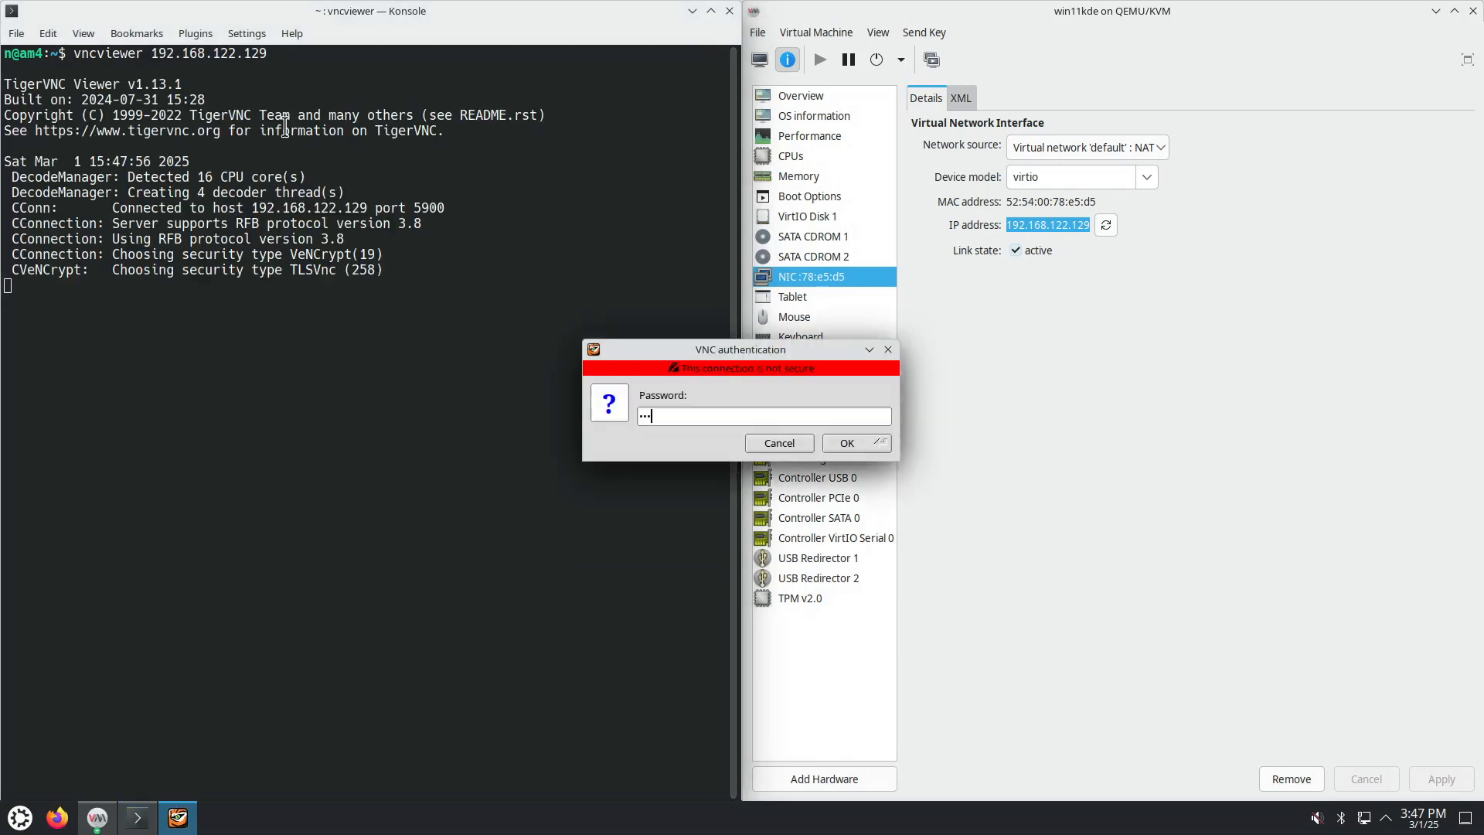
pyautogui.write('*')
pyautogui.press('Return')
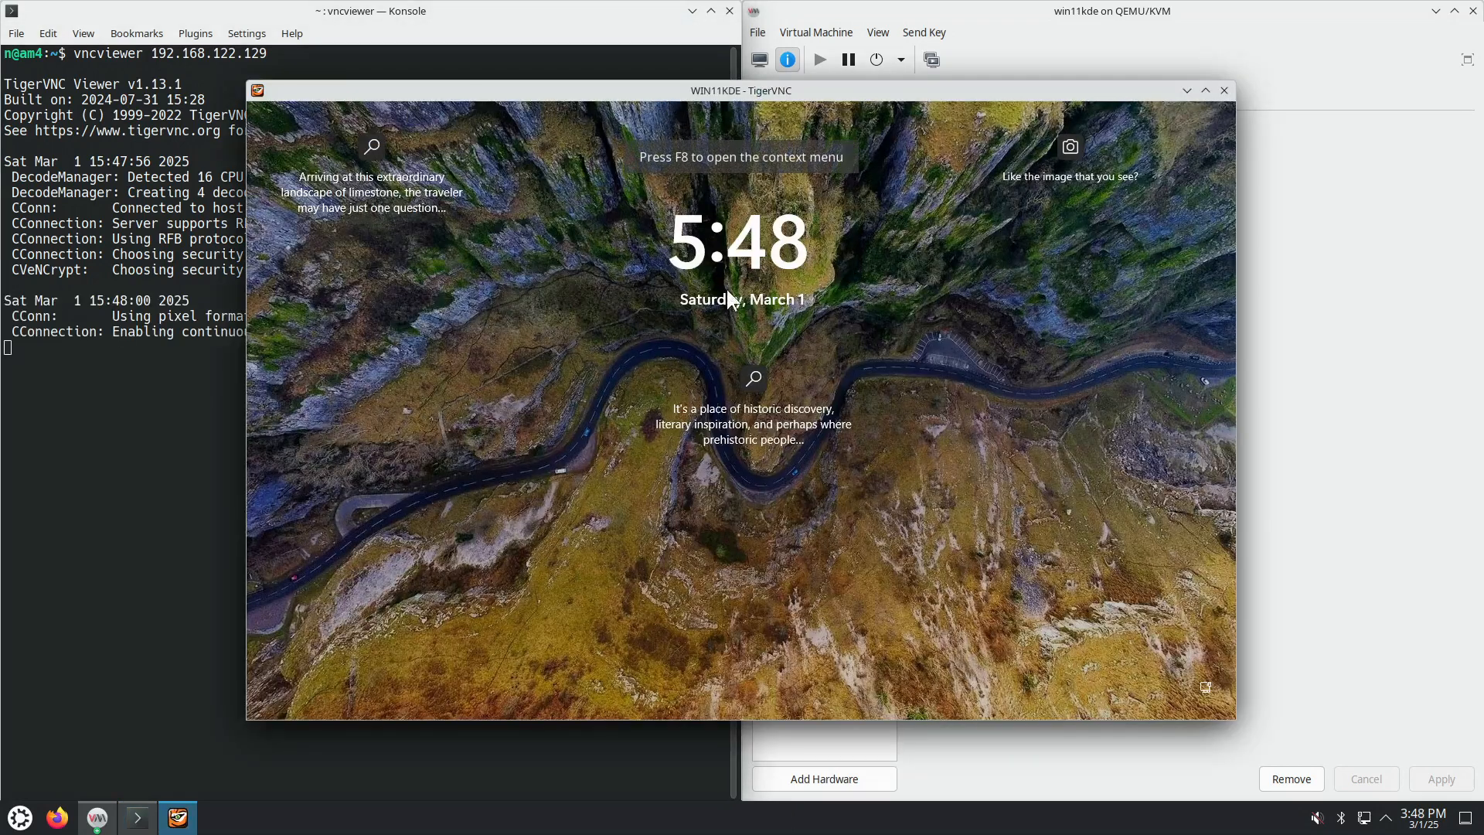
# Step: Sign in to Windows with the account password, then show virt-manager's graphical VM console
pyautogui.click(744, 421)
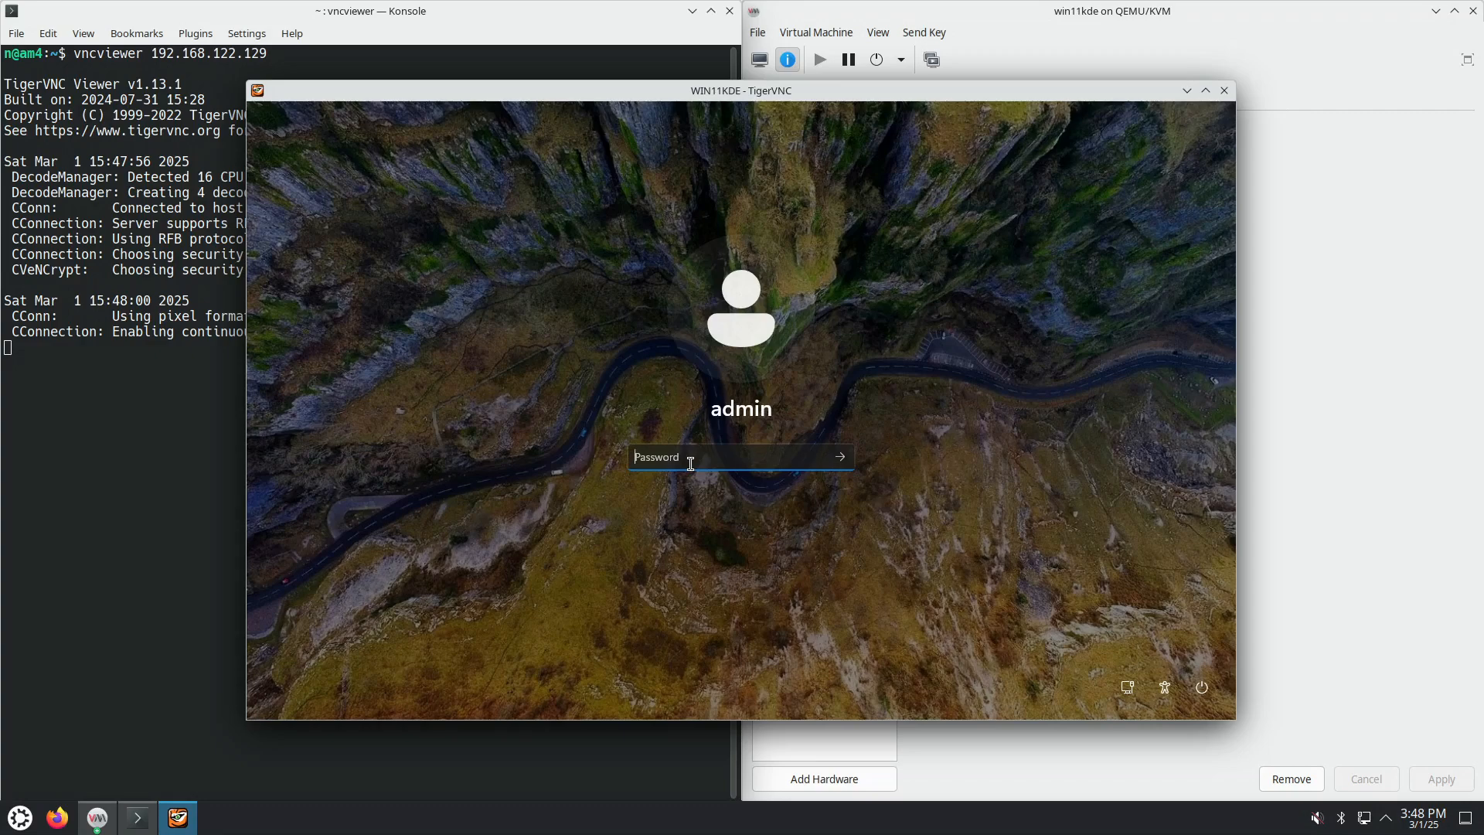
pyautogui.write('•••')
pyautogui.press('Return')
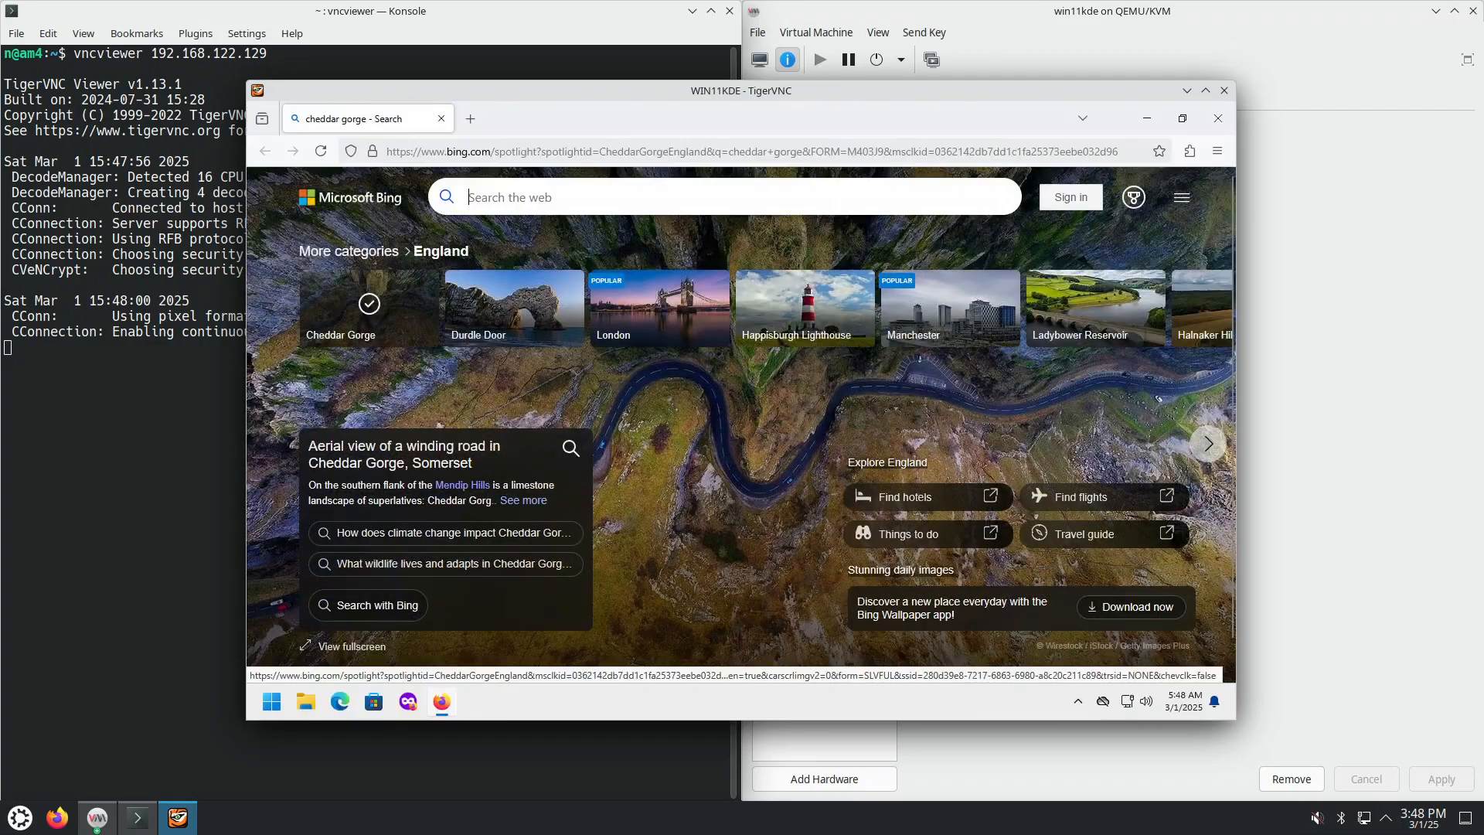
pyautogui.click(98, 818)
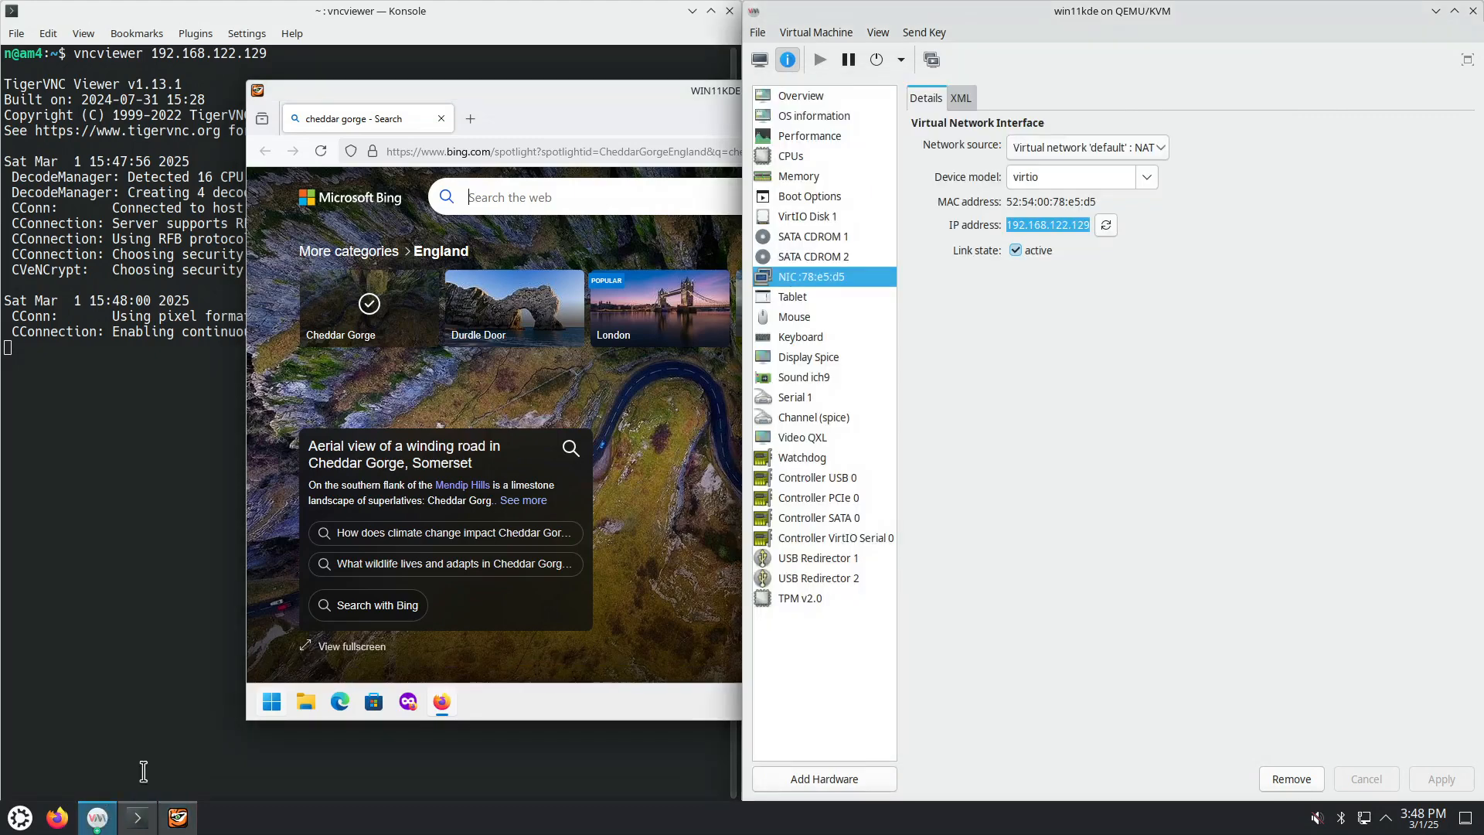
pyautogui.click(759, 60)
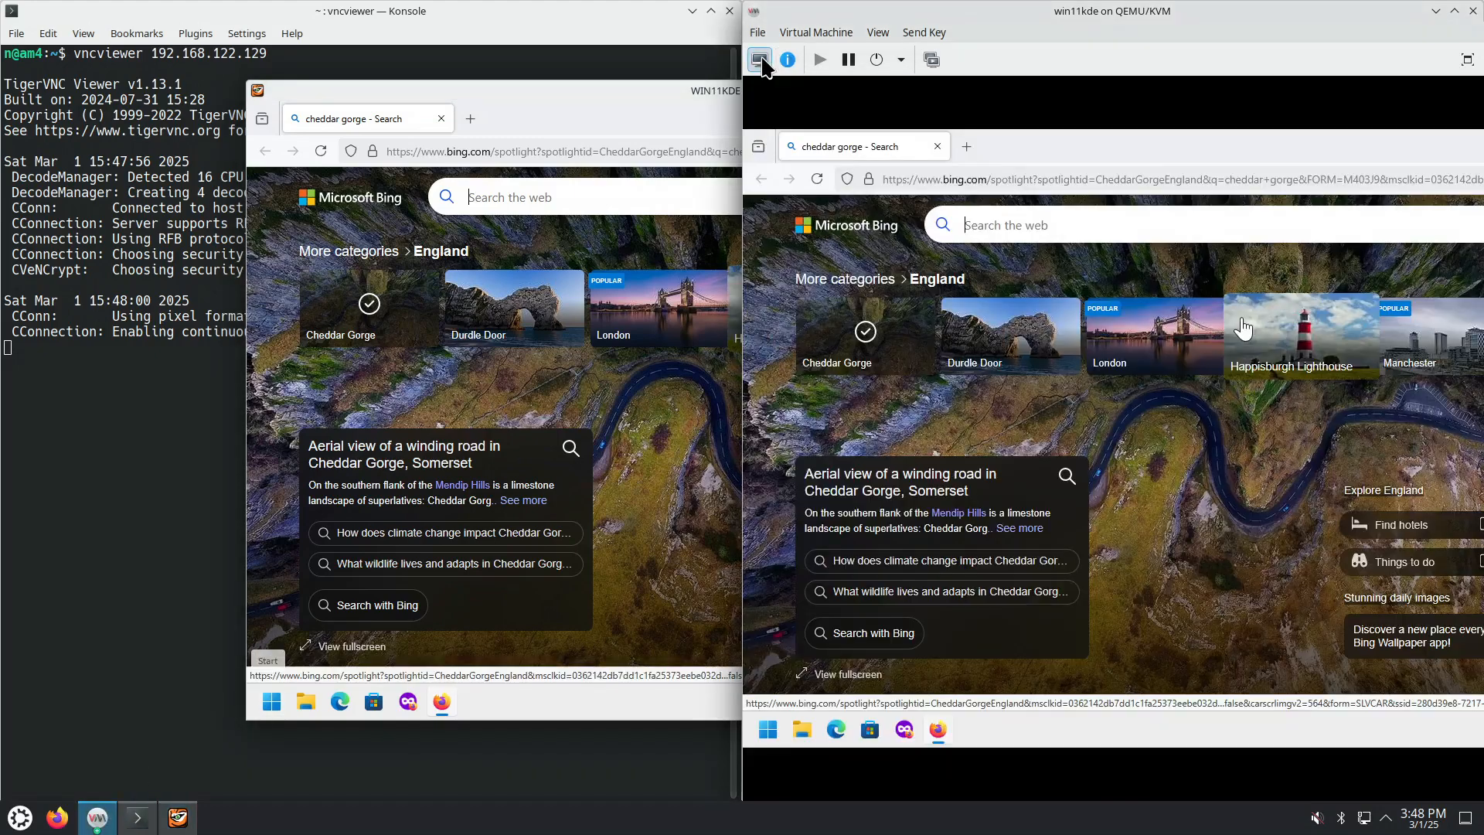
# Step: Raise the TigerVNC Viewer window above virt-manager to show the Firefox Cheddar Gorge page
pyautogui.click(646, 91)
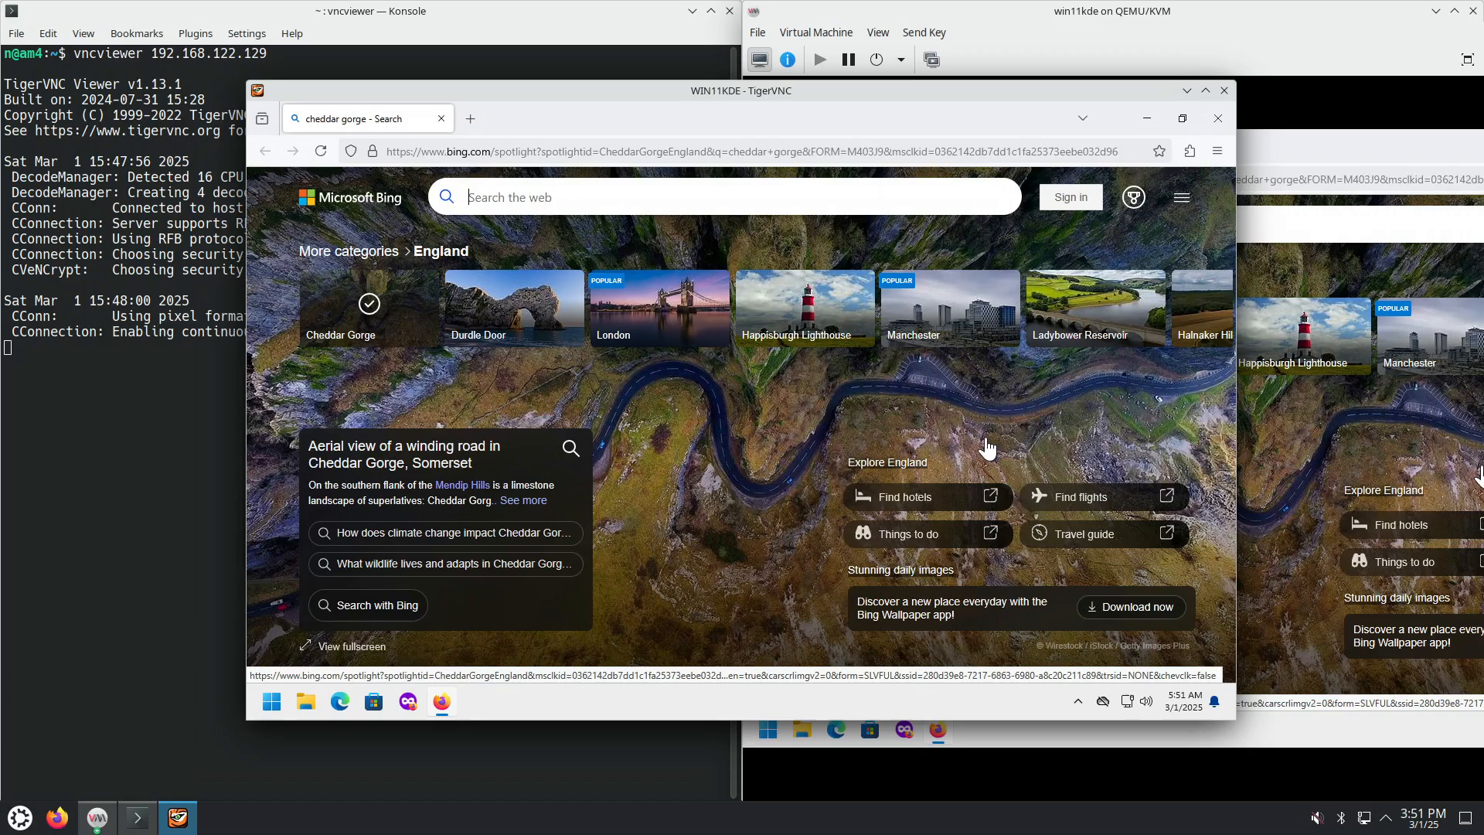
# Step: Minimize virt-manager, move and enlarge the TigerVNC window, and minimize the remote Firefox
pyautogui.click(1435, 11)
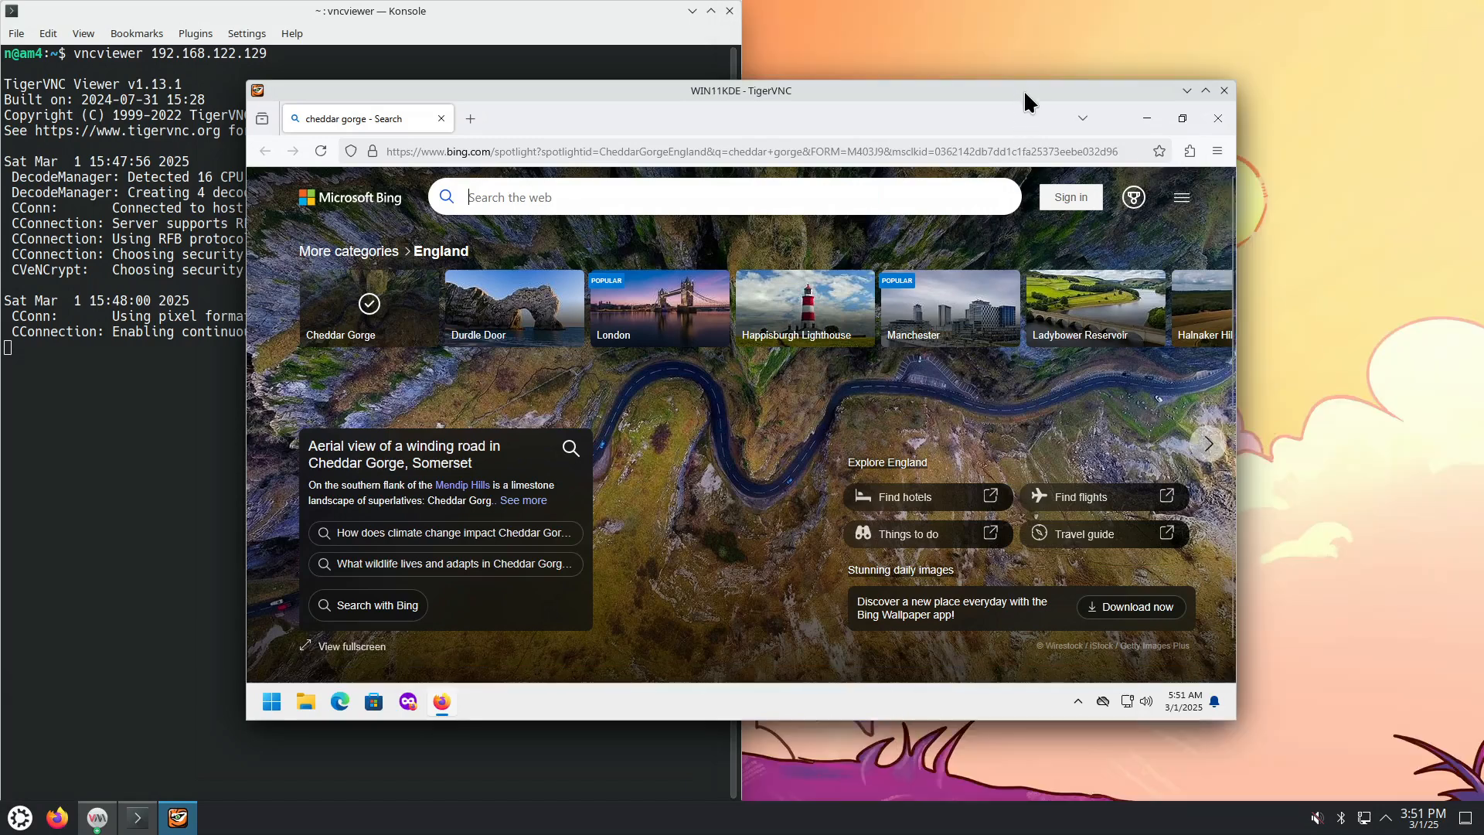
pyautogui.moveTo(1023, 90); pyautogui.dragTo(1098, 32)
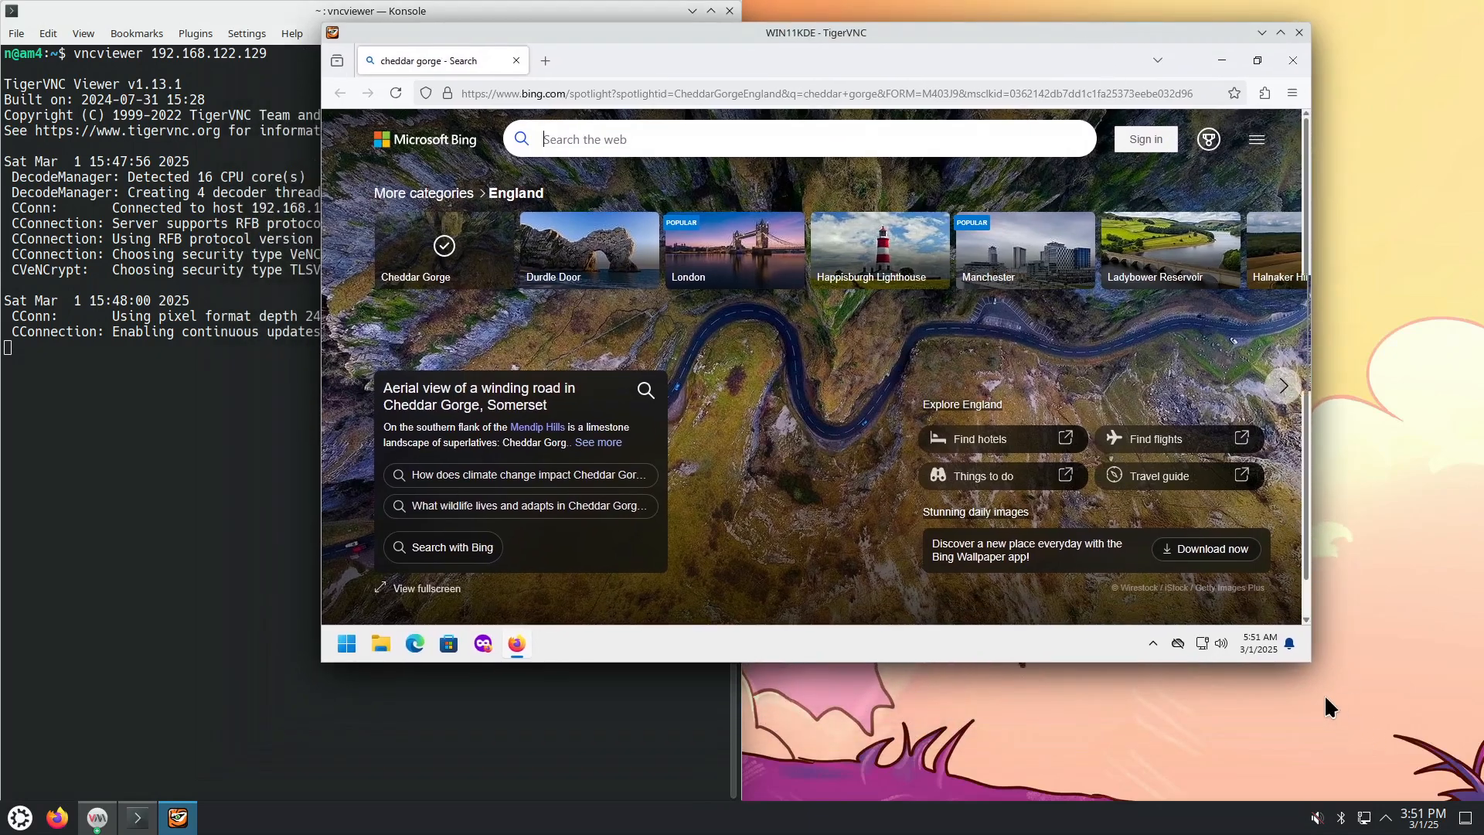
pyautogui.moveTo(1311, 661); pyautogui.dragTo(1395, 765)
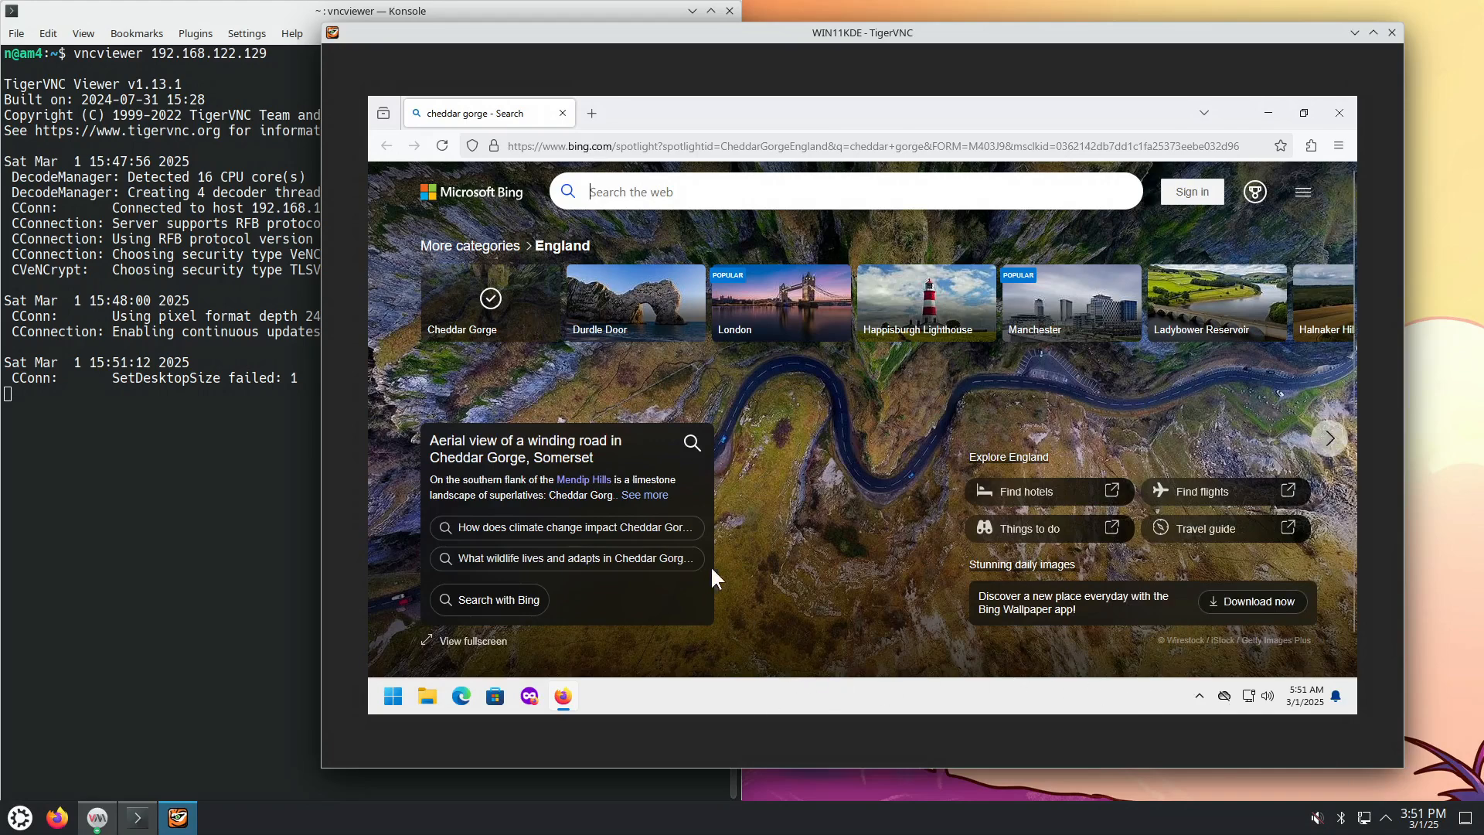
pyautogui.click(1268, 113)
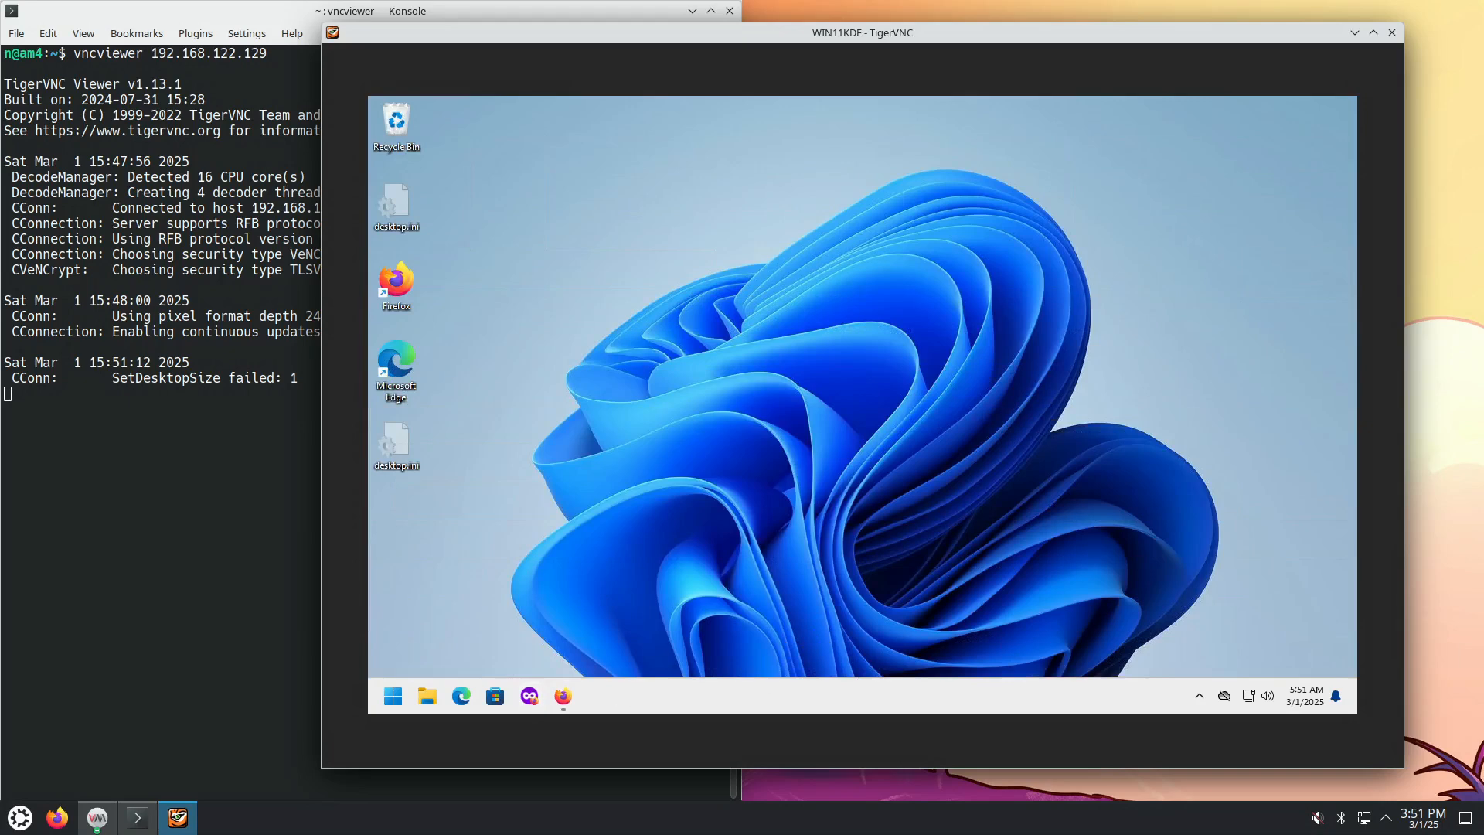
# Step: Launch Notepad by searching 'note', dismiss its autosave tip, and type 'test'
pyautogui.click(393, 696)
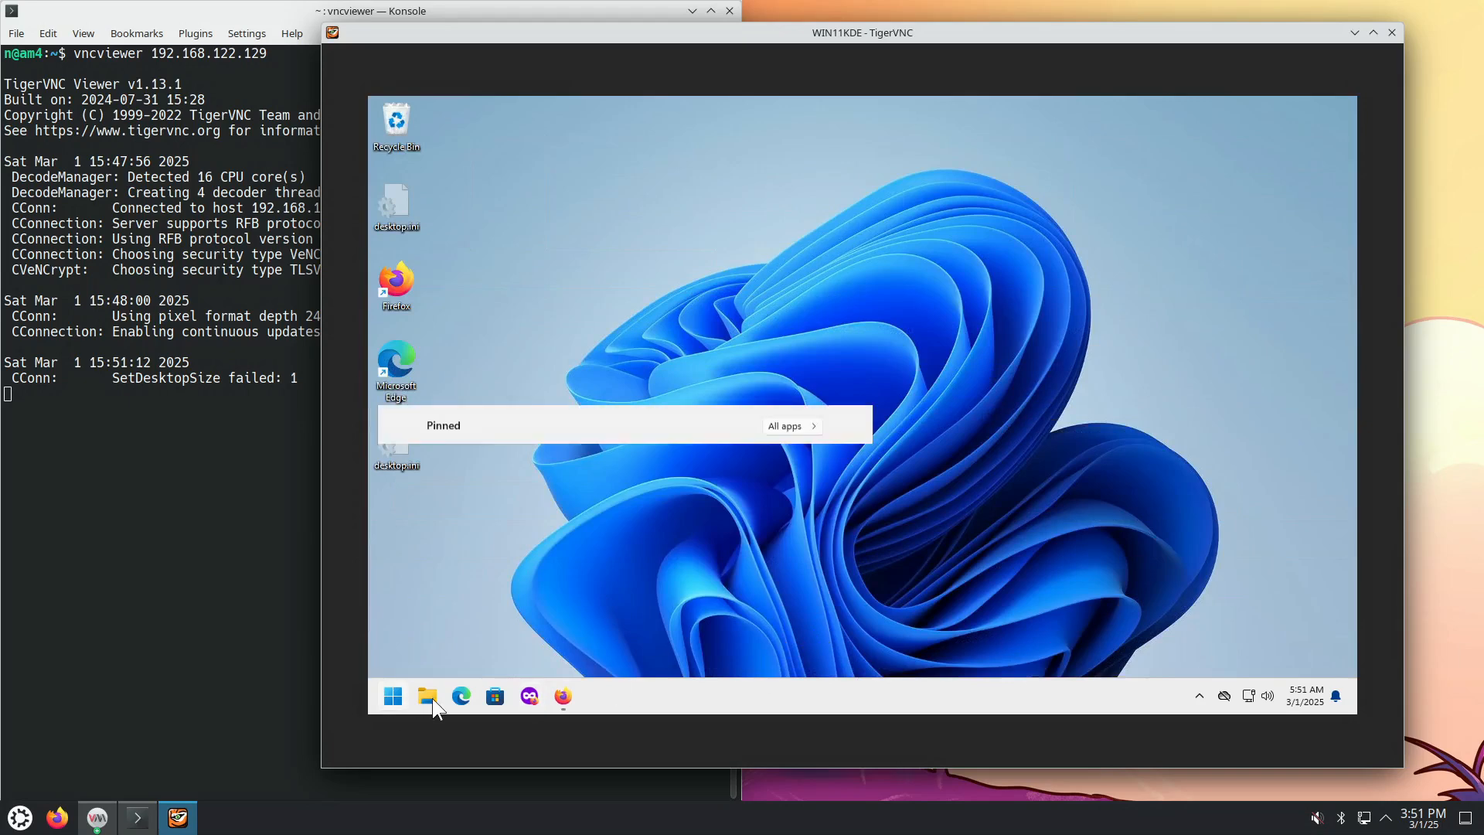
pyautogui.write('note')
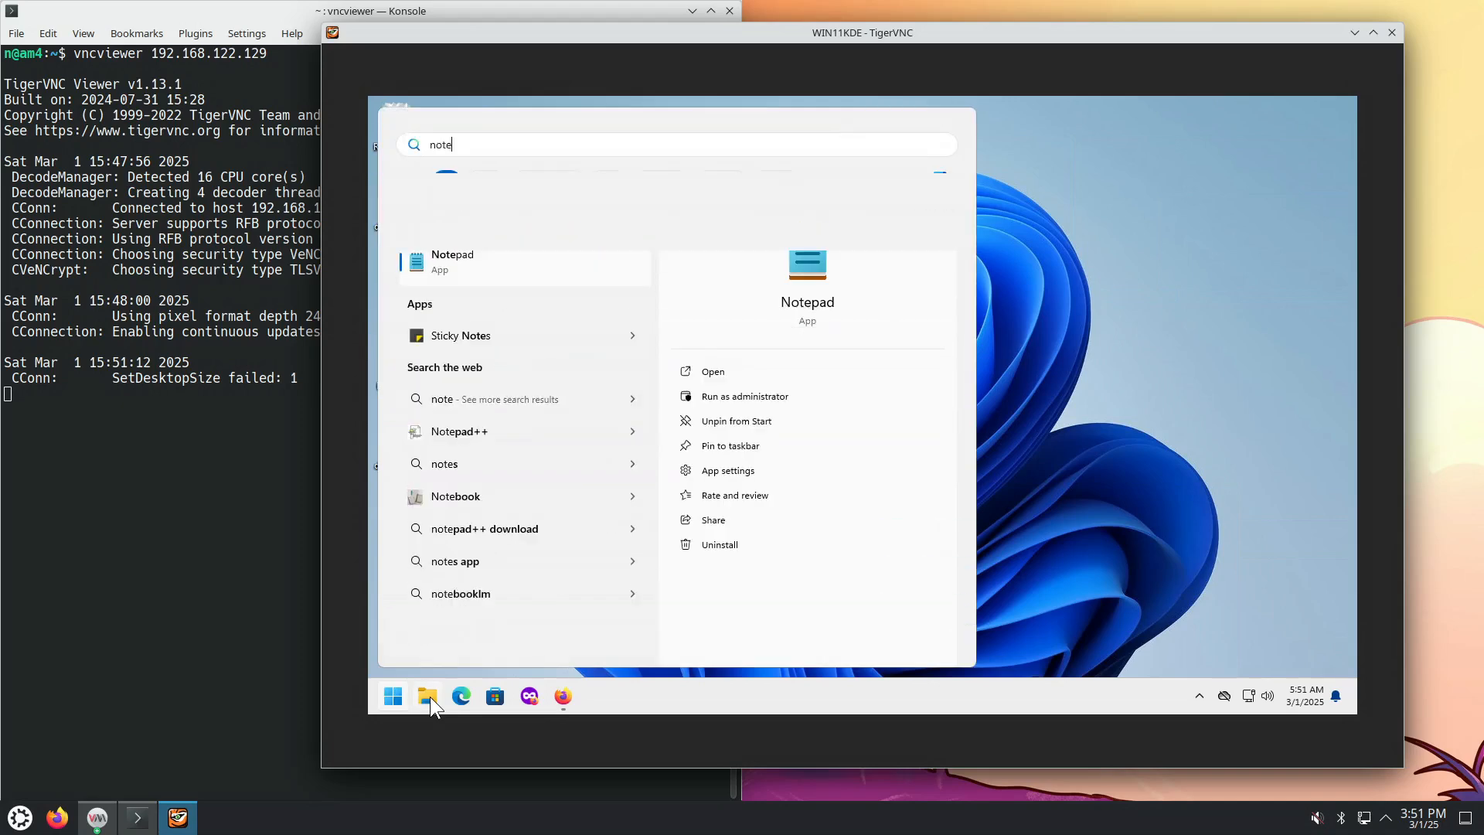
pyautogui.press('Return')
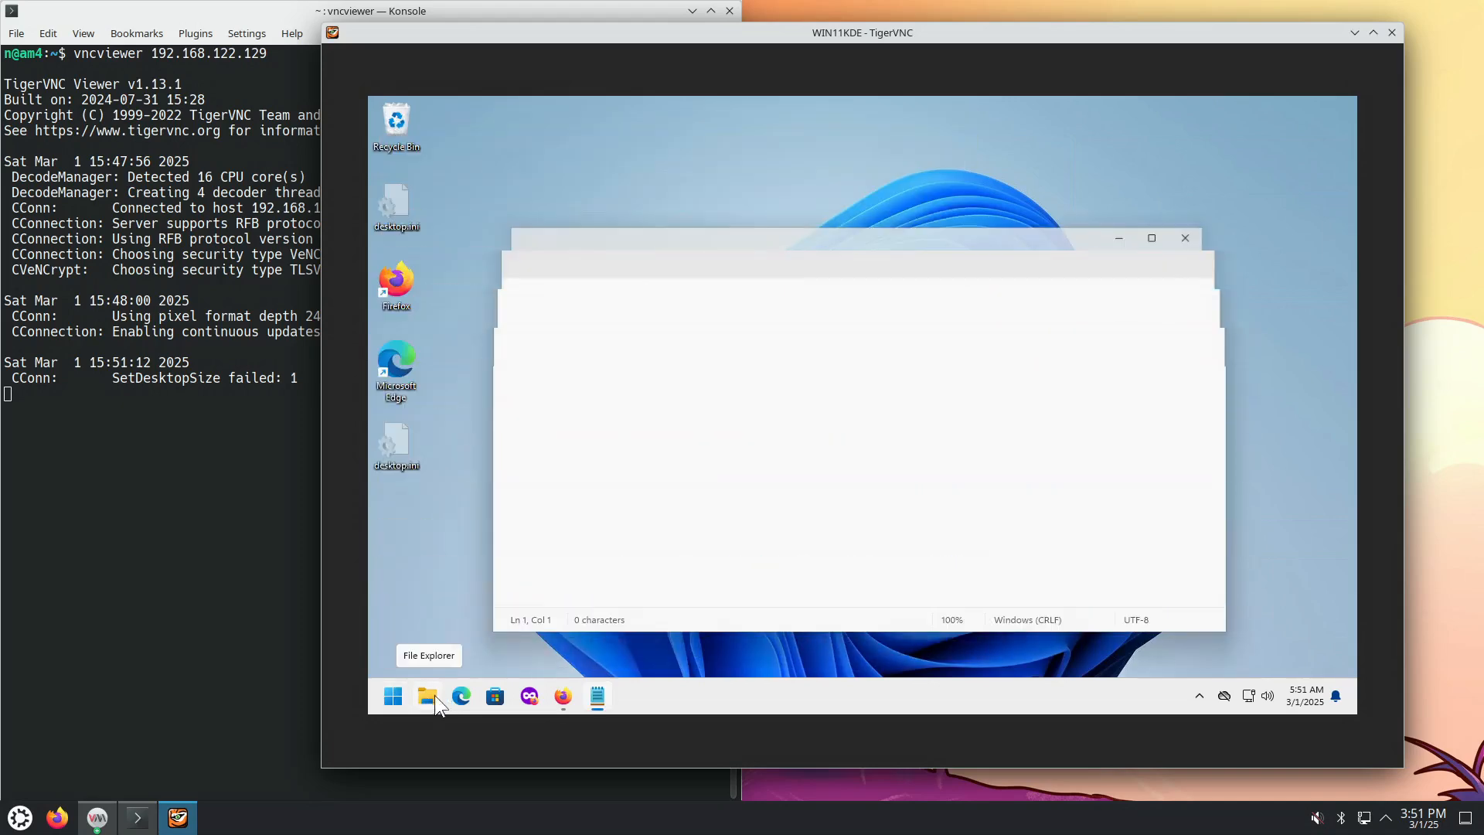
pyautogui.click(800, 358)
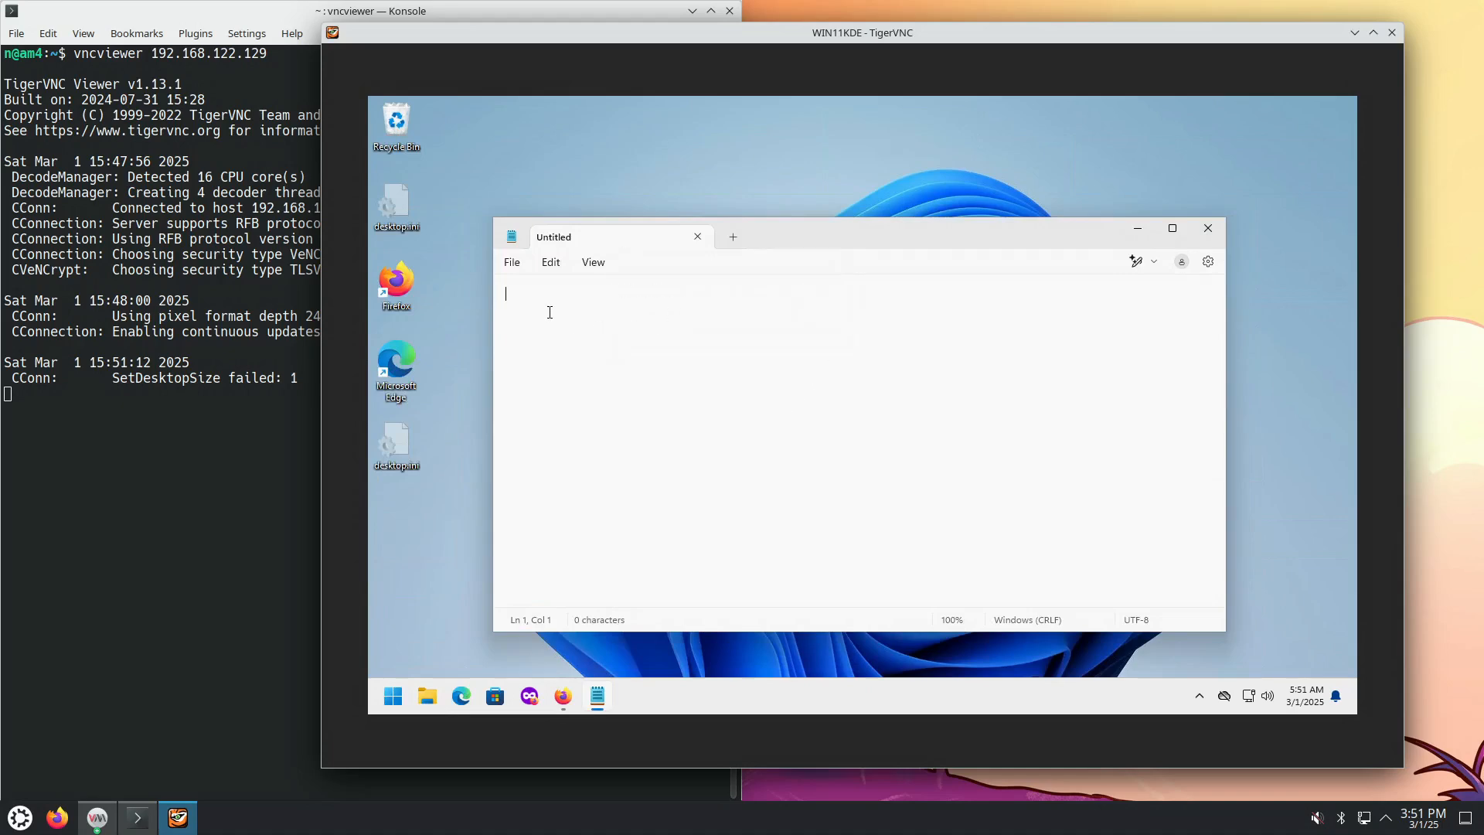
pyautogui.write('test')
pyautogui.click(20, 818)
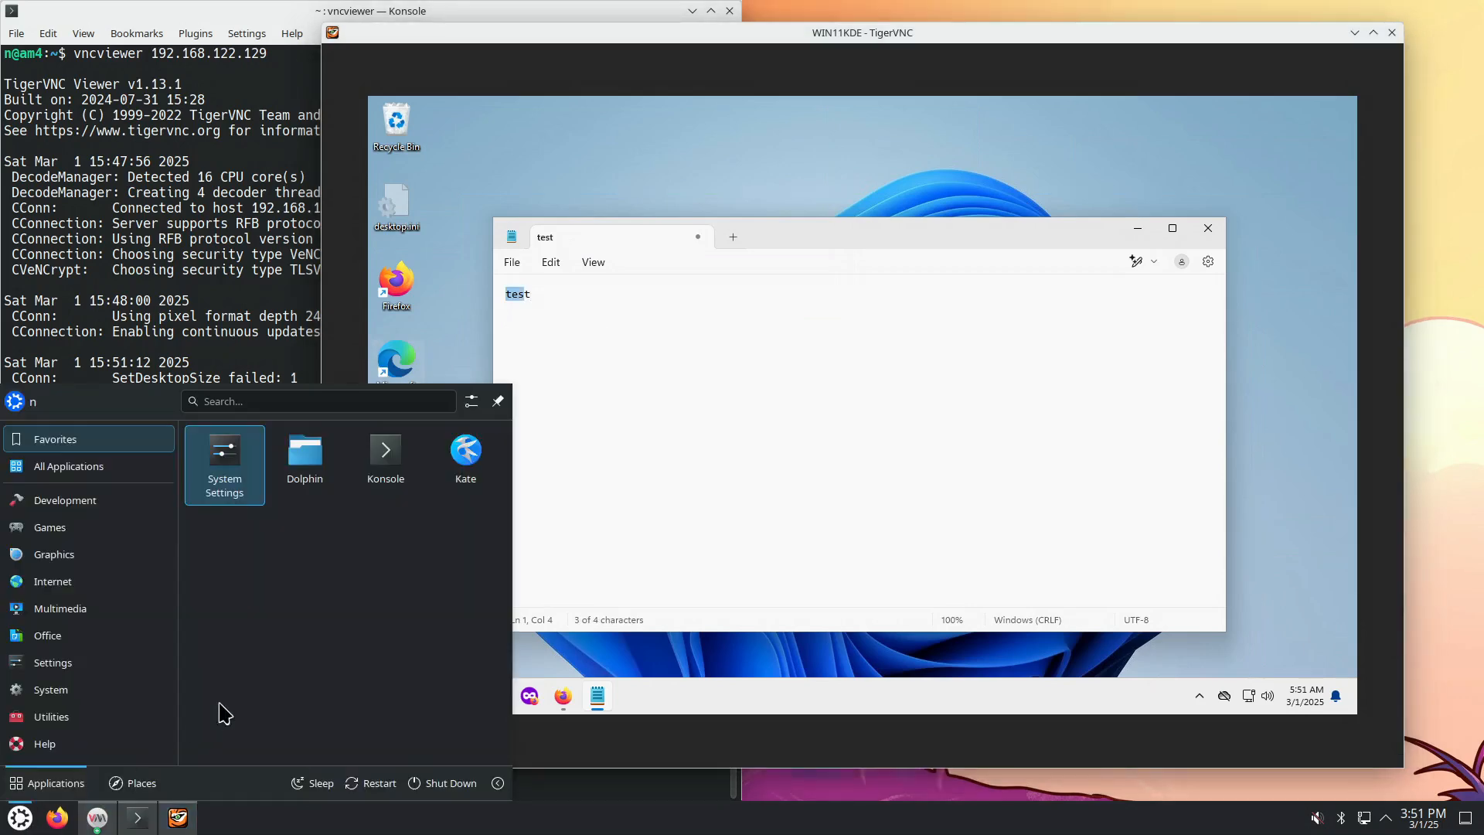
# Step: Start Kate, paste the clipboard text, and type 'This is a' on a new line
pyautogui.click(464, 449)
pyautogui.rightClick(532, 364)
pyautogui.click(572, 407)
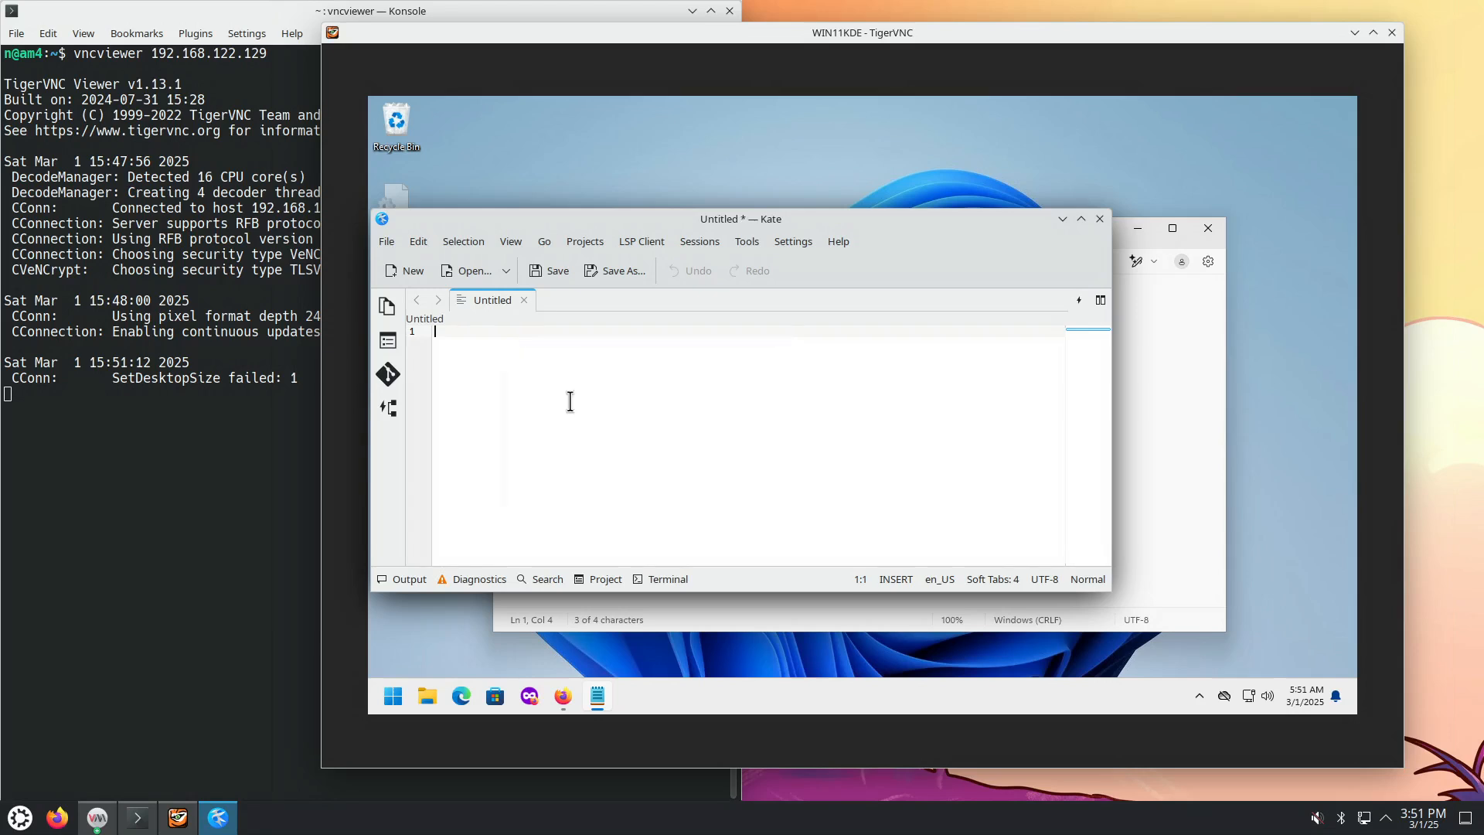
pyautogui.moveTo(767, 218); pyautogui.dragTo(489, 396)
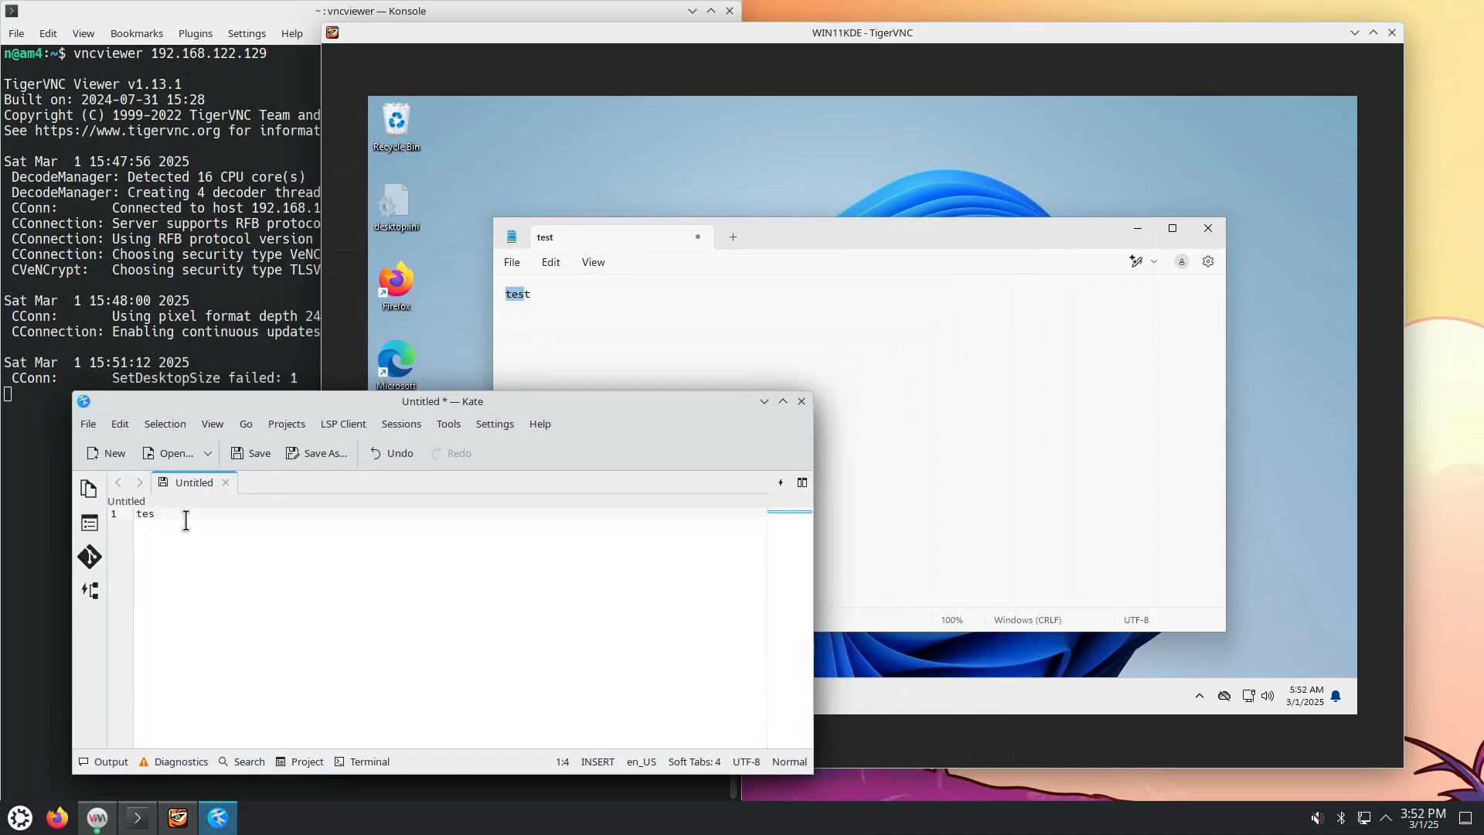
pyautogui.press('Return')
pyautogui.write('Th')
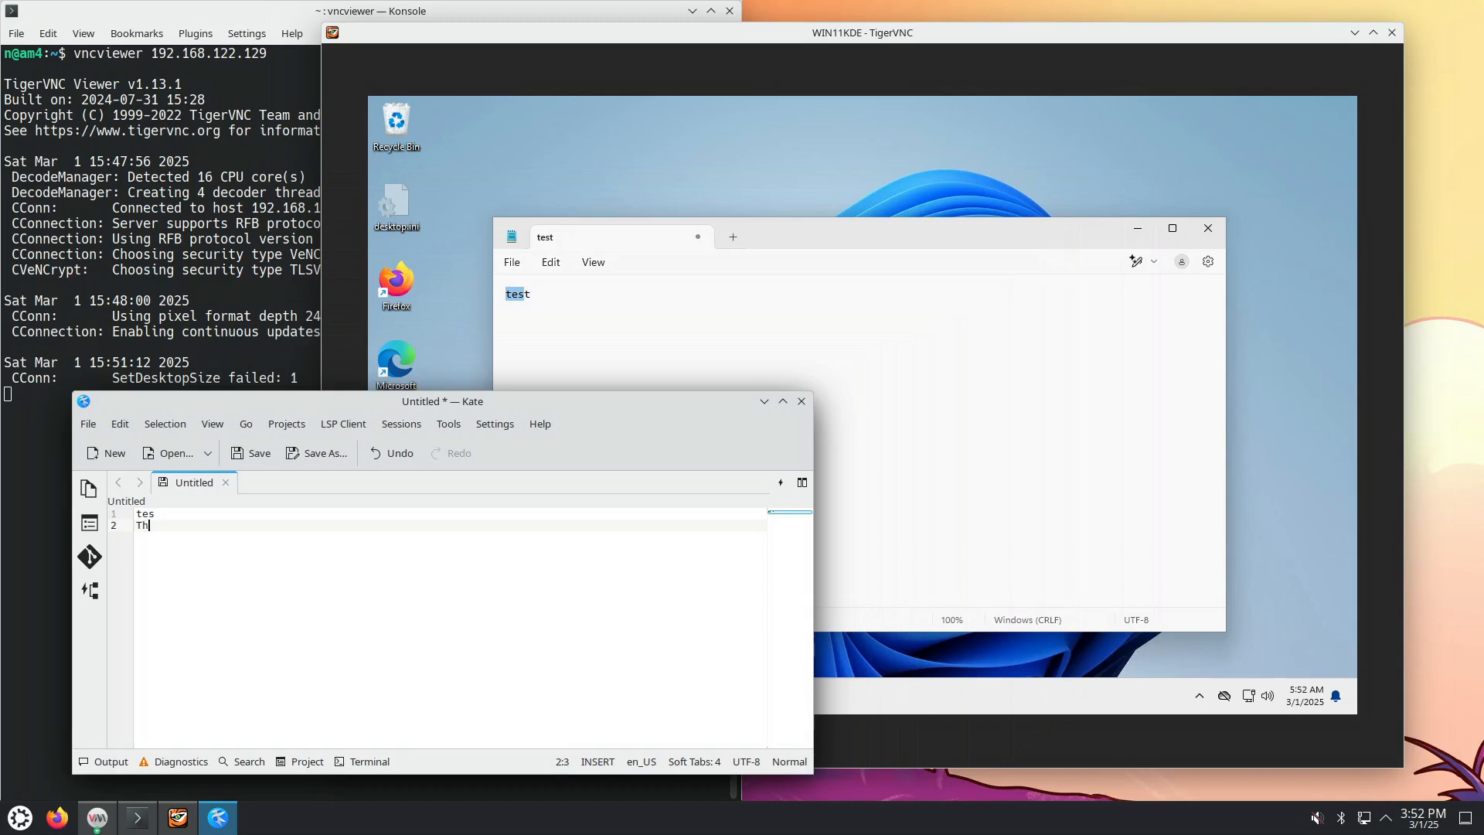
pyautogui.write('is is a')
# Step: Select 'This is a' in Kate and paste it into the VM's Notepad, adding a new line
pyautogui.hotkey('ctrl', 'shift', 'Left')
pyautogui.hotkey('ctrl', 'shift', 'Left')
pyautogui.hotkey('ctrl', 'shift', 'Left')
pyautogui.hotkey('ctrl', 'c')
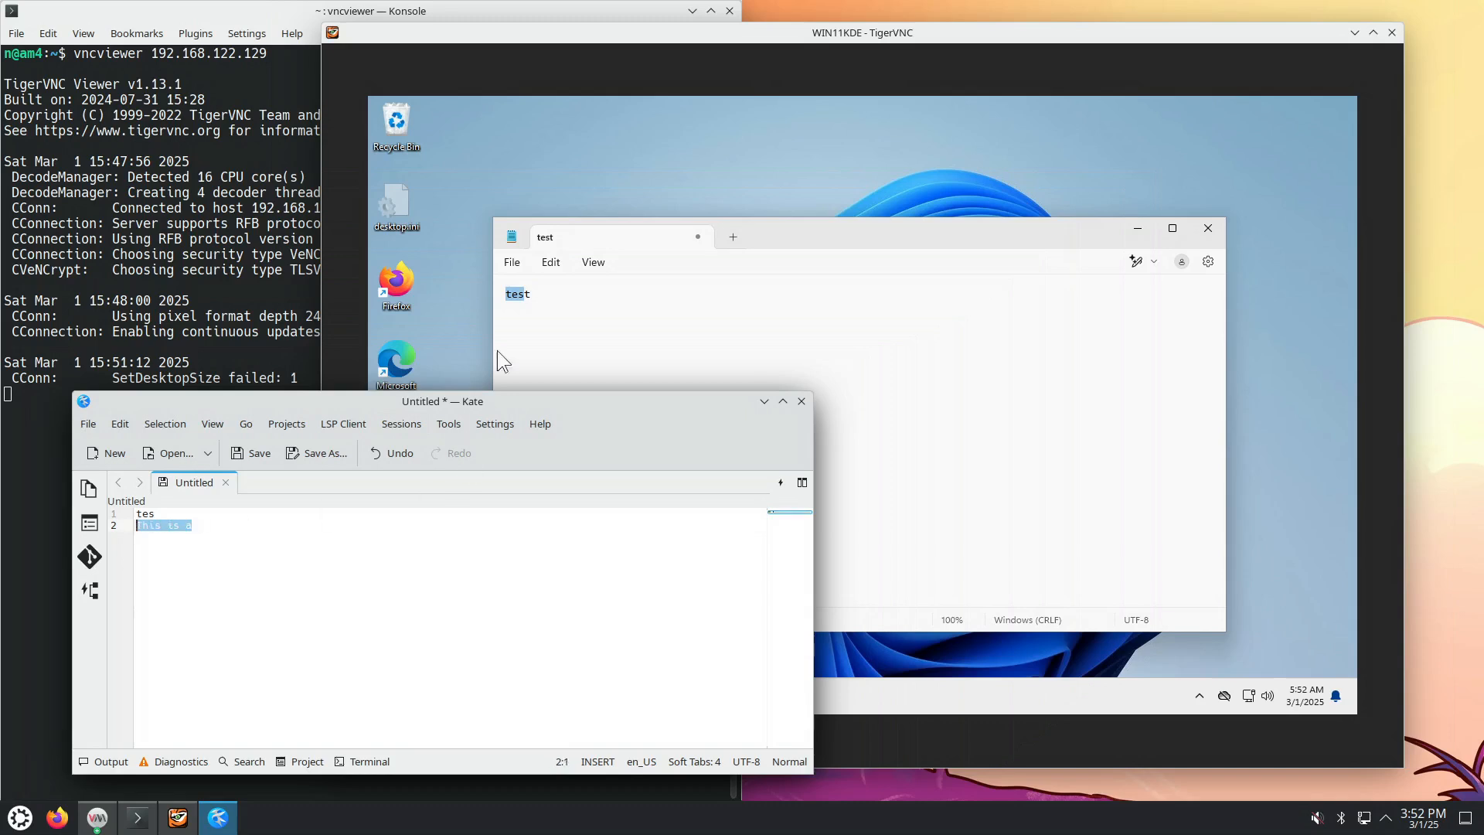
pyautogui.click(512, 296)
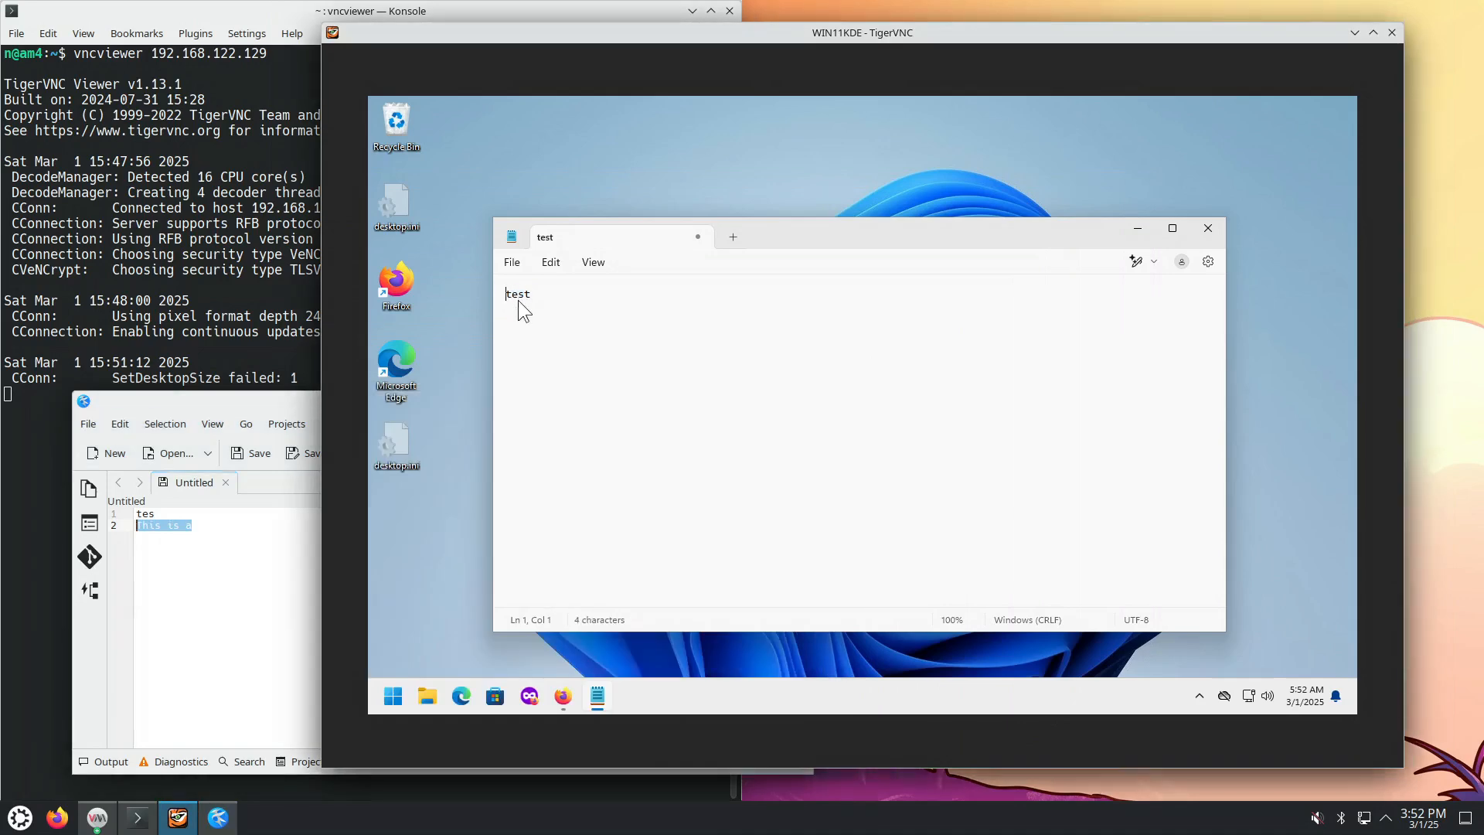
pyautogui.hotkey('ctrl', 'v')
pyautogui.press('Return')
# Step: Select parts of the 'This is a test.' sentence in Notepad
pyautogui.doubleClick(607, 290)
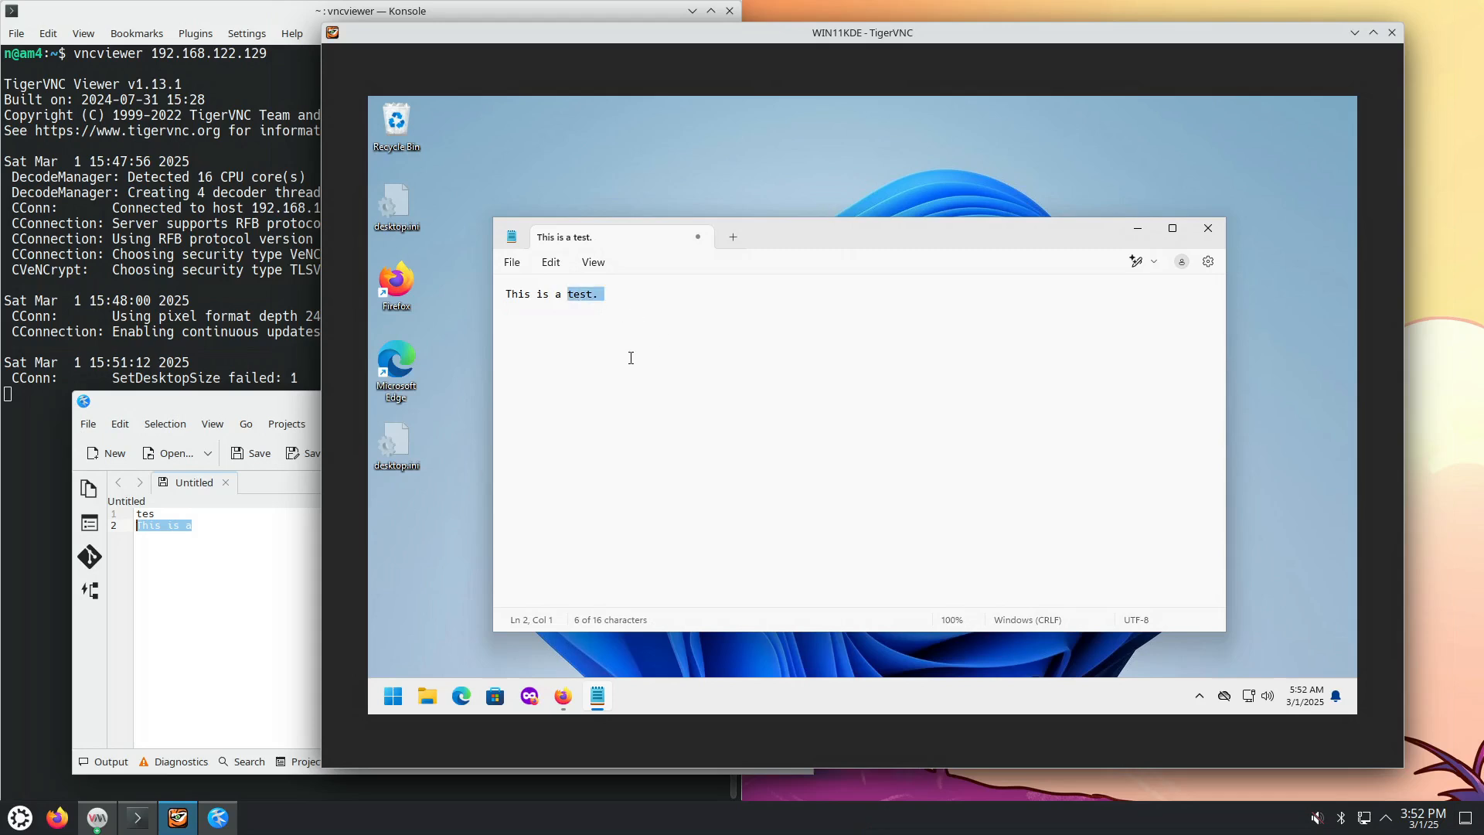
pyautogui.click(567, 295)
pyautogui.moveTo(560, 294); pyautogui.dragTo(524, 296)
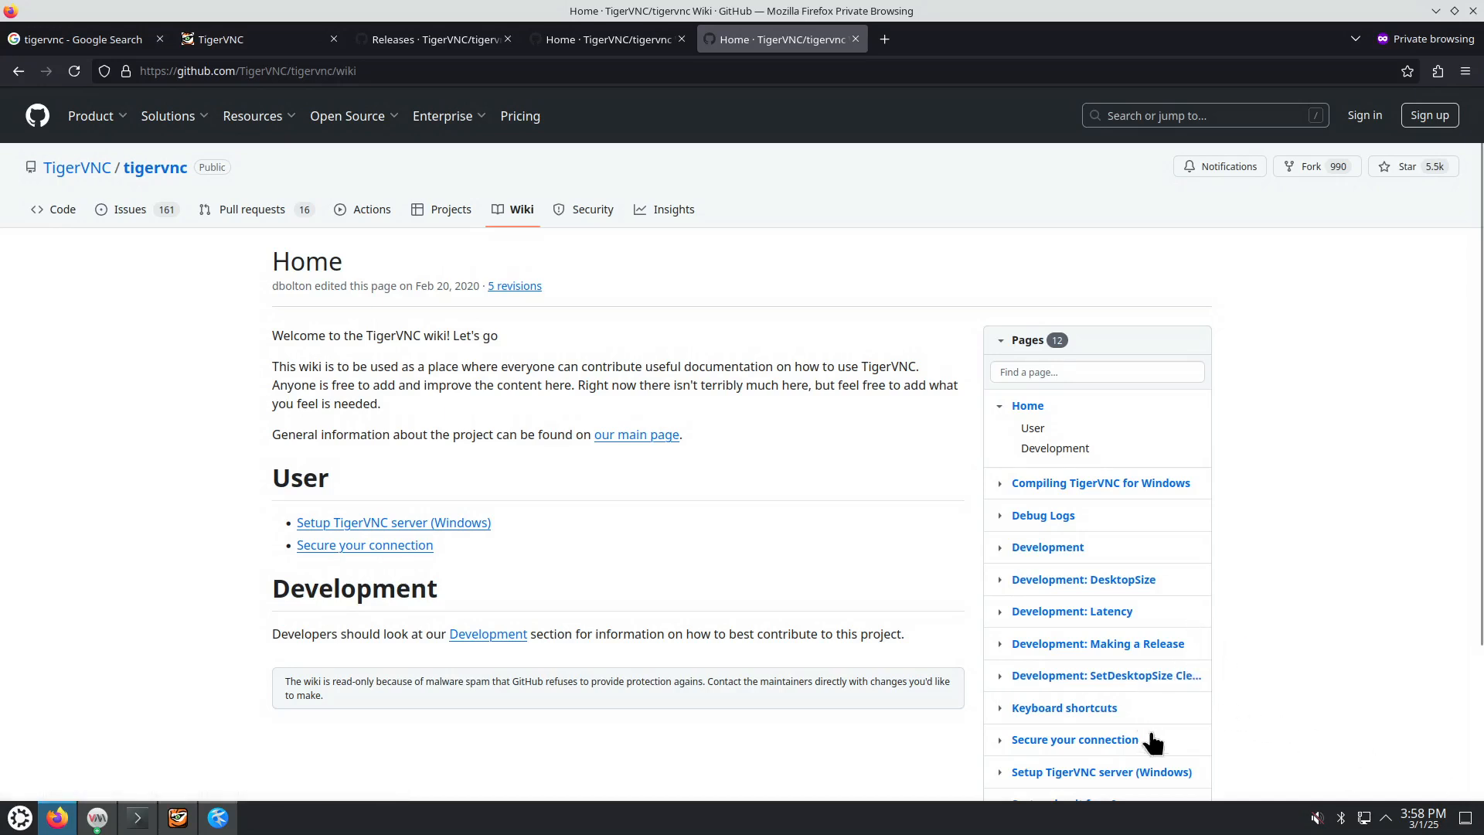
# Step: Open the Development: DesktopSize wiki page and scroll through its Clients and Servers tables
pyautogui.click(1125, 584)
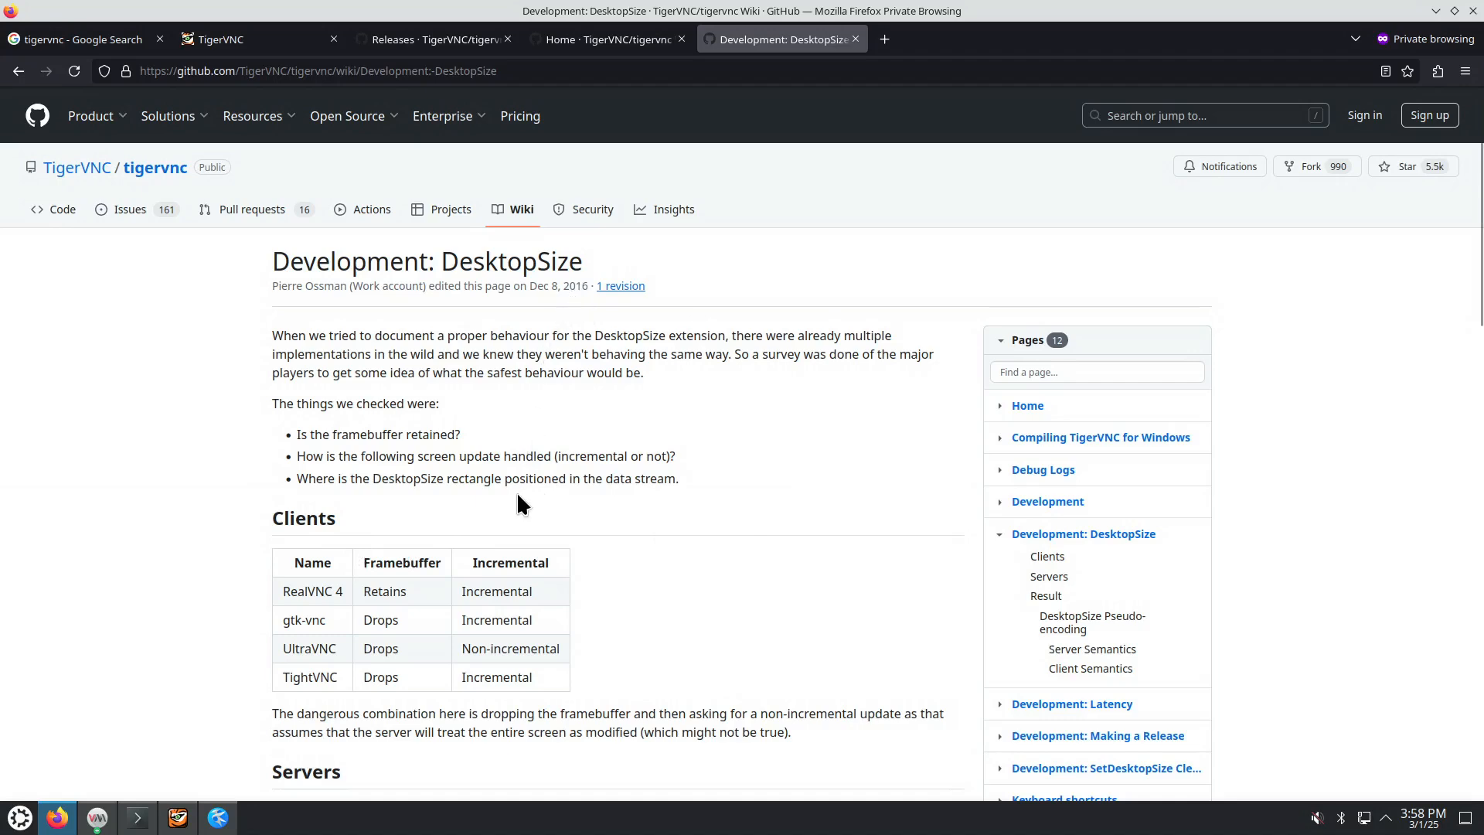
pyautogui.scroll(-3, 360, 456)
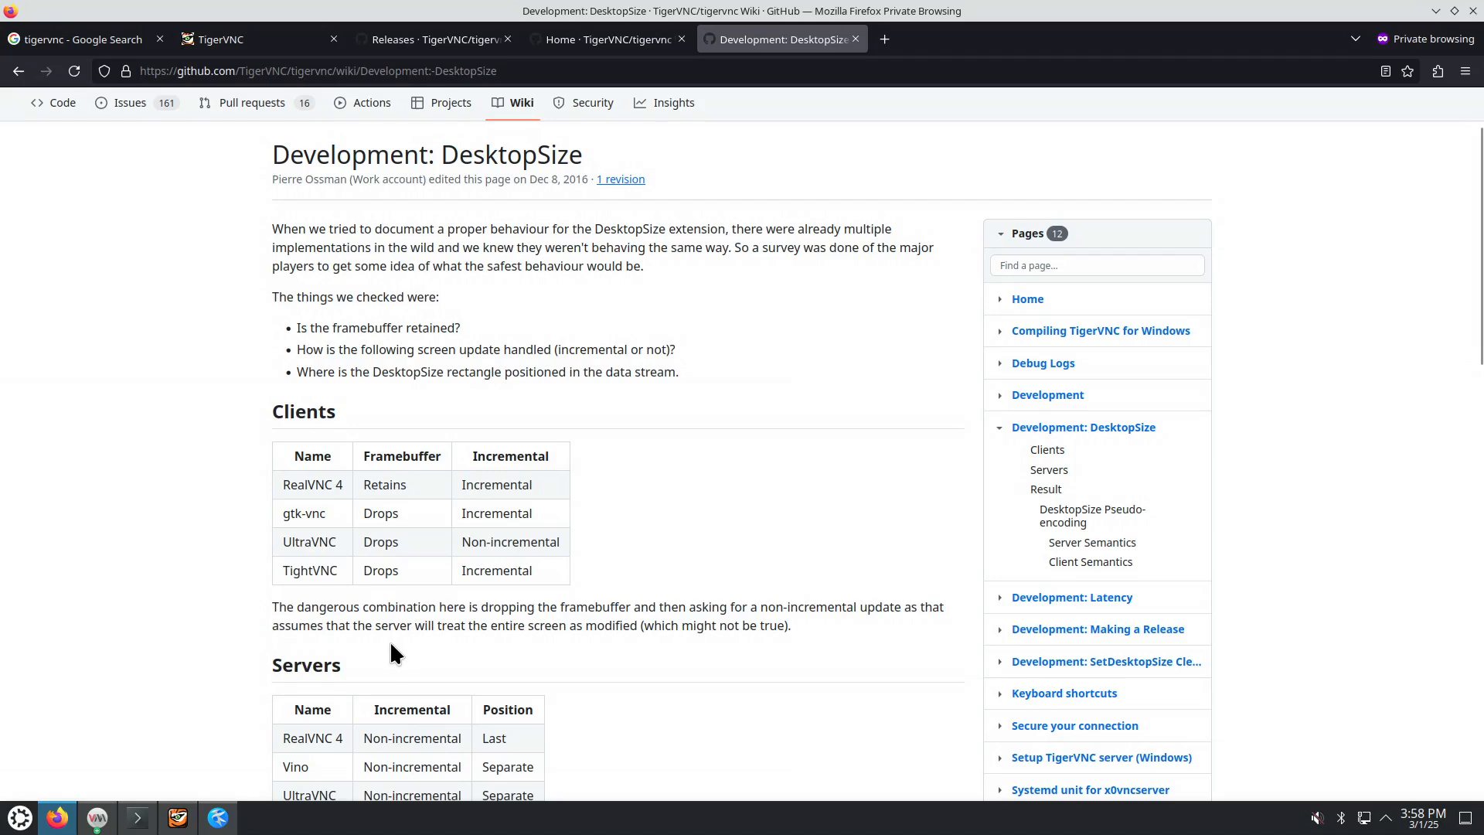
pyautogui.scroll(-3, 394, 641)
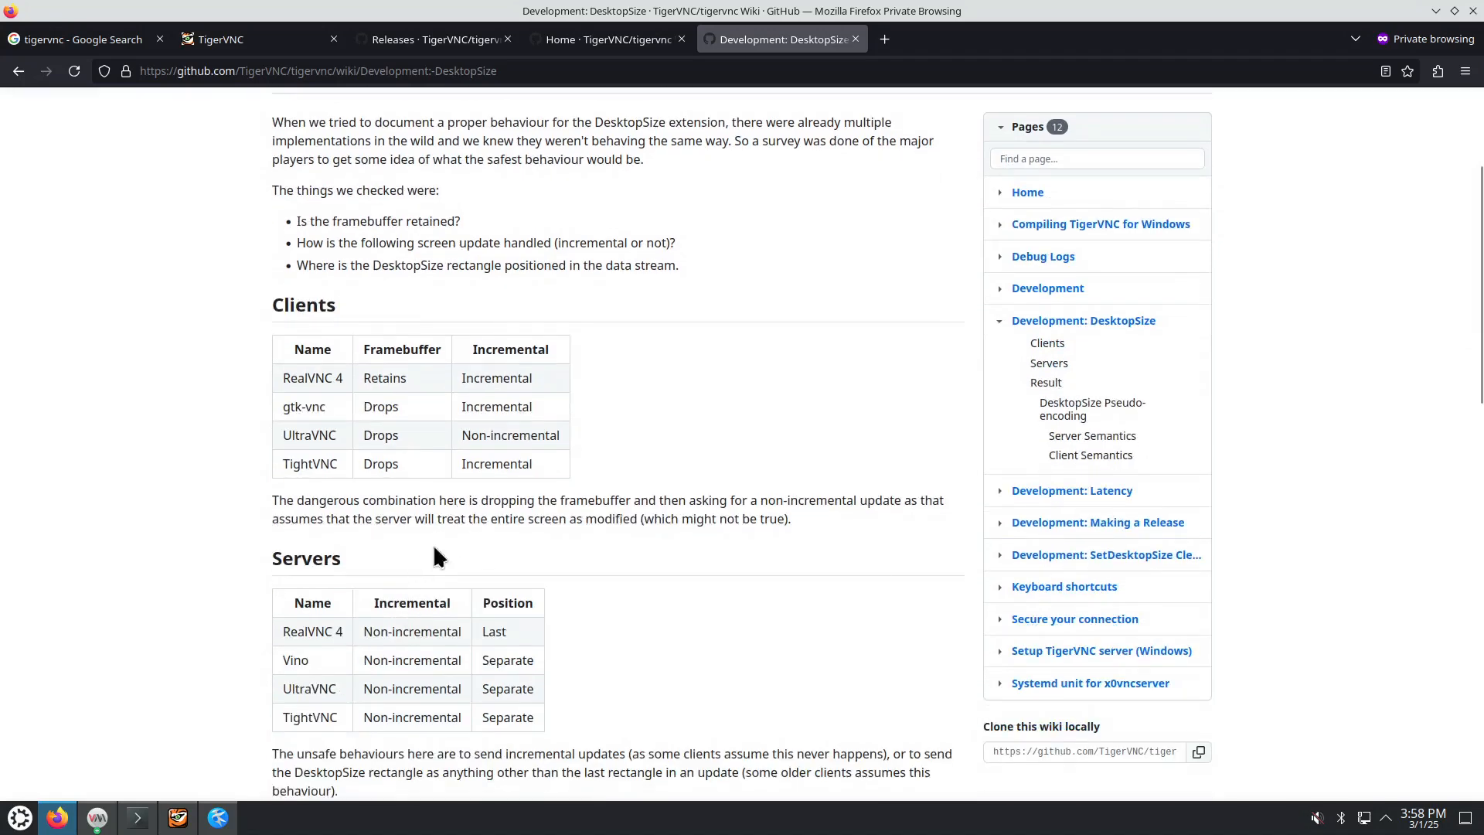
pyautogui.click(155, 817)
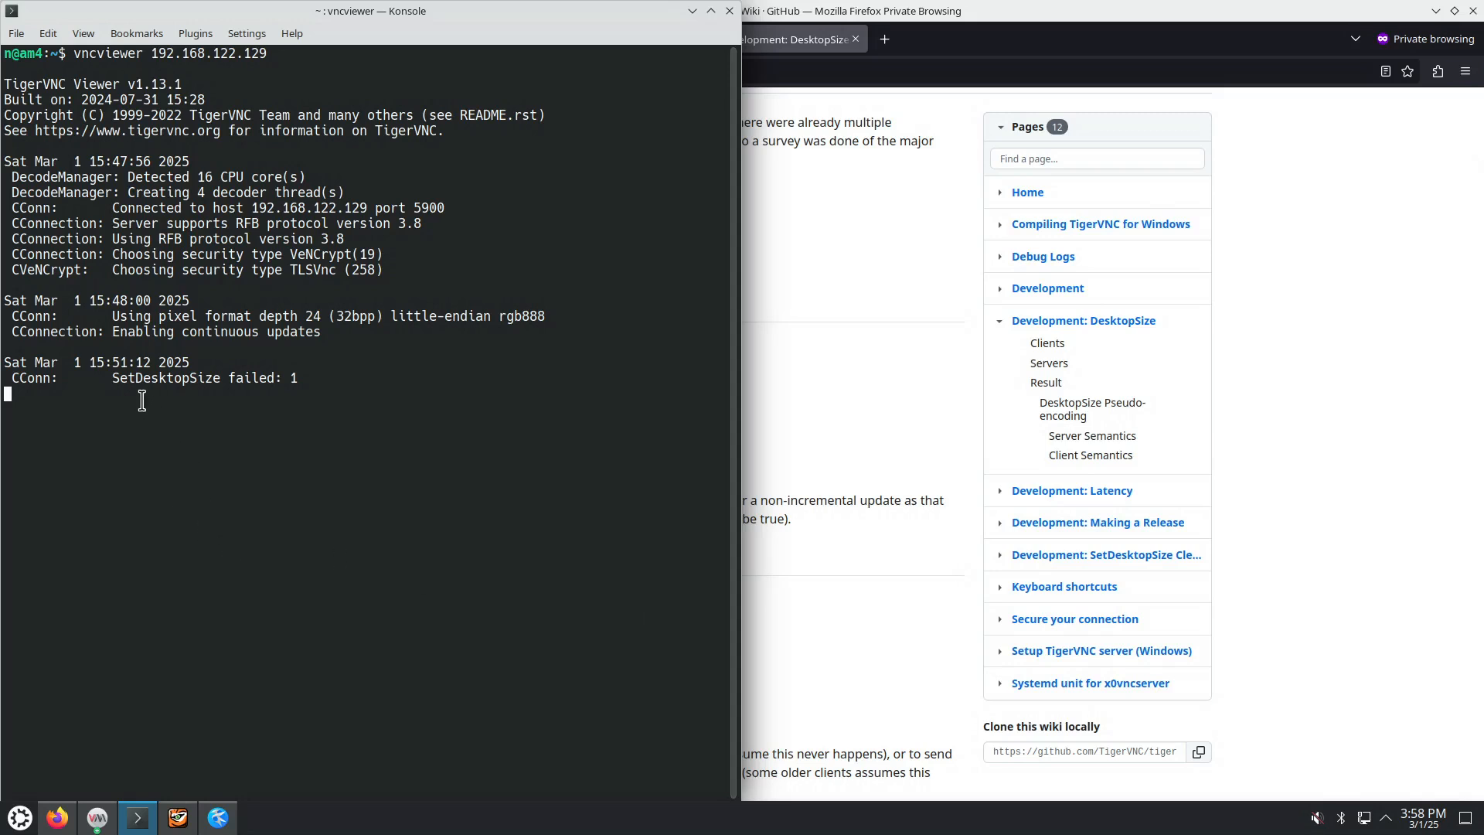
# Step: Select the 'SetDesktopSize failed: 1' line in Konsole's vncviewer log
pyautogui.moveTo(113, 378); pyautogui.dragTo(298, 378)
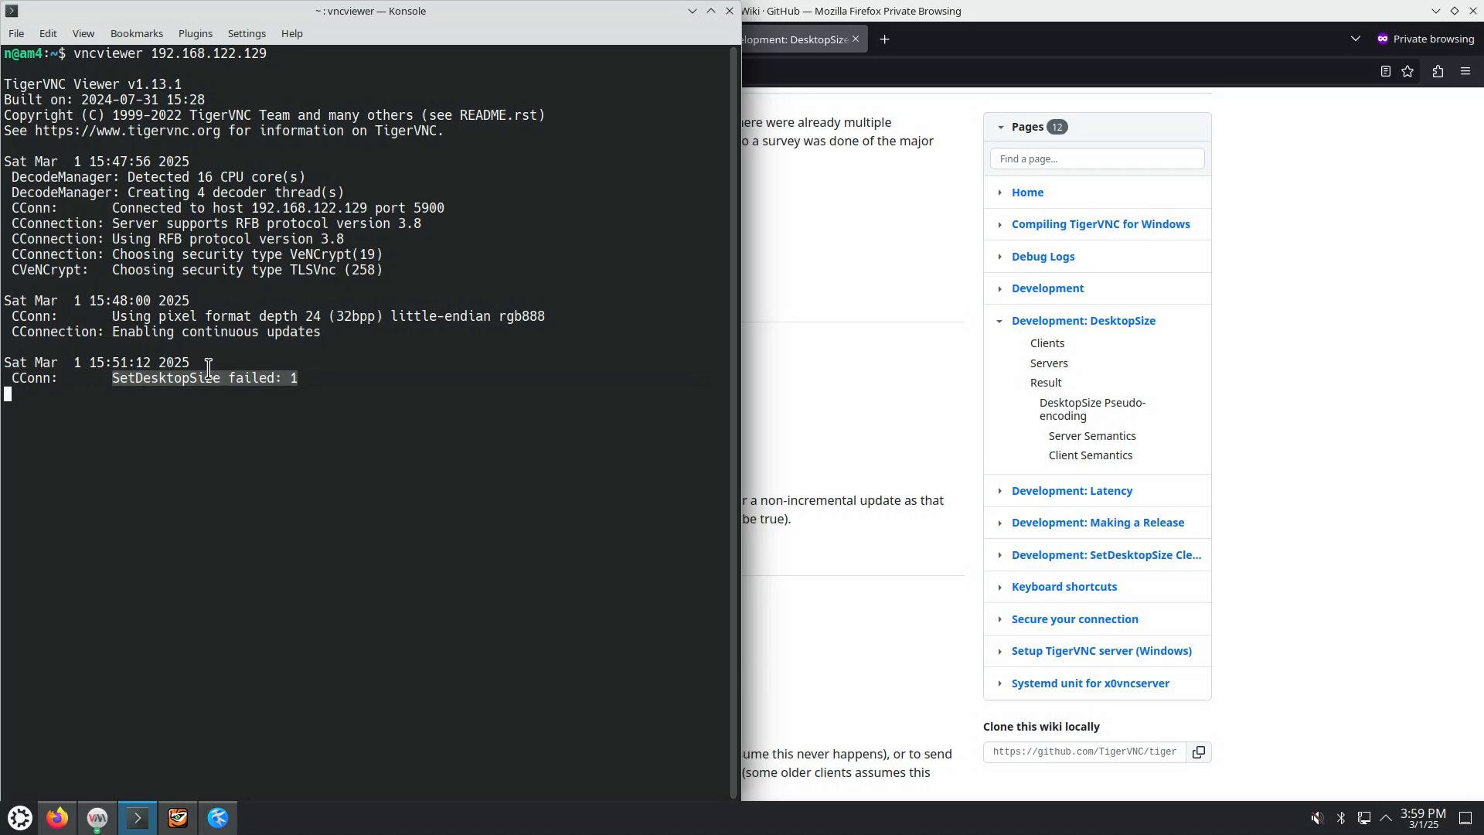
# Step: View the VM's Display settings, resolution fixed at 1280 × 800, then close them and minimize Notepad
pyautogui.click(178, 817)
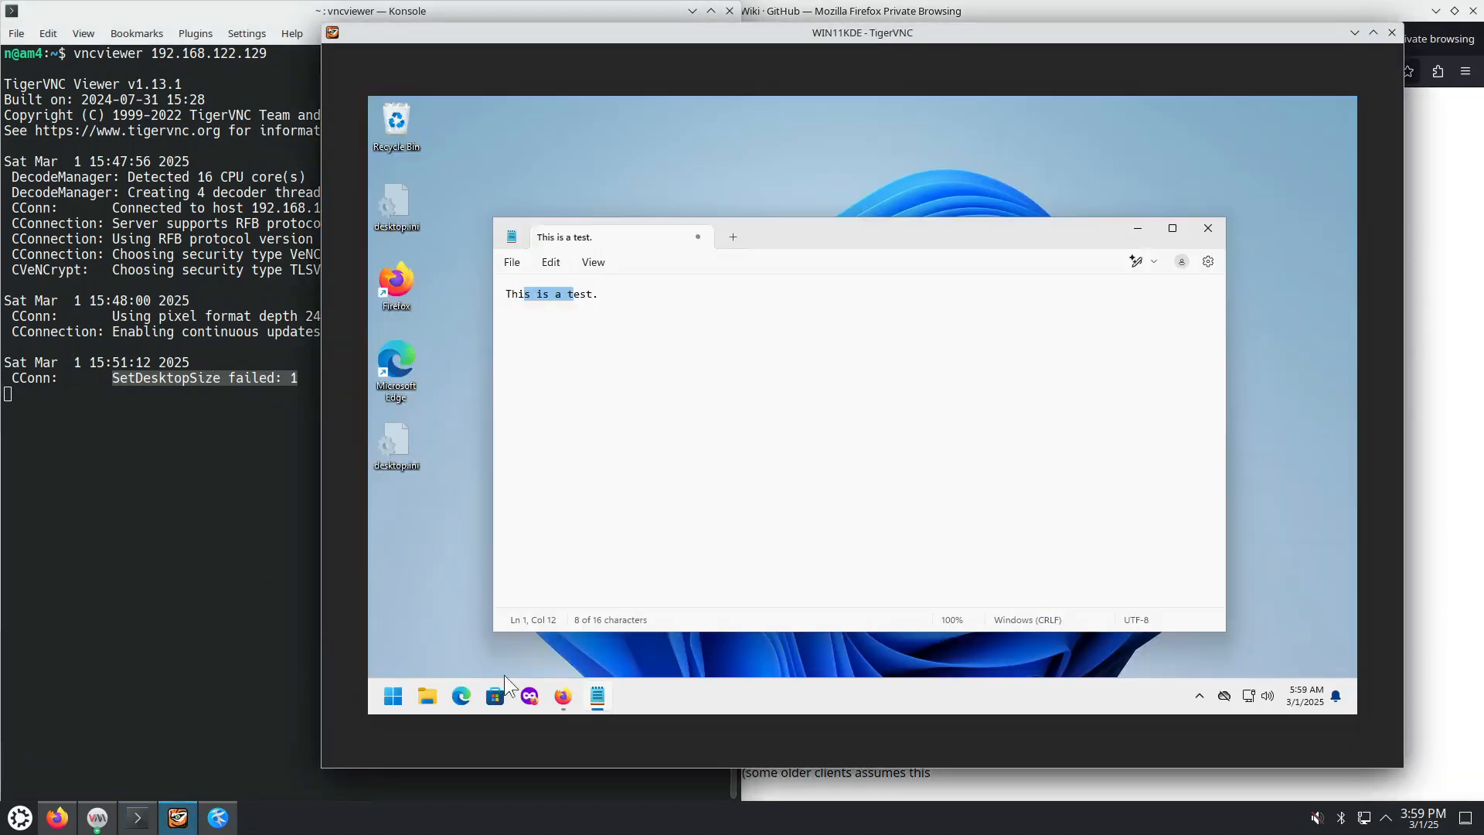
pyautogui.rightClick(751, 161)
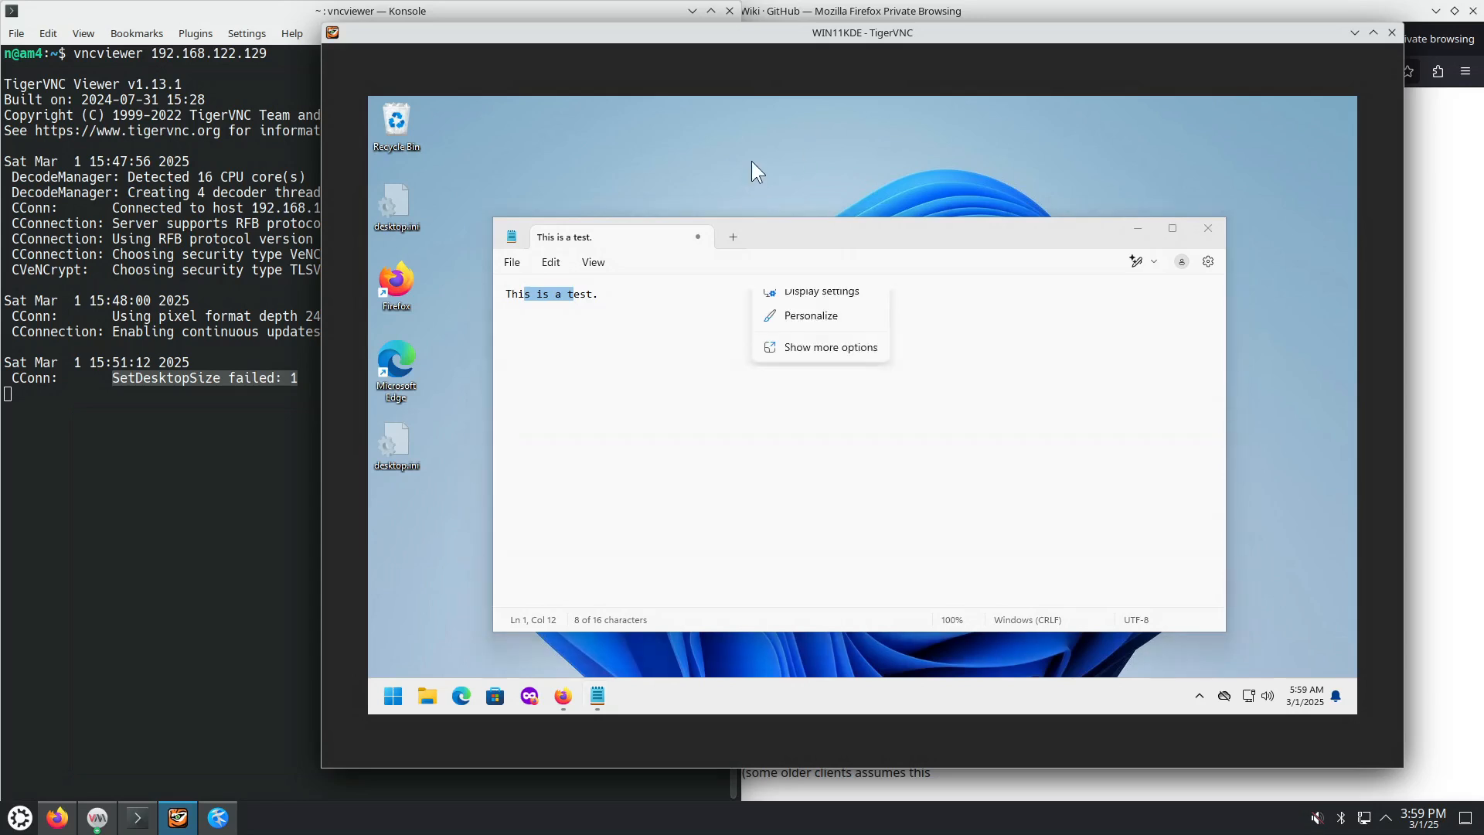
pyautogui.click(850, 293)
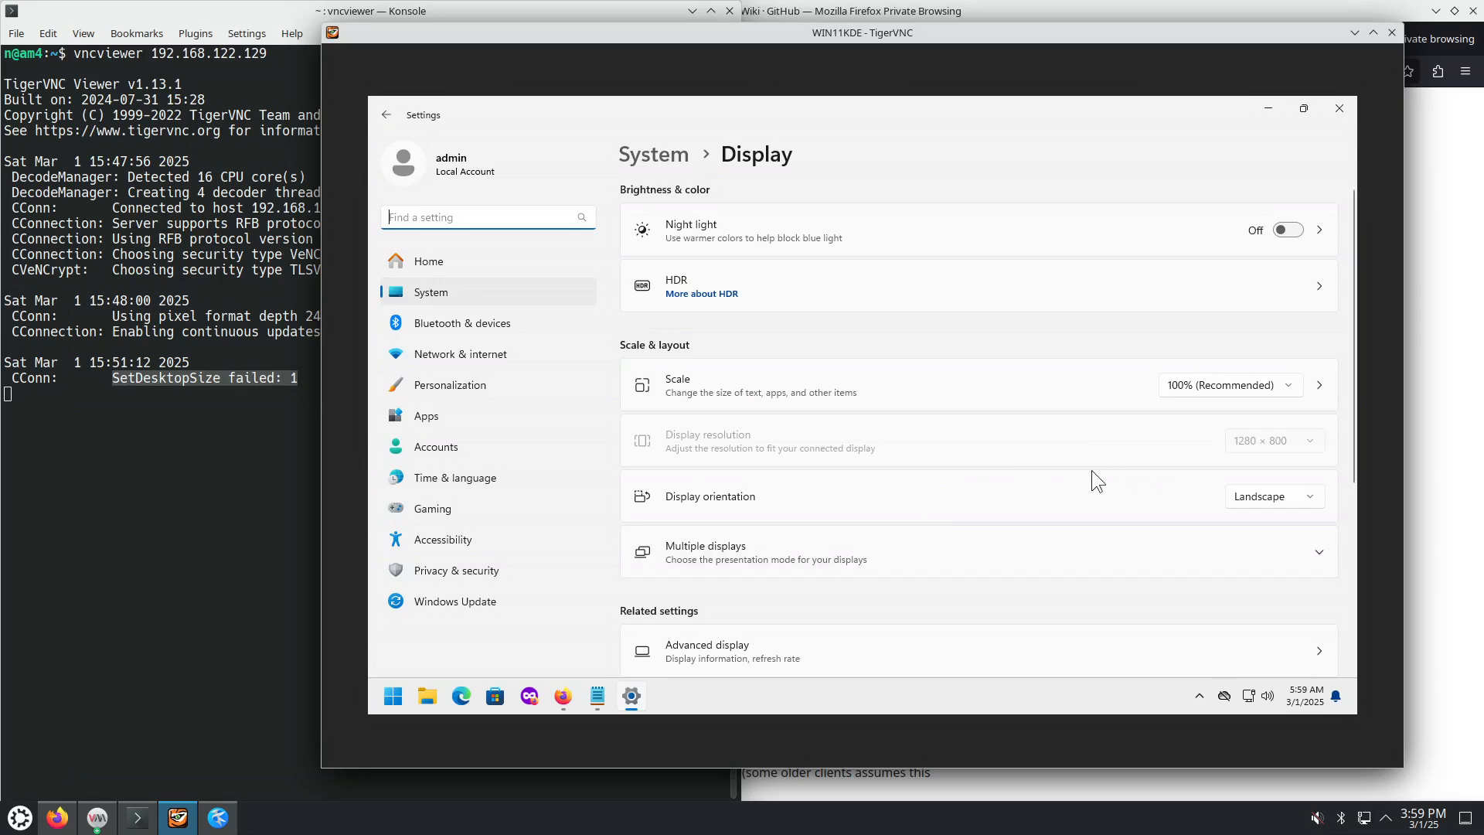
pyautogui.click(1343, 105)
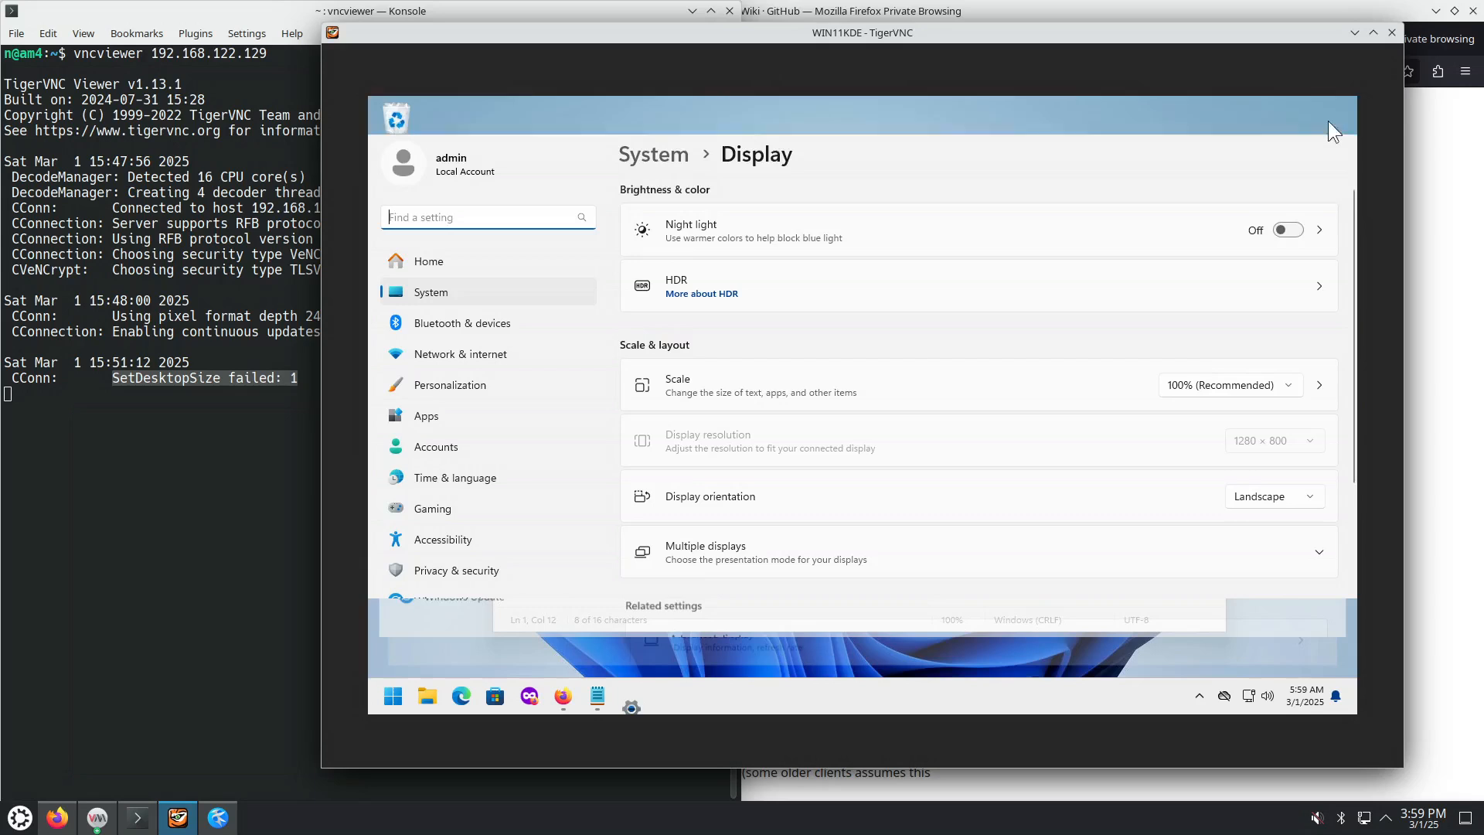
pyautogui.click(1137, 229)
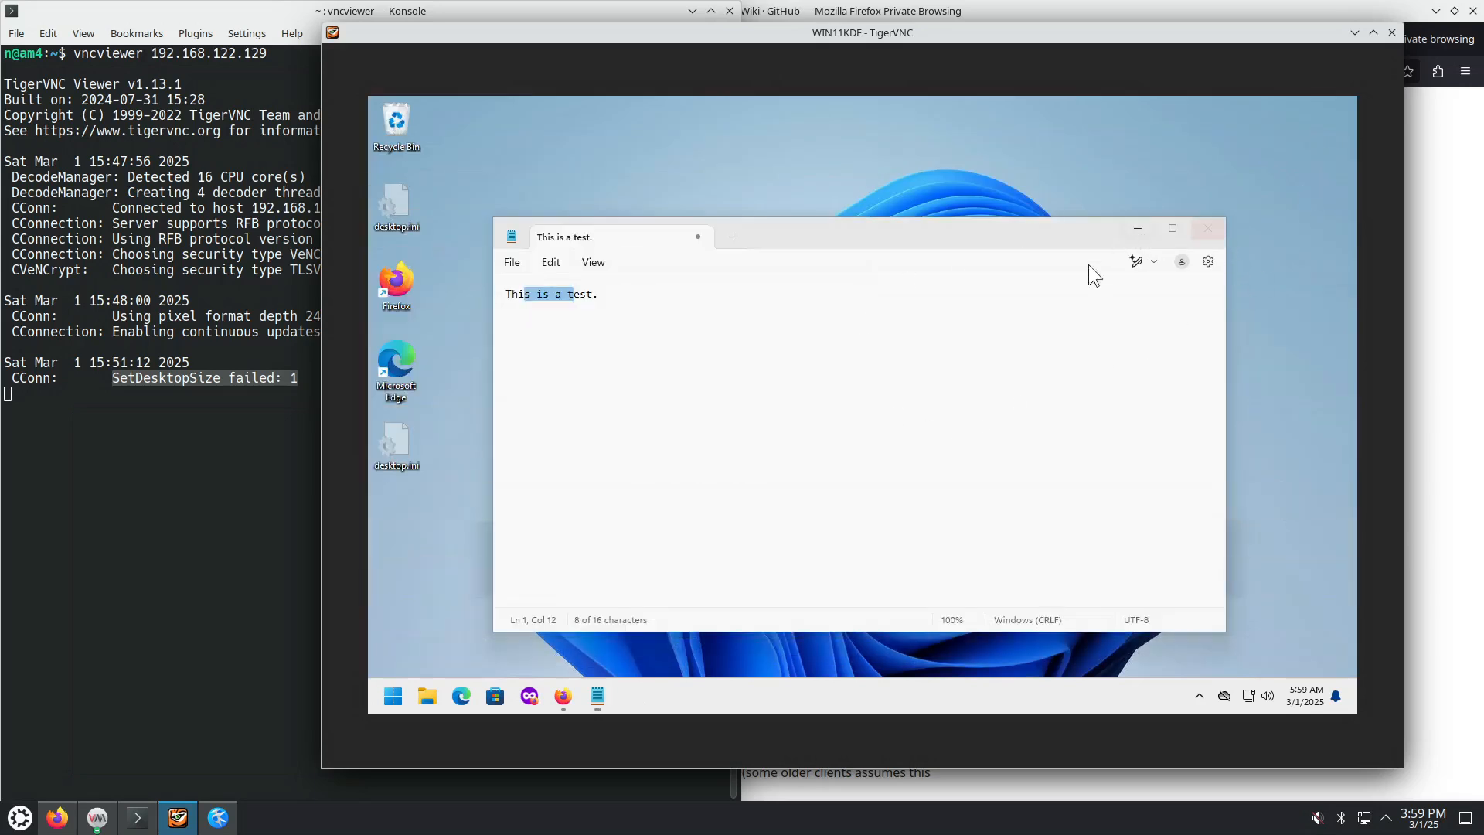
# Step: Switch to the VM's Firefox, bring Notepad back in front, and browse its View and Edit menus
pyautogui.click(596, 695)
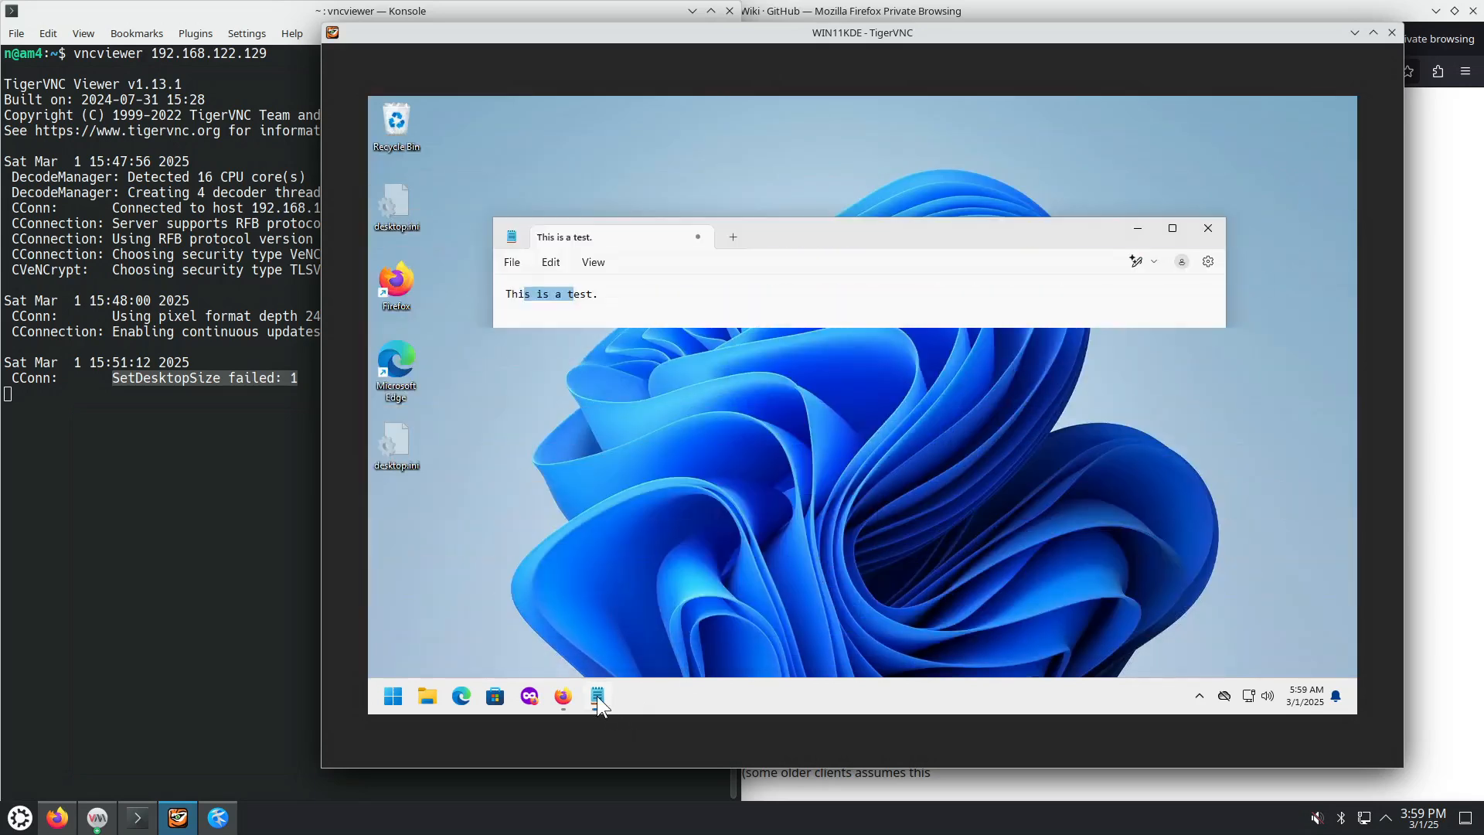
pyautogui.click(567, 696)
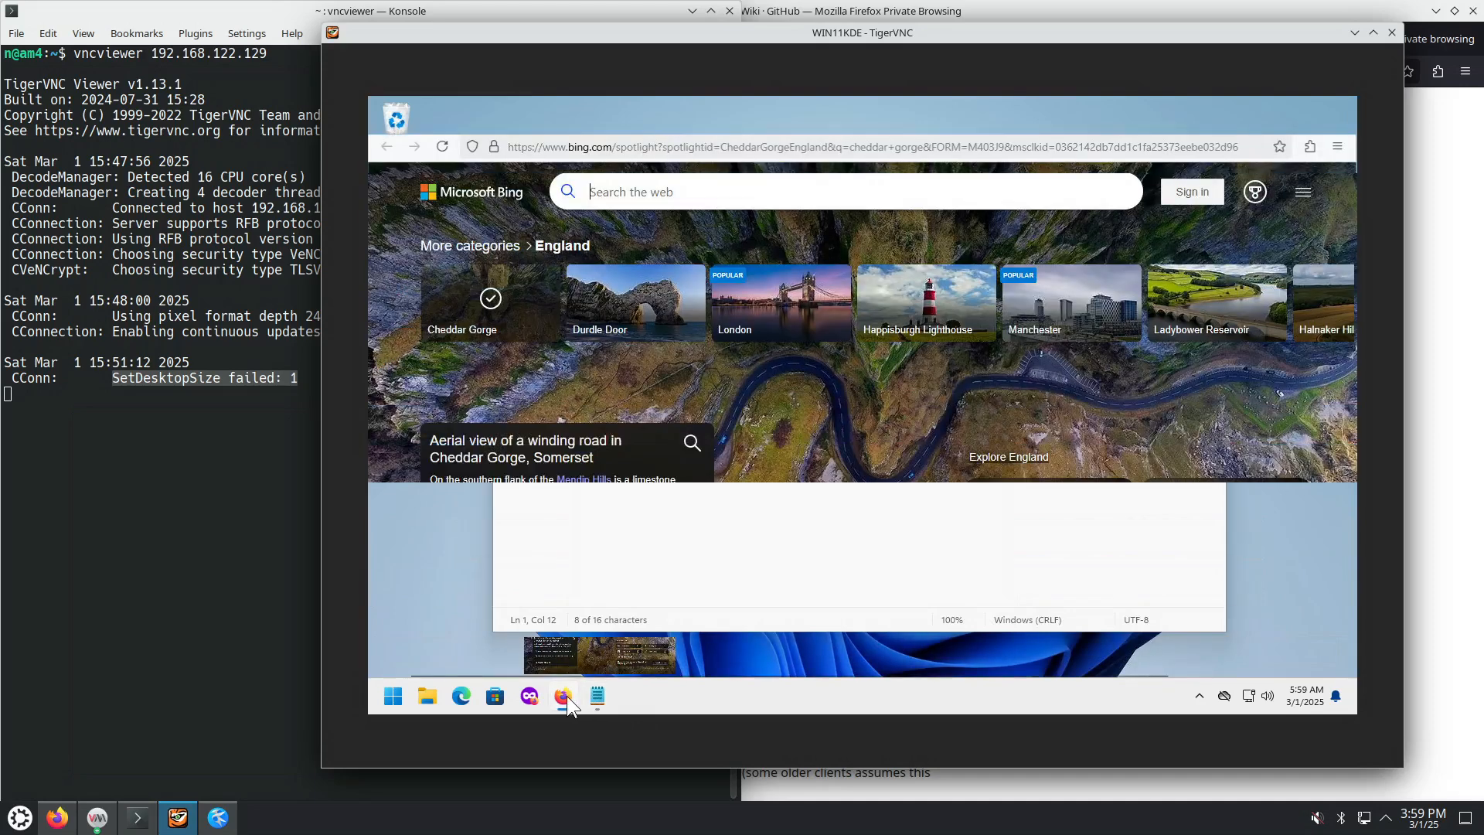
pyautogui.click(596, 699)
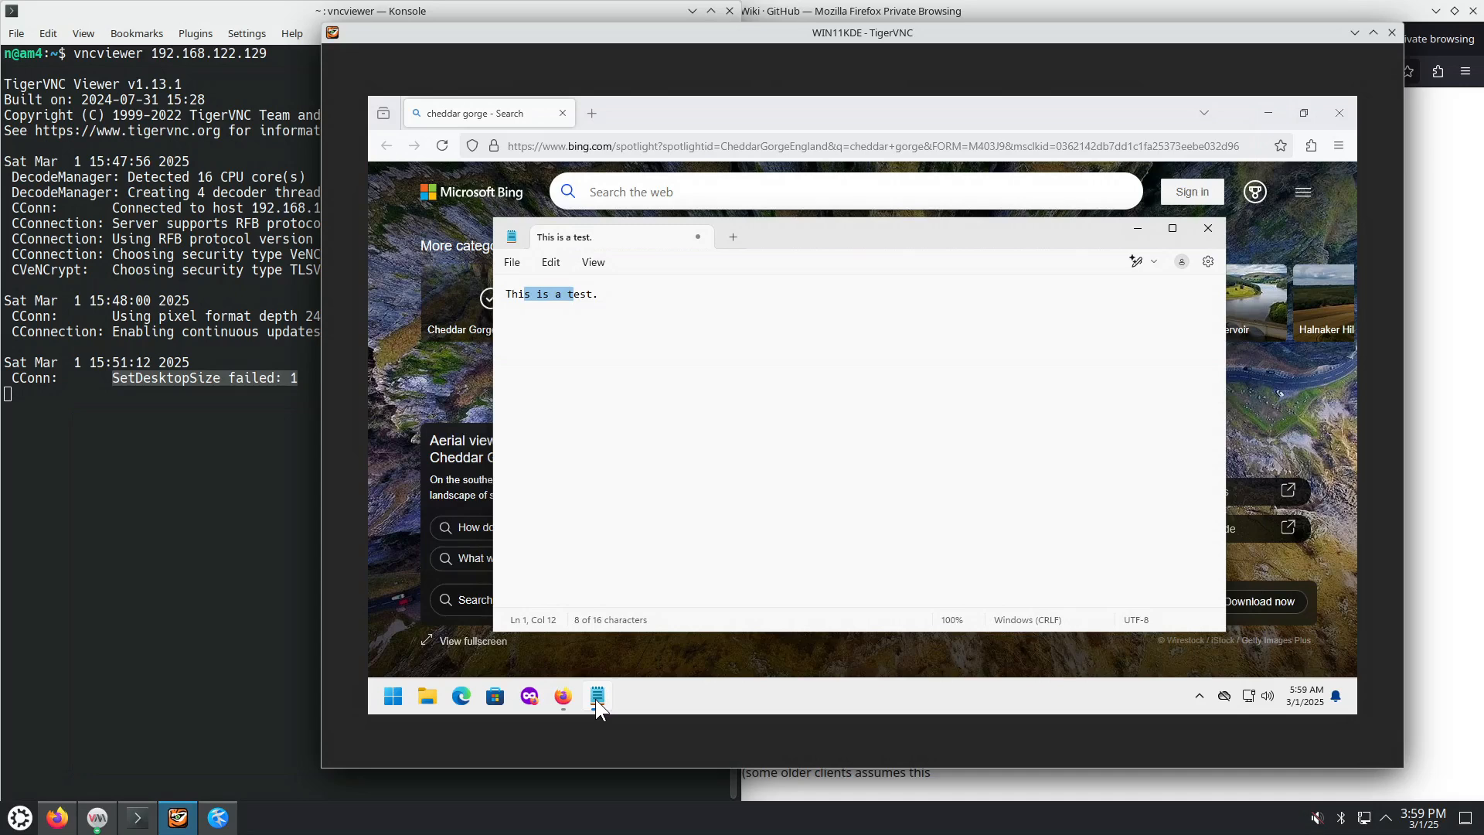
pyautogui.click(593, 264)
pyautogui.click(561, 264)
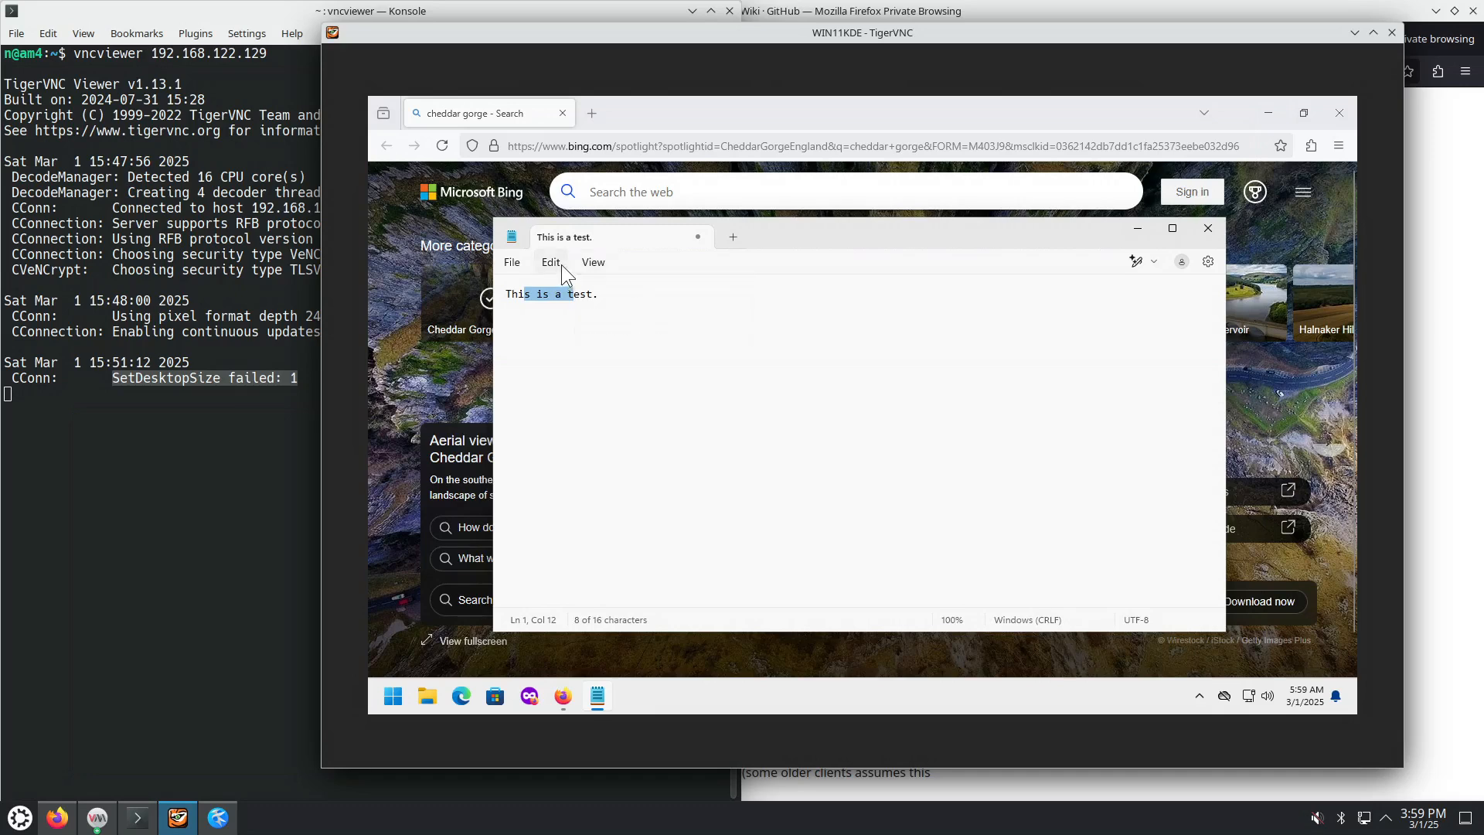
pyautogui.click(557, 262)
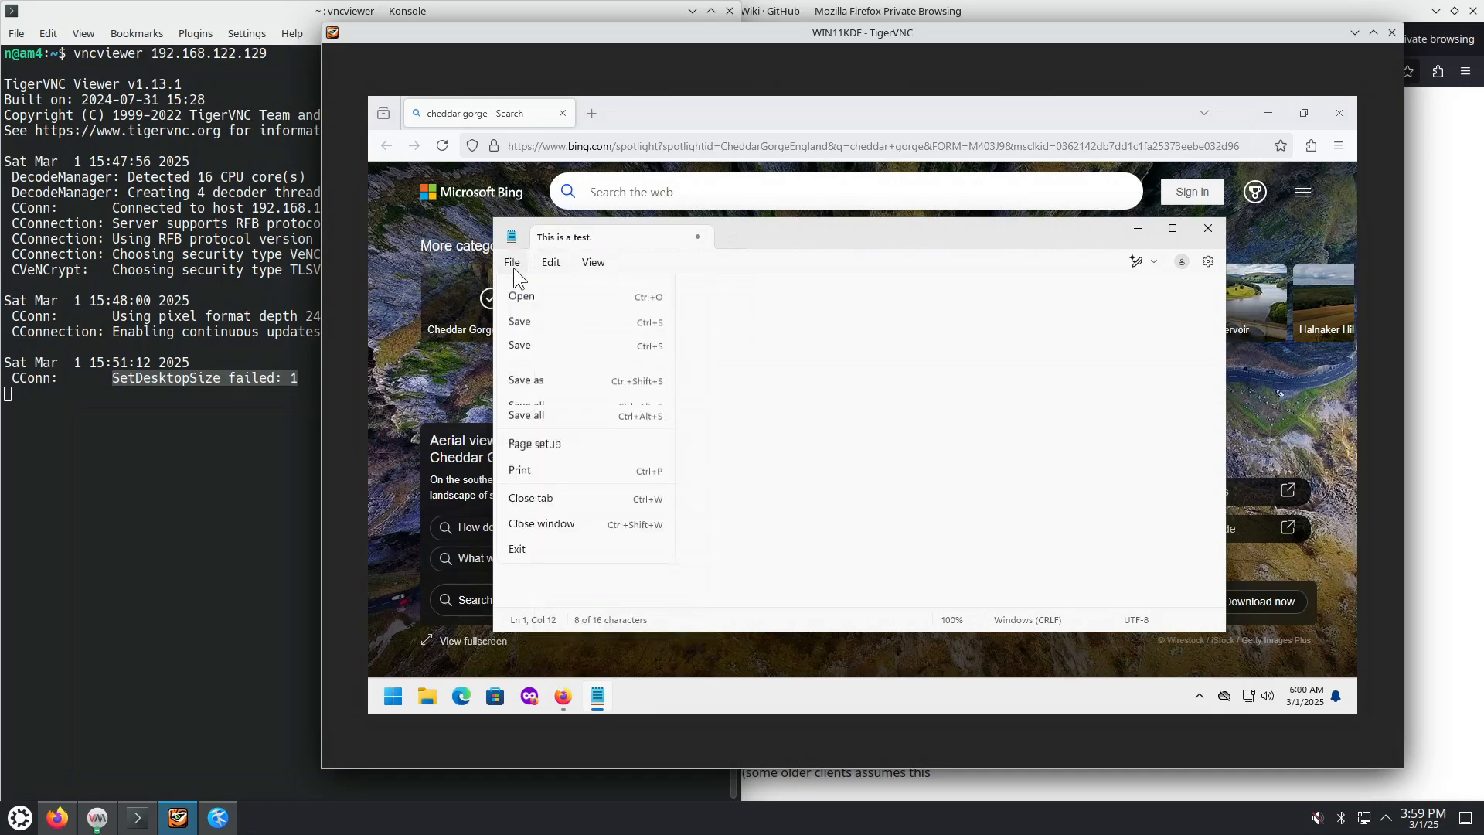
pyautogui.moveTo(587, 264)
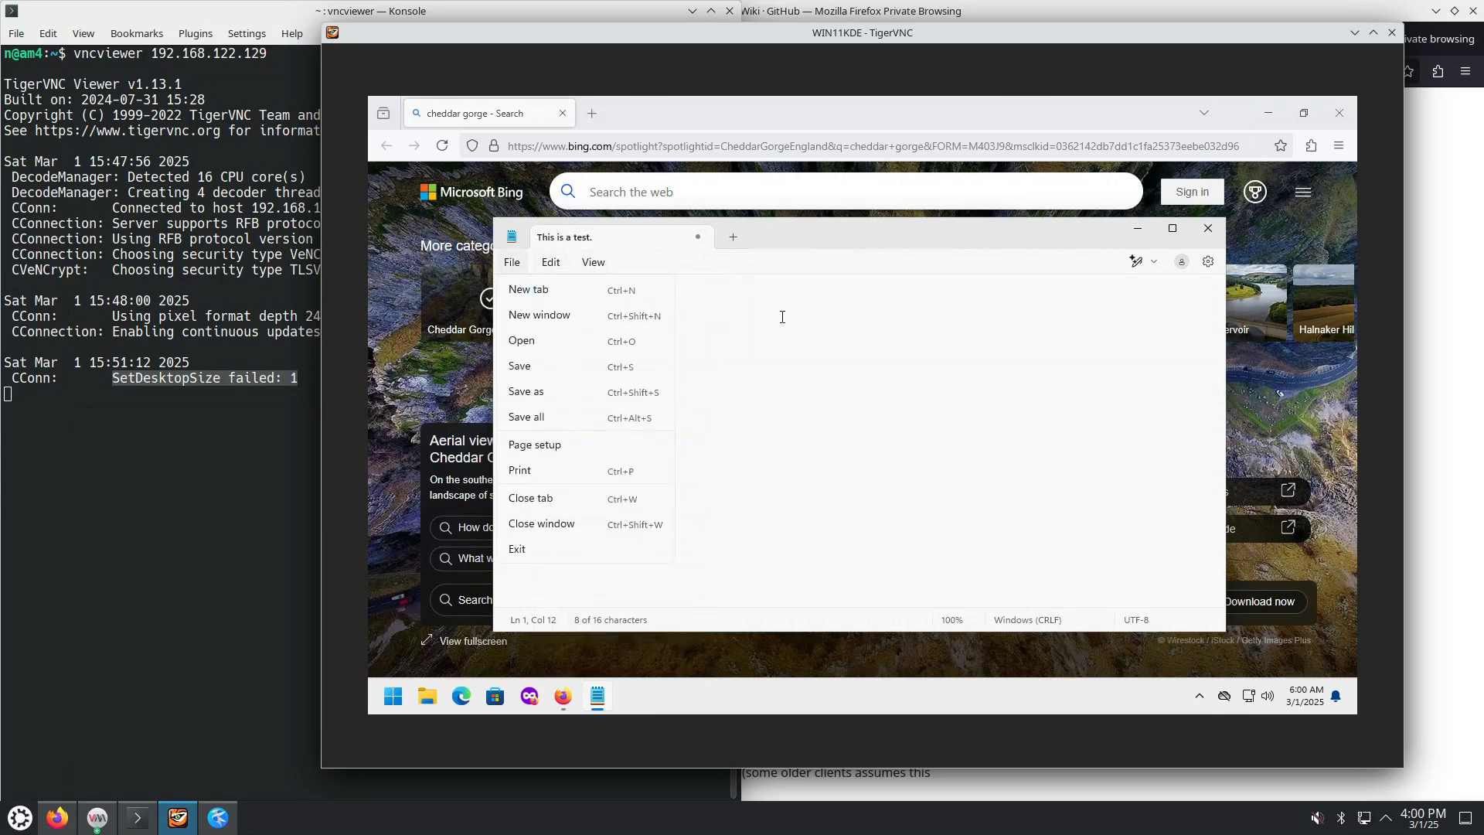
pyautogui.click(814, 390)
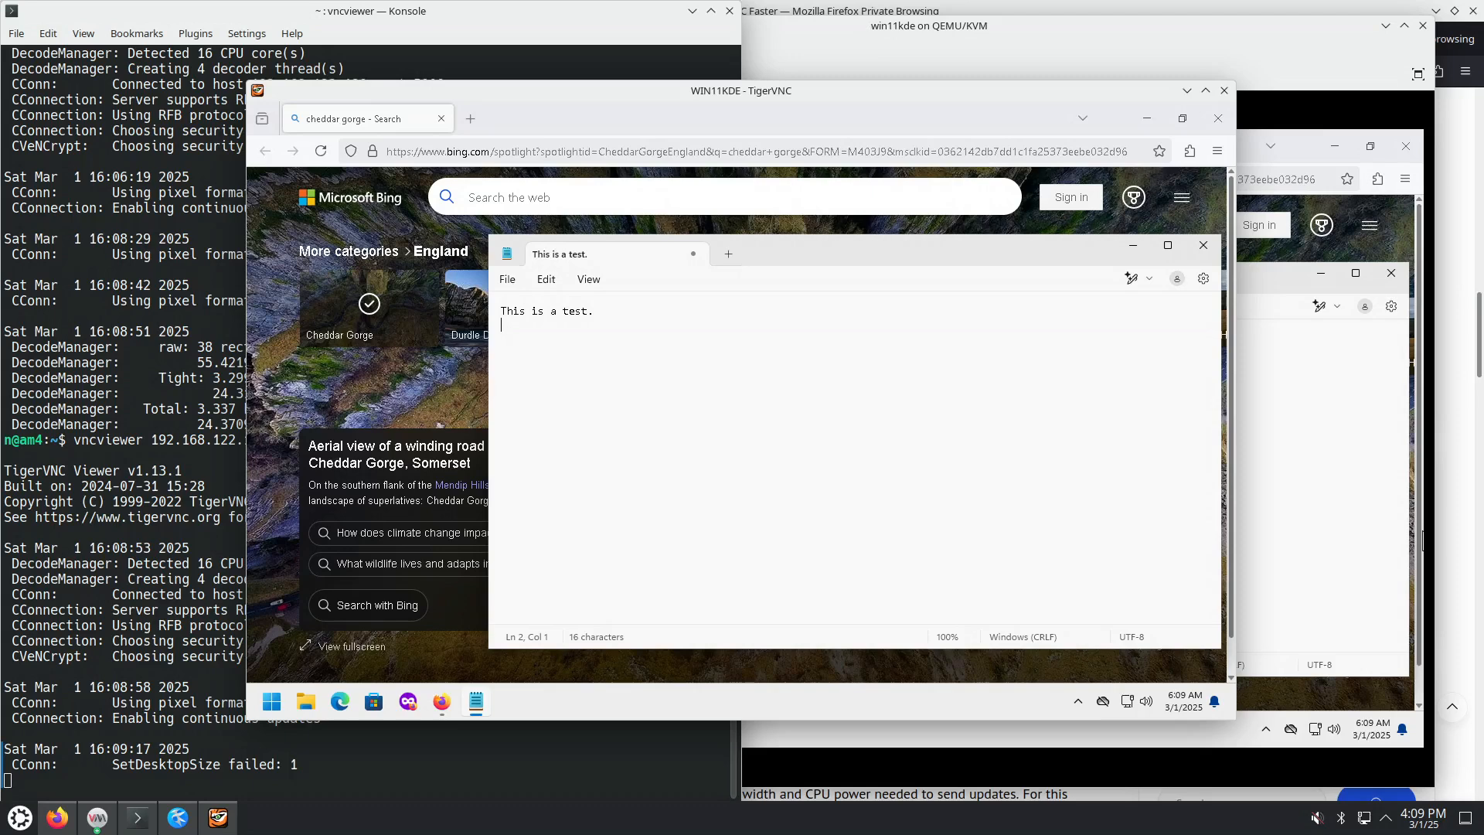
# Step: Open the VNC server's control panel from its hidden tray icon in the VM
pyautogui.click(1296, 539)
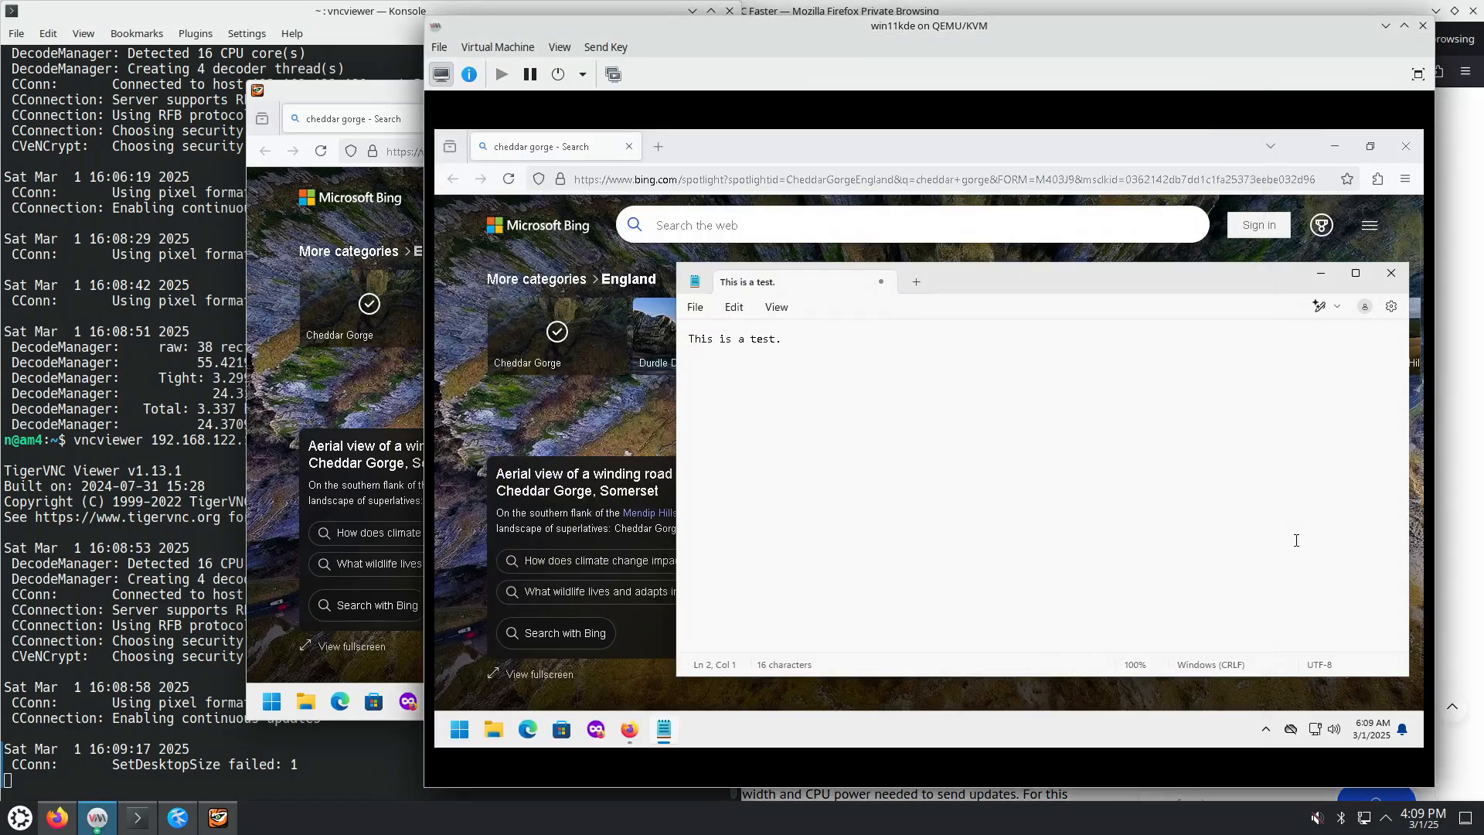
pyautogui.click(1265, 729)
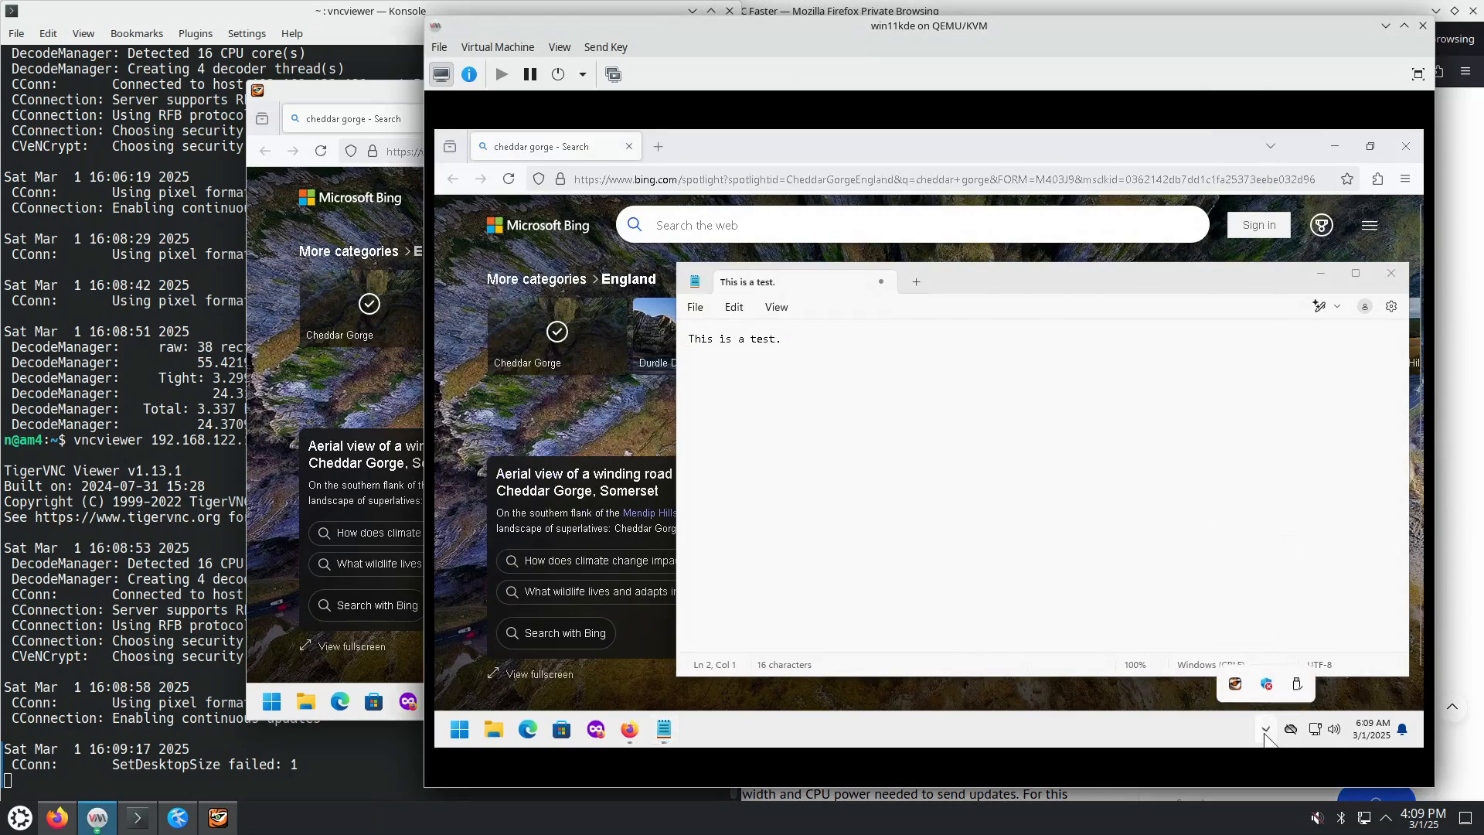
pyautogui.rightClick(1235, 686)
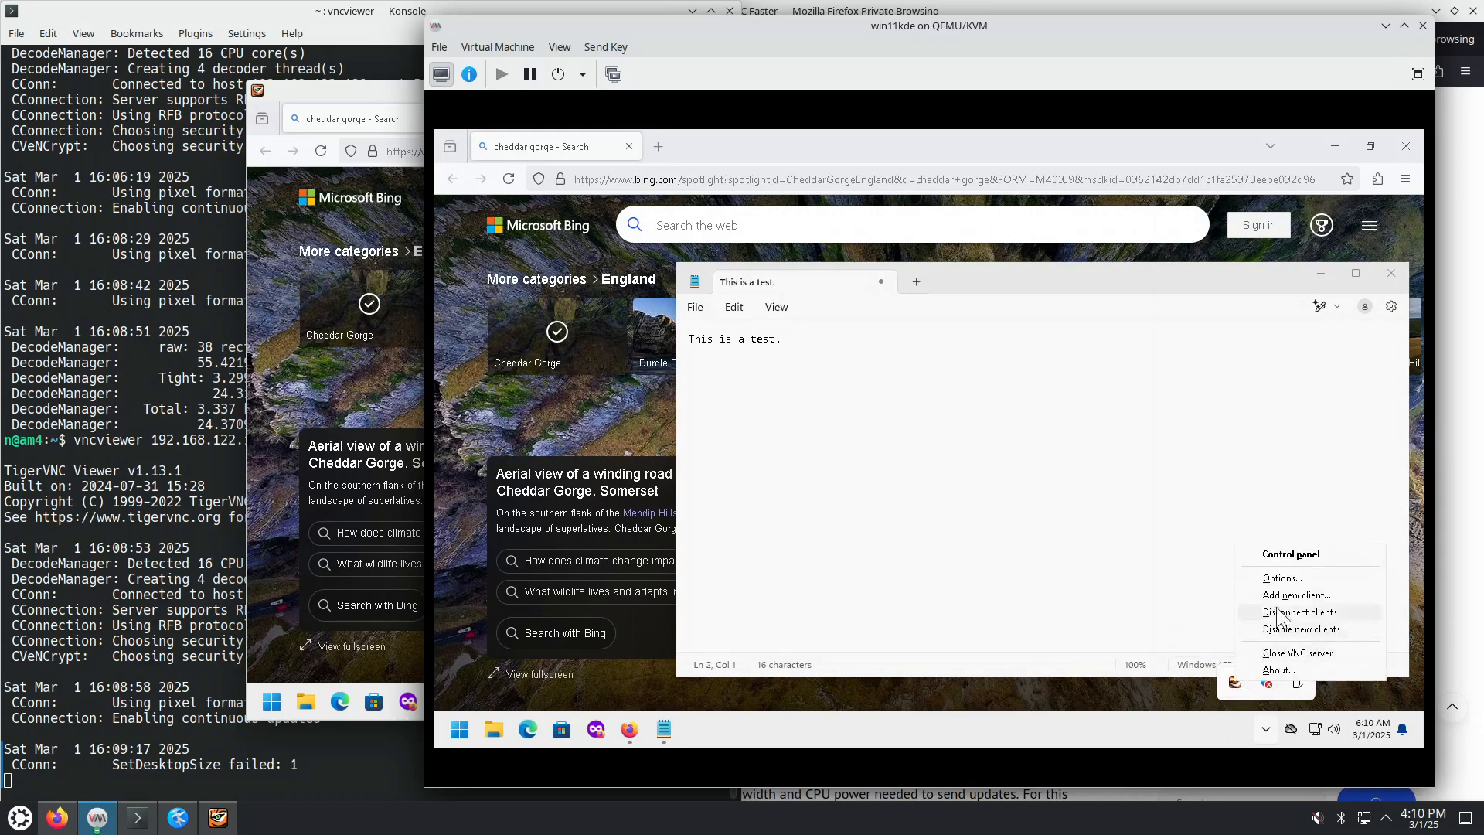
pyautogui.click(1304, 563)
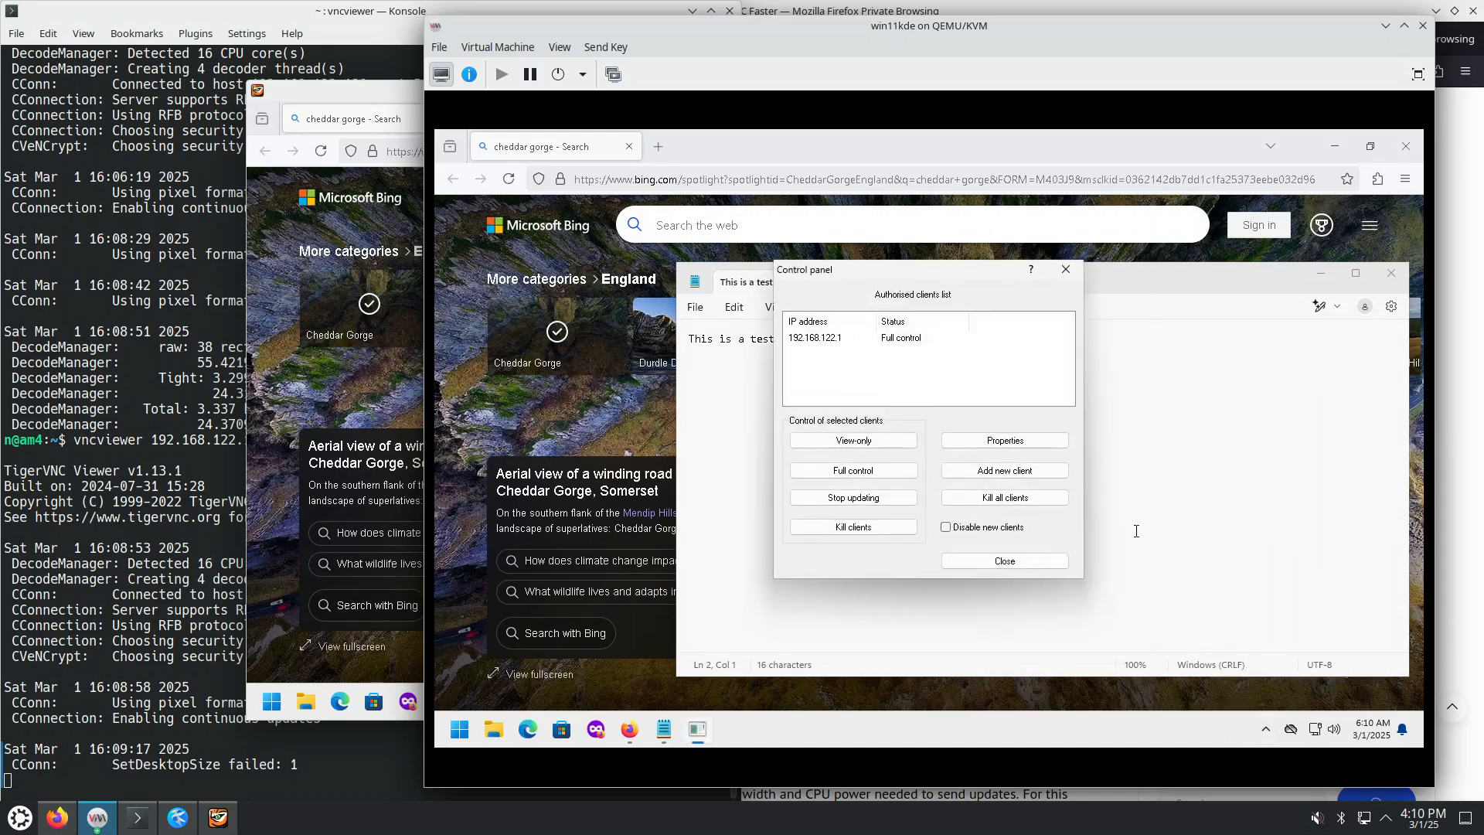
# Step: Disconnect all viewers from the VNC server, close its control panel, and reveal hidden tray icons
pyautogui.moveTo(909, 265); pyautogui.dragTo(670, 302)
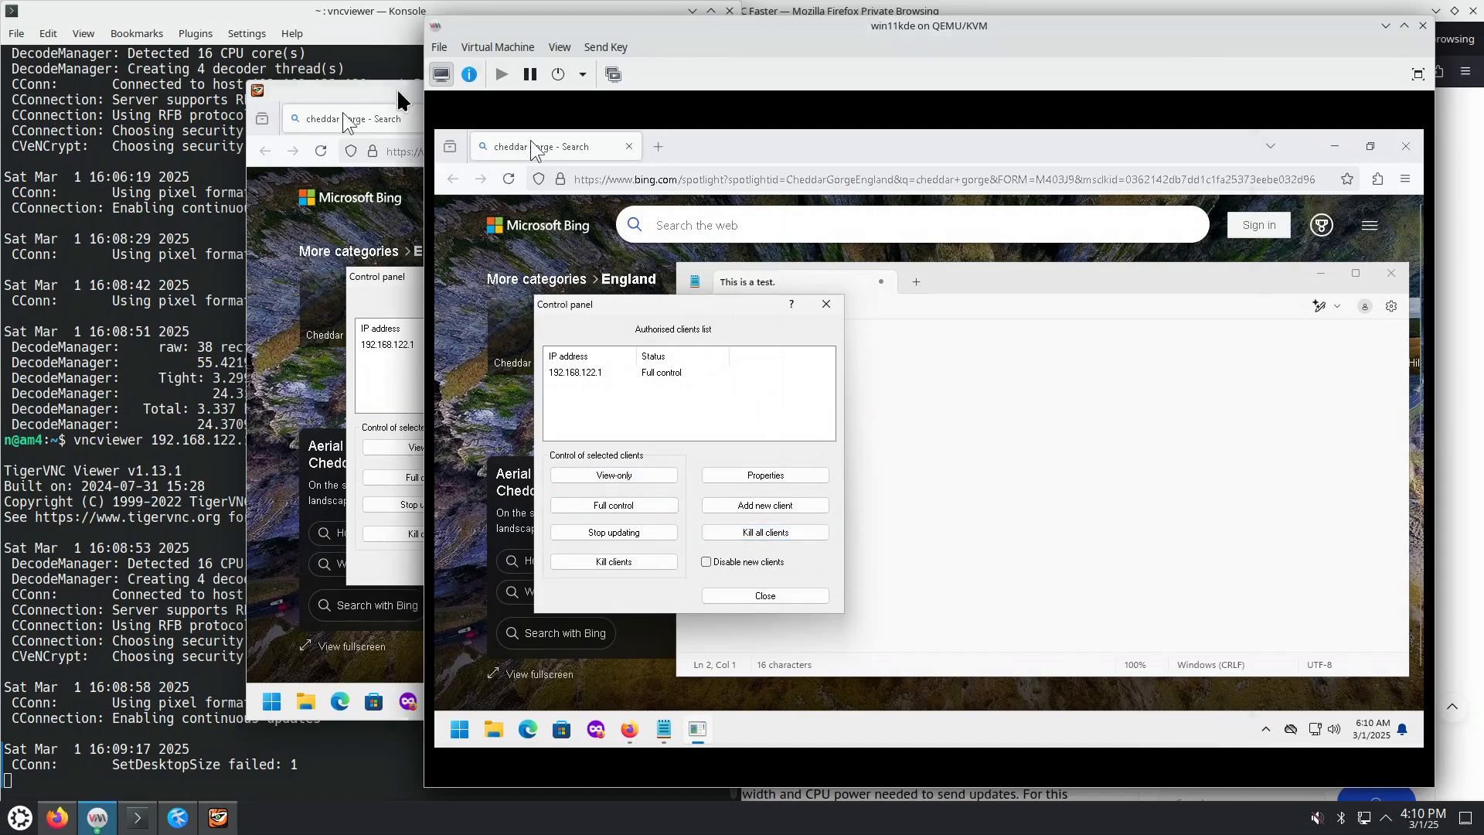
pyautogui.moveTo(399, 93); pyautogui.dragTo(214, 152)
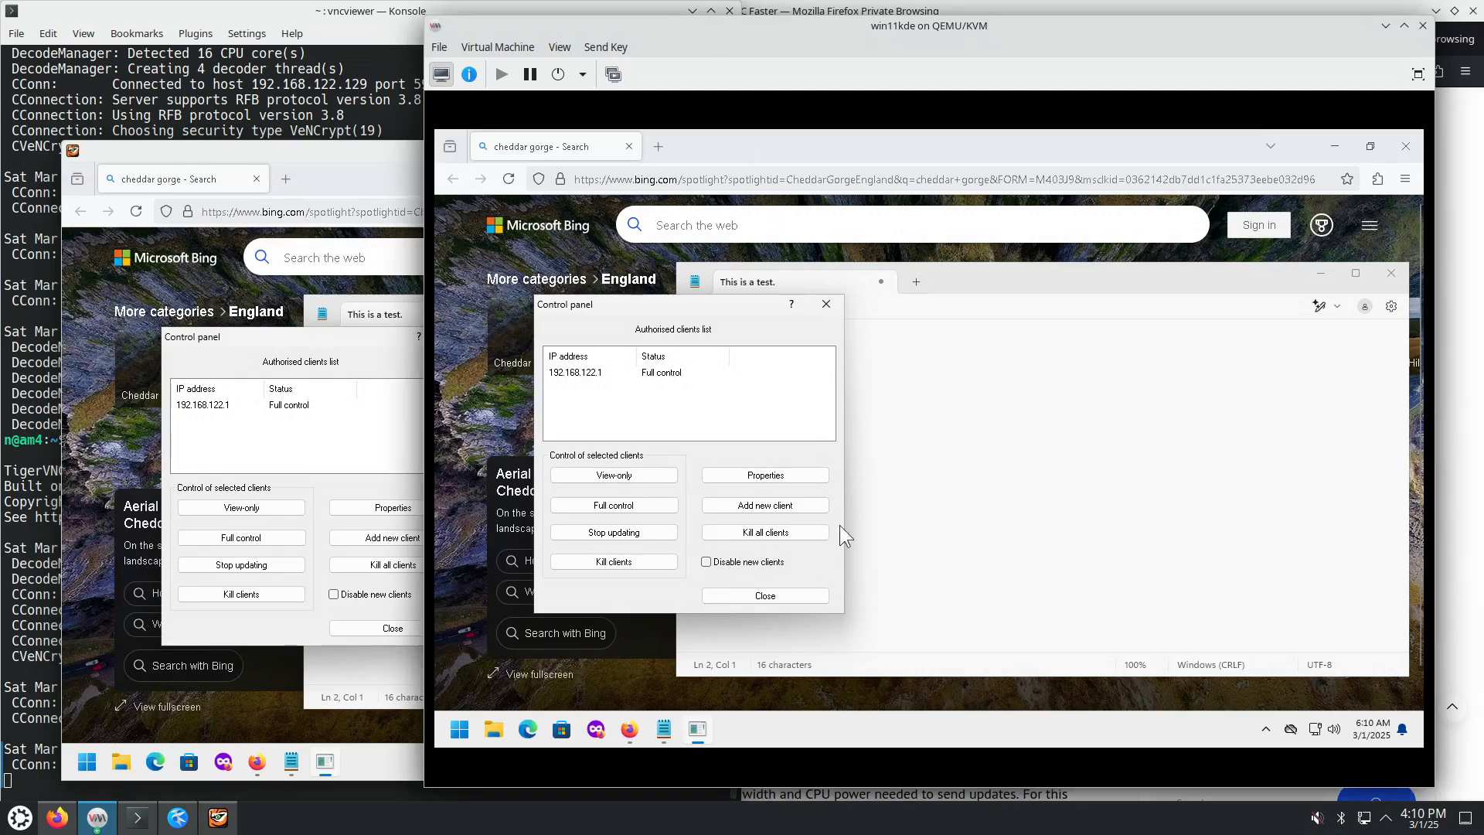
pyautogui.click(780, 534)
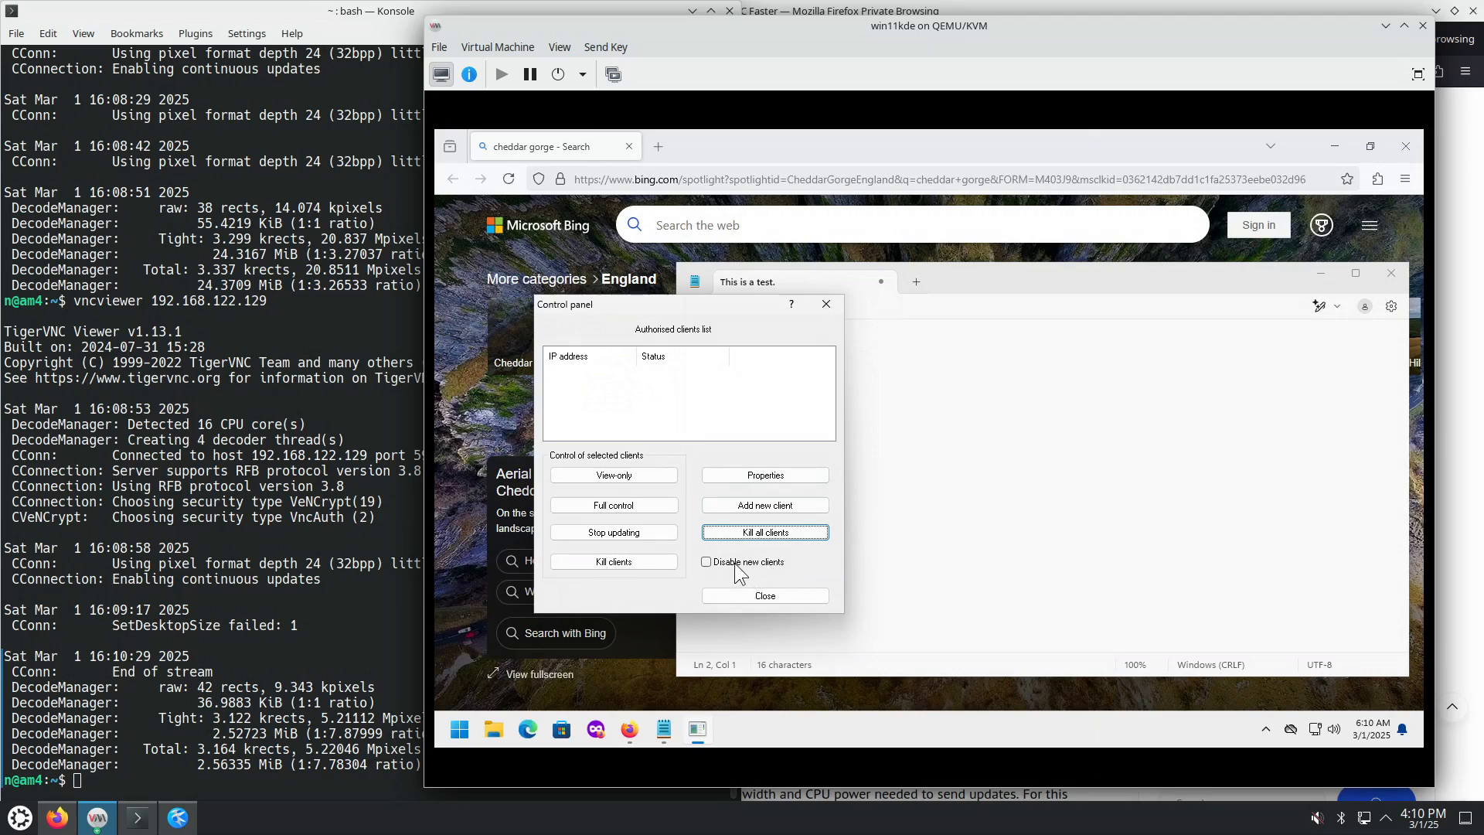
pyautogui.click(827, 310)
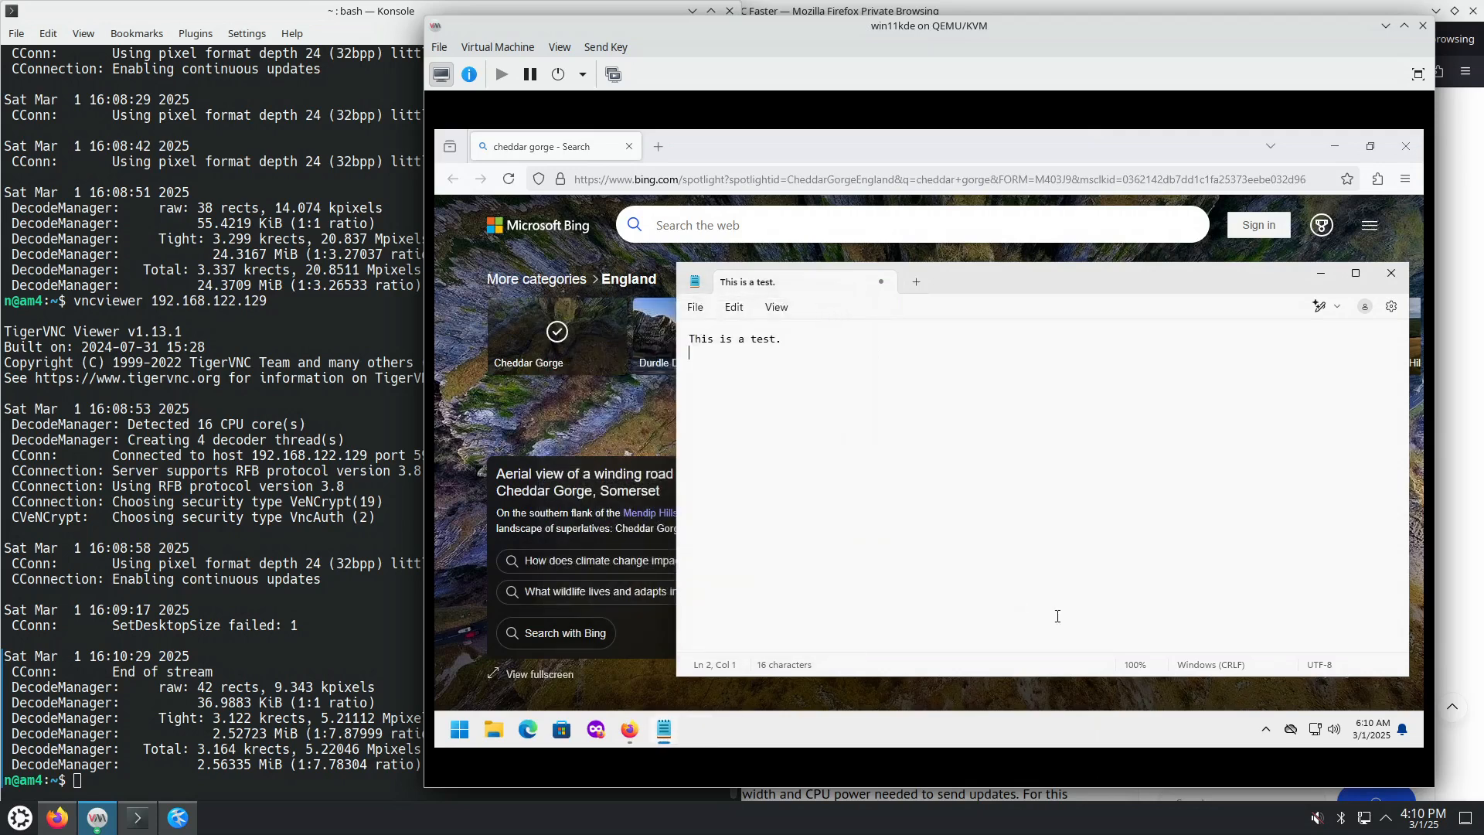
pyautogui.click(1266, 733)
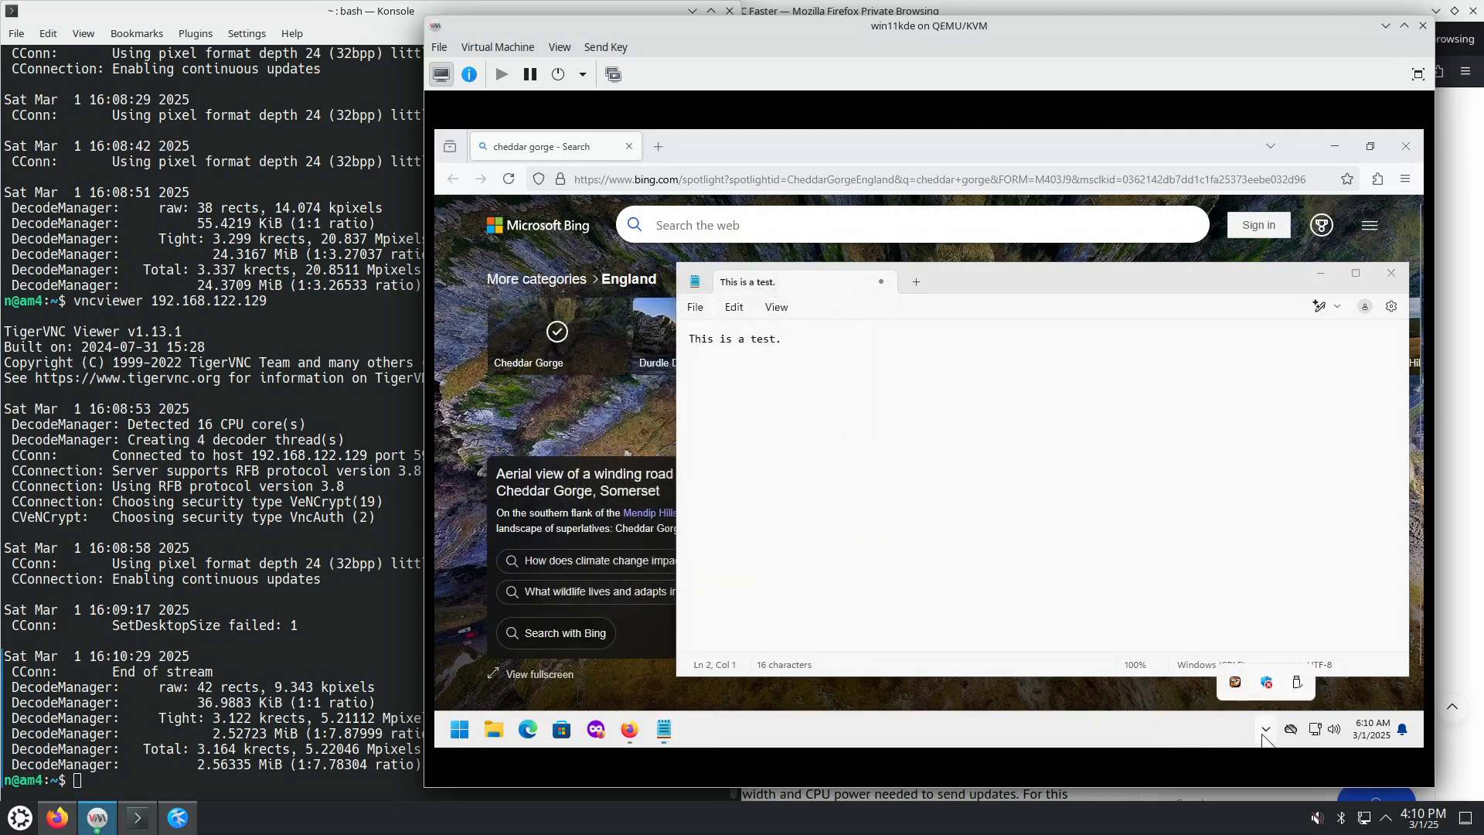
# Step: Enable Anonymous TLS session encryption in the VNC server's security options
pyautogui.rightClick(1235, 683)
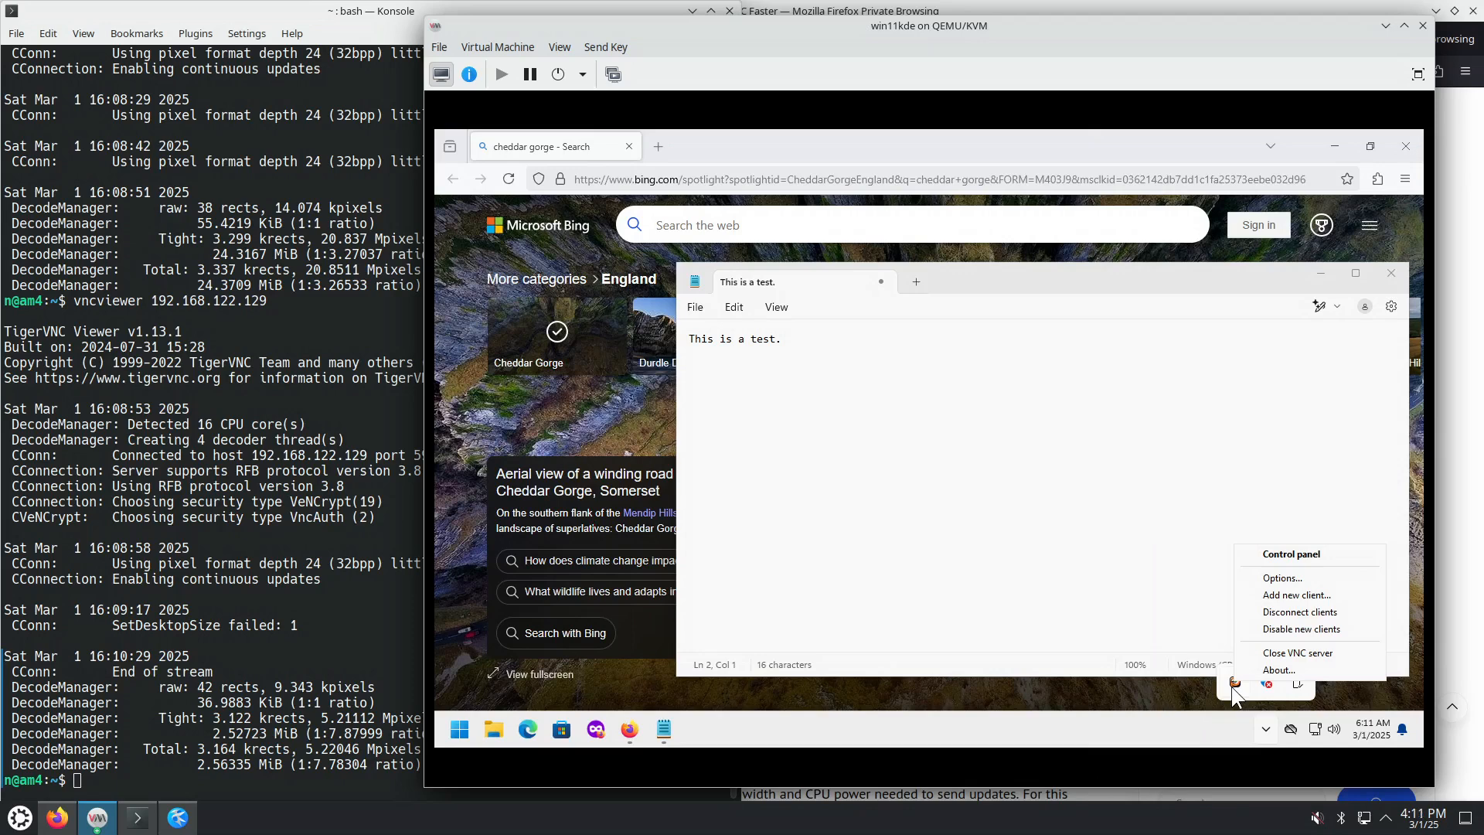
pyautogui.click(1292, 579)
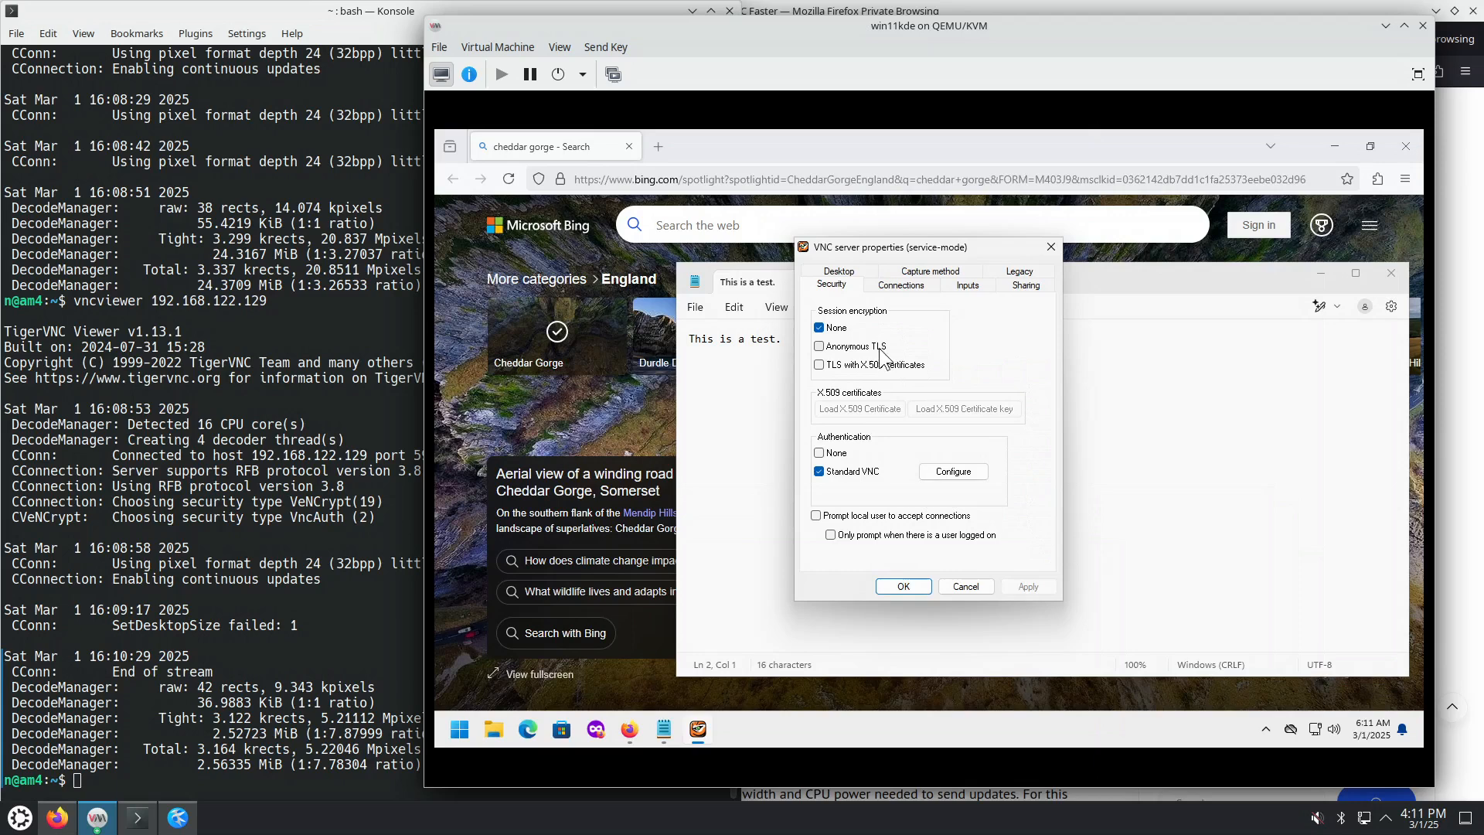
pyautogui.click(820, 347)
# Step: Set the server's capture method to VNC hooks with console polling and save the options
pyautogui.click(901, 288)
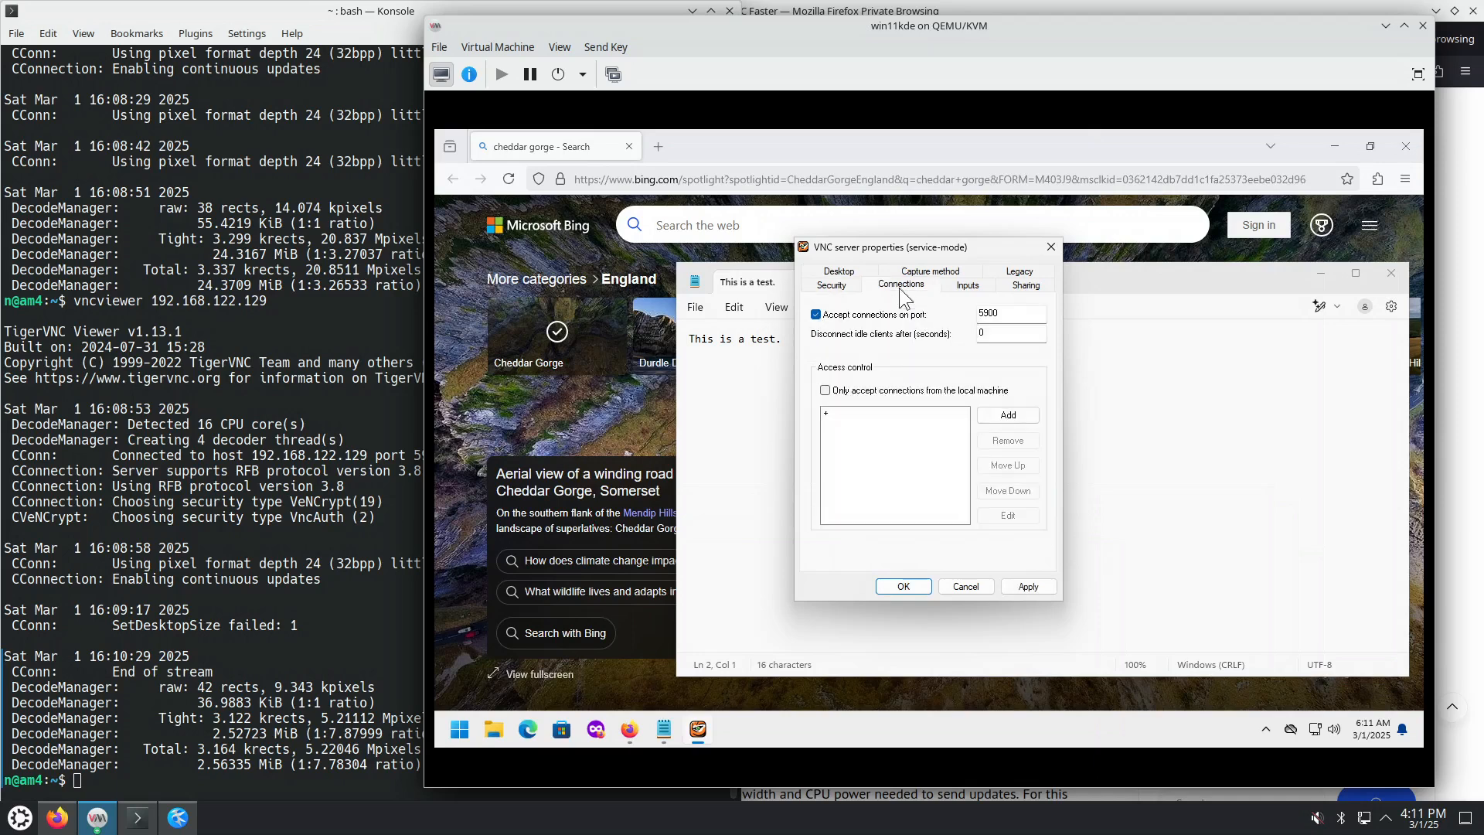
pyautogui.click(970, 282)
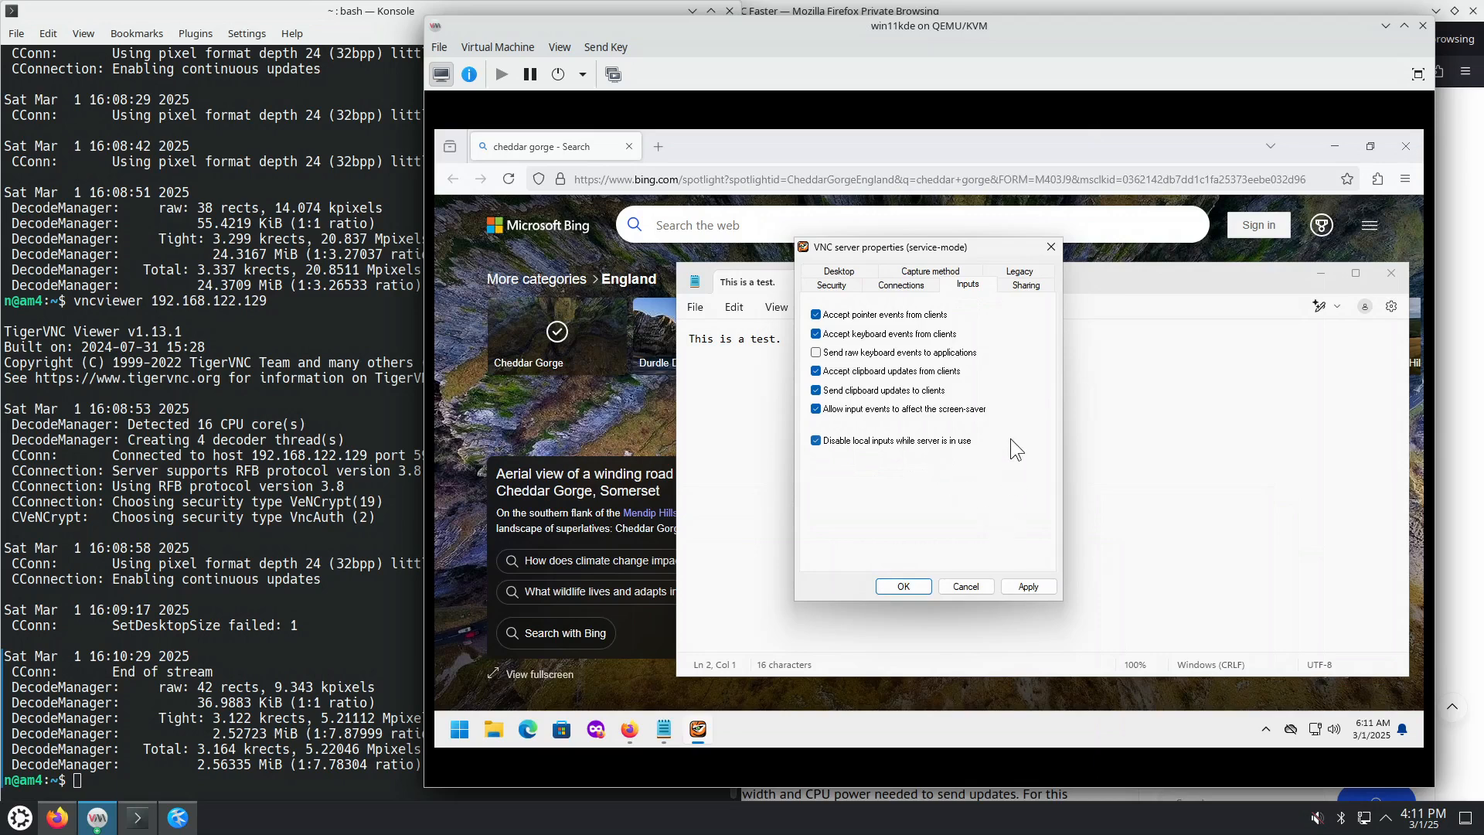
pyautogui.click(1033, 285)
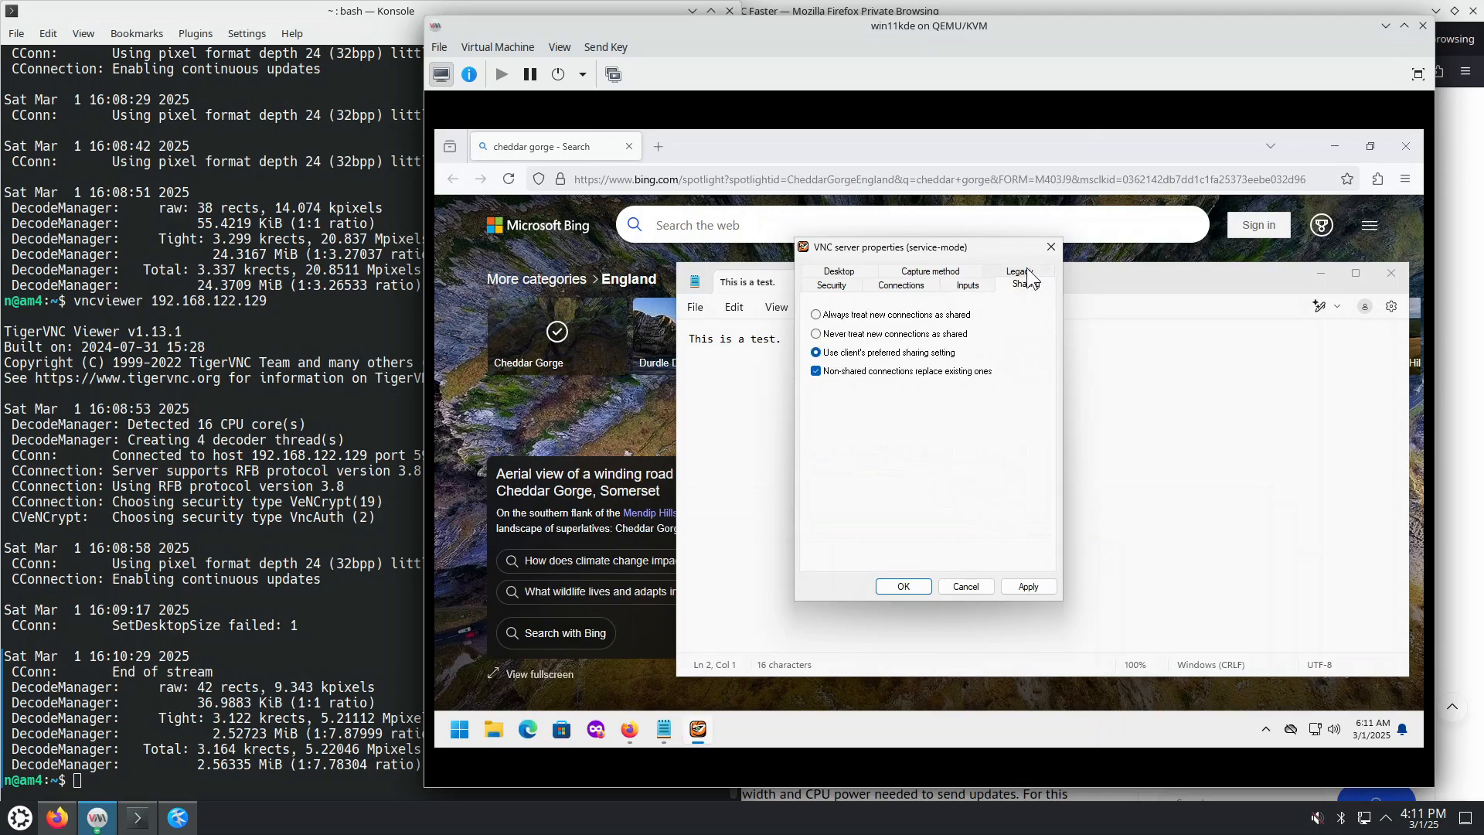
pyautogui.click(1031, 272)
pyautogui.click(942, 285)
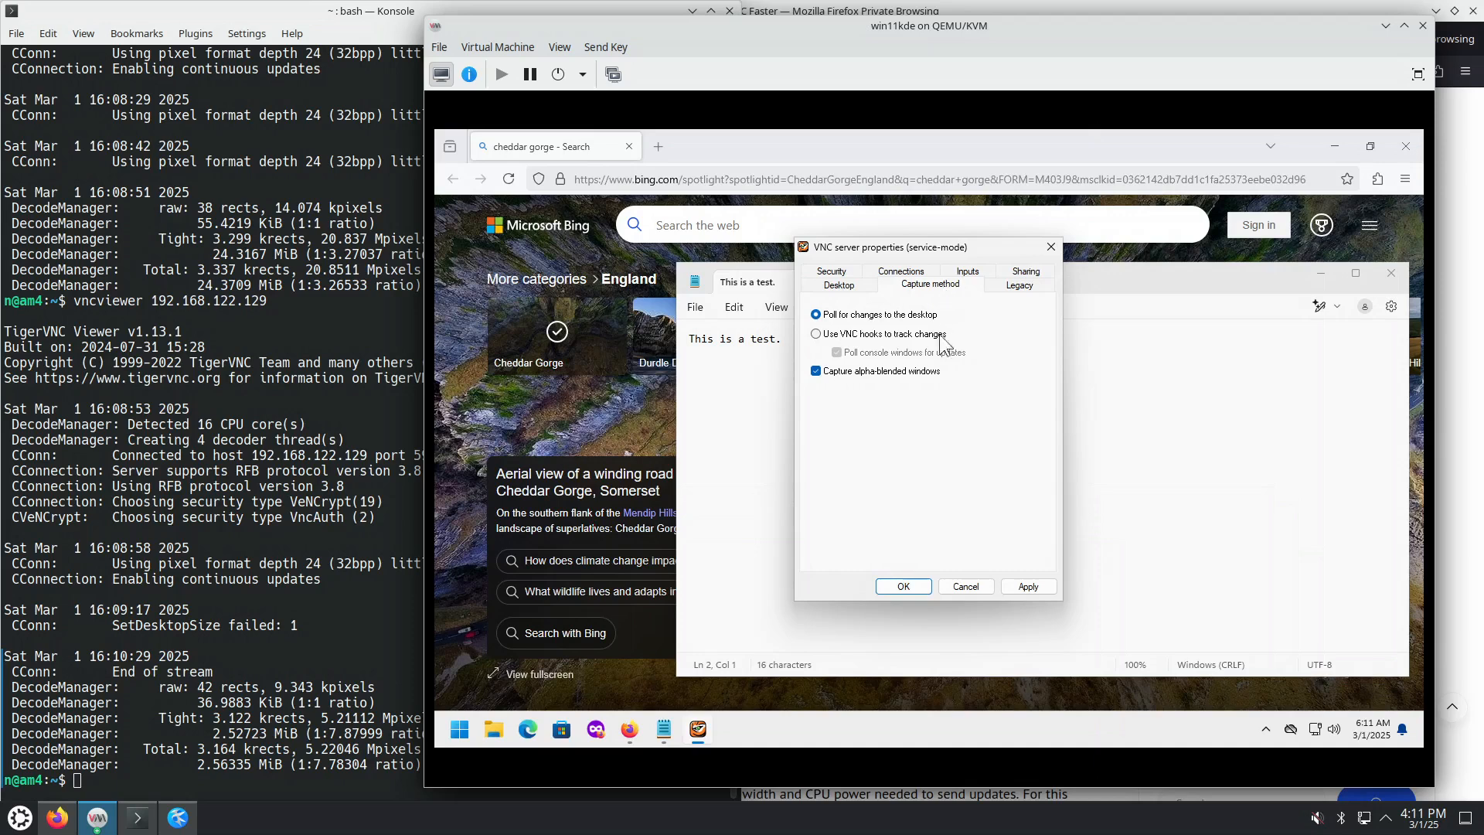
pyautogui.click(864, 335)
pyautogui.click(917, 586)
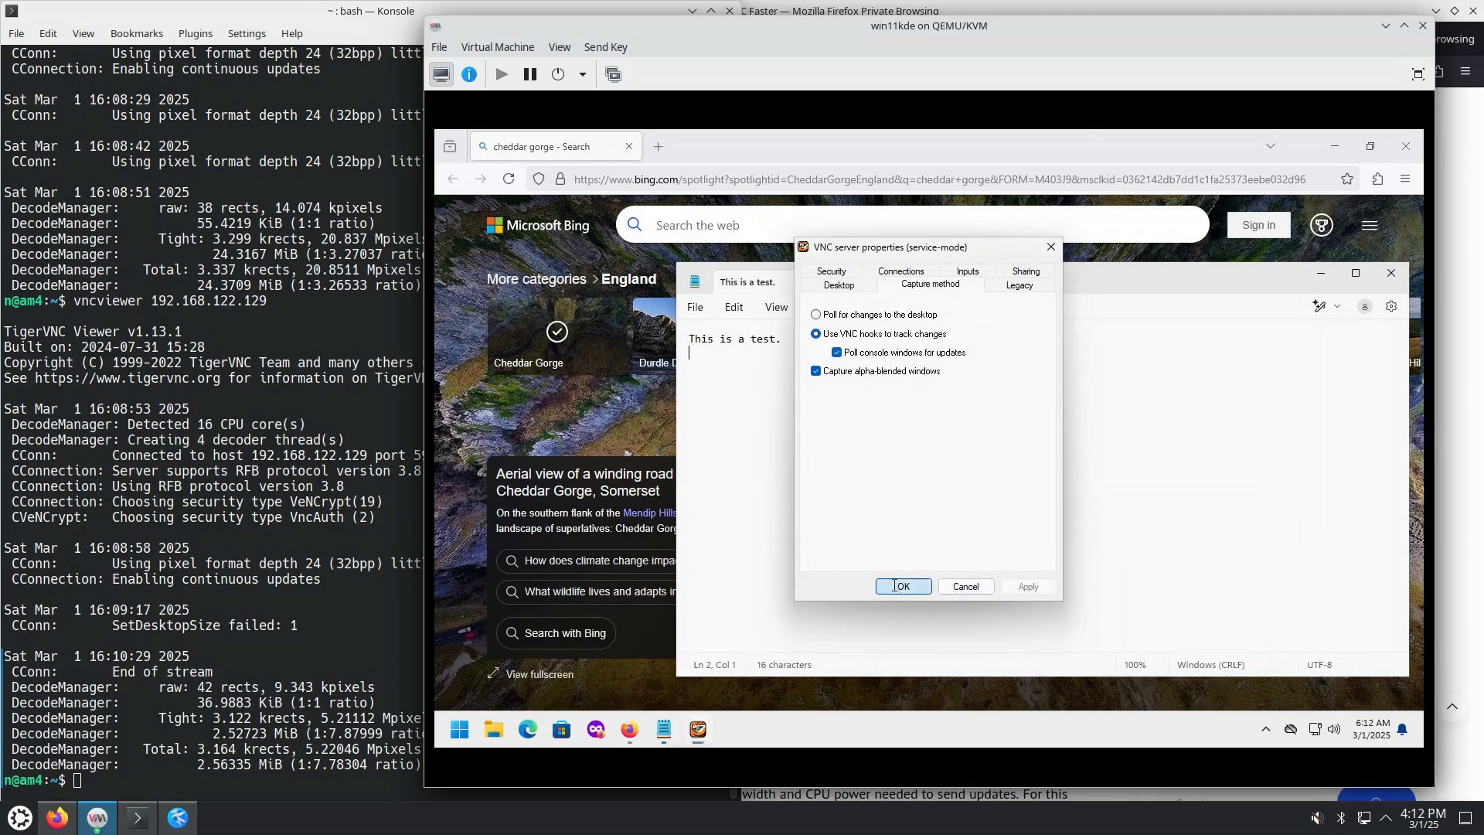
pyautogui.click(322, 590)
# Step: Rerun vncviewer 192.168.122.129 and connect with the VNC password
pyautogui.press('Up')
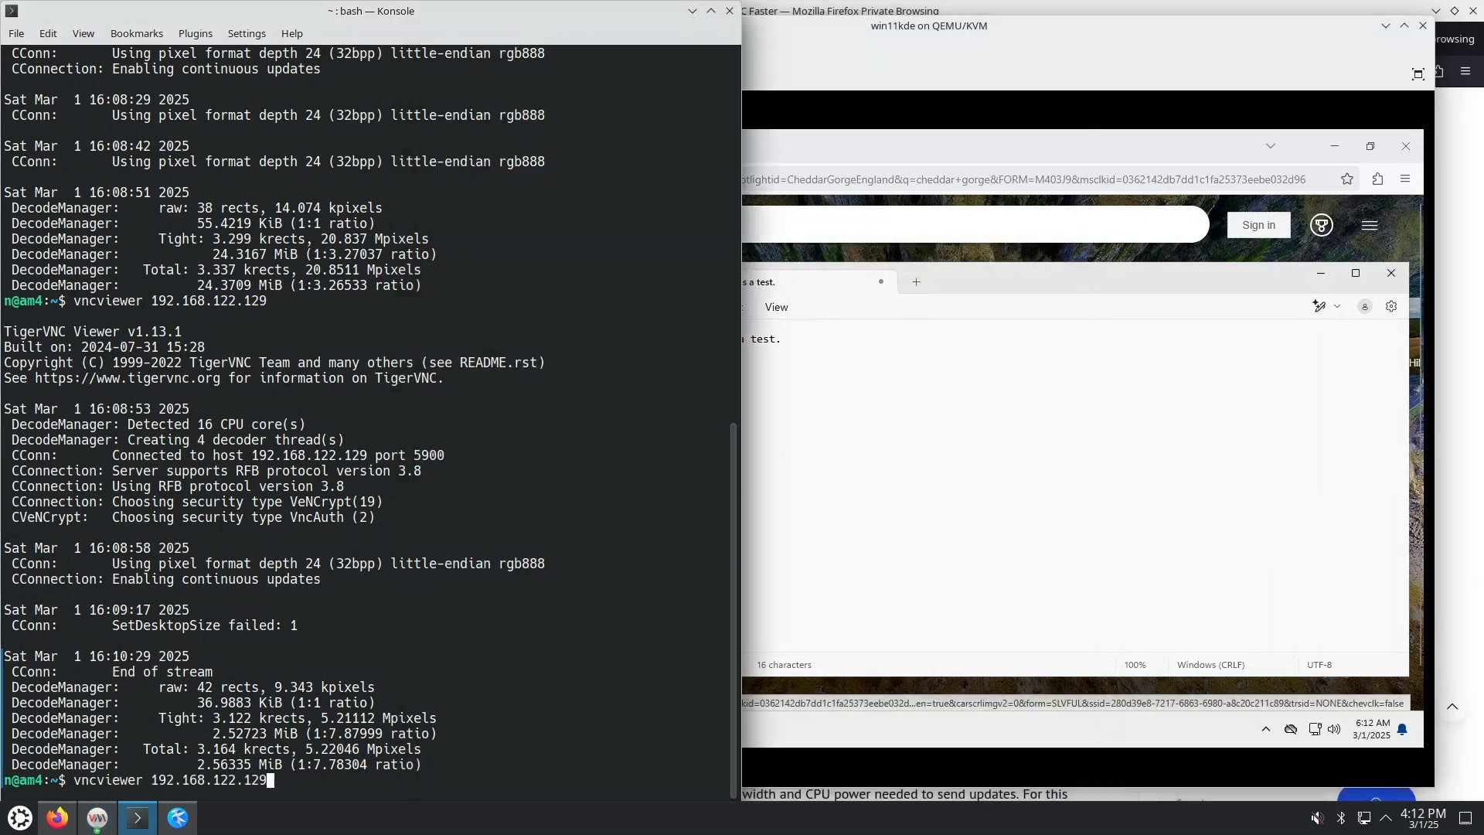
pyautogui.press('Return')
pyautogui.write('****')
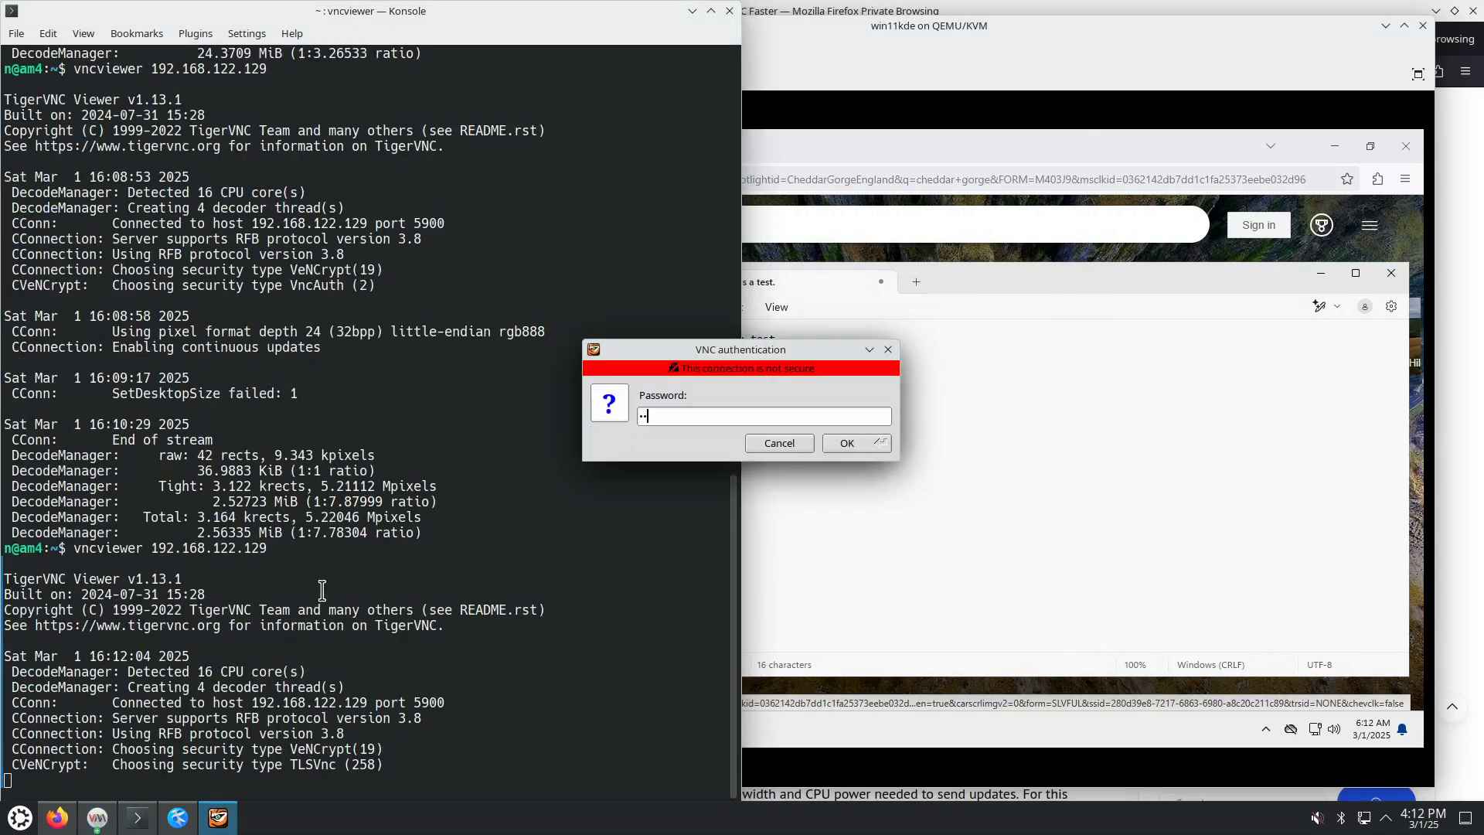
pyautogui.write('***')
pyautogui.press('Return')
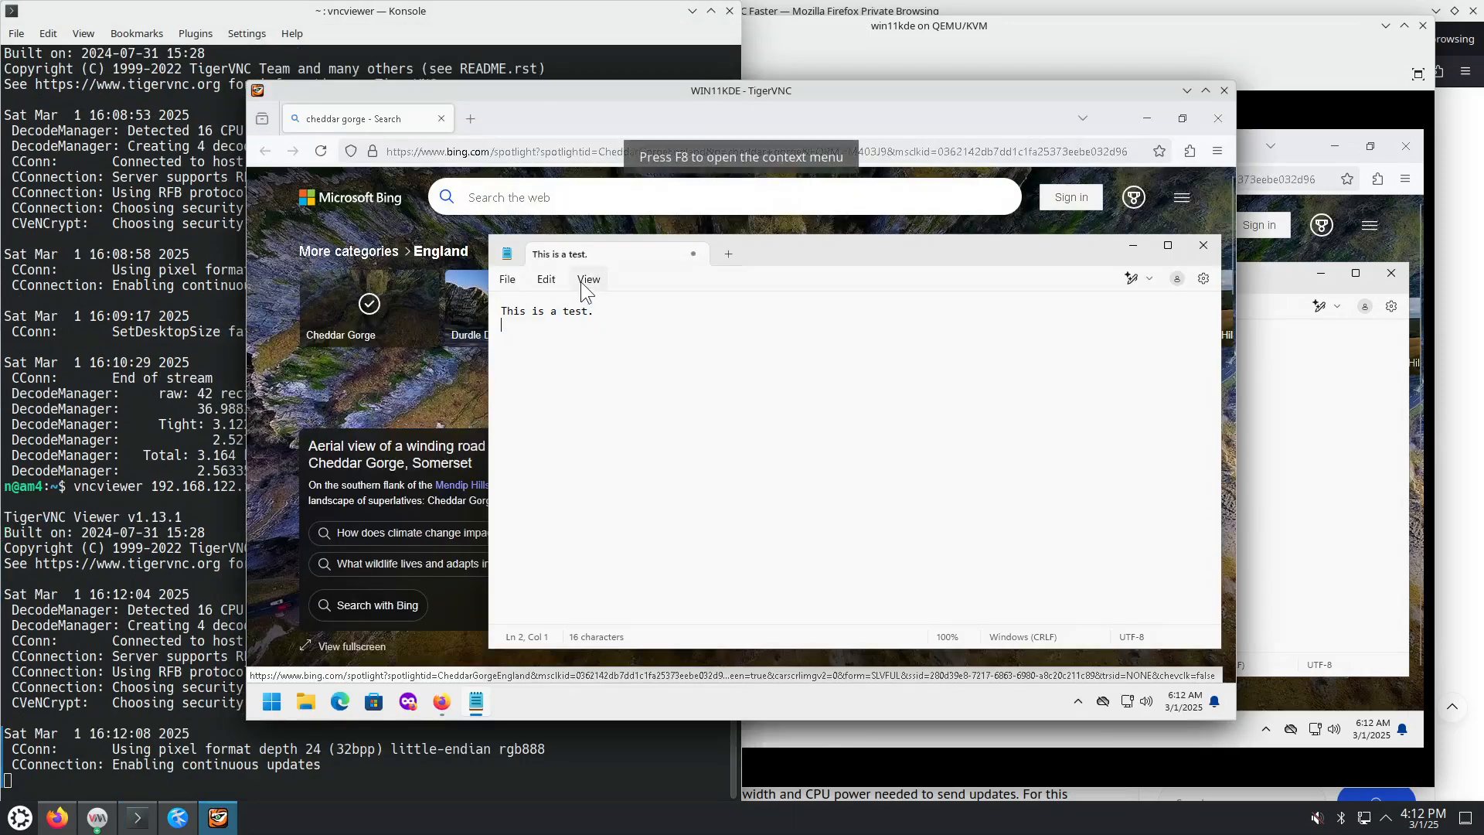
# Step: Test Notepad's View and File menus remotely, then raise the virt-manager console
pyautogui.click(584, 280)
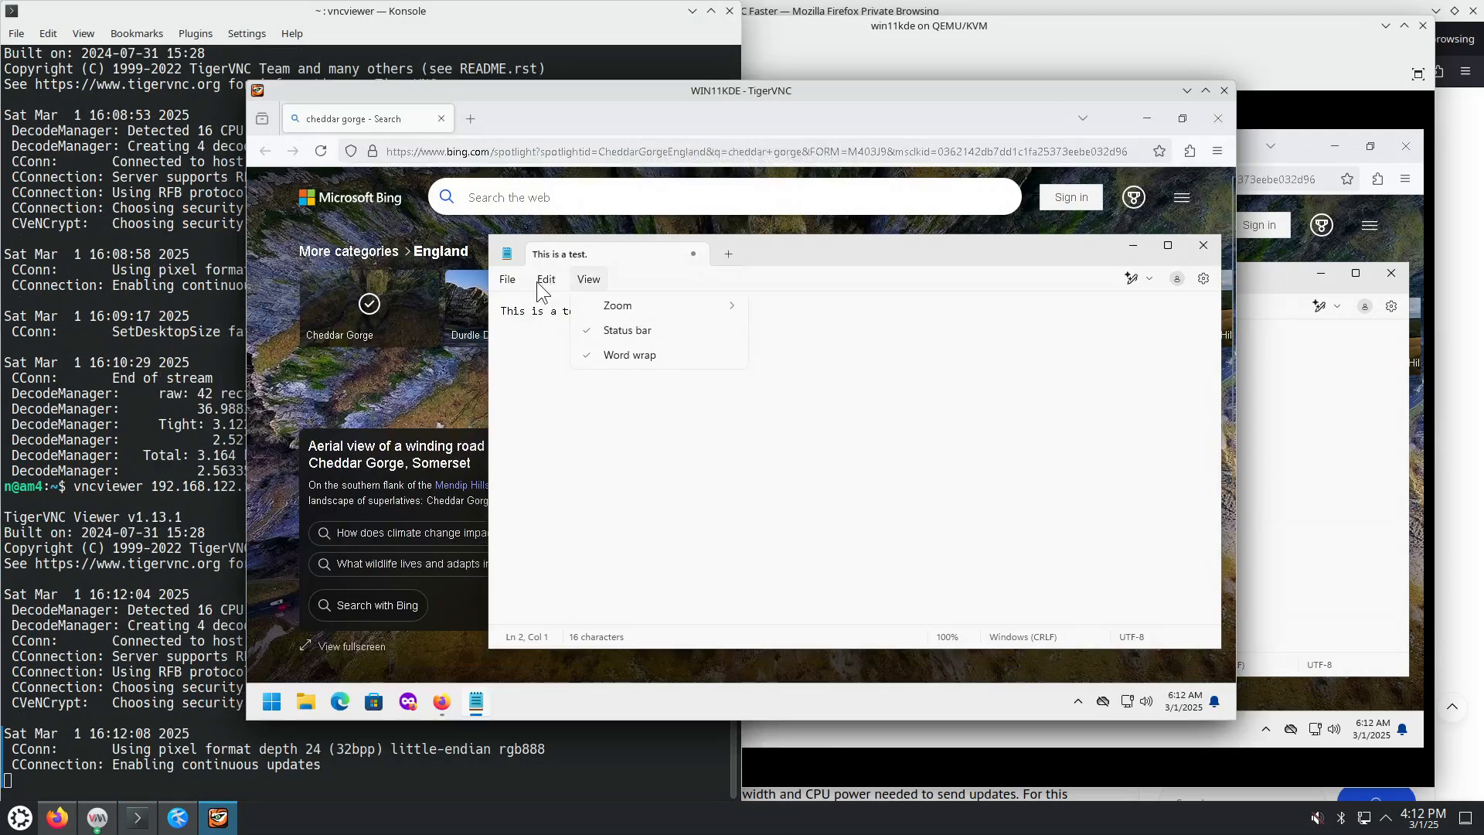
pyautogui.click(507, 280)
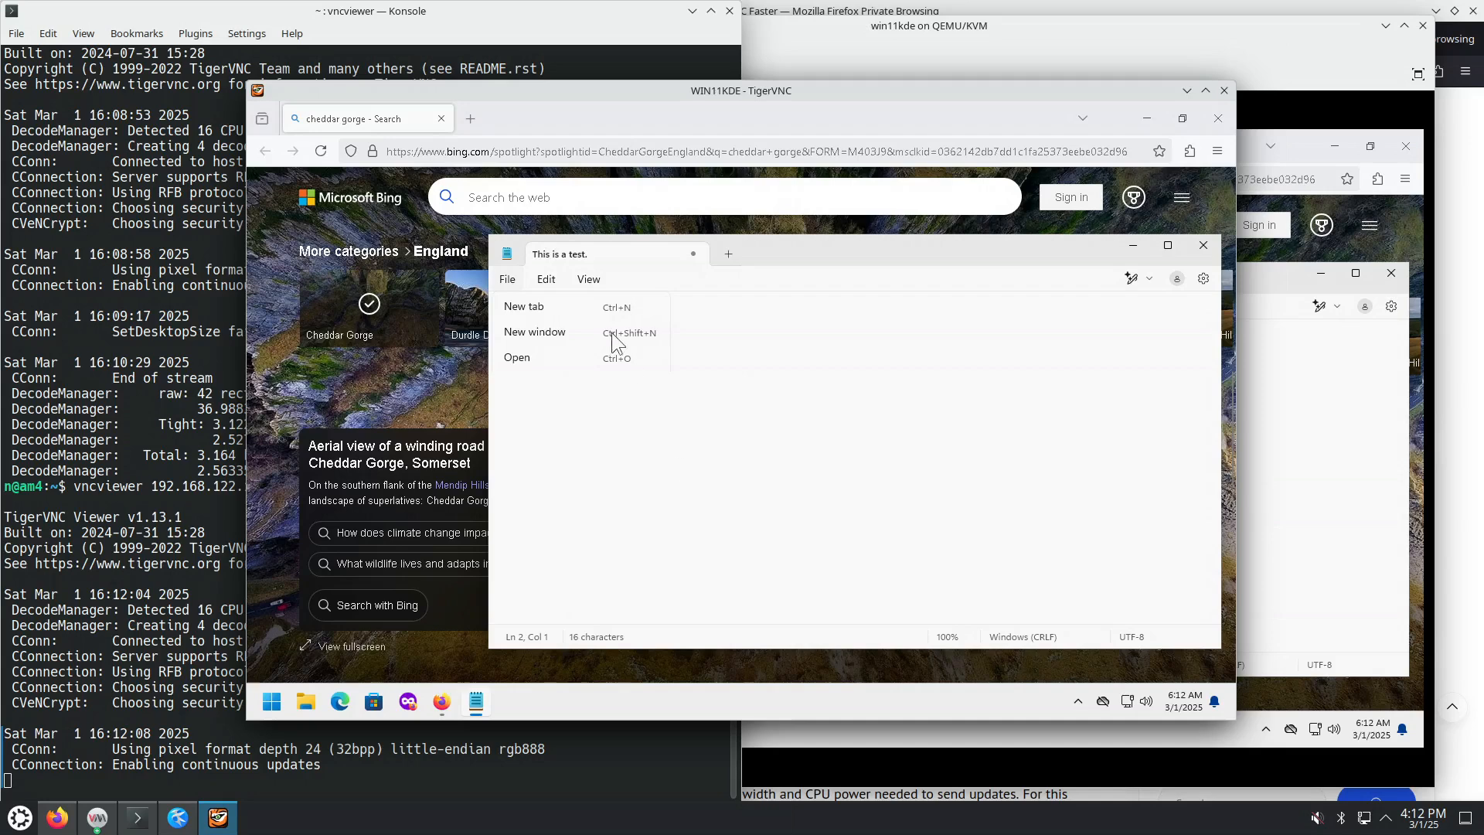
pyautogui.click(1282, 471)
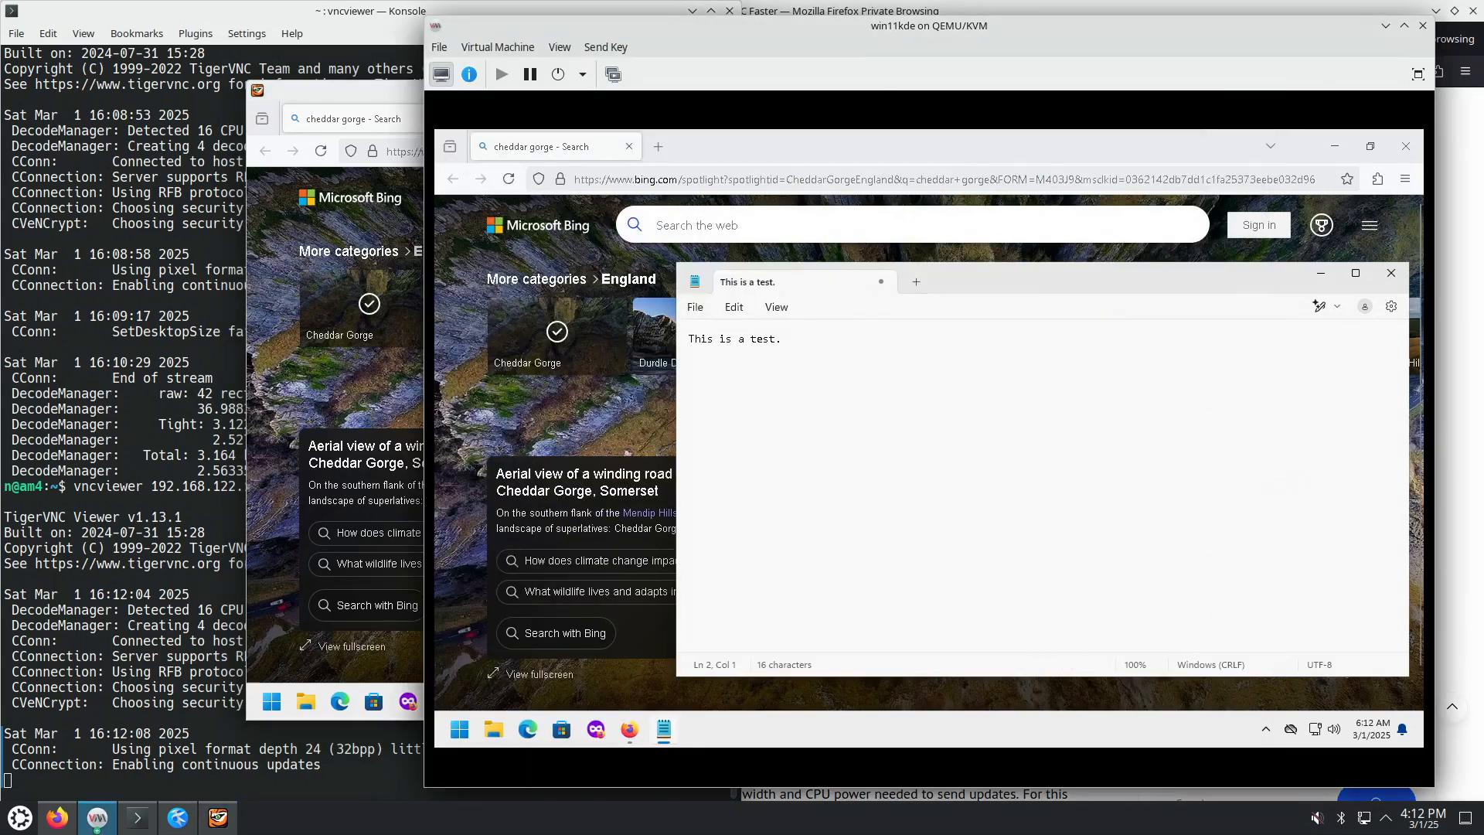
# Step: Show hidden tray icons and open the VNC server's tray menu
pyautogui.click(1265, 729)
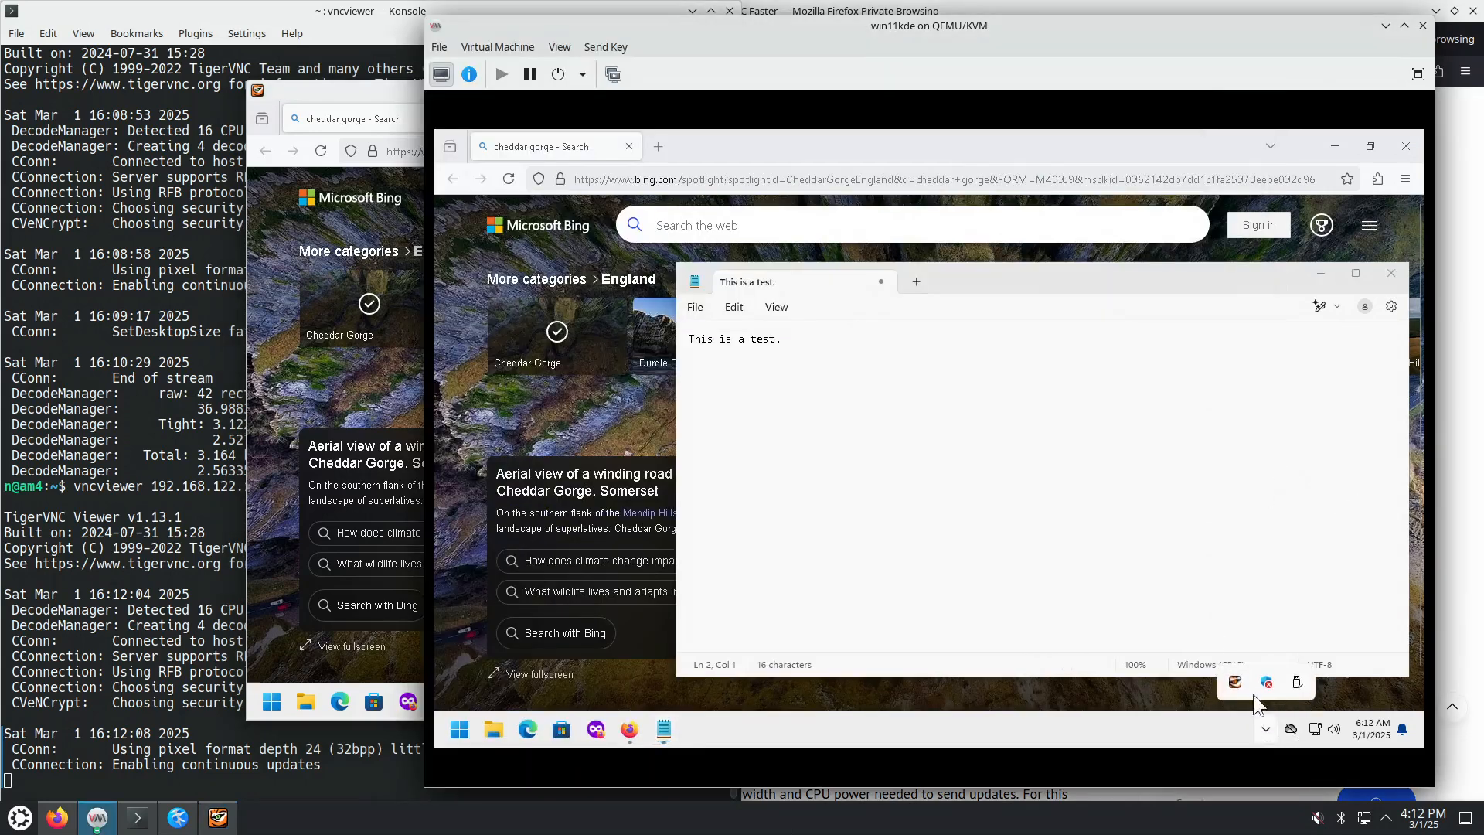
pyautogui.rightClick(1232, 682)
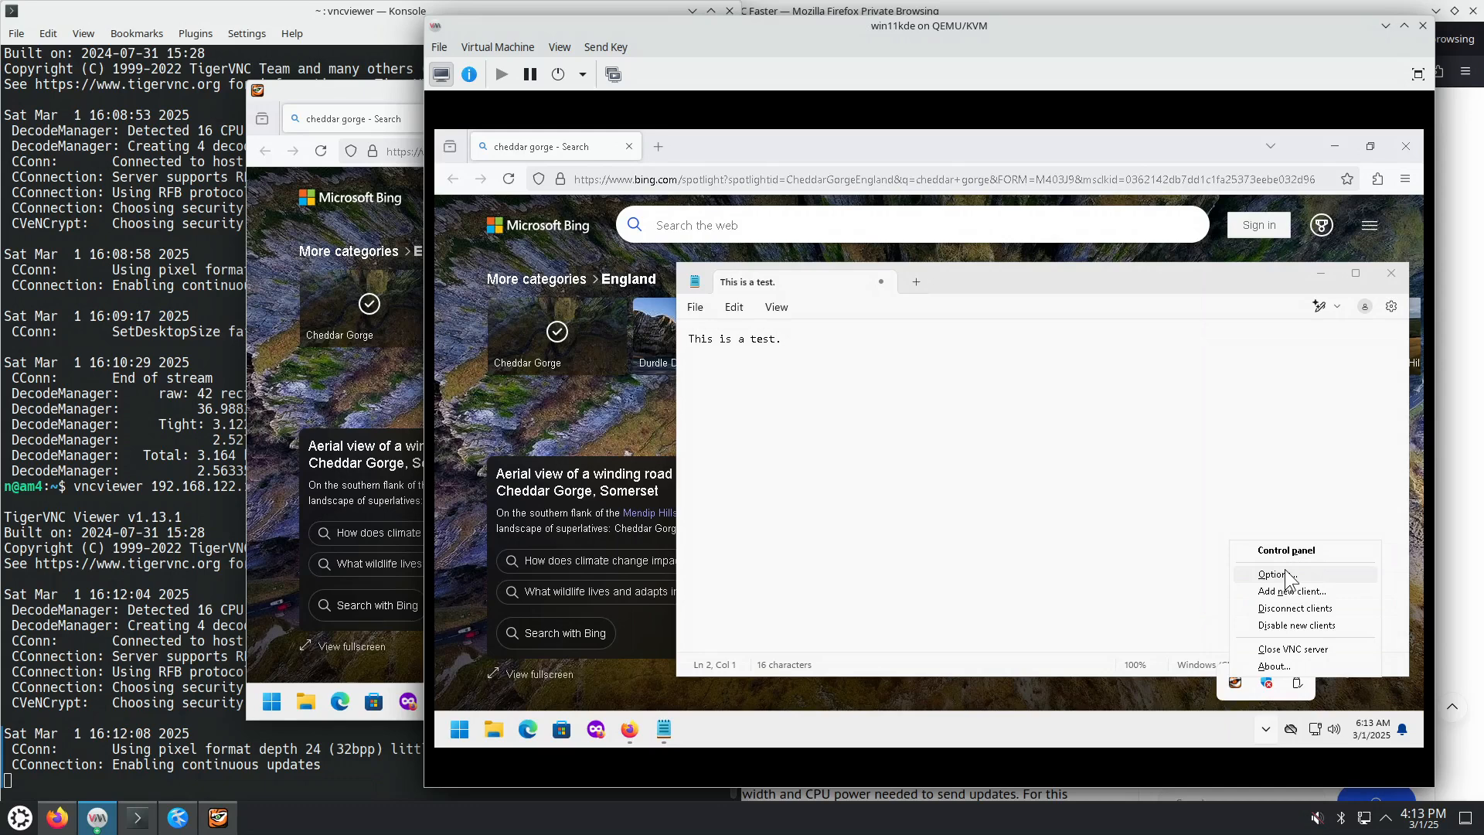
# Step: Switch the VNC server capture method to 'Poll for changes to the desktop', apply and close
pyautogui.click(1274, 575)
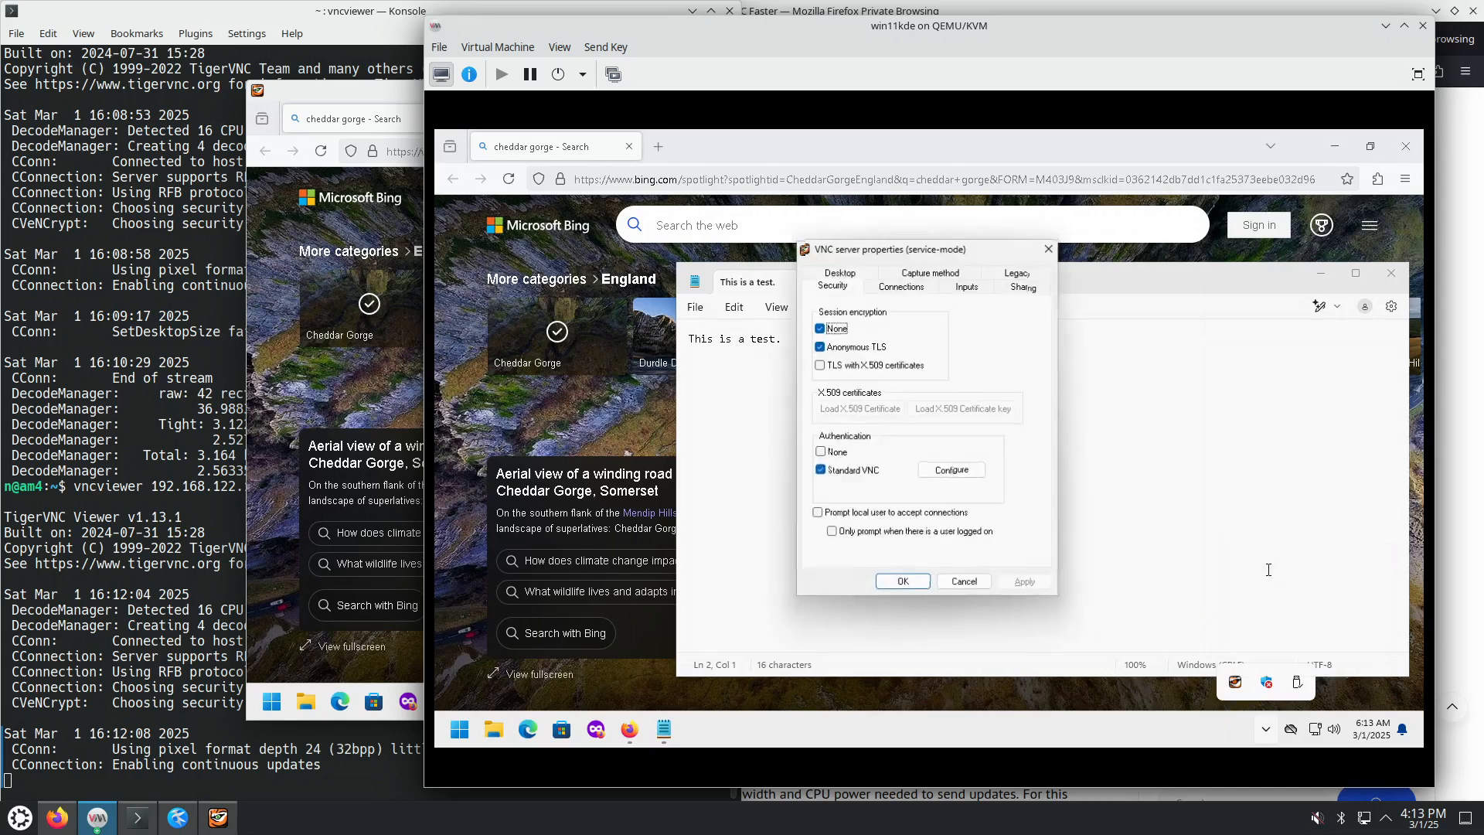
pyautogui.click(1025, 286)
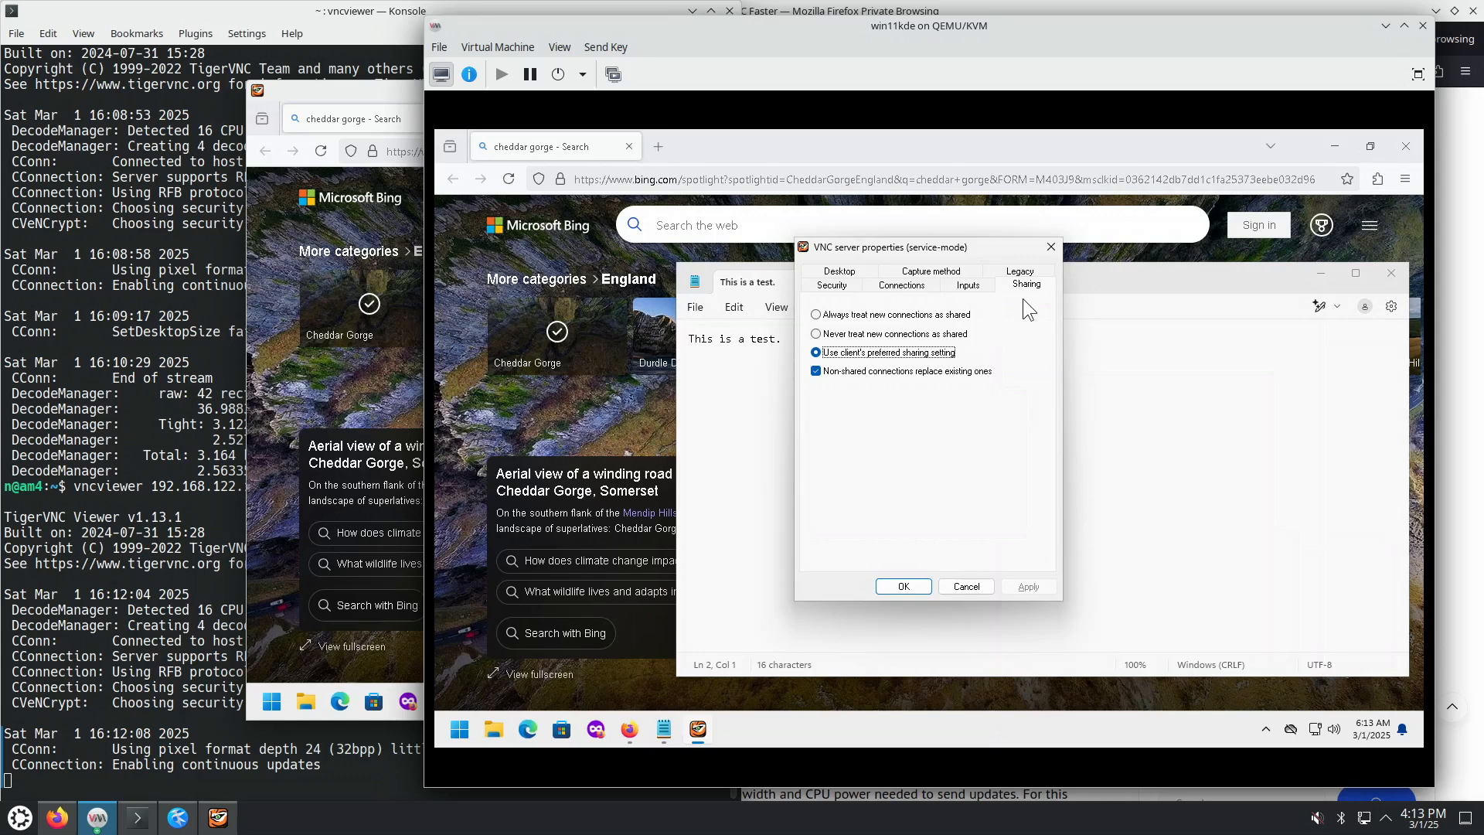
pyautogui.click(957, 284)
pyautogui.click(924, 285)
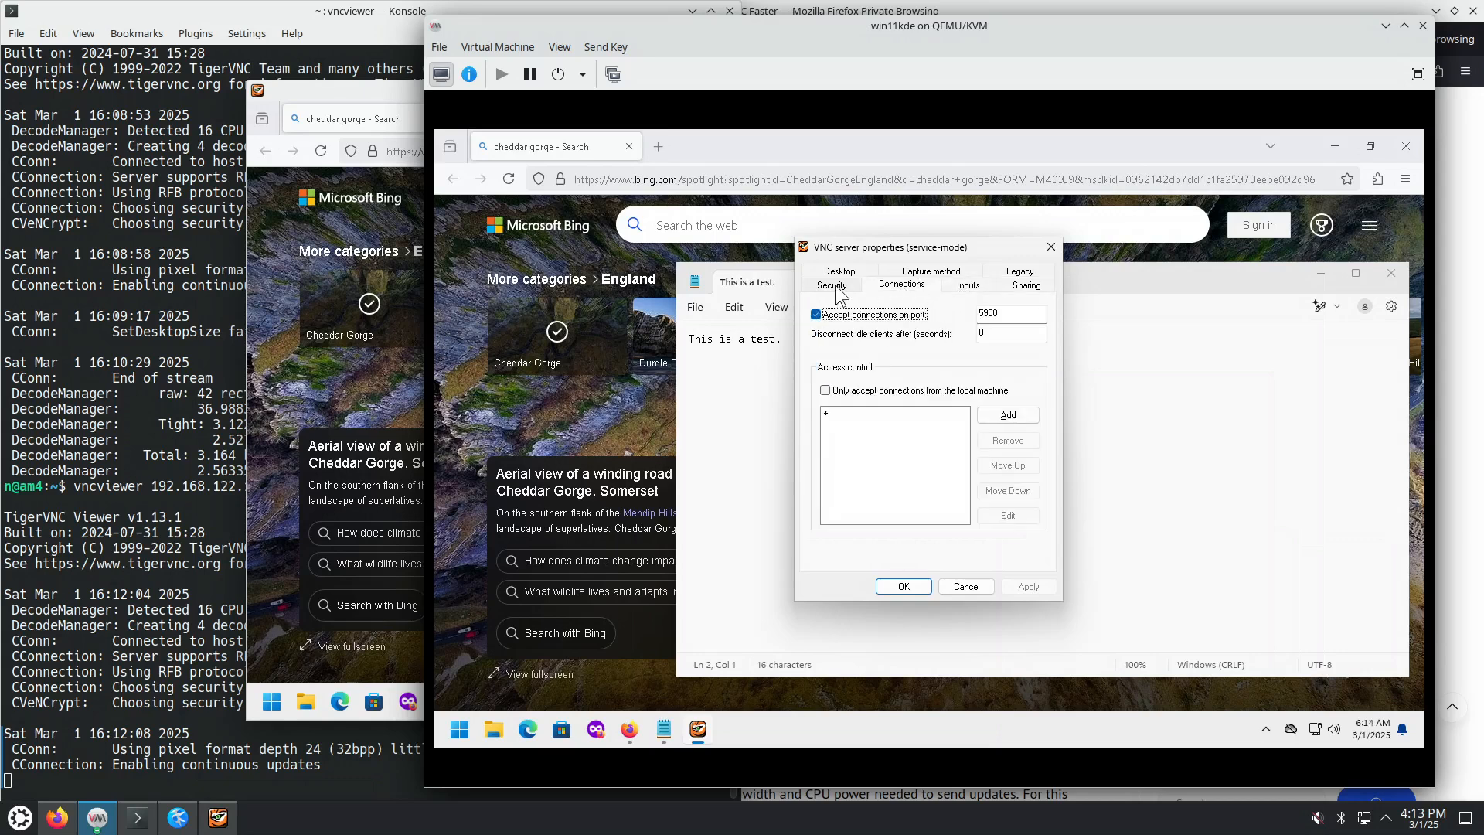
pyautogui.click(837, 285)
pyautogui.click(833, 271)
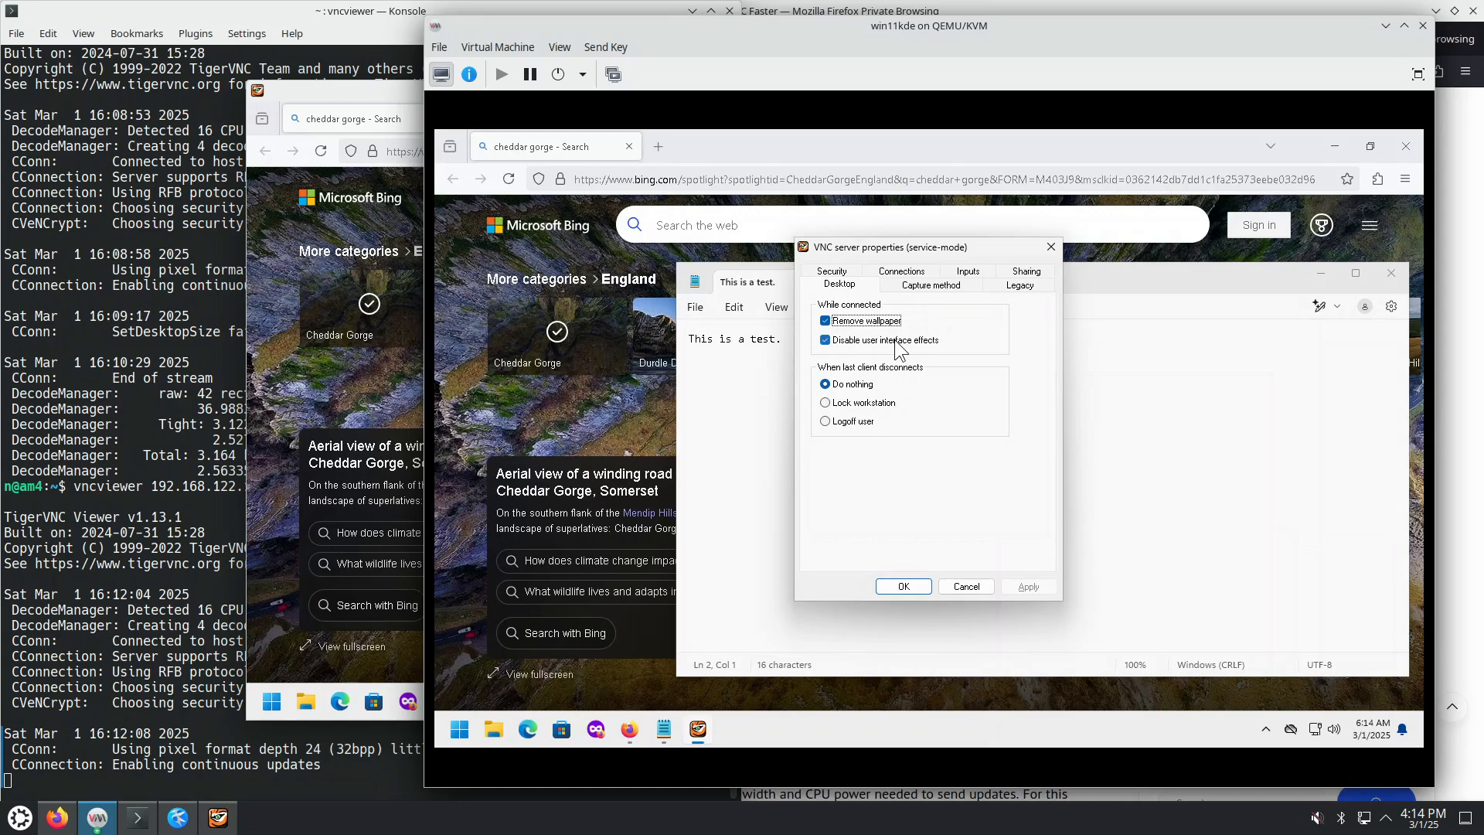
pyautogui.click(932, 285)
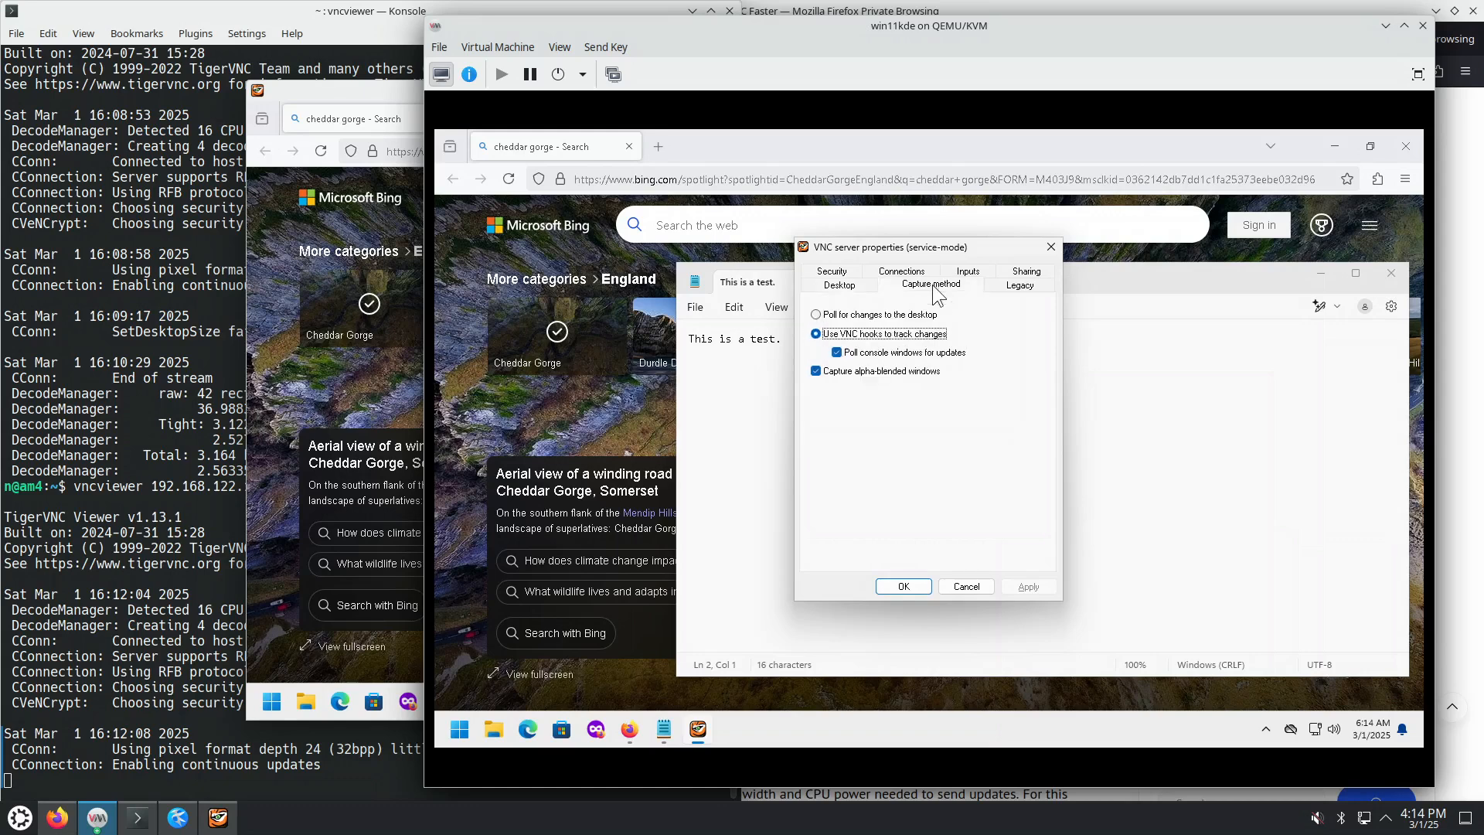
pyautogui.click(918, 314)
pyautogui.click(1028, 587)
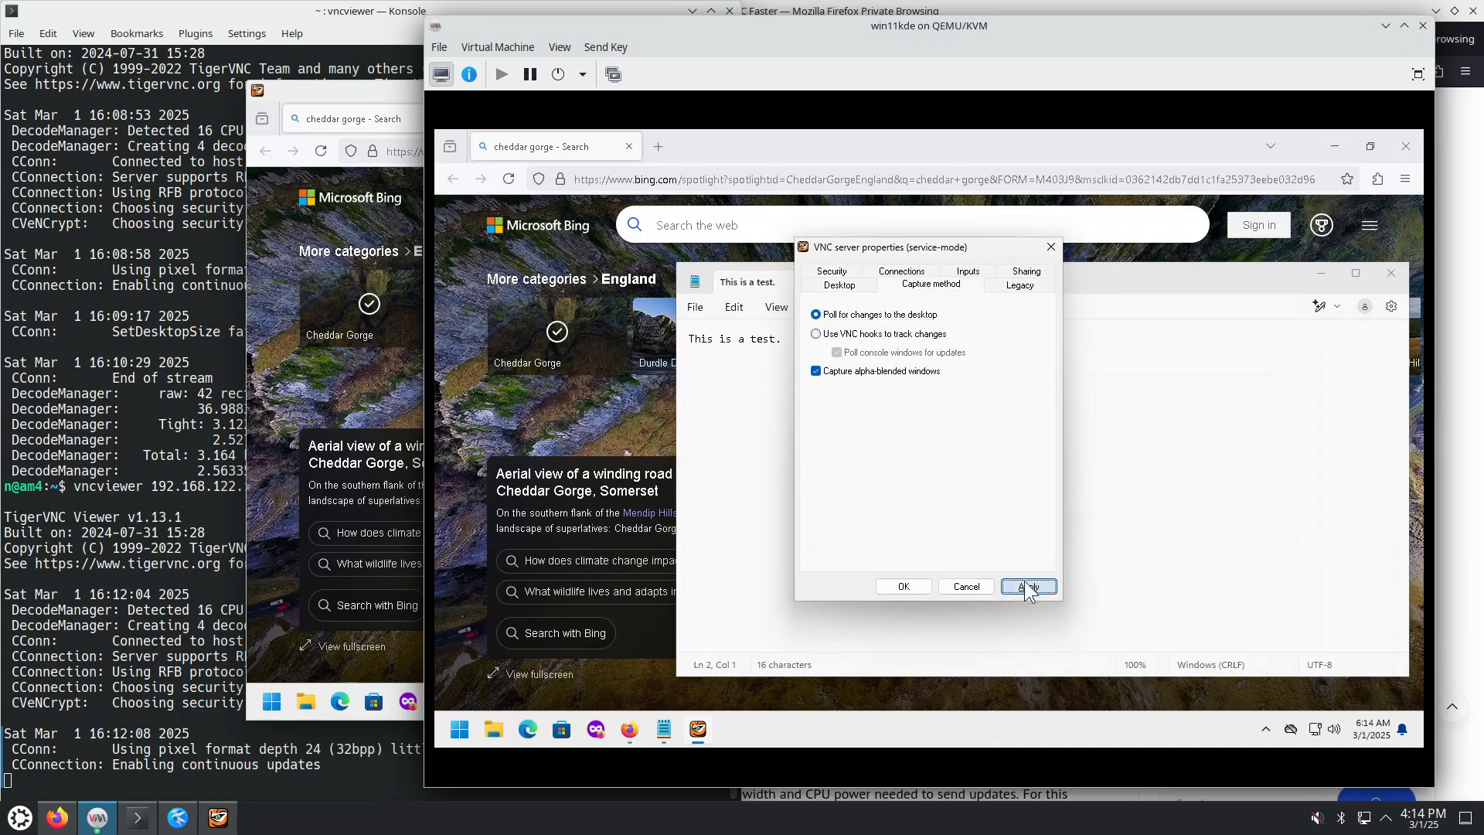
pyautogui.click(891, 588)
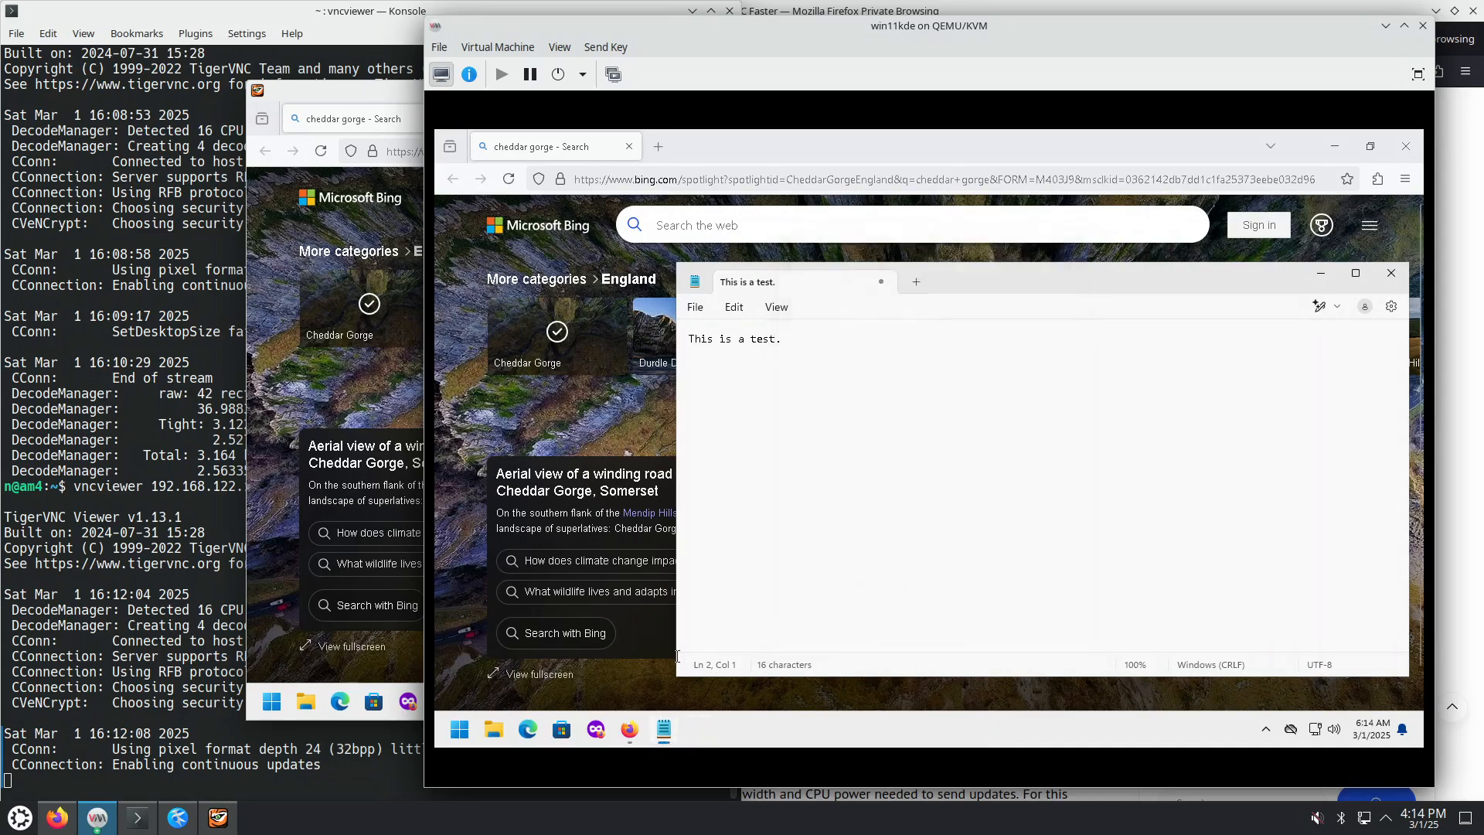
# Step: Open Windows Settings' advanced system settings and briefly check the Performance Options
pyautogui.rightClick(464, 719)
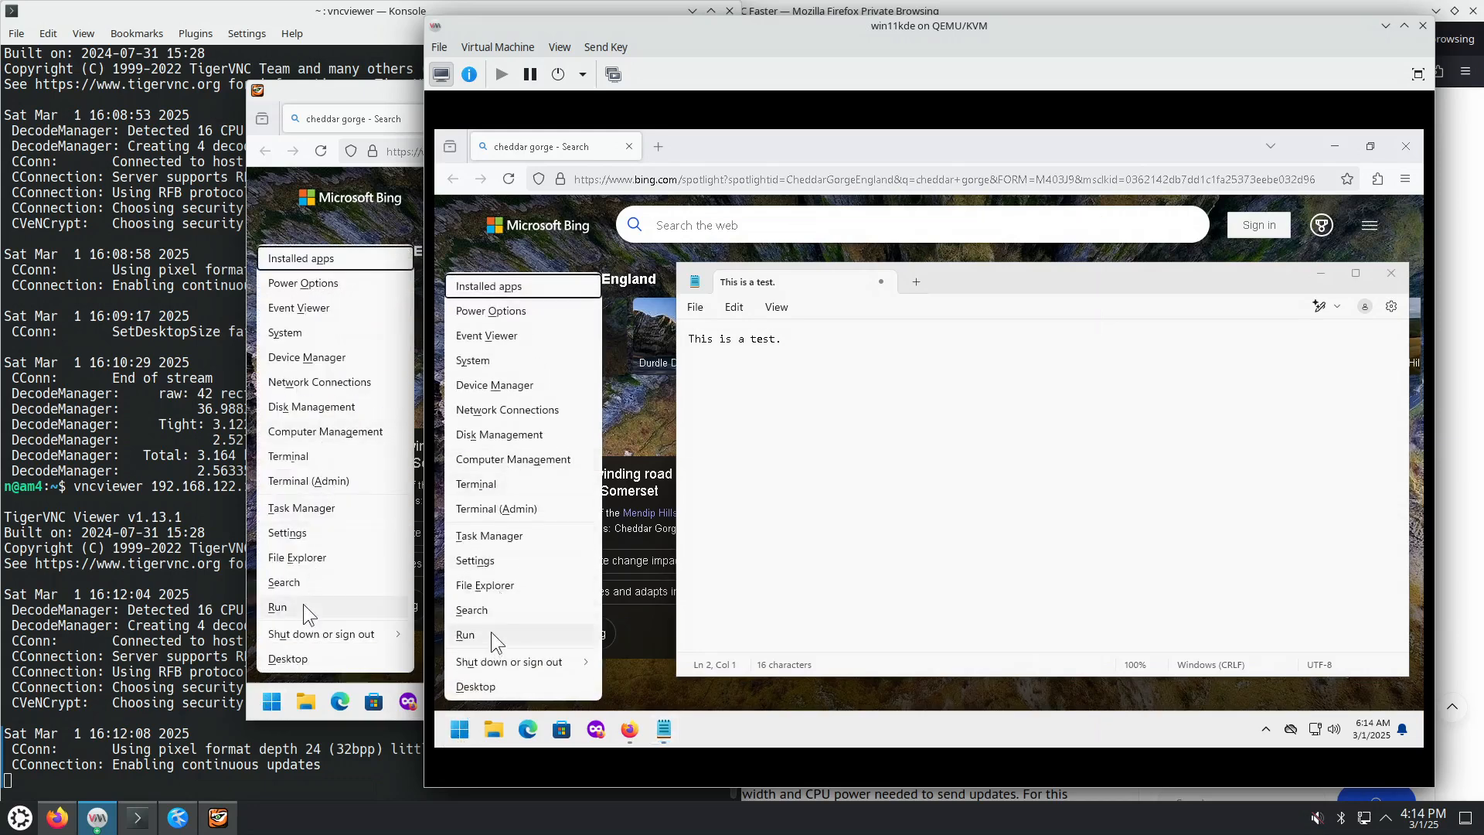
pyautogui.click(506, 571)
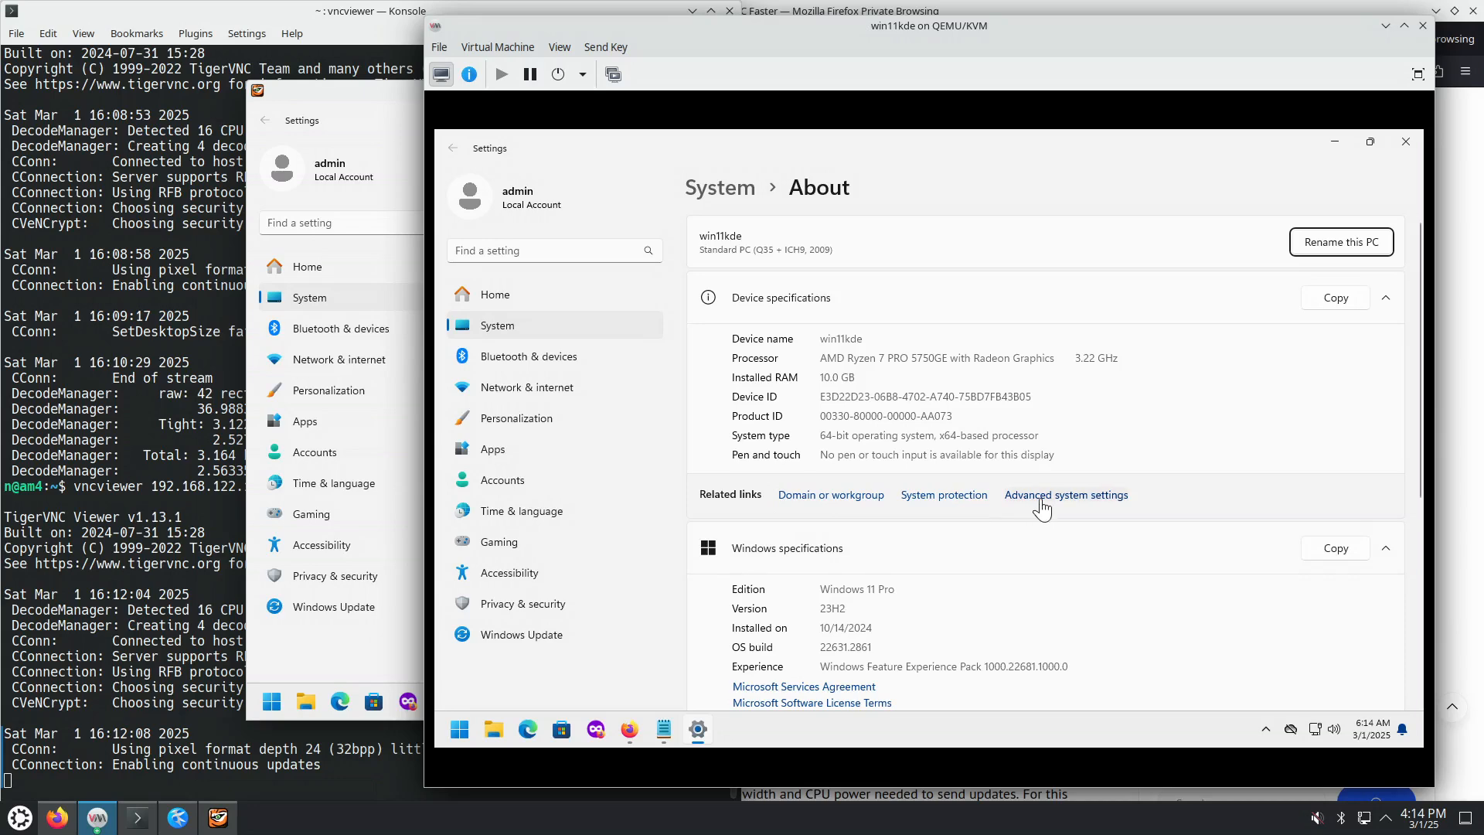
pyautogui.click(1006, 497)
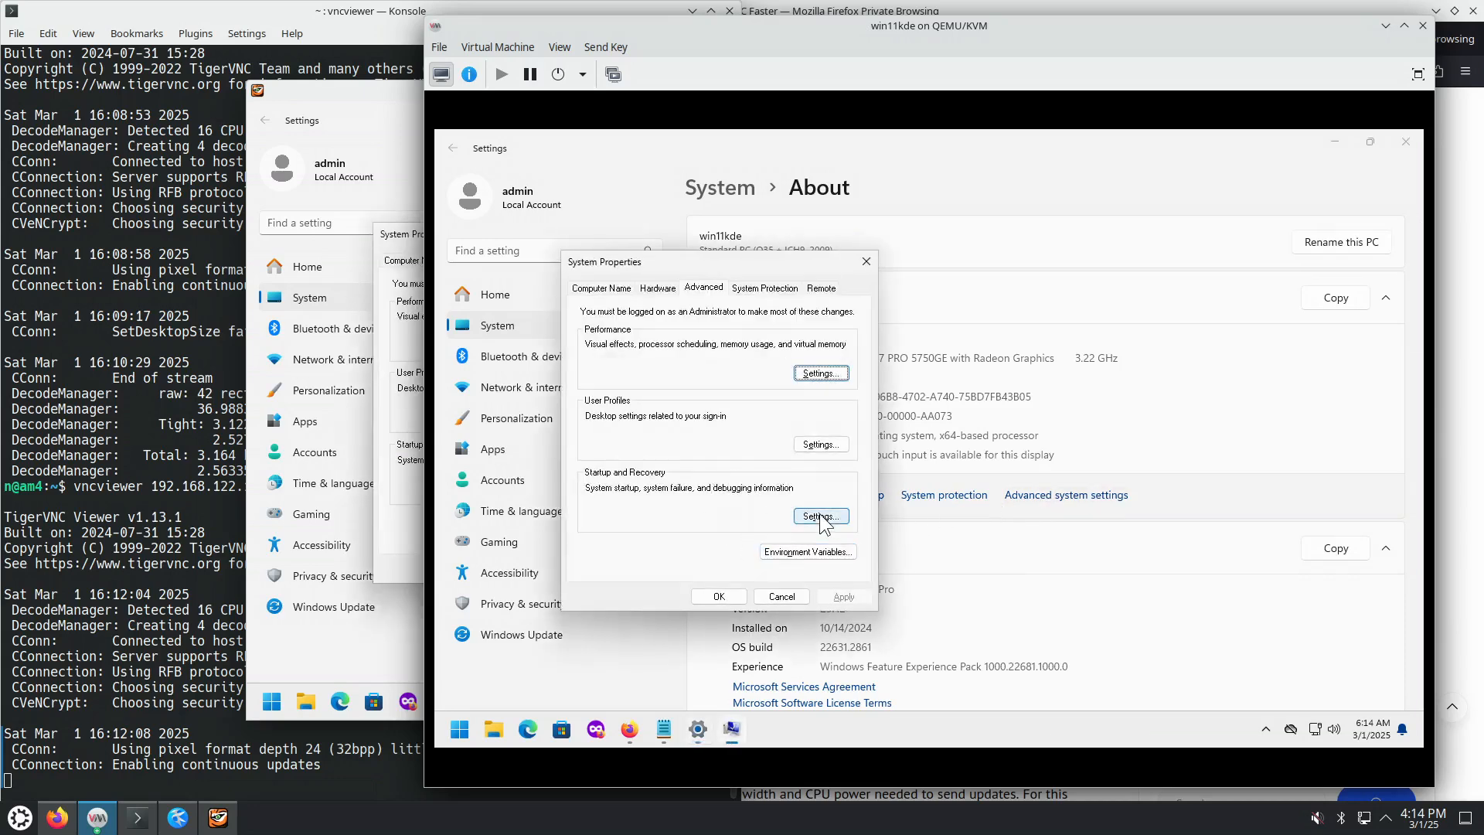
pyautogui.click(821, 374)
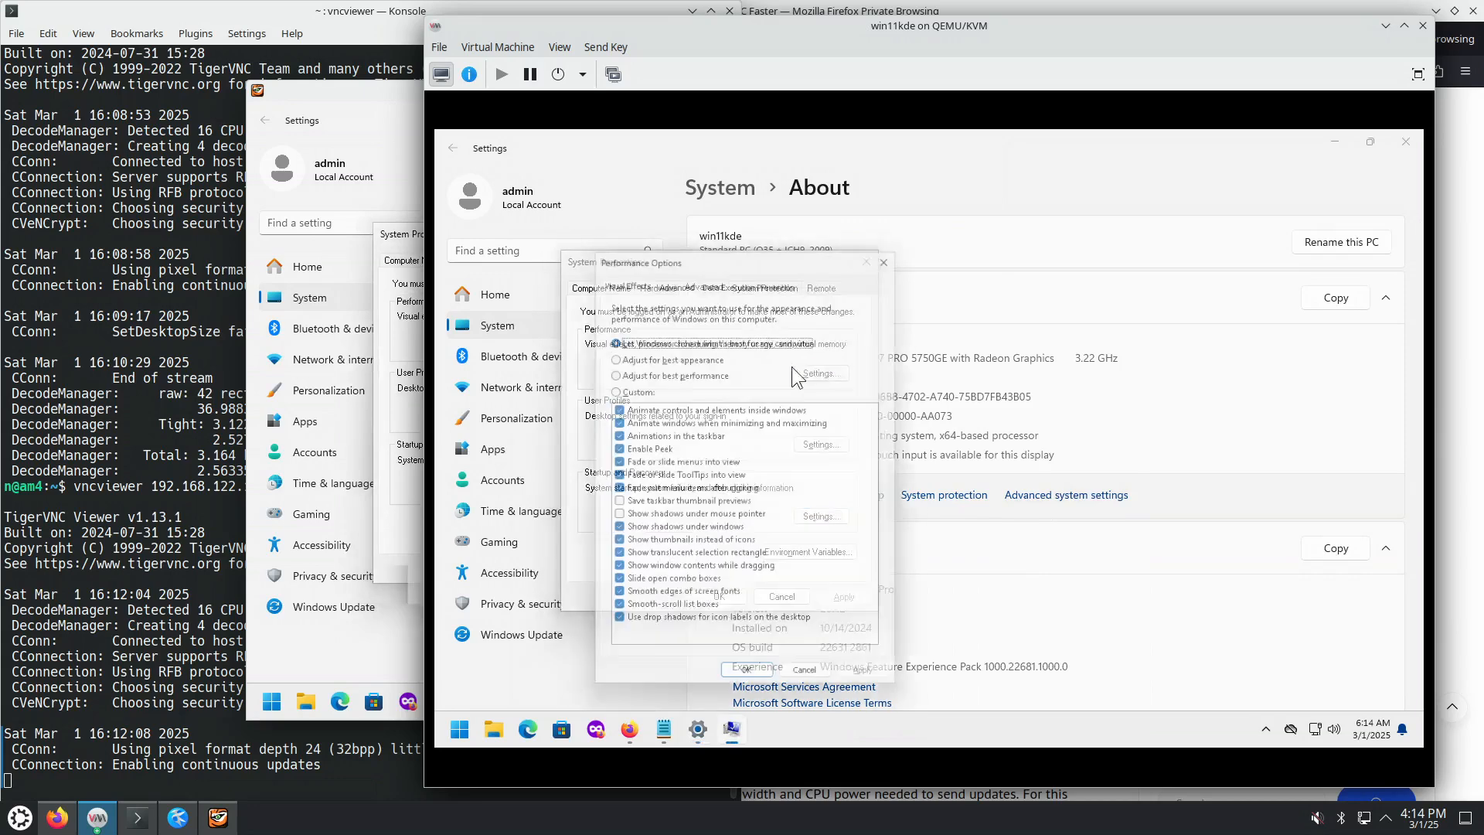
pyautogui.moveTo(736, 248); pyautogui.dragTo(1145, 160)
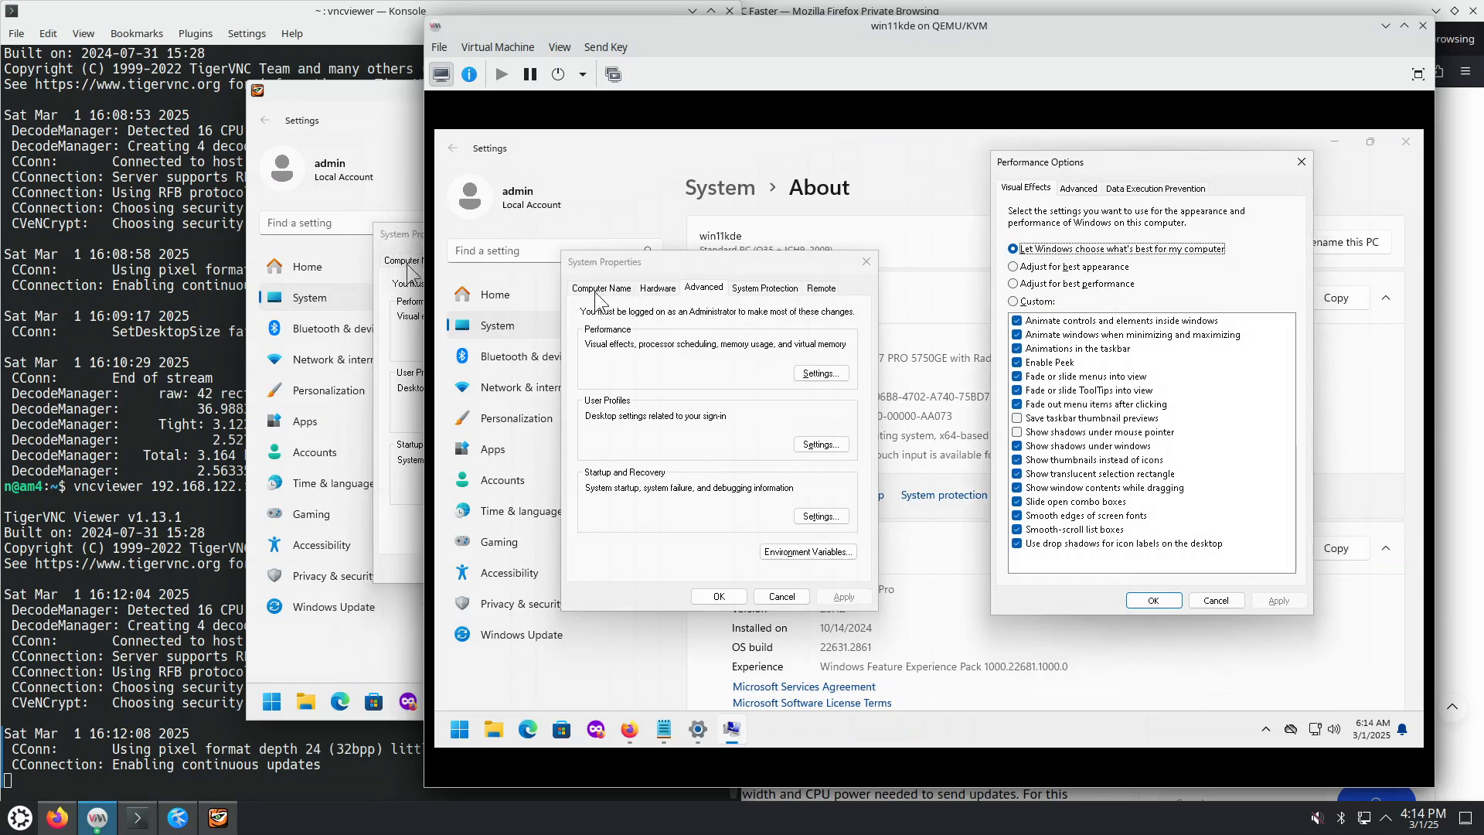
pyautogui.click(1301, 162)
# Step: Browse the Computer Name, Hardware, Remote, System Protection and Advanced tabs of System Properties
pyautogui.click(597, 287)
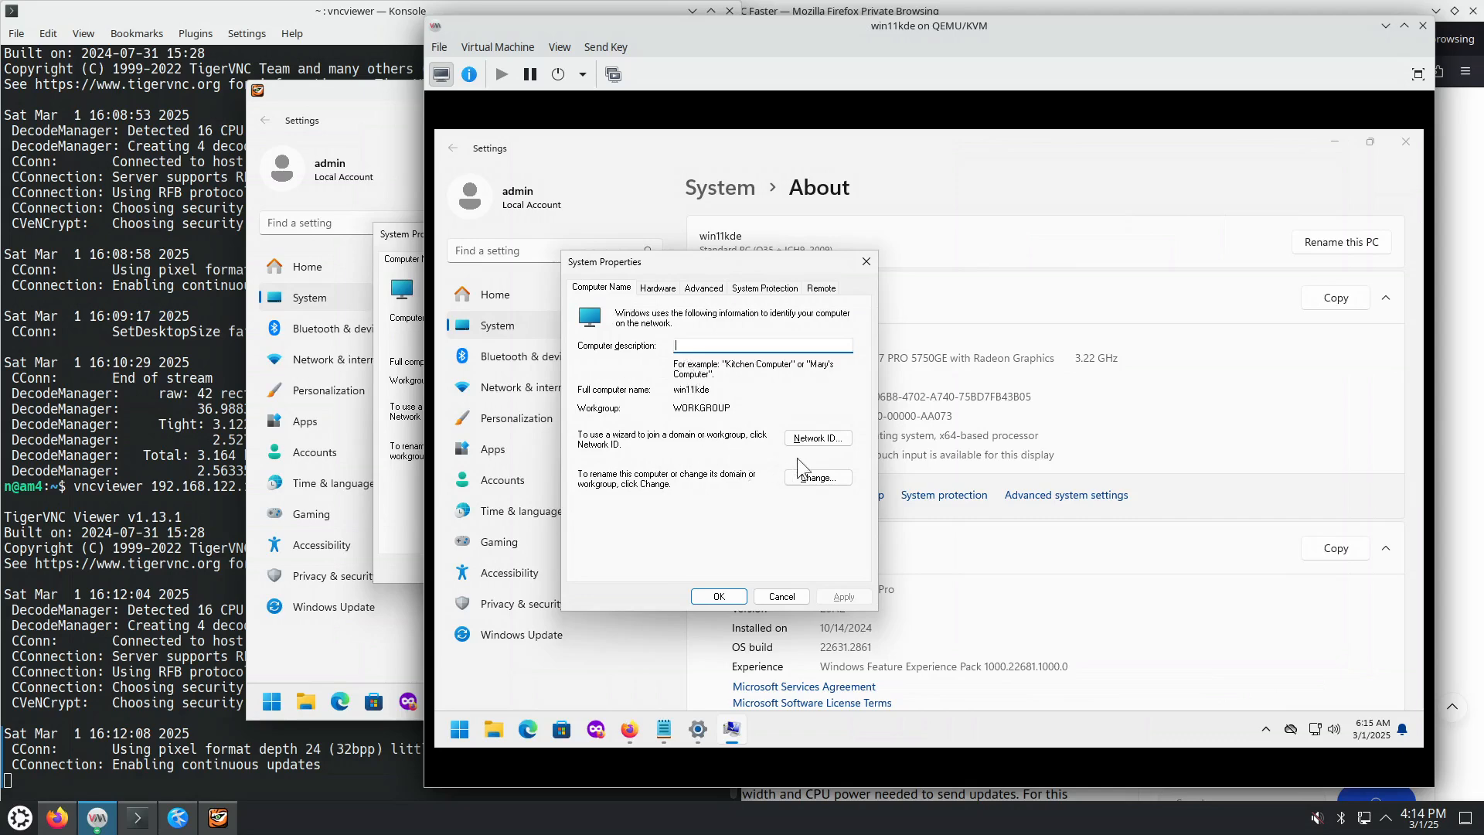
pyautogui.click(657, 288)
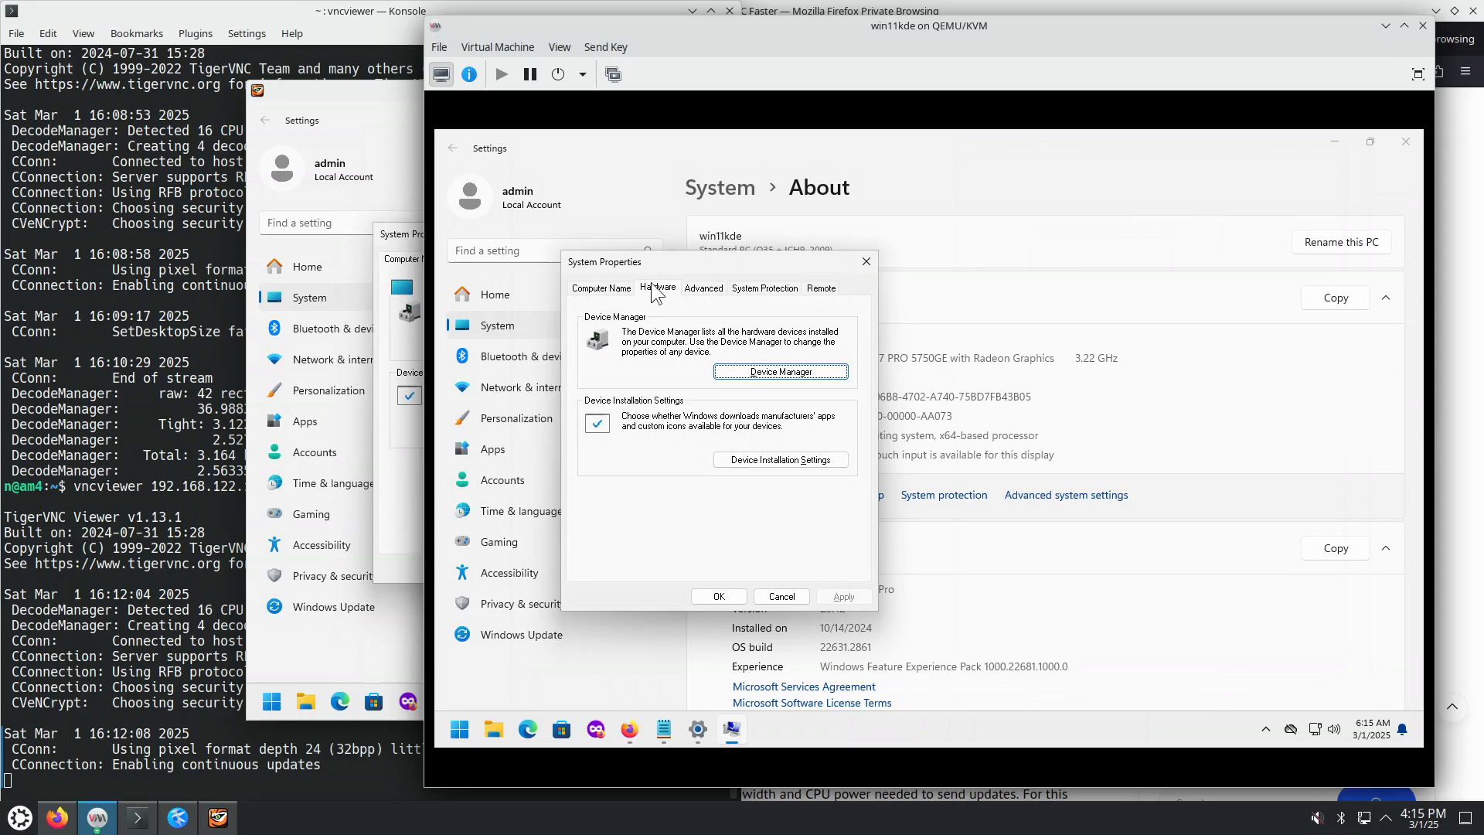
pyautogui.click(821, 292)
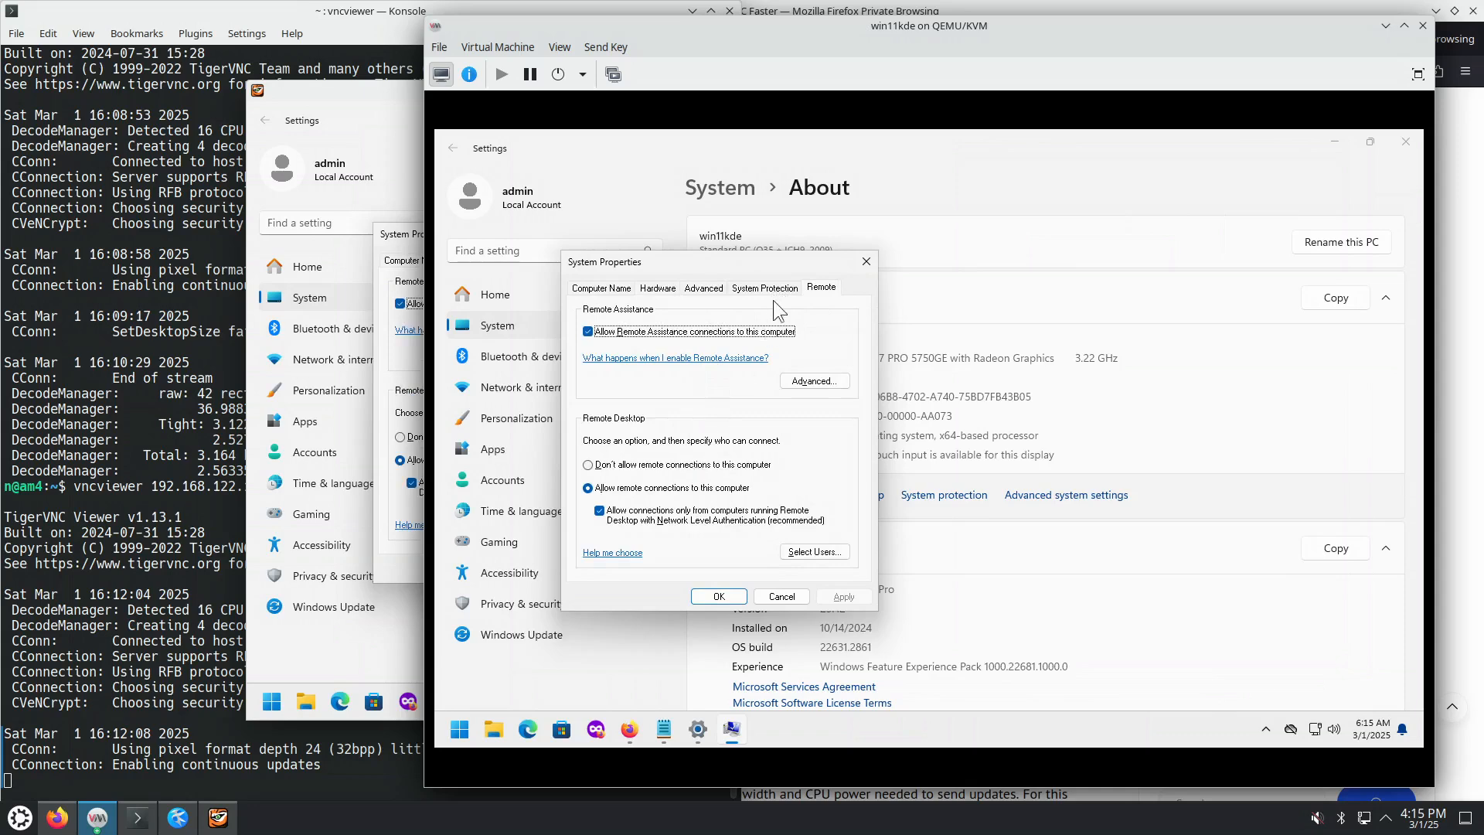
pyautogui.click(776, 289)
pyautogui.click(703, 290)
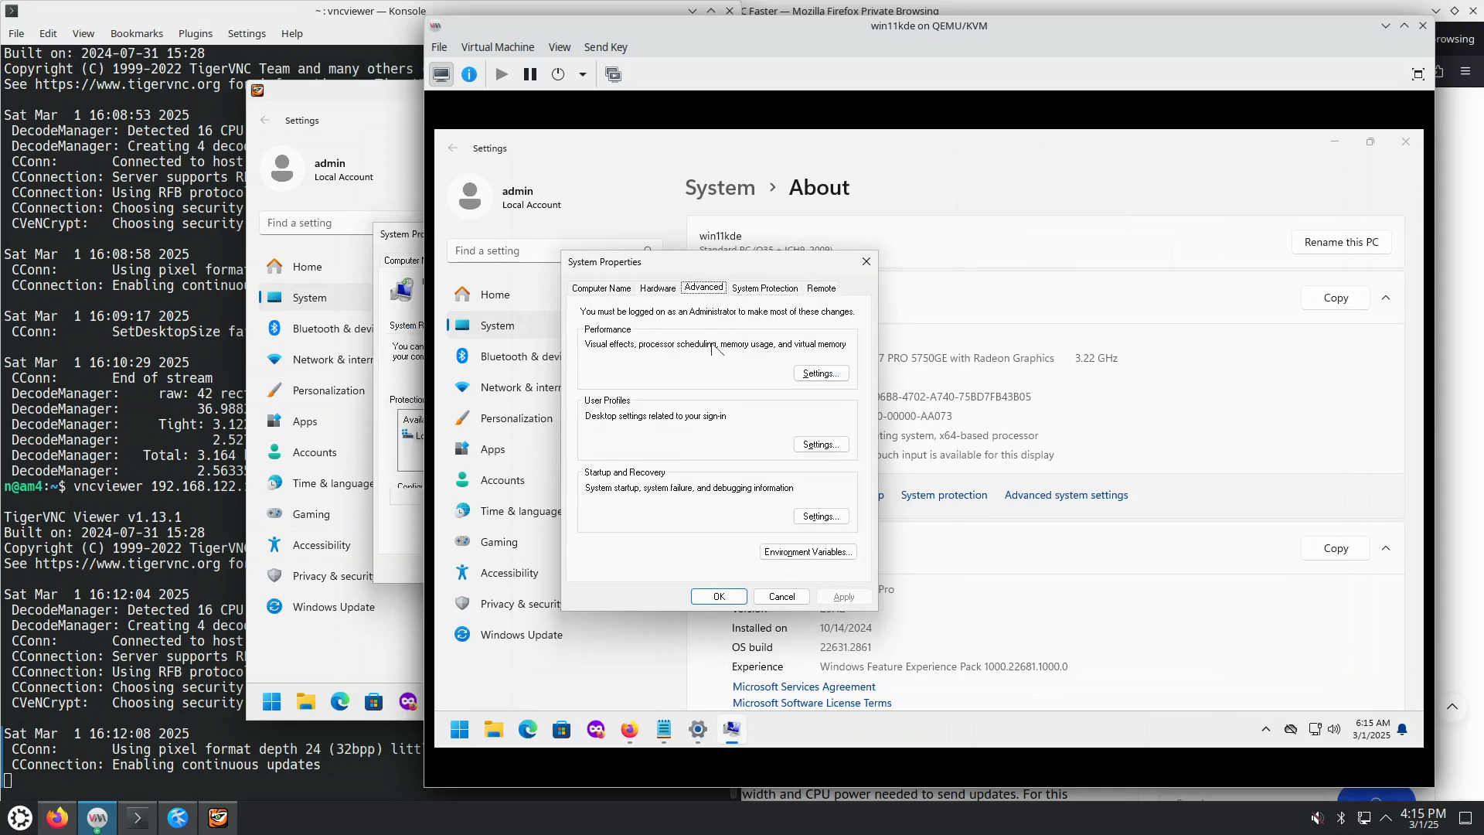
# Step: Check Environment Variables, then set visual effects to Adjust for best performance and confirm
pyautogui.click(808, 551)
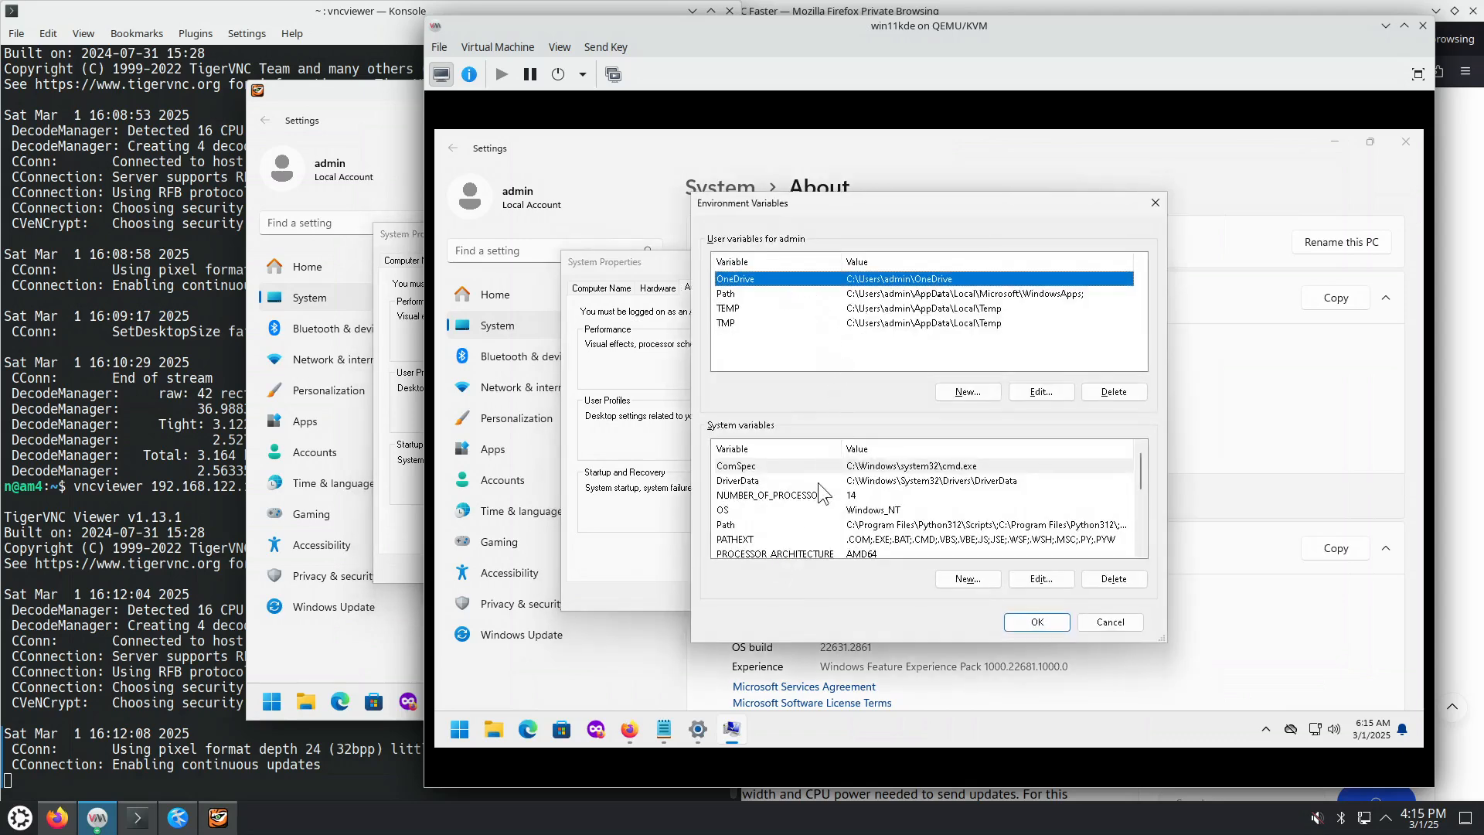
pyautogui.click(1154, 203)
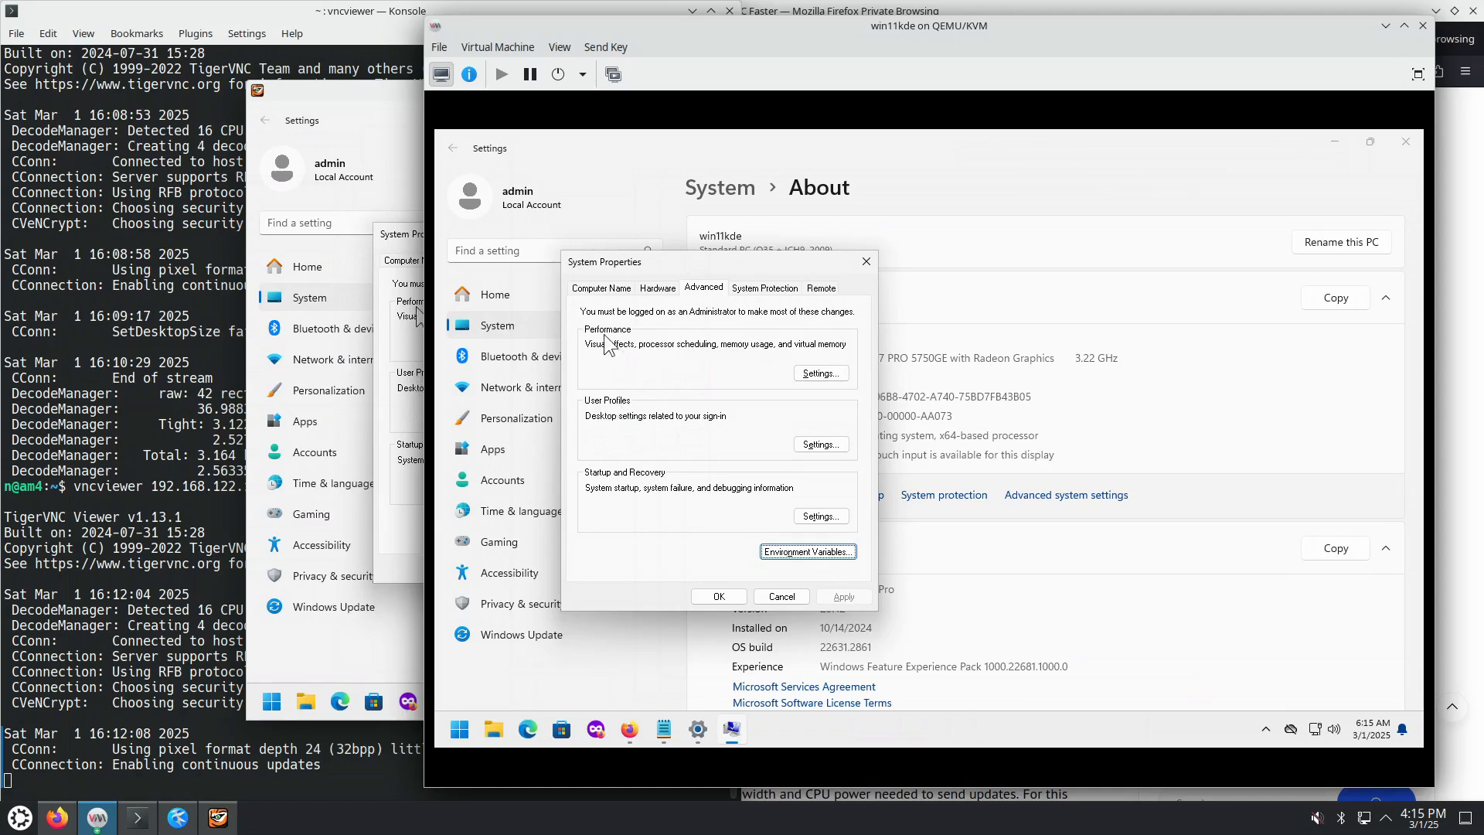
pyautogui.click(817, 377)
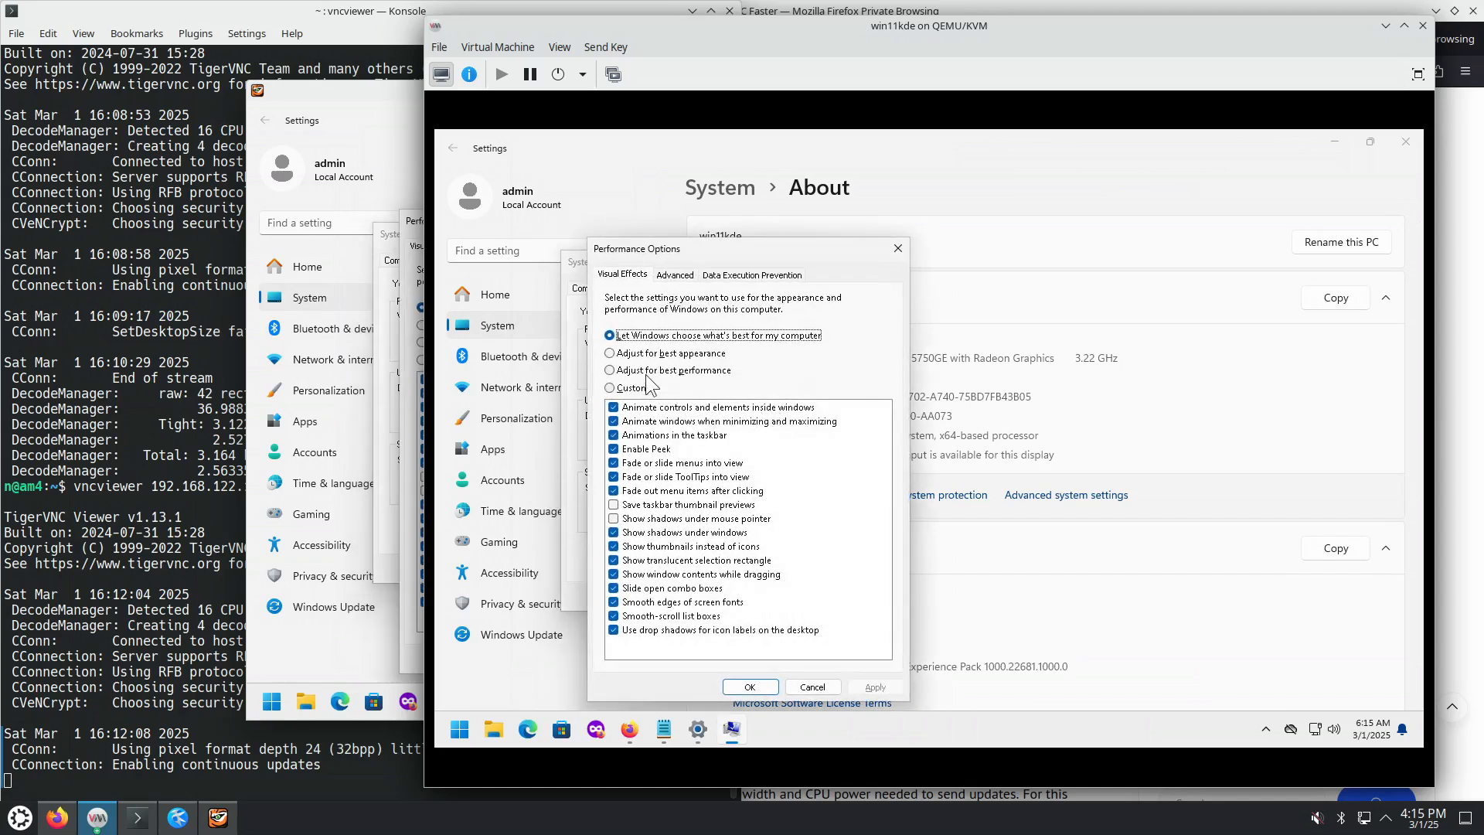
pyautogui.click(669, 354)
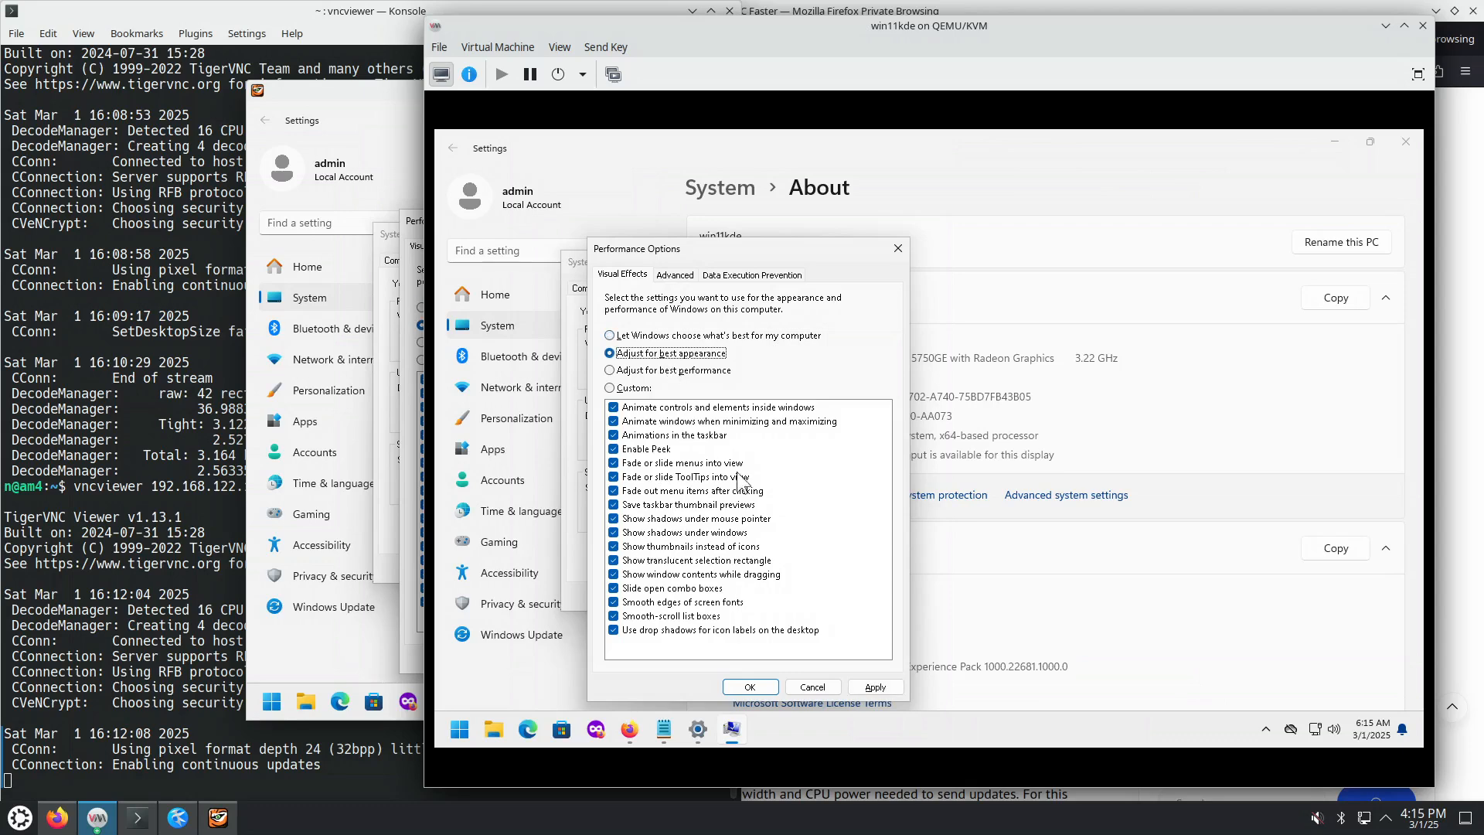
pyautogui.click(704, 371)
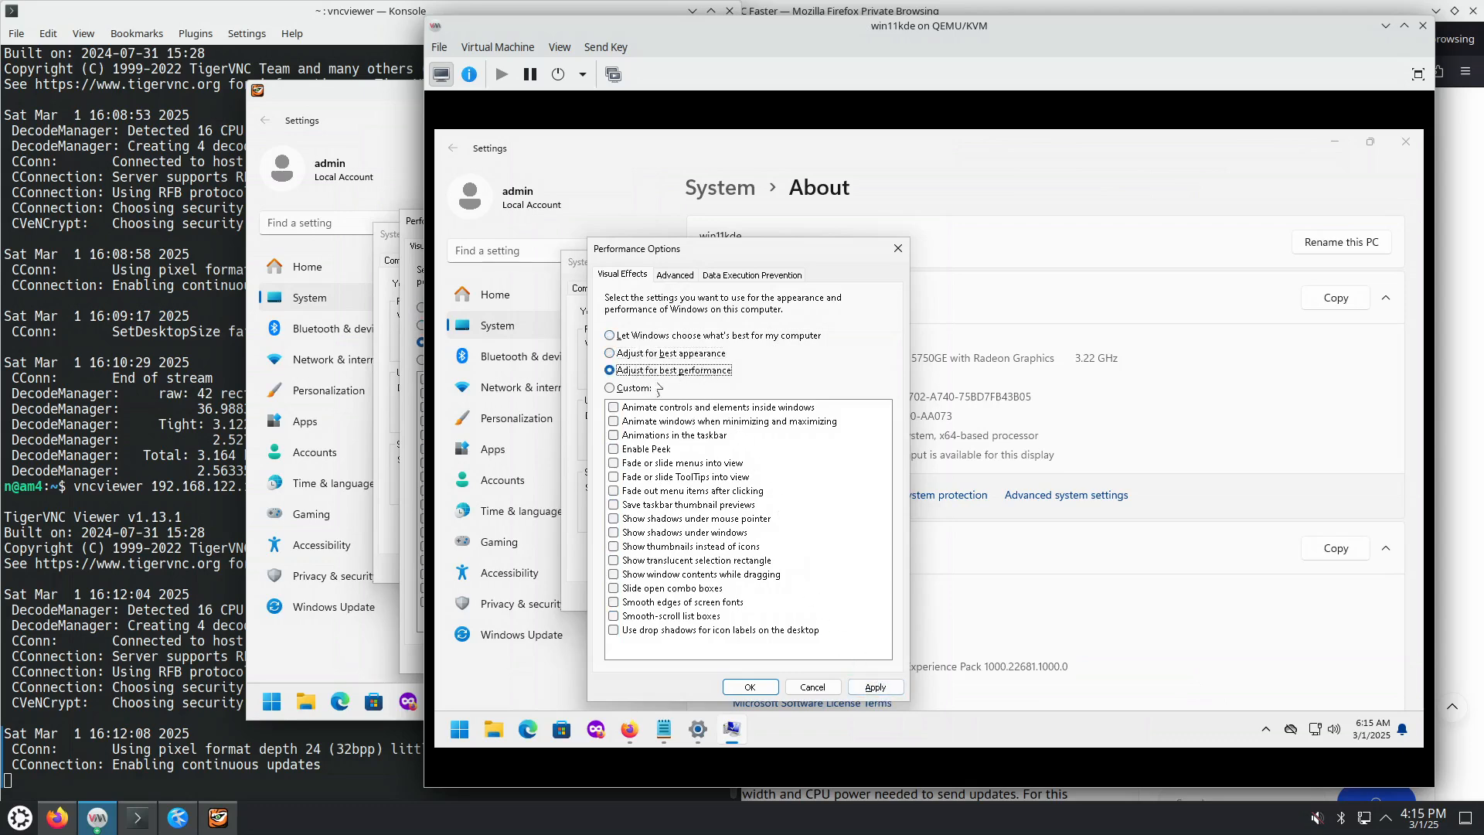
pyautogui.click(875, 687)
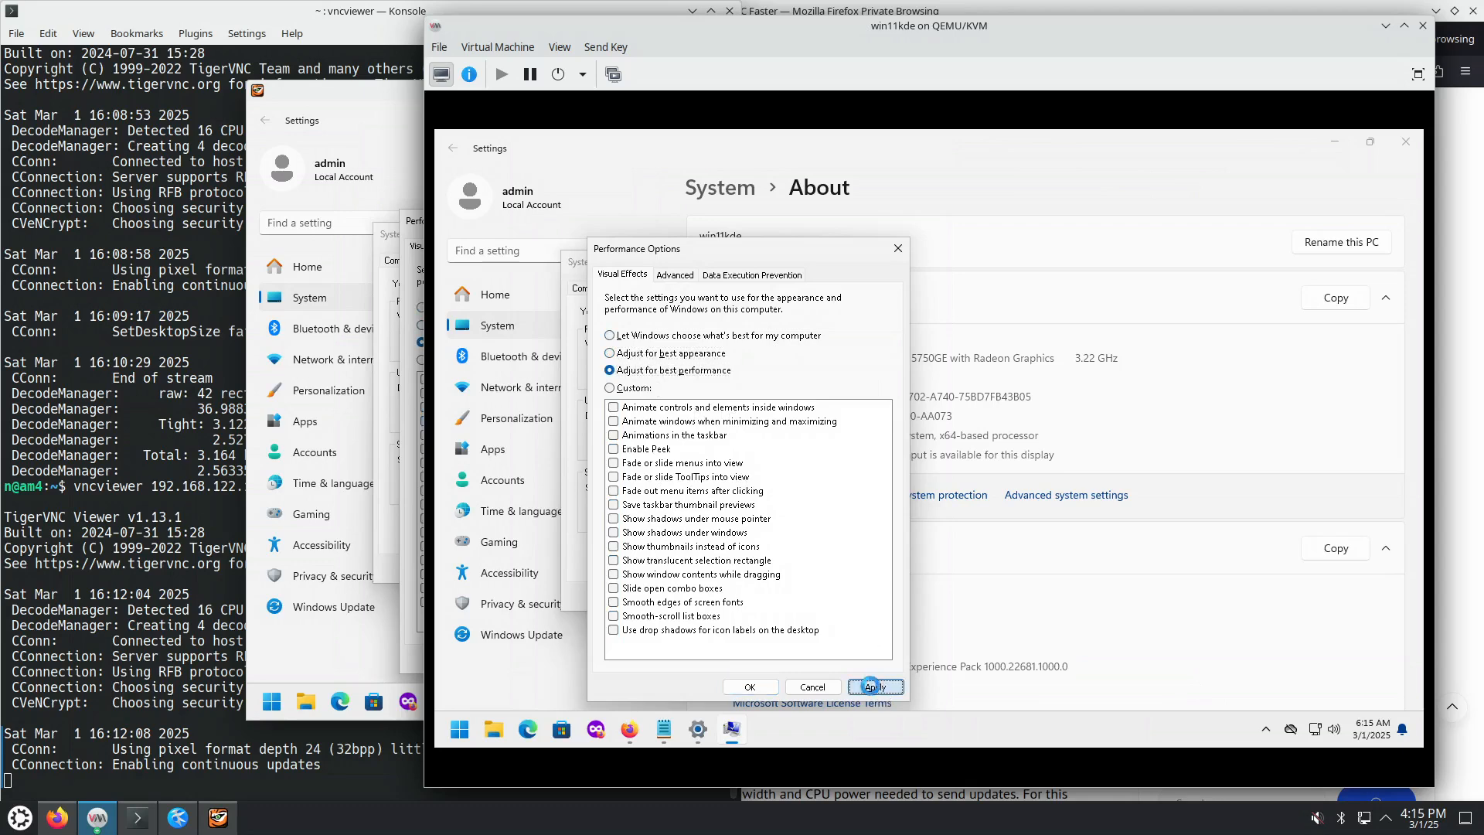
pyautogui.click(756, 693)
pyautogui.click(722, 597)
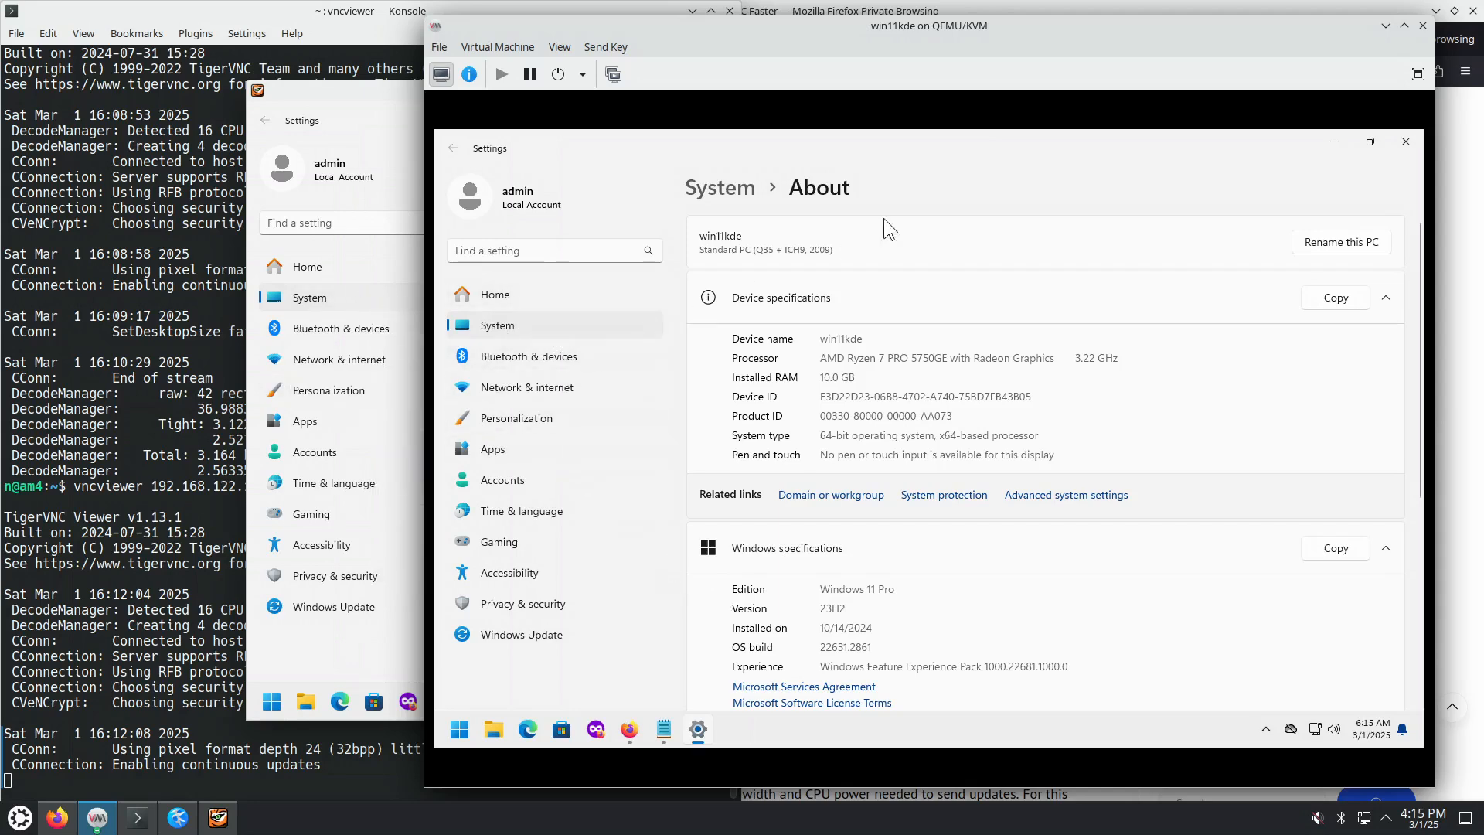
# Step: Close the viewer session and reconnect to 192.168.122.129 with the VNC password
pyautogui.click(404, 92)
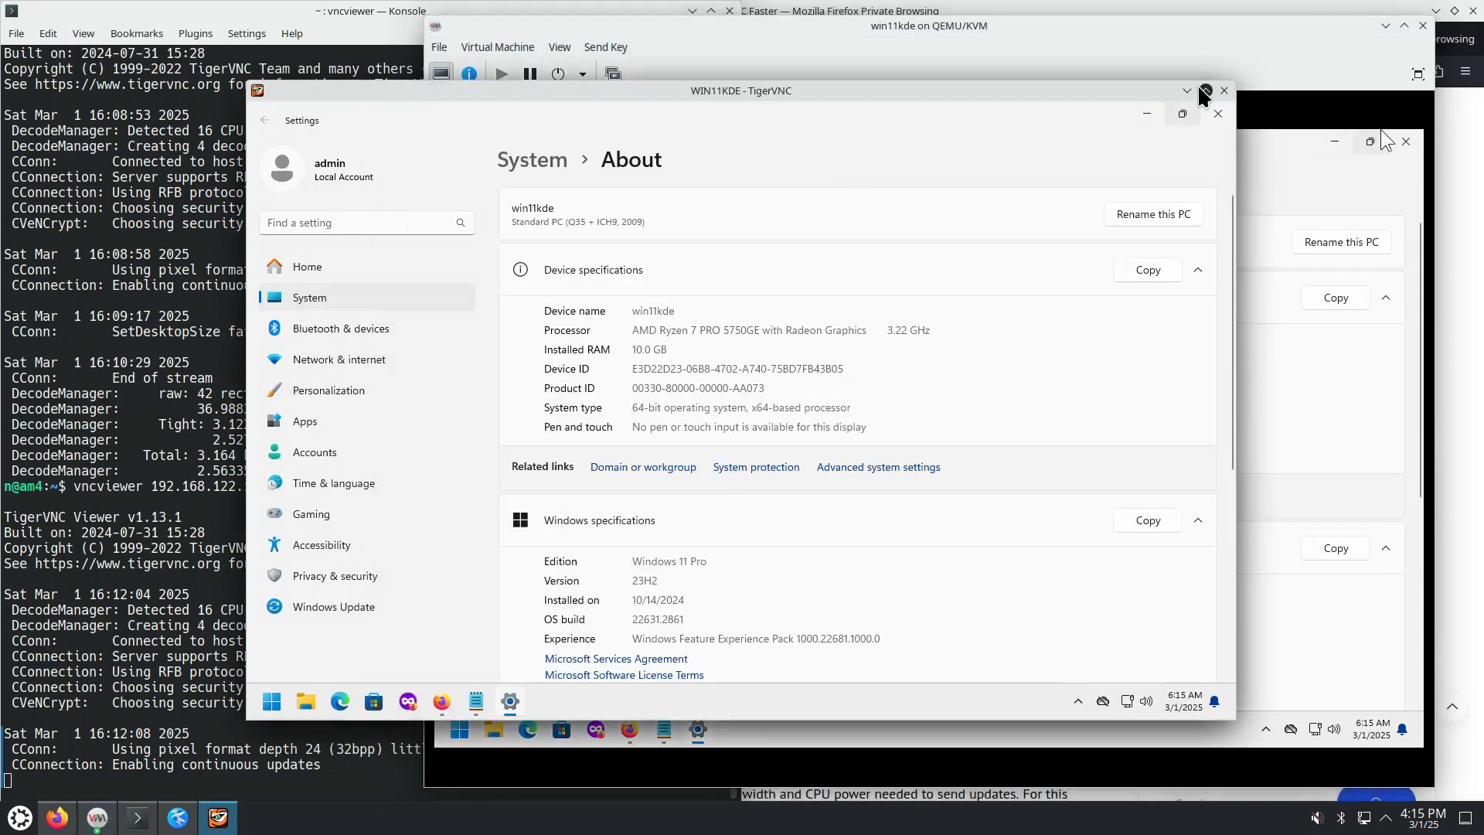
pyautogui.click(1222, 91)
pyautogui.press('Up')
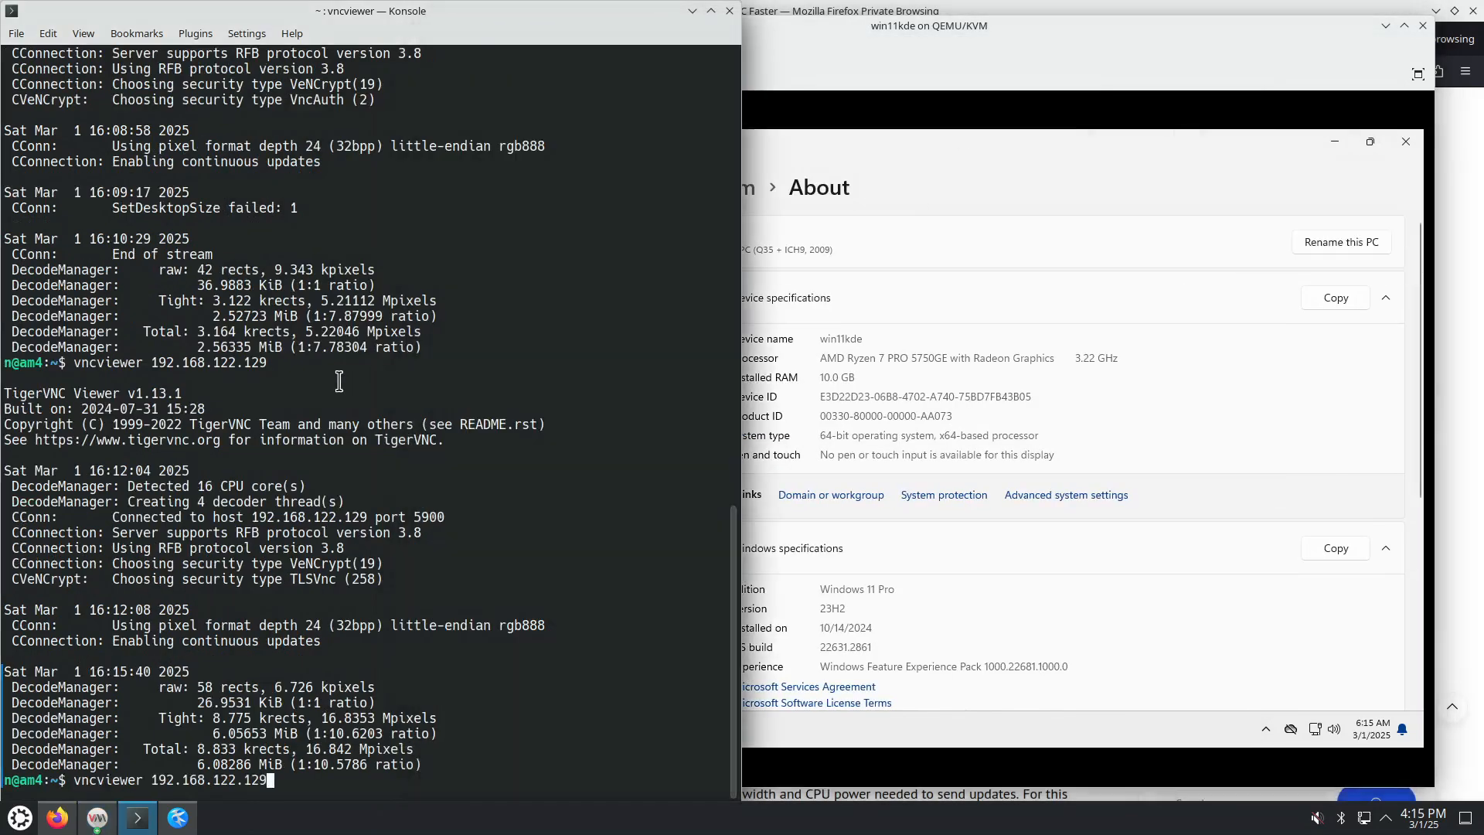
pyautogui.press('Return')
pyautogui.write('***')
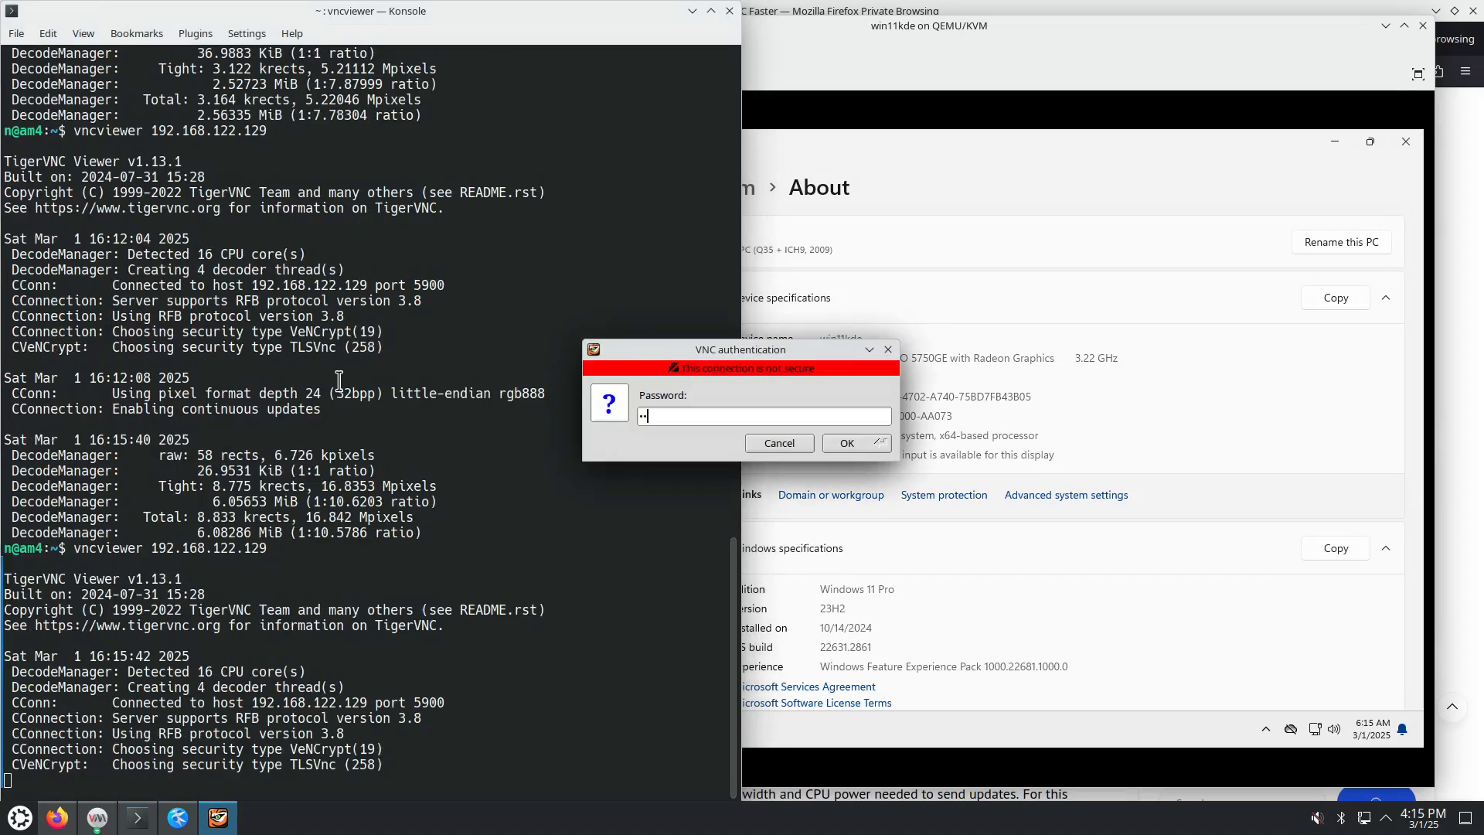
pyautogui.write('****')
pyautogui.press('Return')
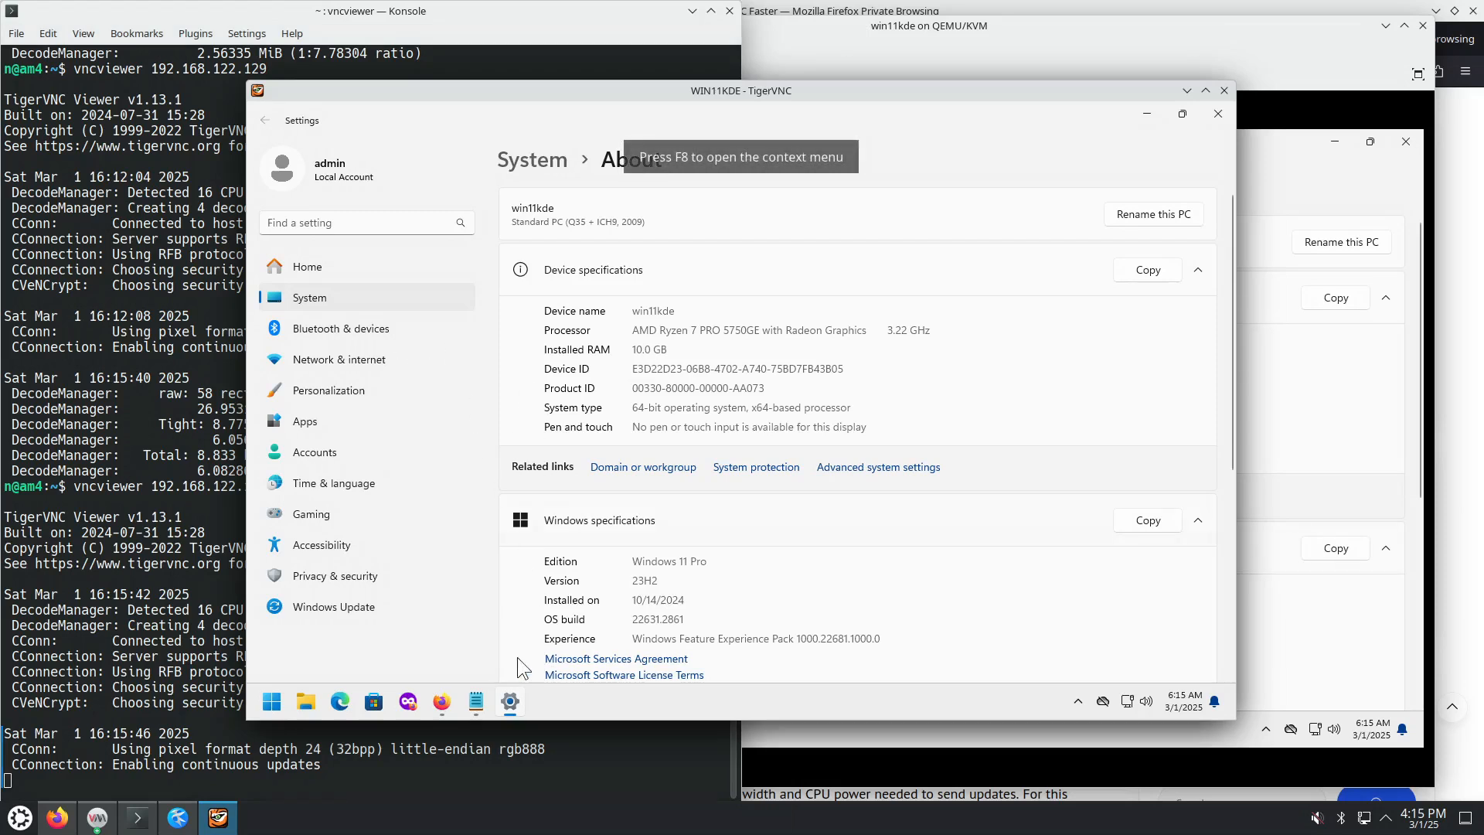
# Step: Test a Notepad menu over VNC, then return to the VM console's hidden tray icons
pyautogui.click(476, 701)
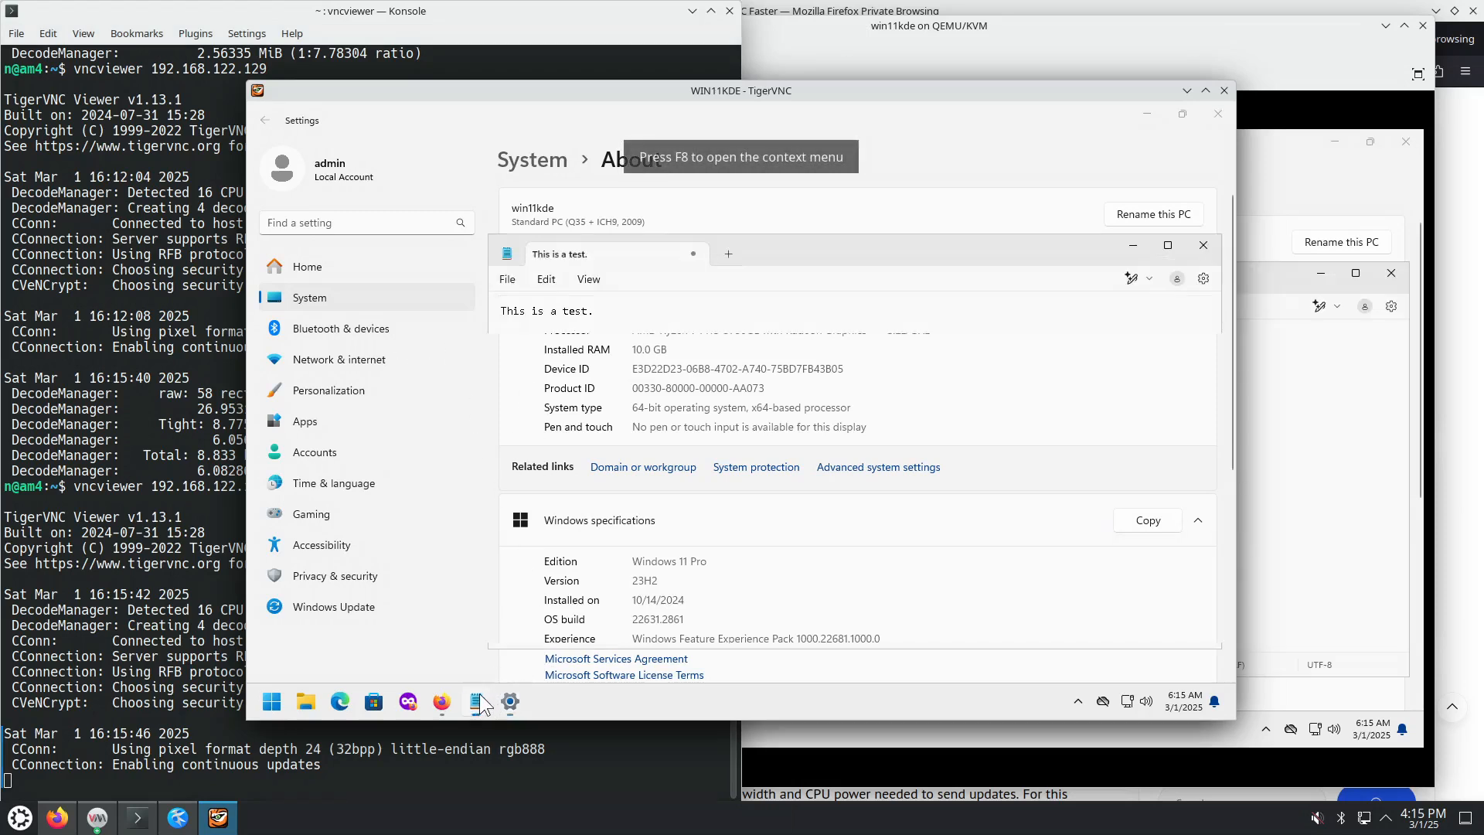
pyautogui.click(587, 283)
pyautogui.moveTo(550, 282)
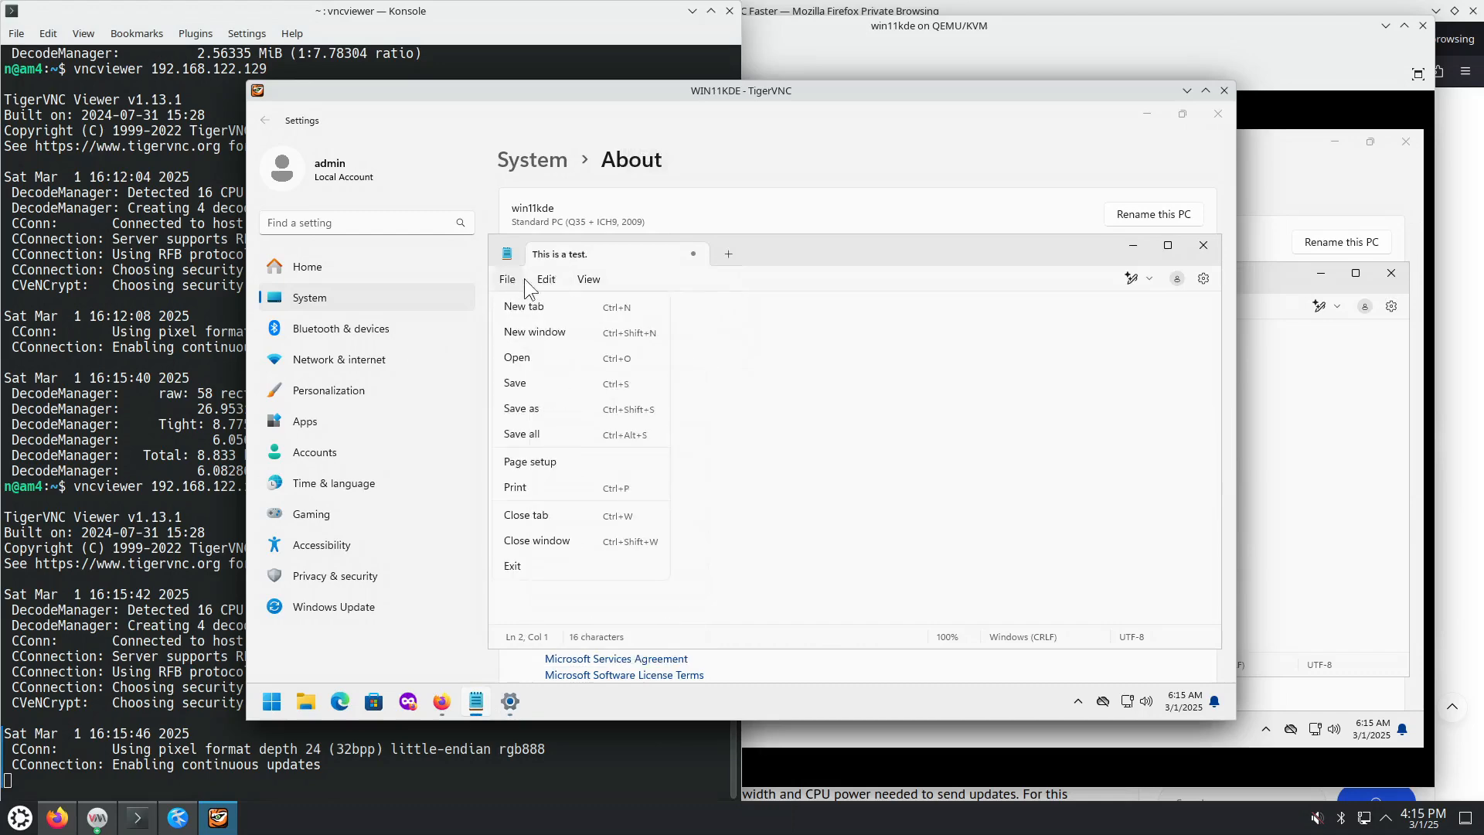
pyautogui.click(781, 313)
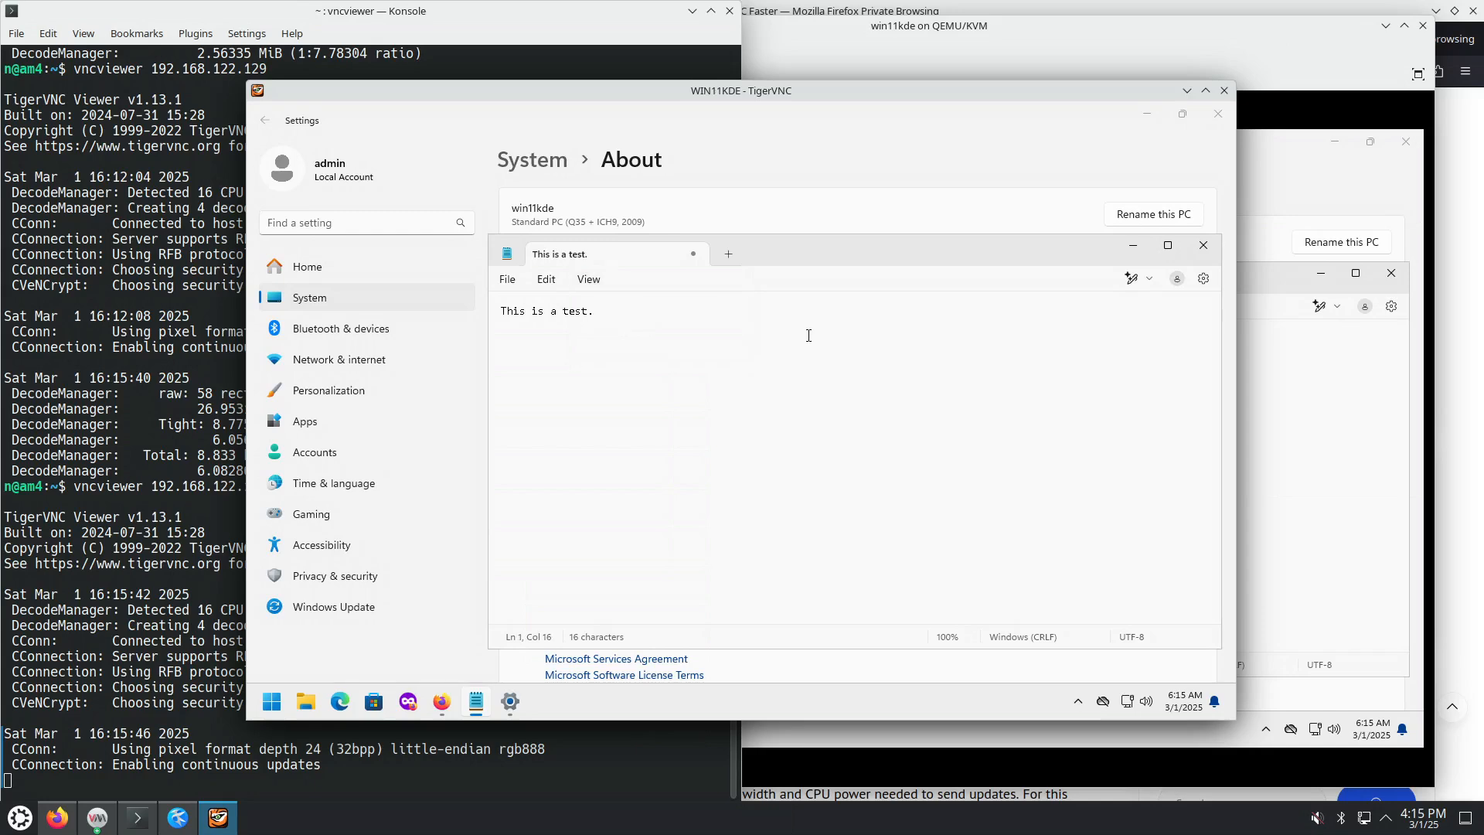
pyautogui.click(1309, 560)
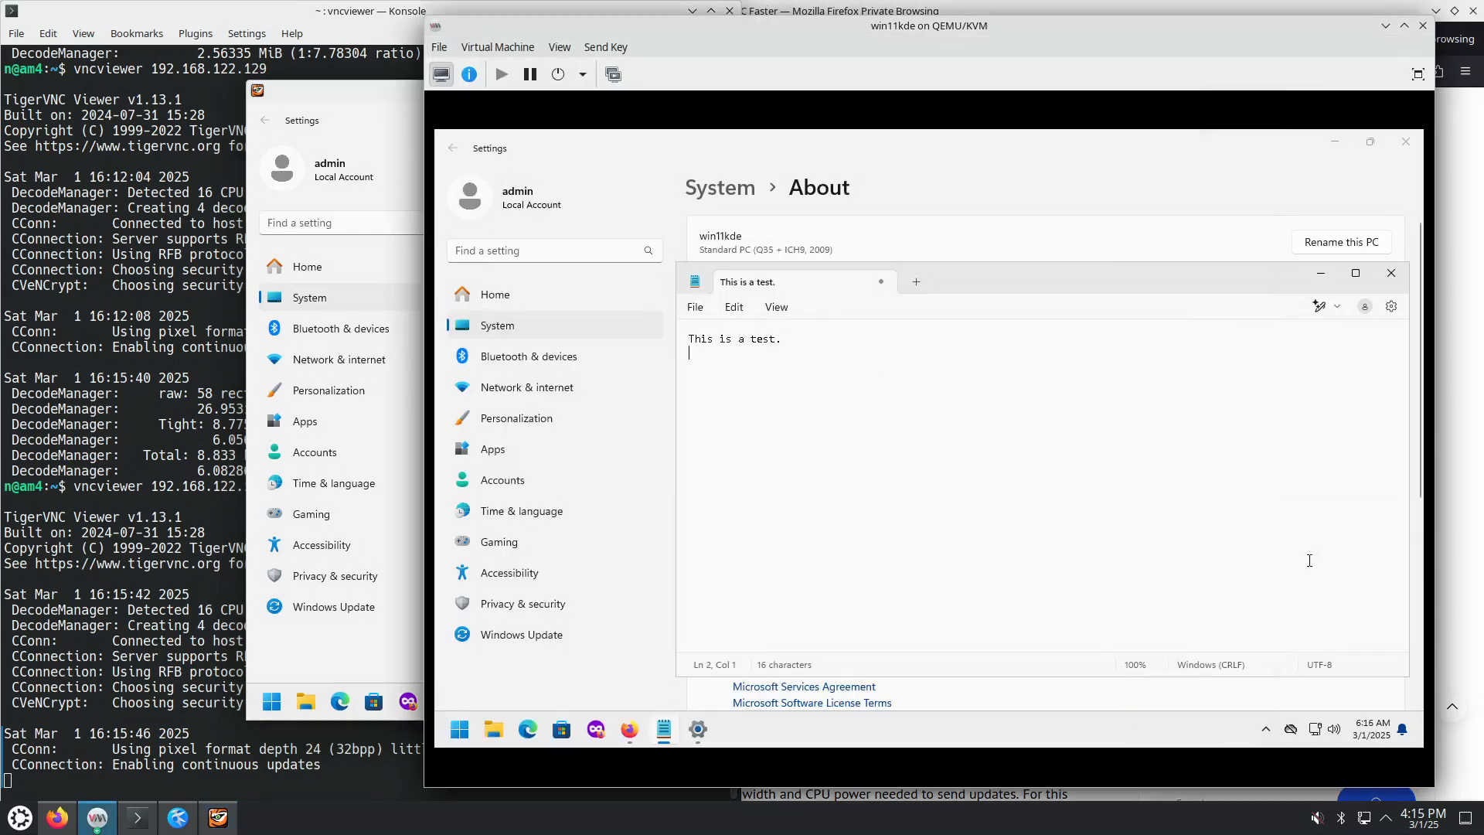
pyautogui.click(1266, 730)
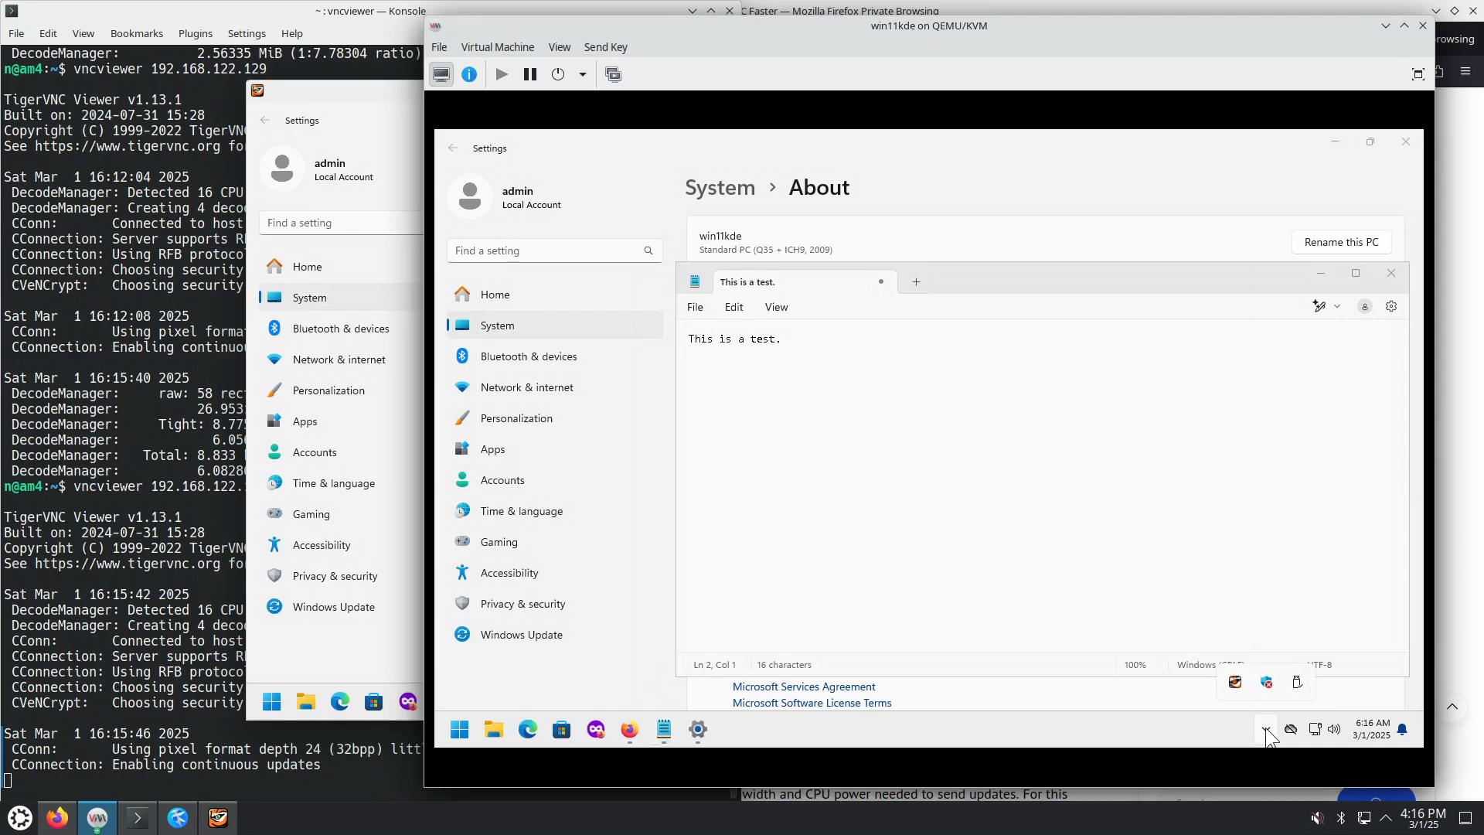
# Step: Open the VNC server's client control panel and its Options properties from the tray
pyautogui.rightClick(1235, 682)
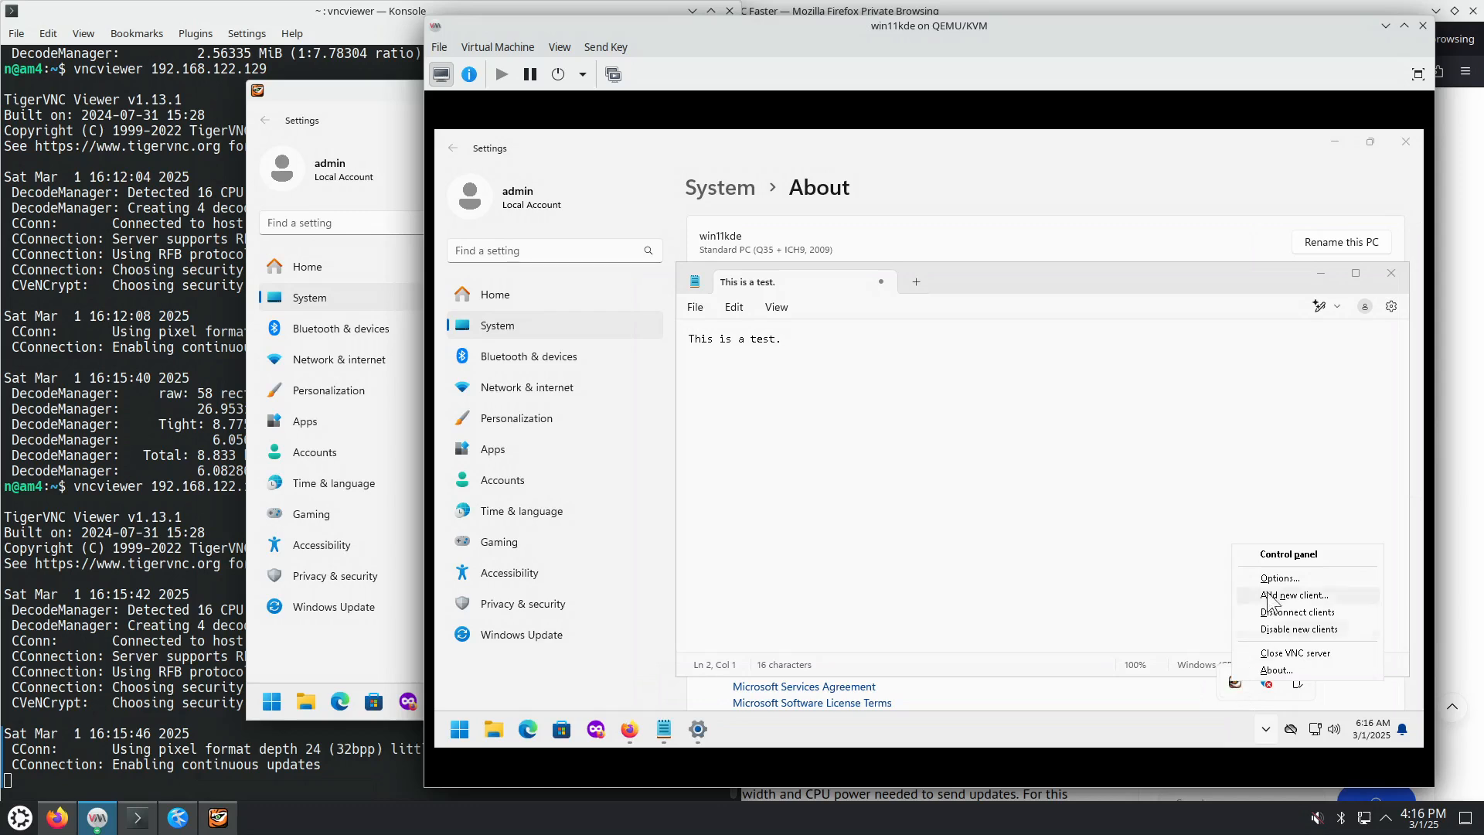
pyautogui.click(1282, 555)
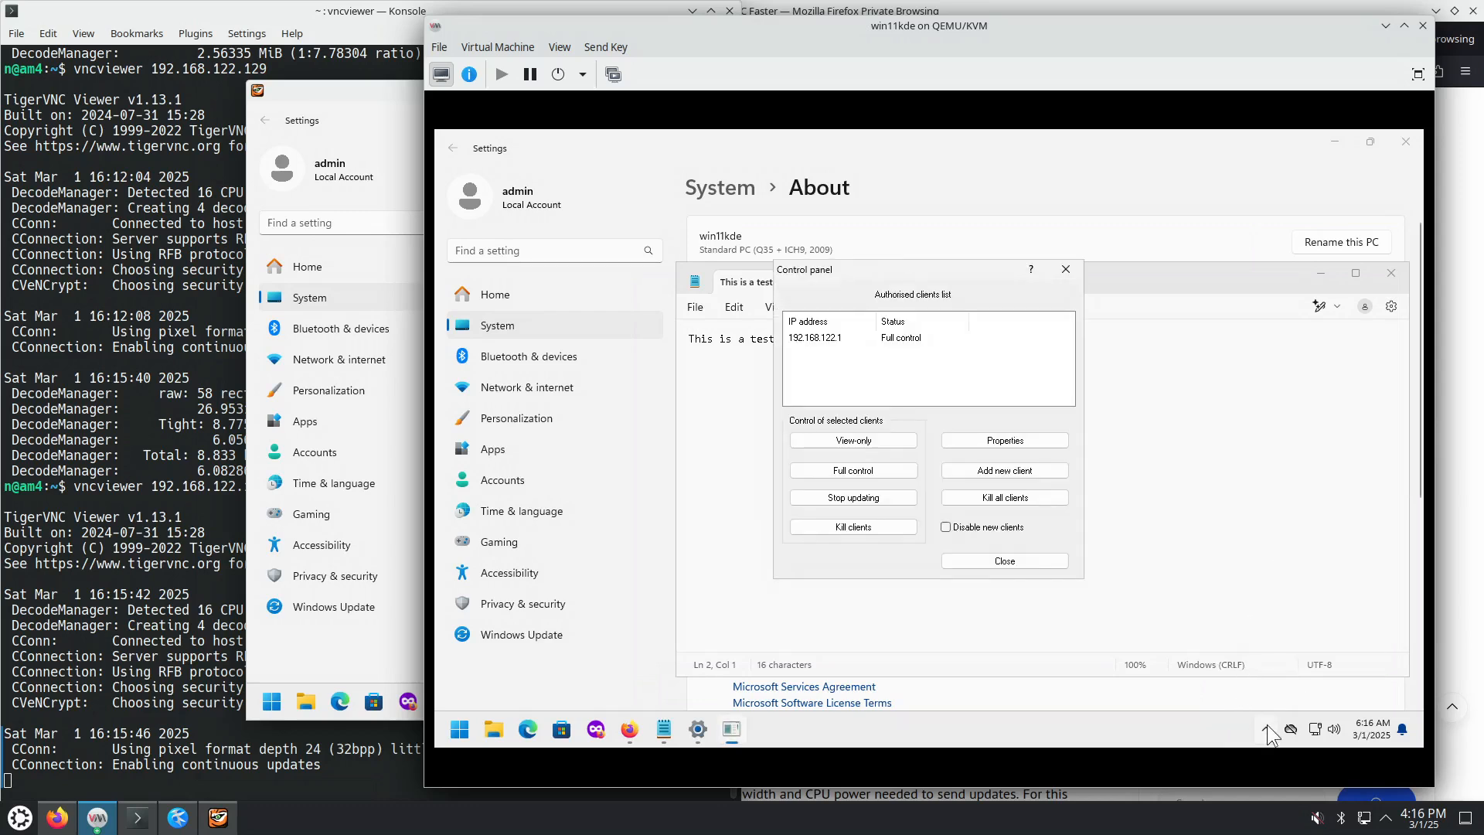
pyautogui.click(1266, 731)
pyautogui.rightClick(1235, 681)
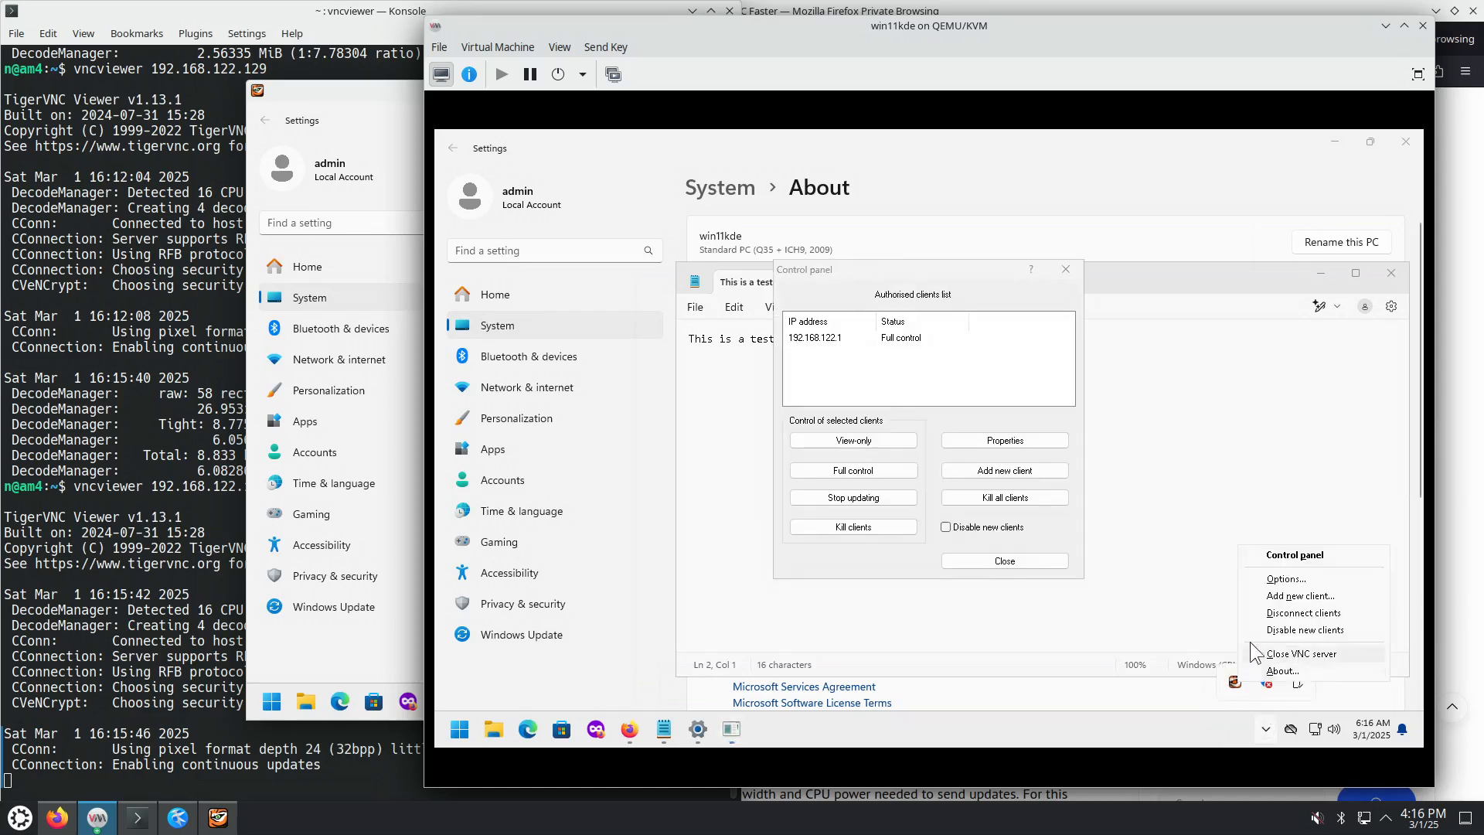
pyautogui.click(1283, 580)
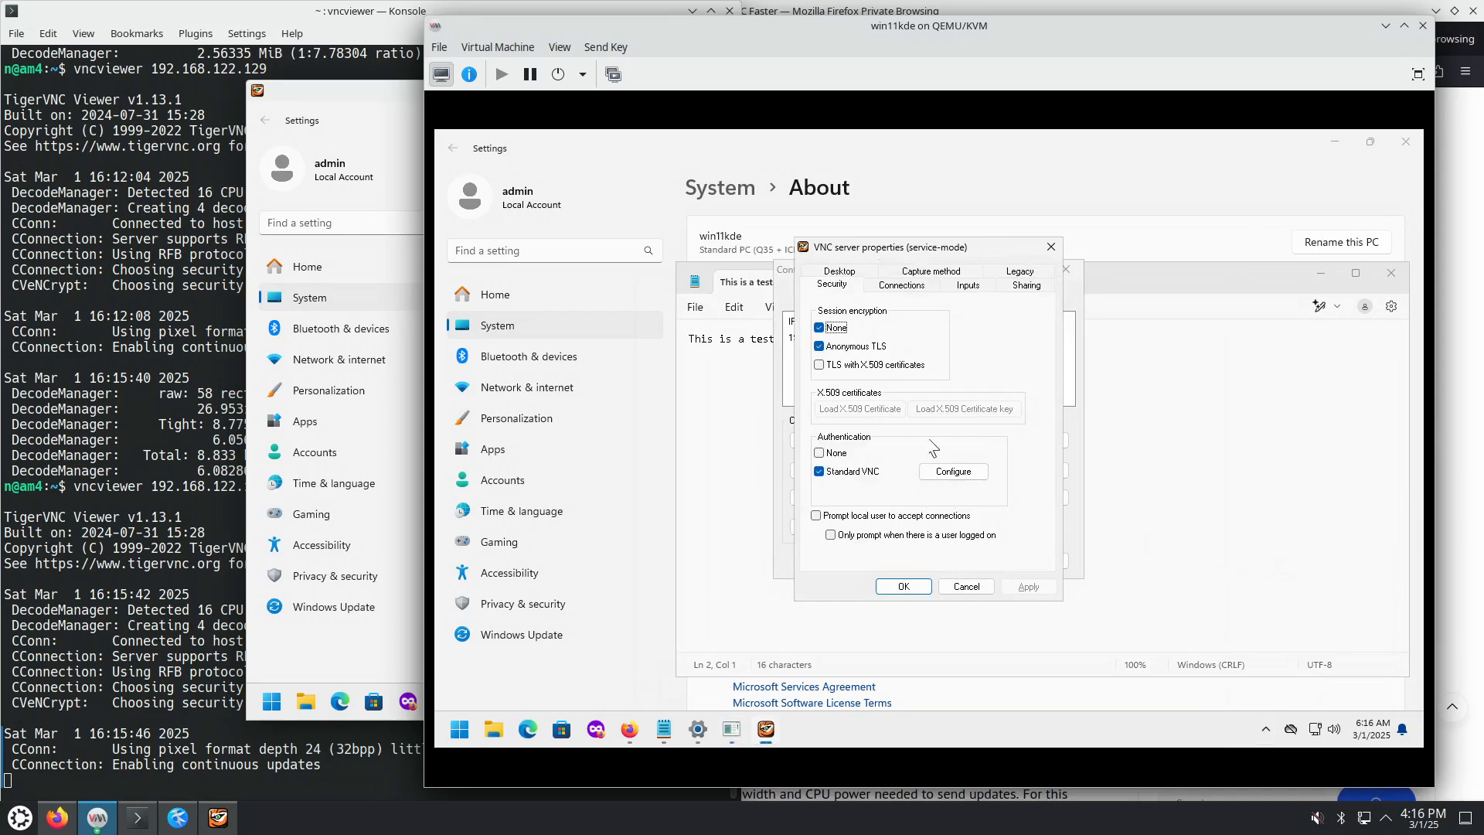
# Step: Raise the TigerVNC viewer, minimize the VM console, and close both server dialogs
pyautogui.click(382, 90)
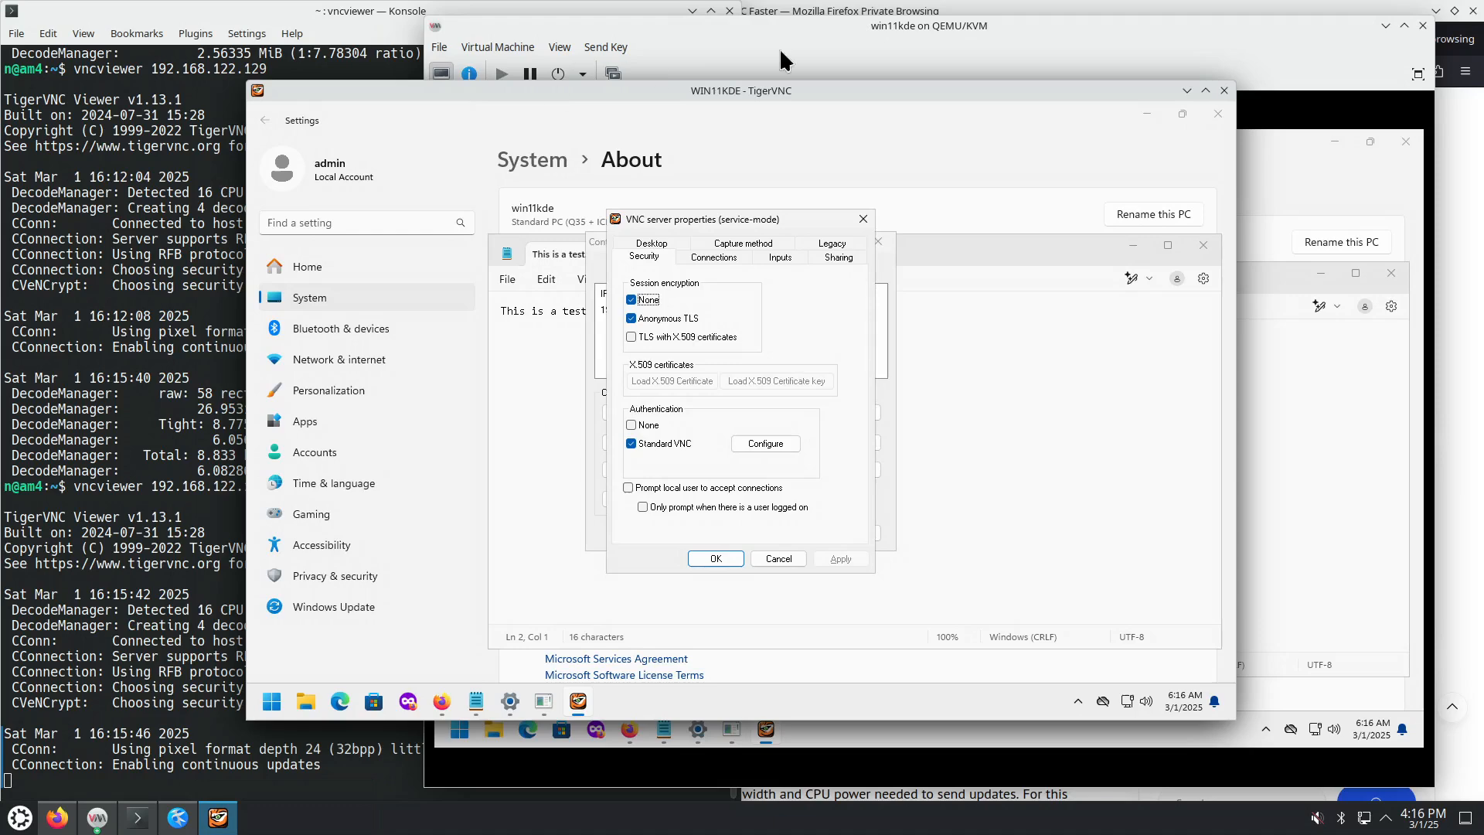
pyautogui.click(1386, 28)
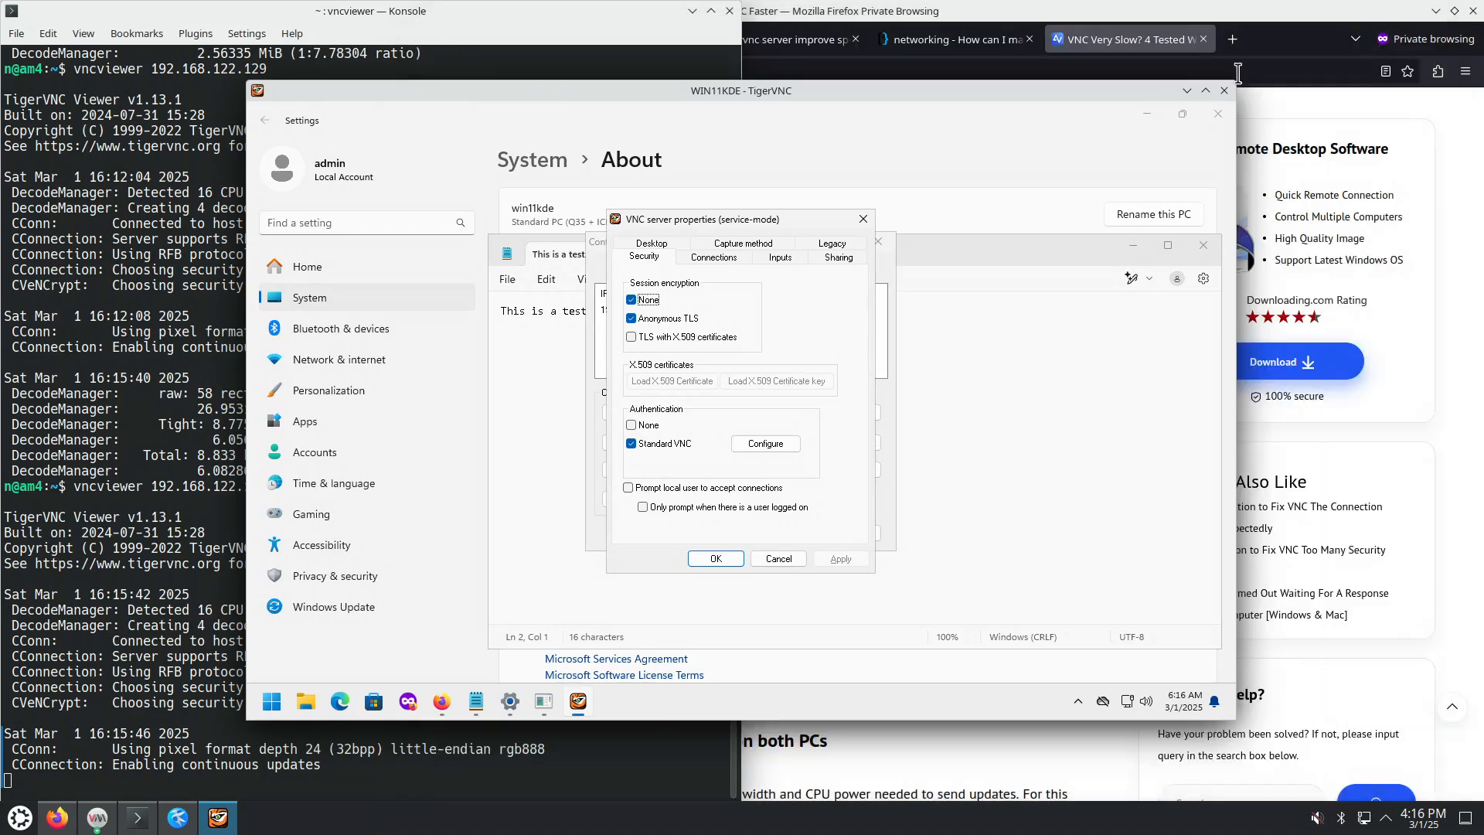
pyautogui.click(863, 219)
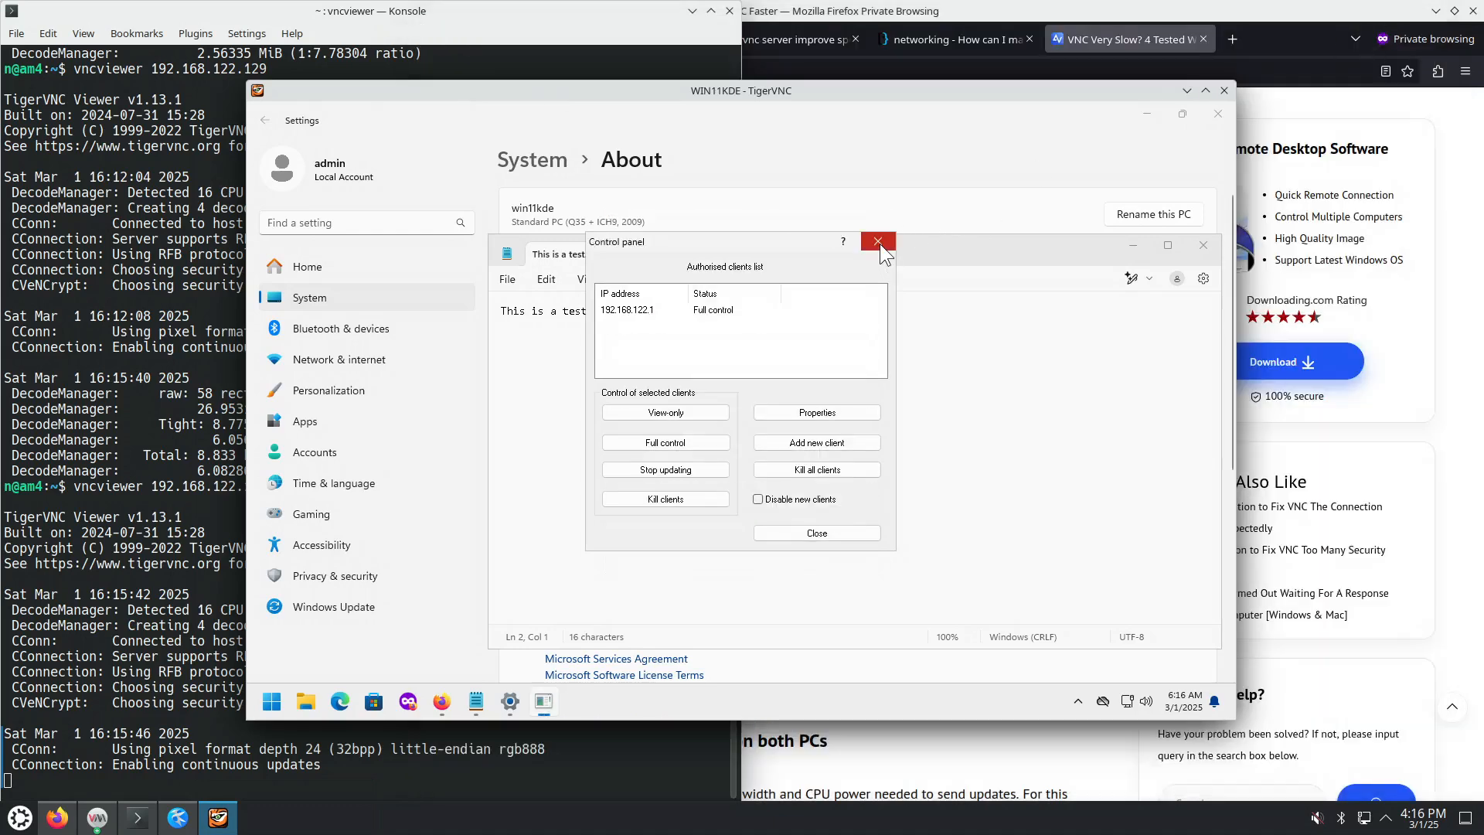
pyautogui.click(879, 243)
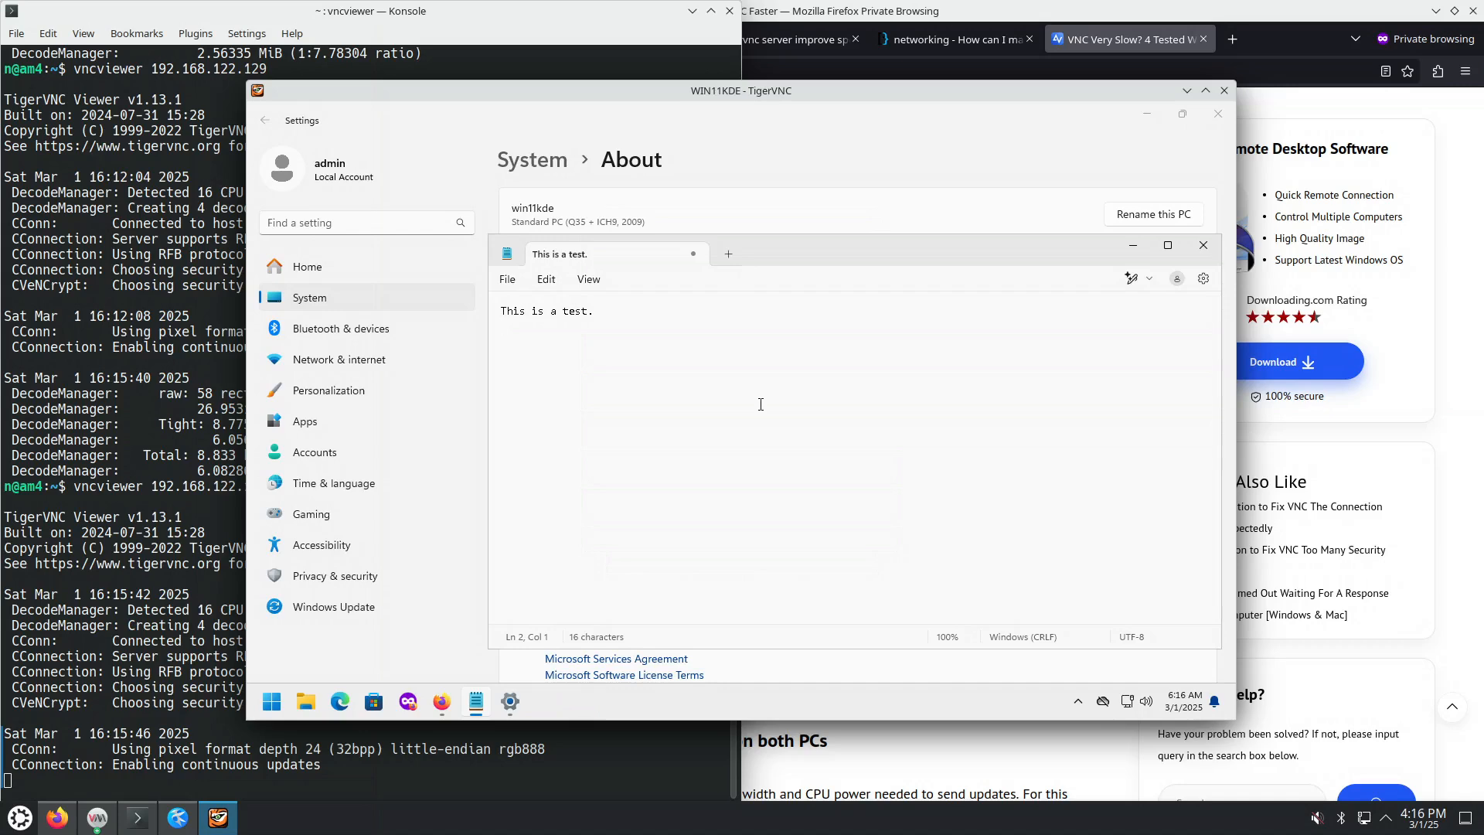
# Step: View and close the TigerVNC viewer's version information from the F8 menu
pyautogui.press('F8')
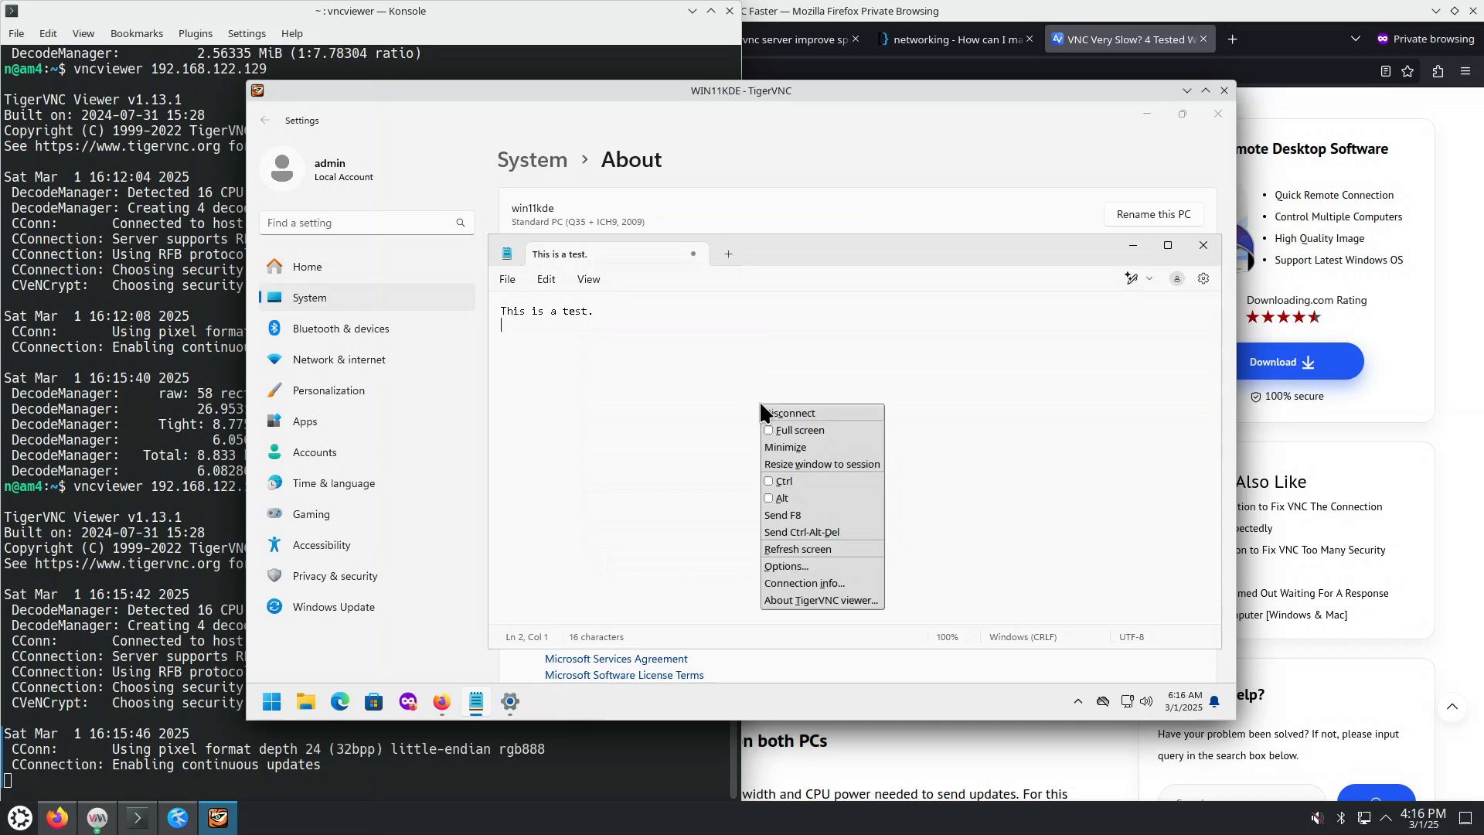
pyautogui.click(818, 600)
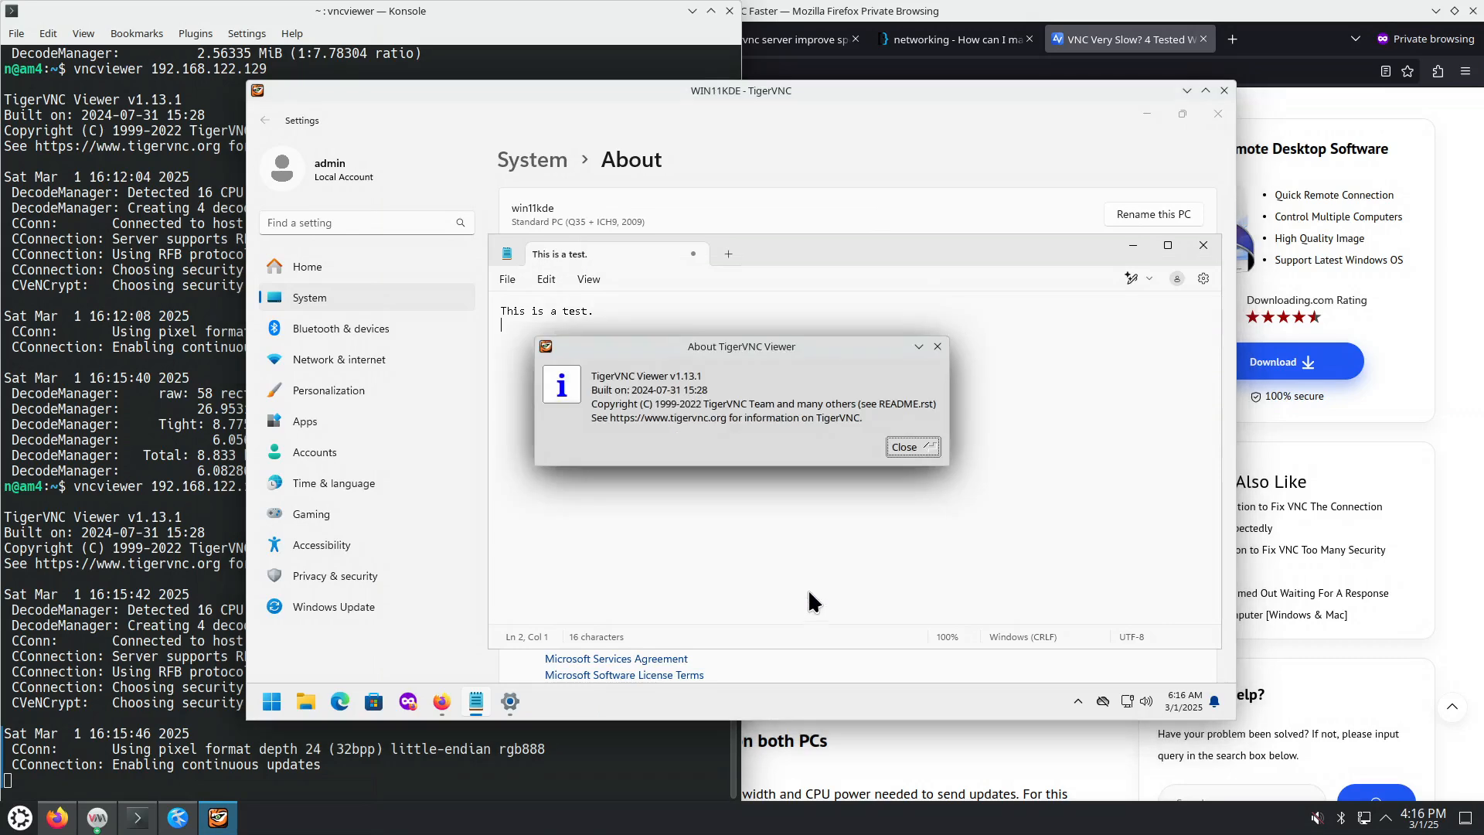
pyautogui.click(910, 447)
# Step: Check the connection info (Tight encoding, TLSVnc), close it, and reopen the session menu
pyautogui.press('F8')
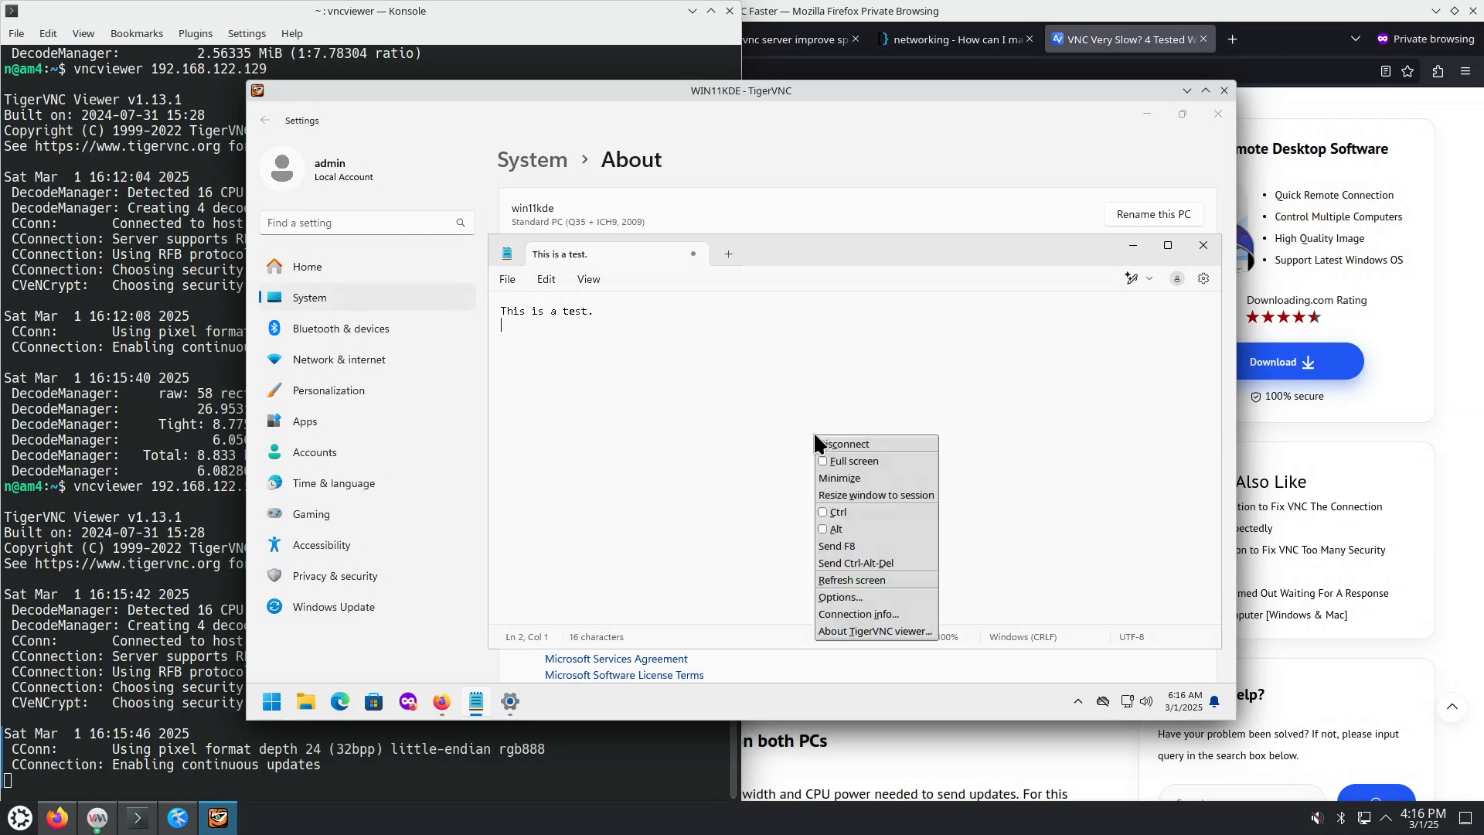
pyautogui.click(850, 614)
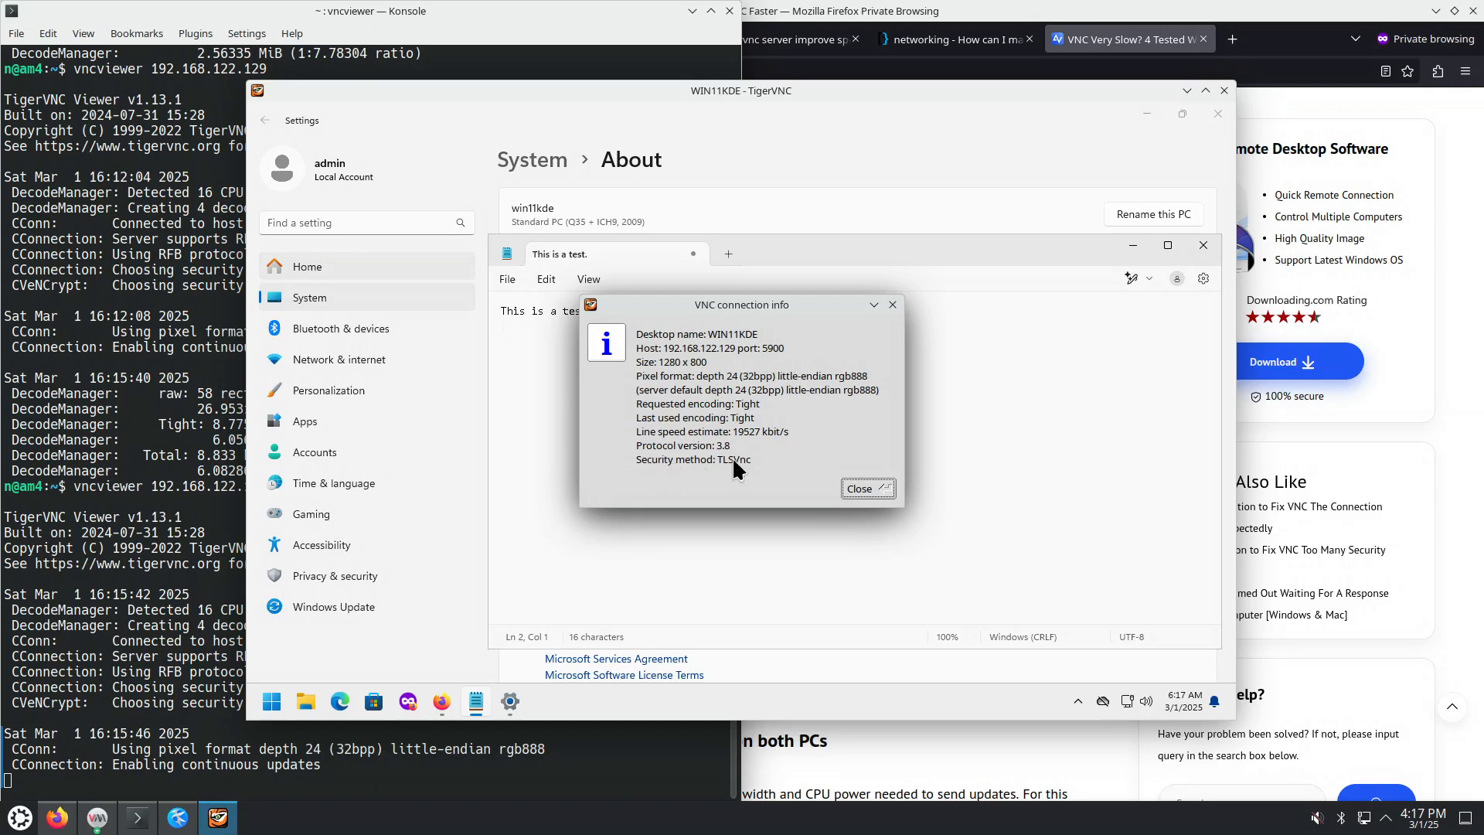
pyautogui.click(864, 489)
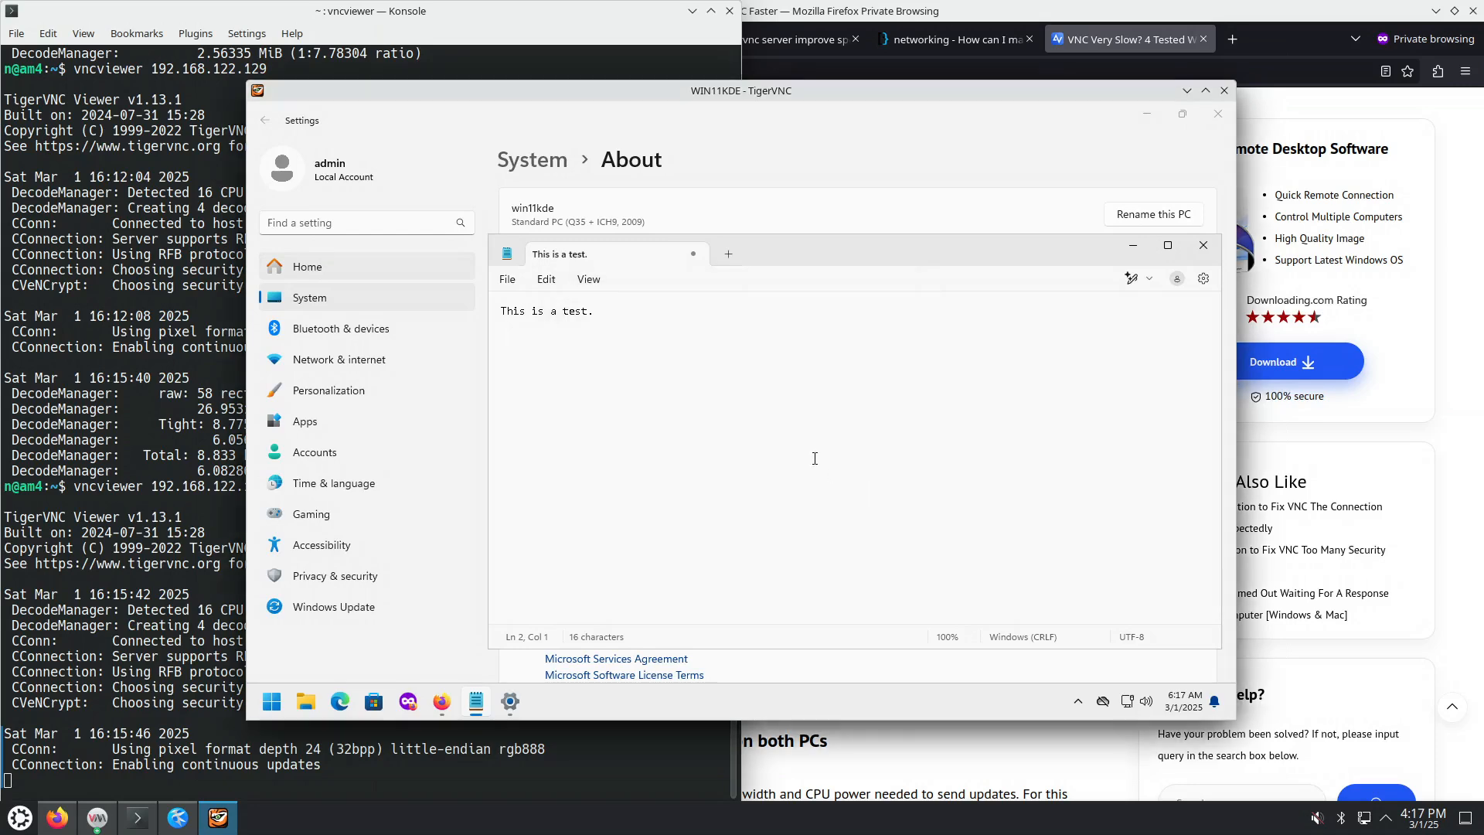
pyautogui.press('F8')
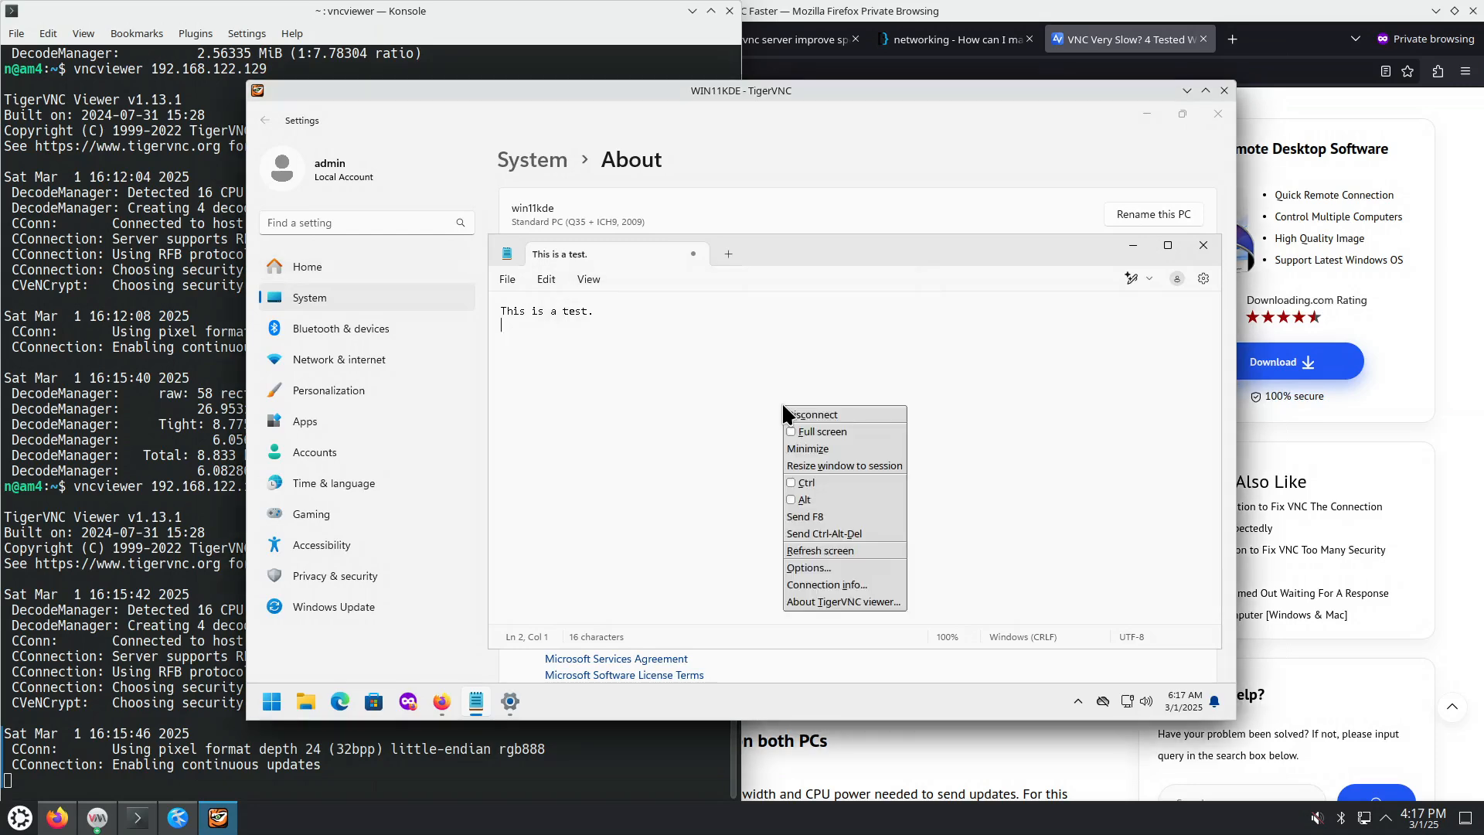
# Step: Set the viewer's menu key to Scroll_Lock on the Input tab and apply the options
pyautogui.click(811, 570)
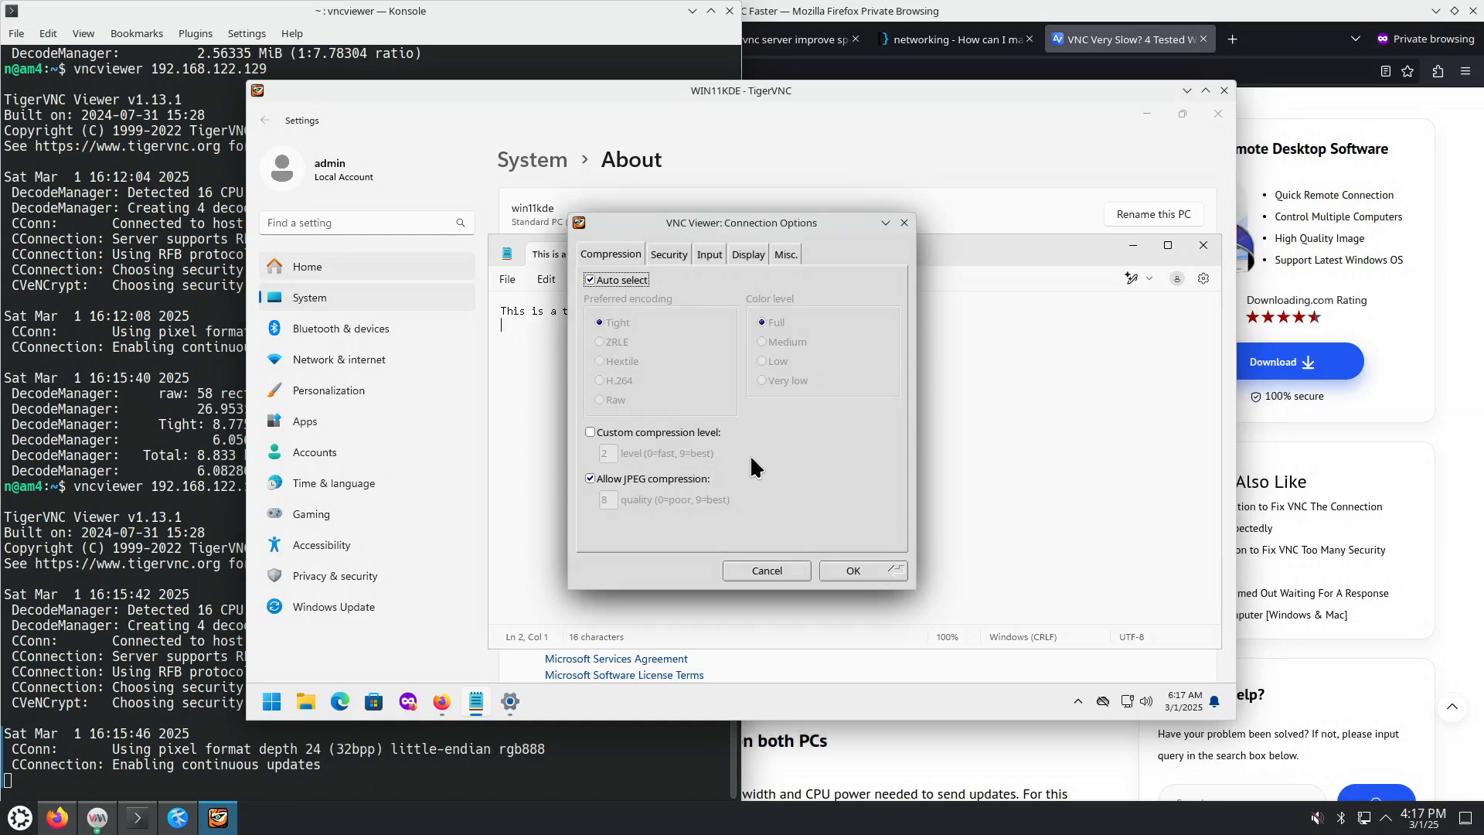
pyautogui.click(669, 255)
pyautogui.click(723, 254)
pyautogui.click(753, 253)
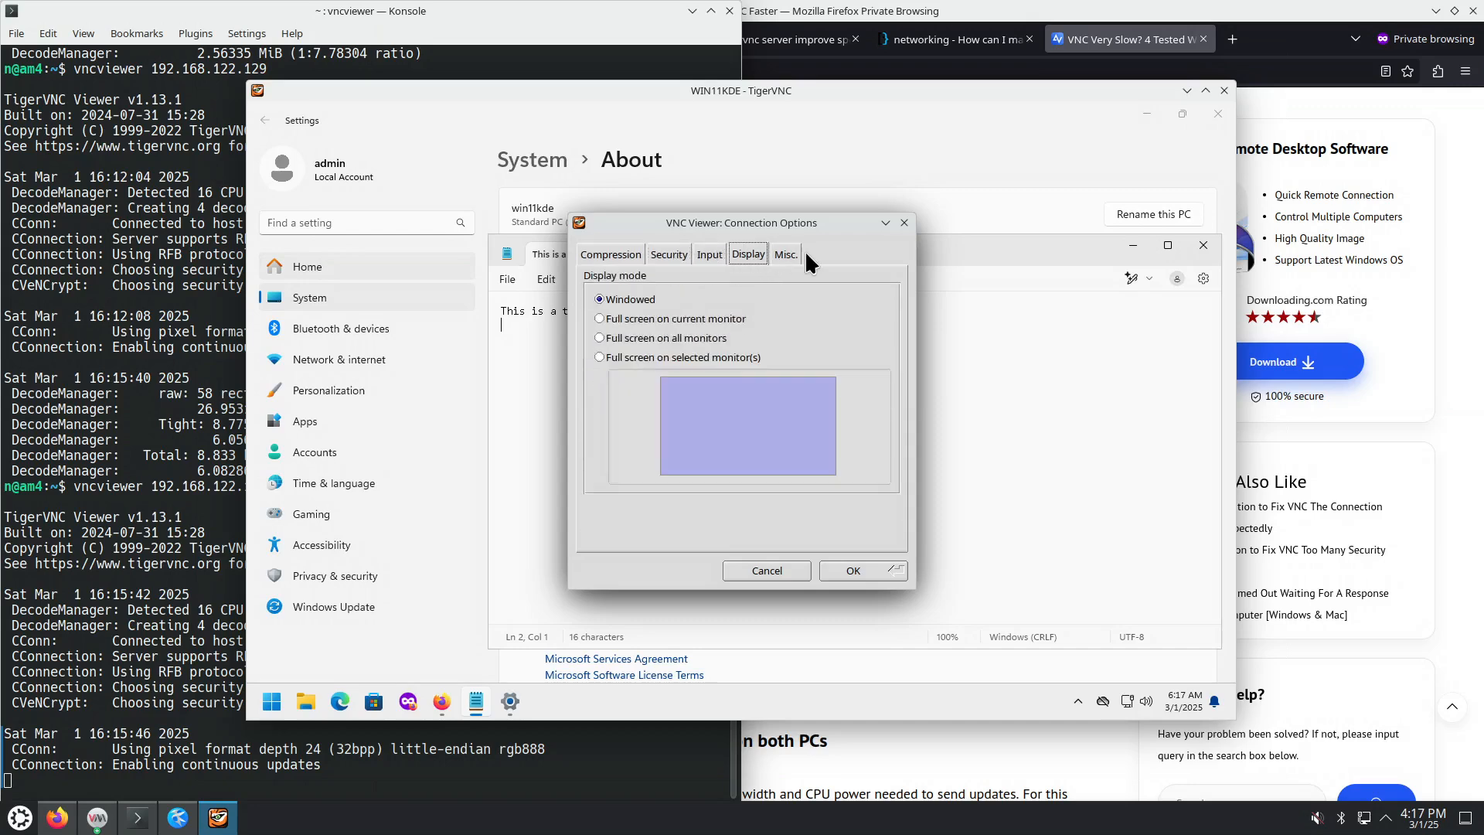
pyautogui.click(790, 254)
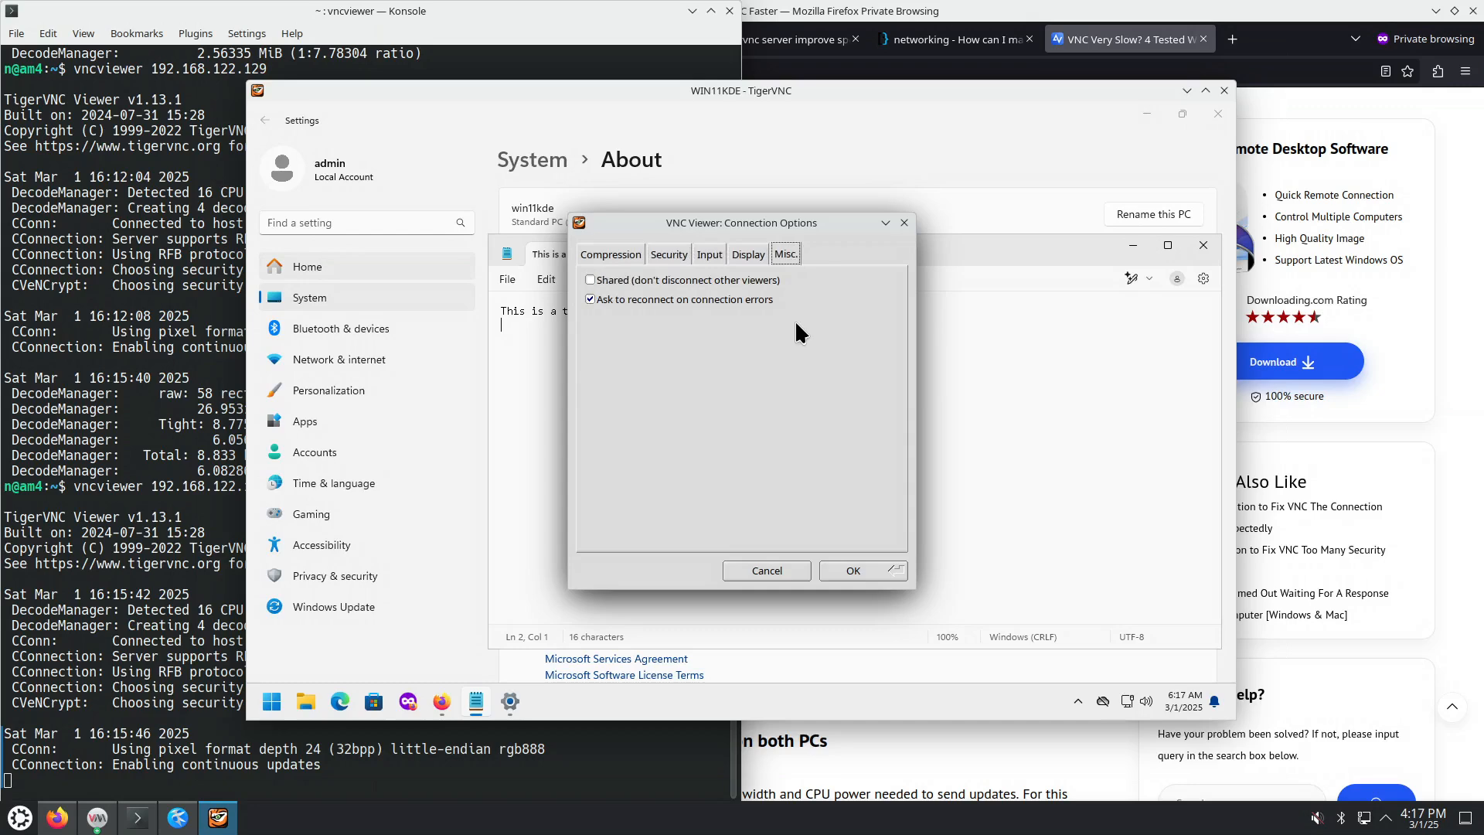
pyautogui.click(620, 249)
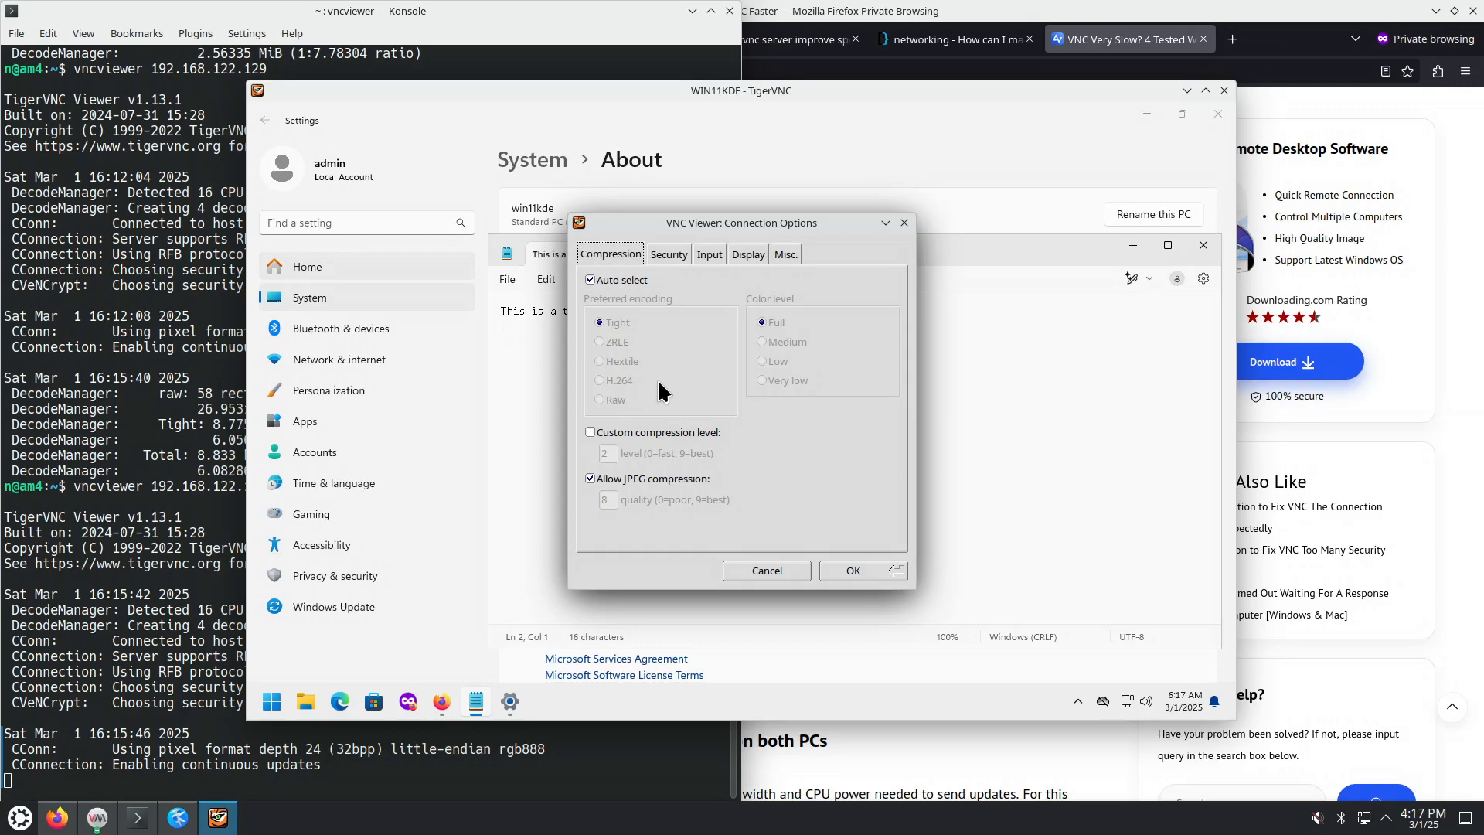
pyautogui.click(671, 253)
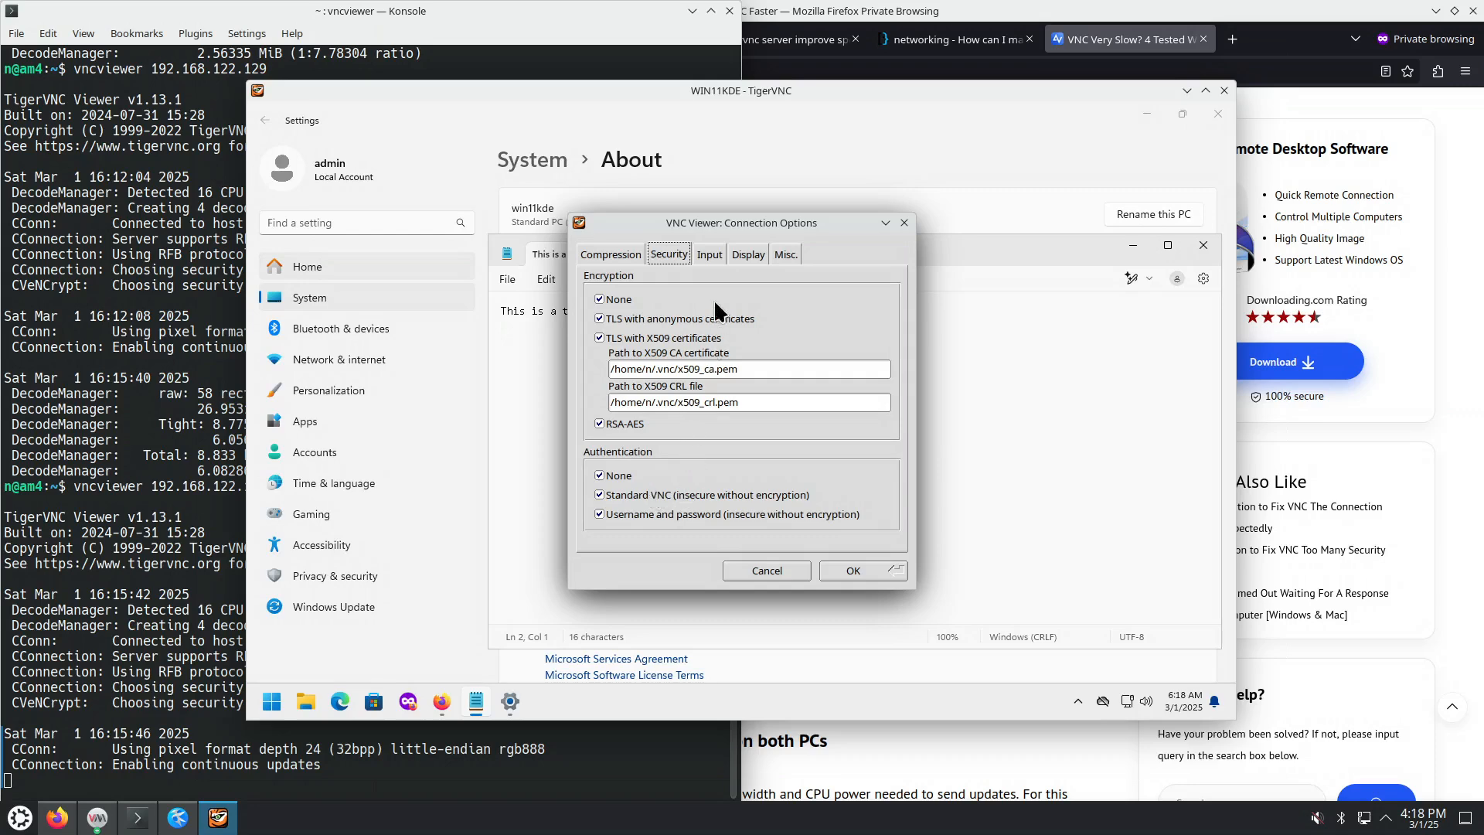
pyautogui.click(711, 255)
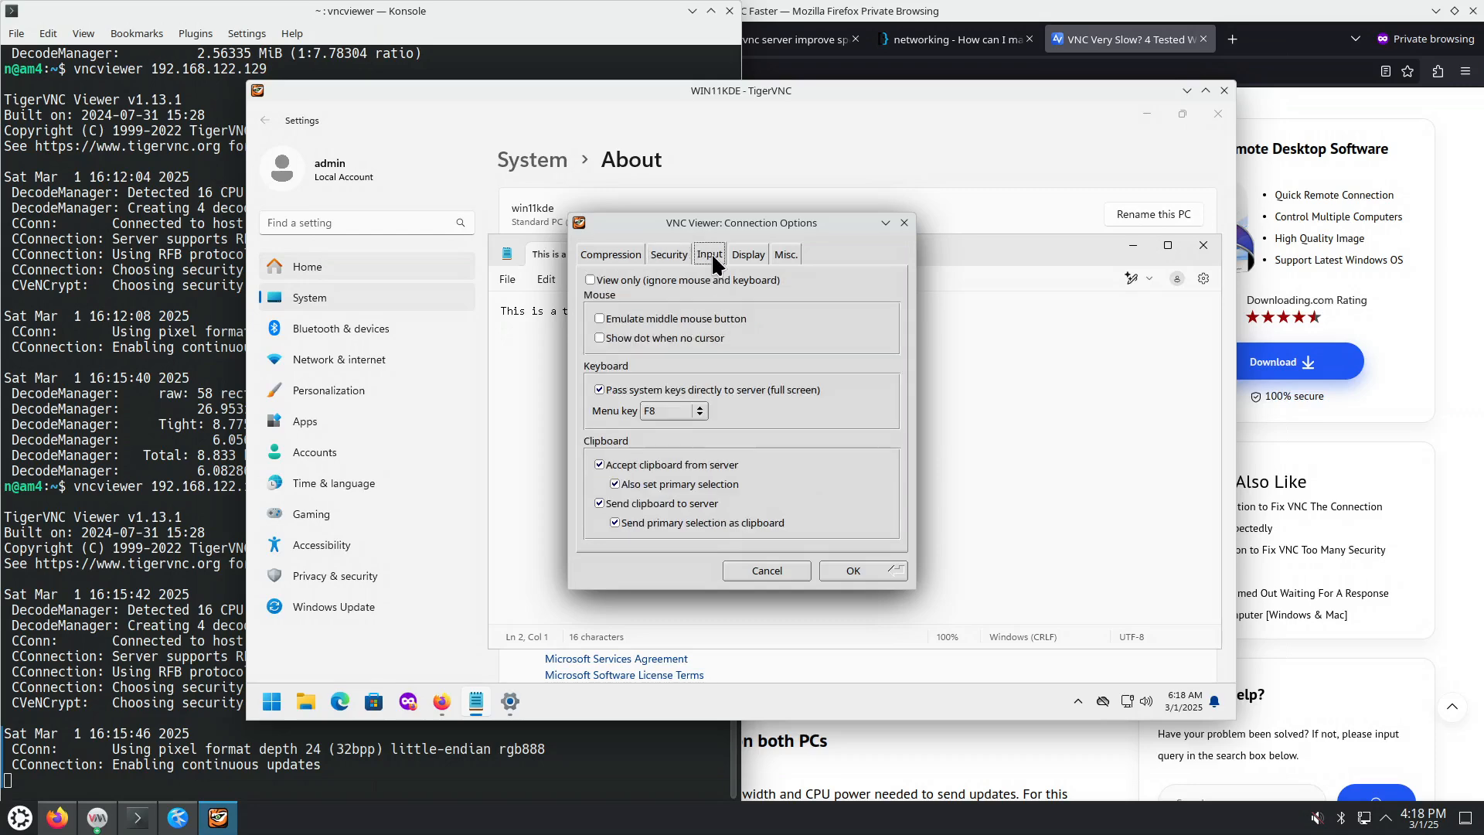
pyautogui.click(700, 411)
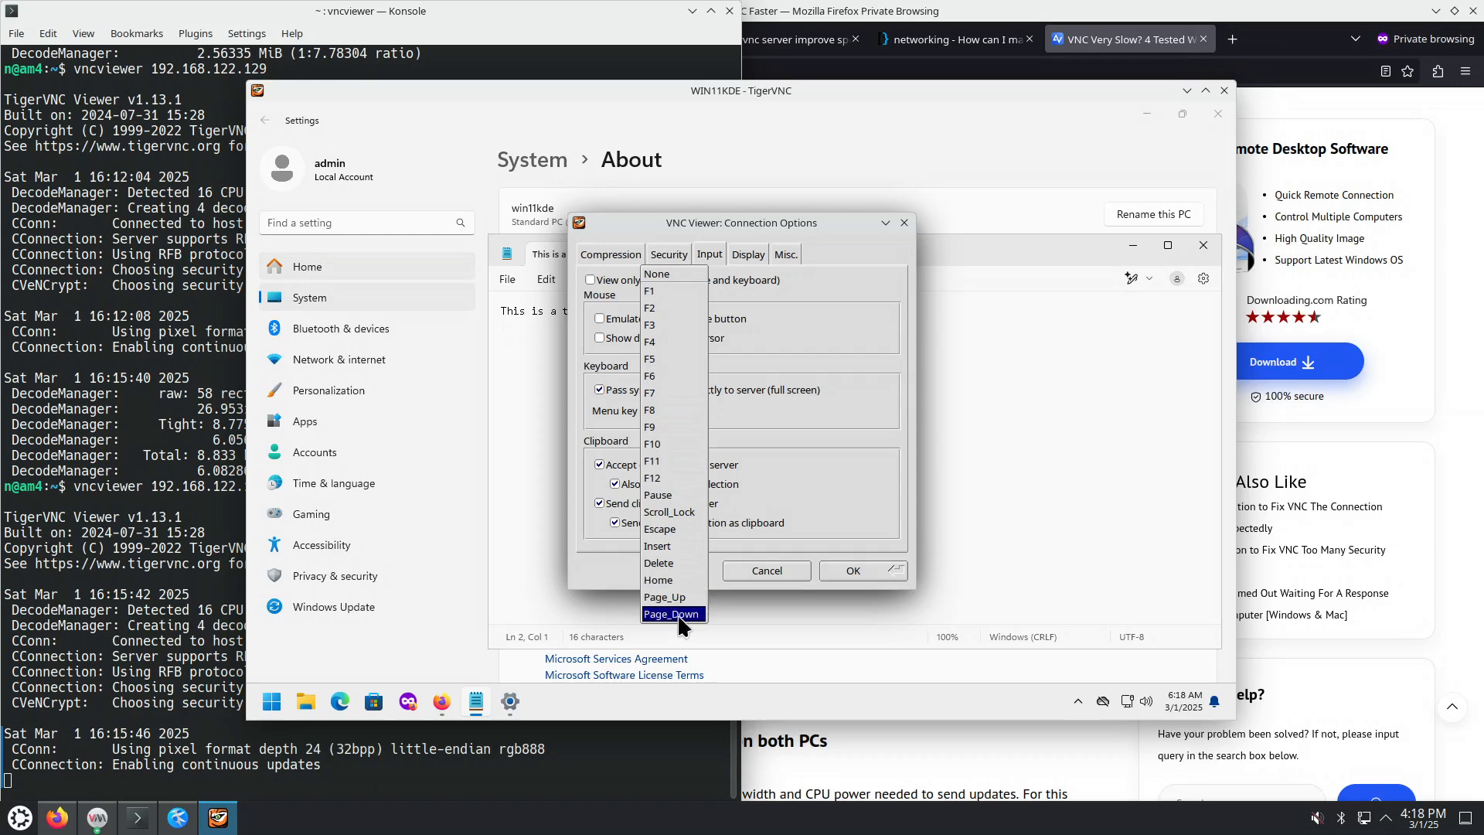
pyautogui.click(683, 514)
pyautogui.click(846, 571)
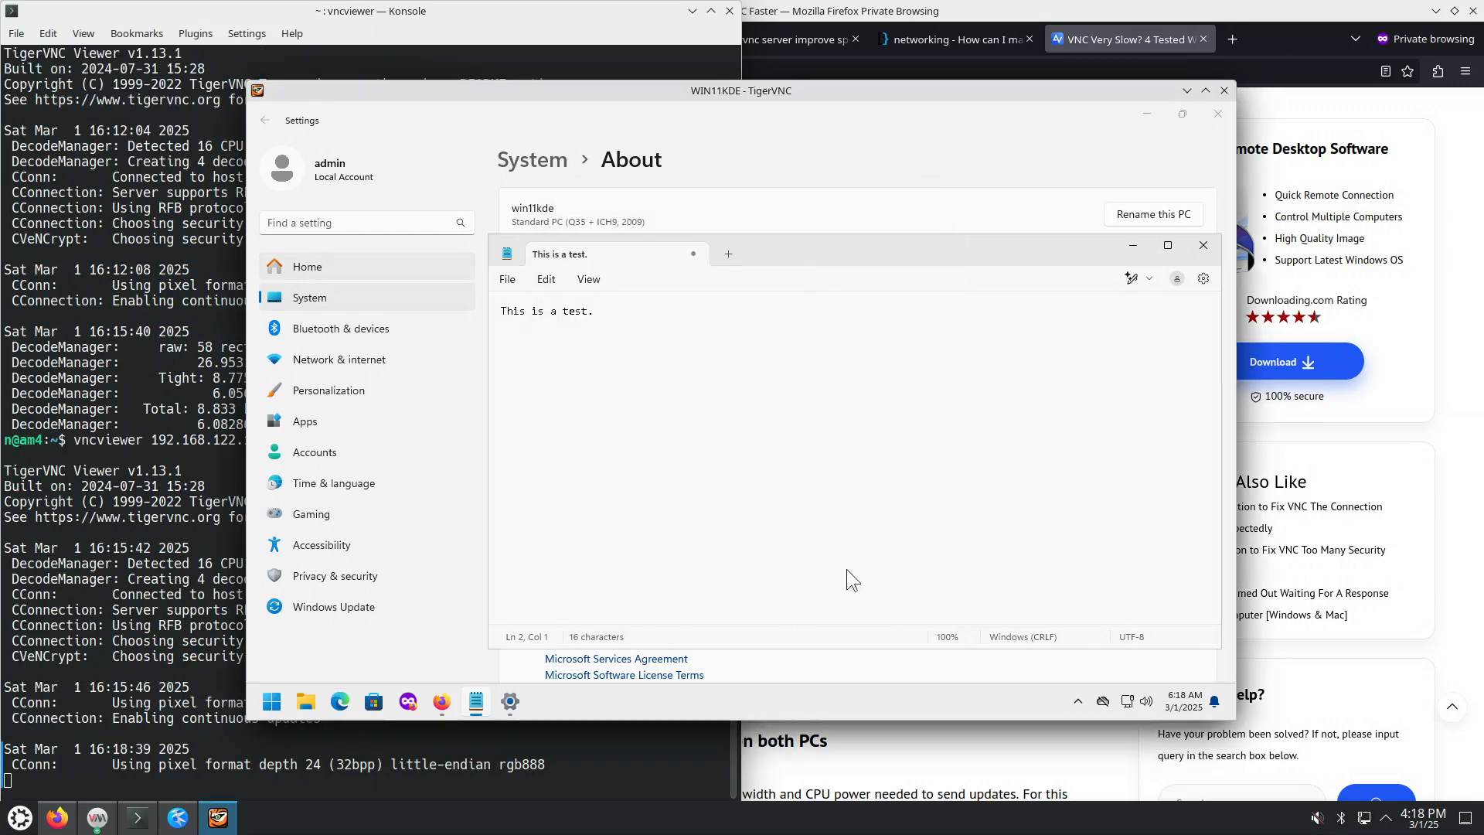
# Step: Test the new Scroll_Lock menu key on the session menu, dismiss it, then reopen the menu
pyautogui.press('Scroll_Lock')
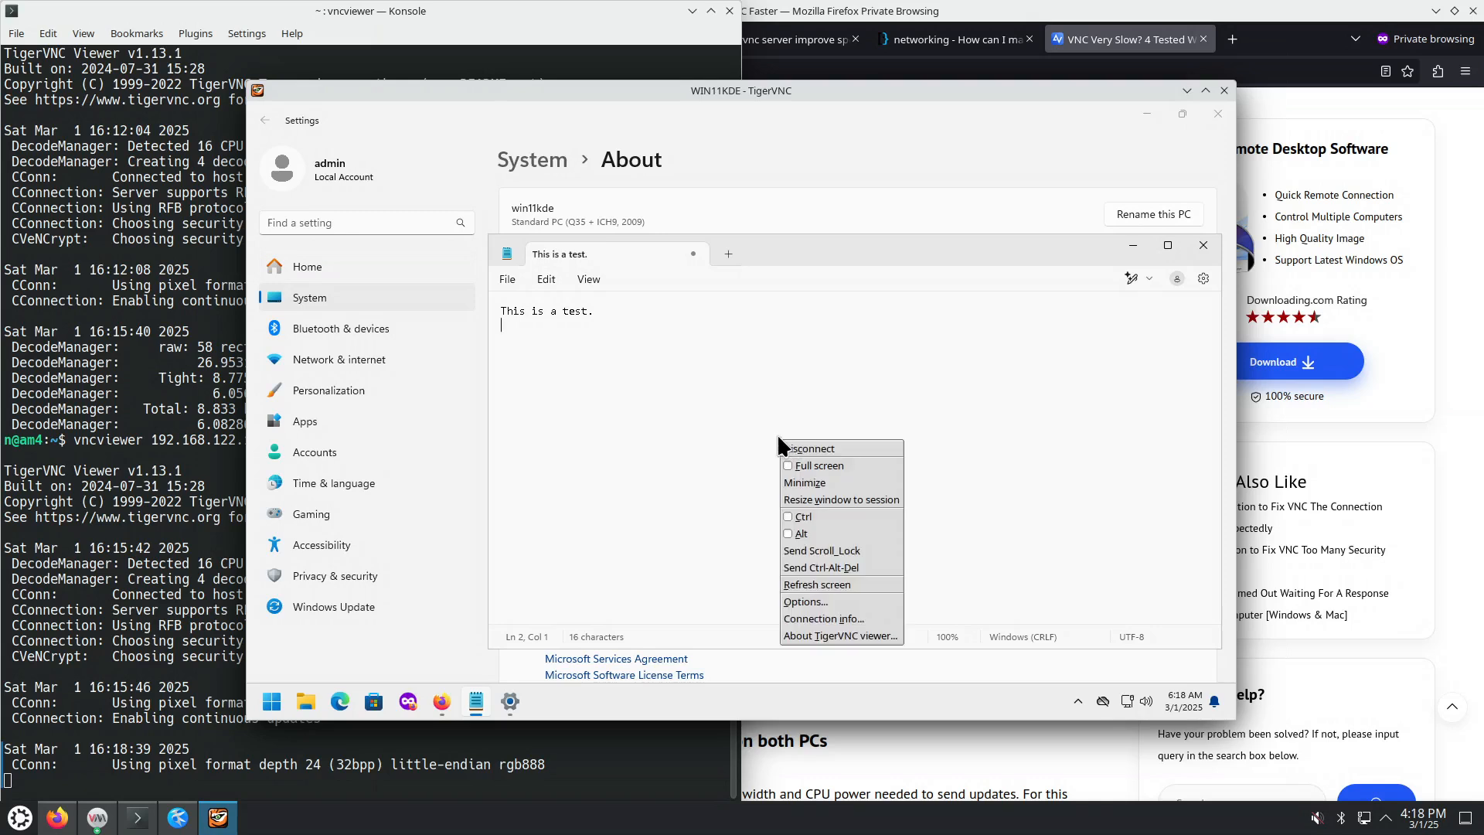
pyautogui.click(736, 433)
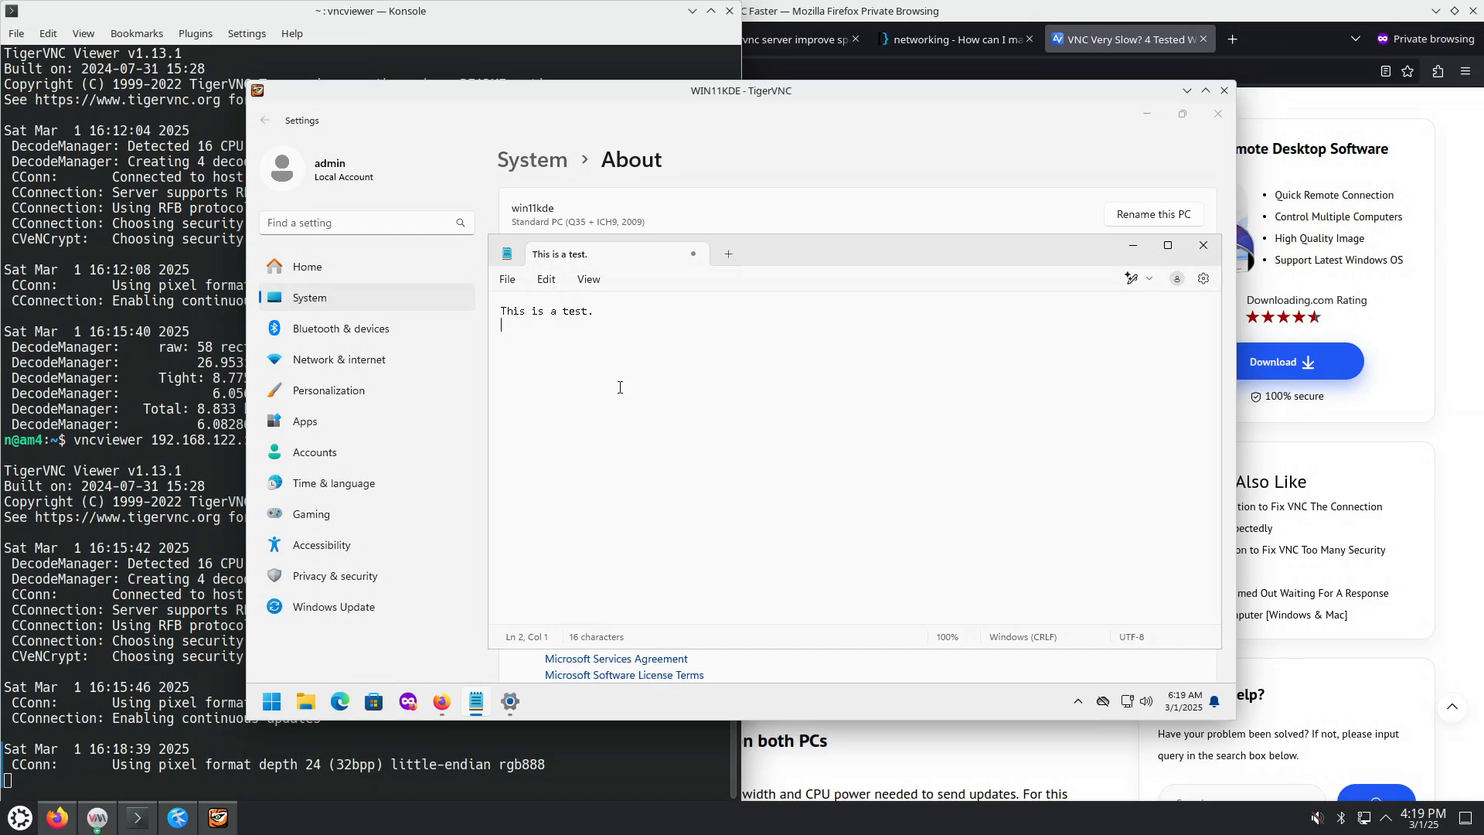
pyautogui.press('F8')
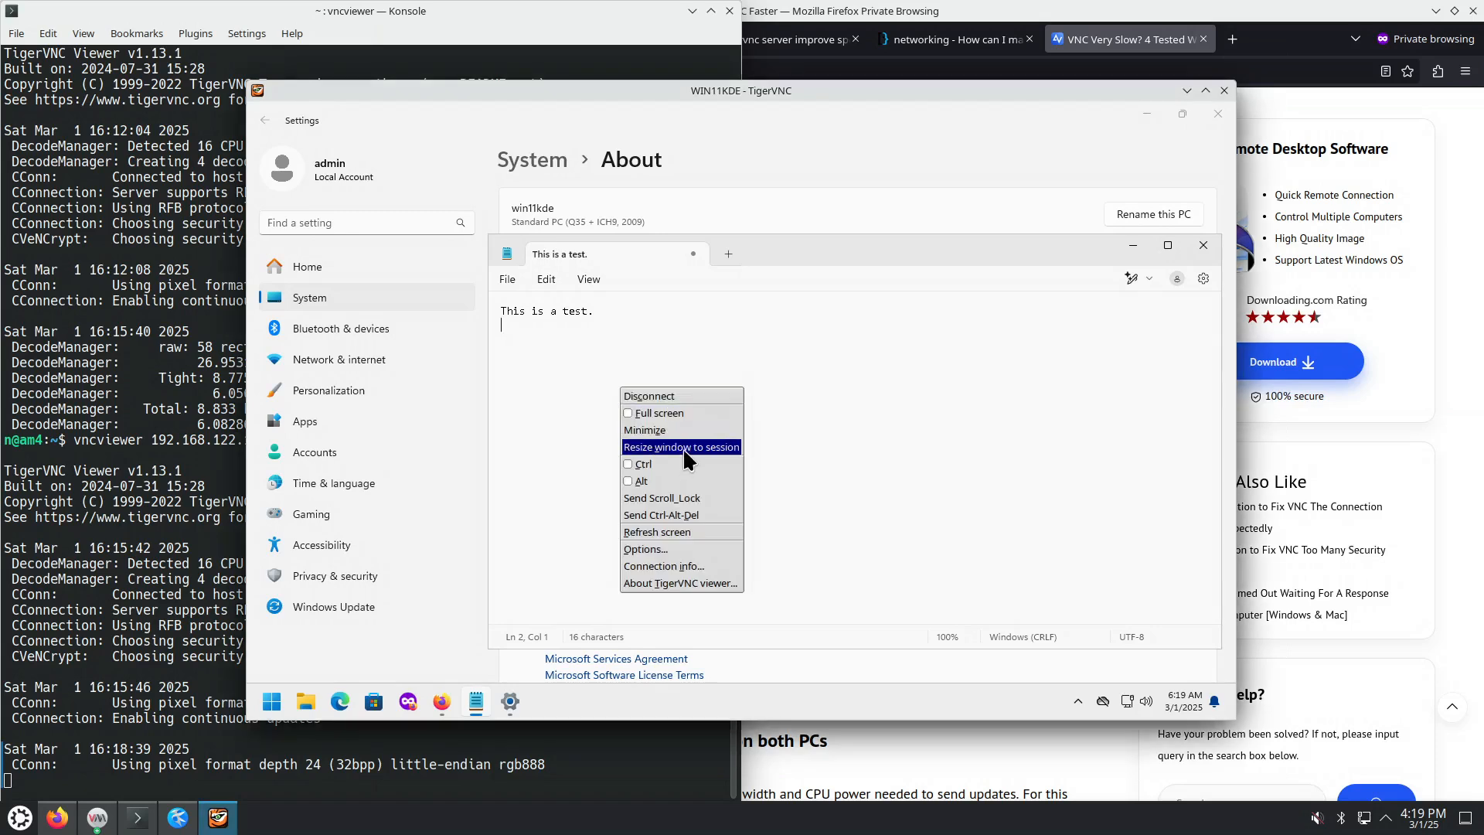
# Step: Fit the viewer to the session, then move it up-left and enlarge it beyond the remote screen
pyautogui.click(809, 104)
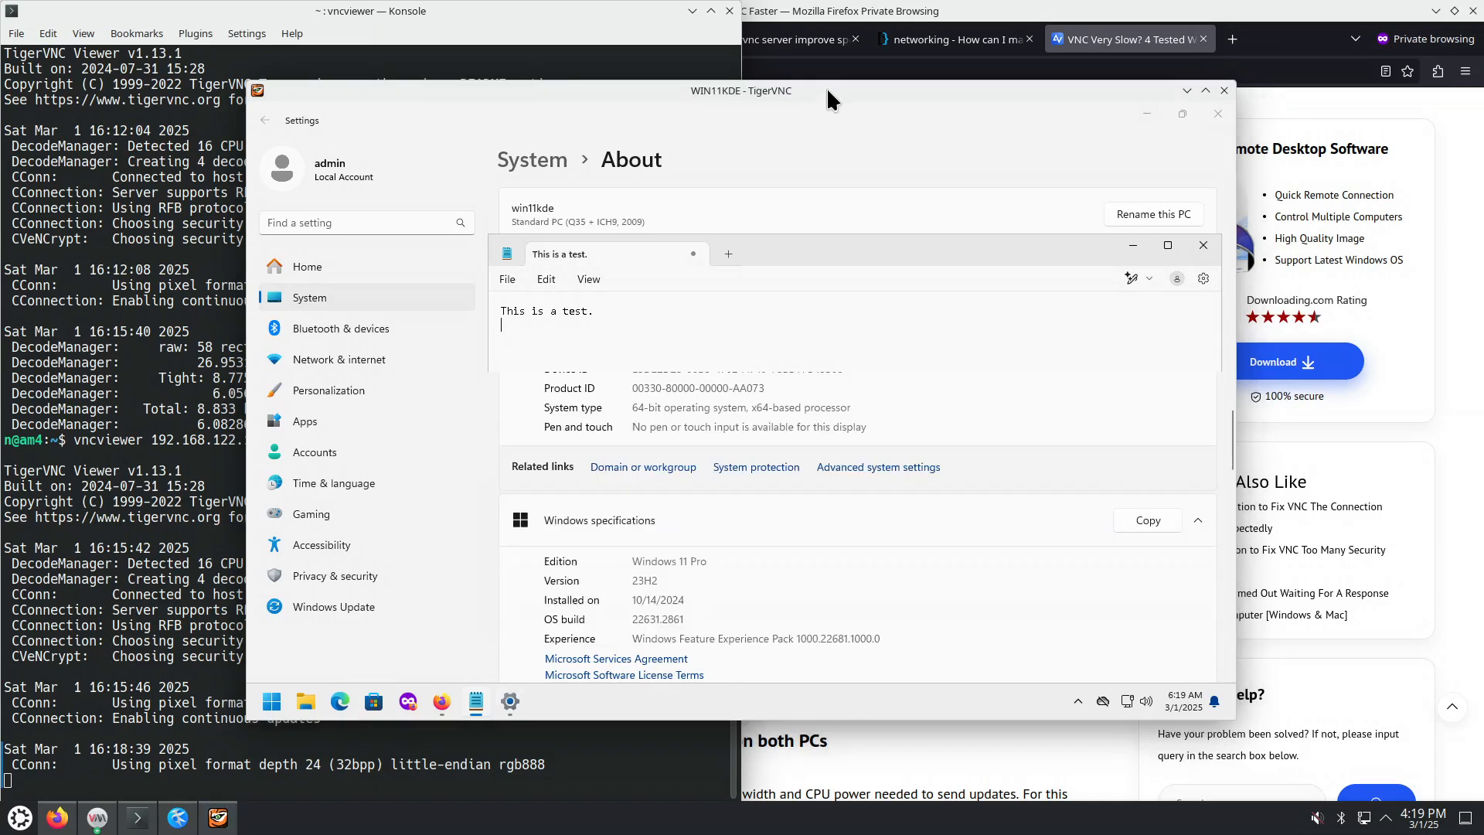
pyautogui.moveTo(827, 87); pyautogui.dragTo(730, 41)
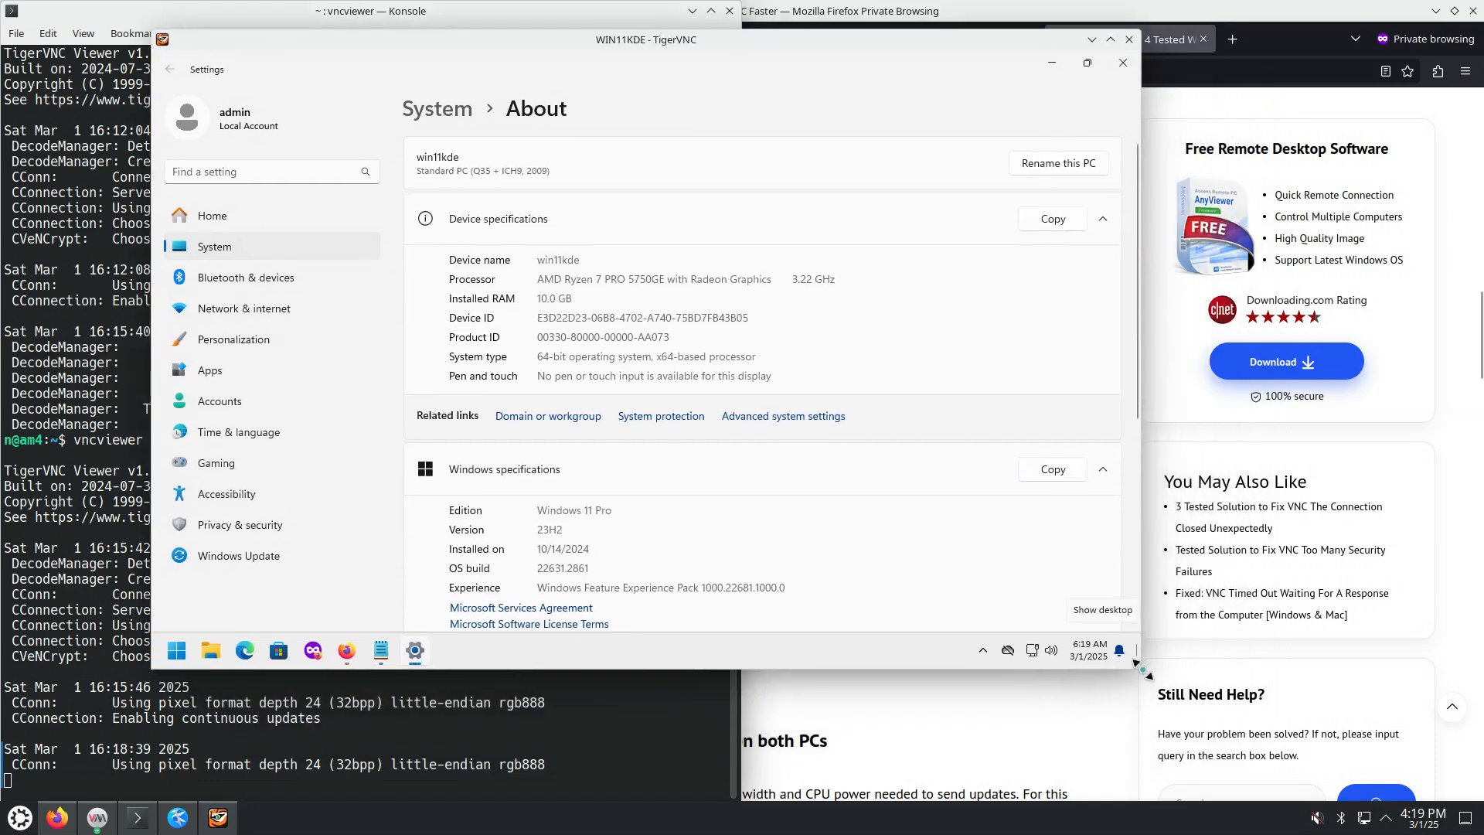
pyautogui.moveTo(1140, 667); pyautogui.dragTo(1311, 768)
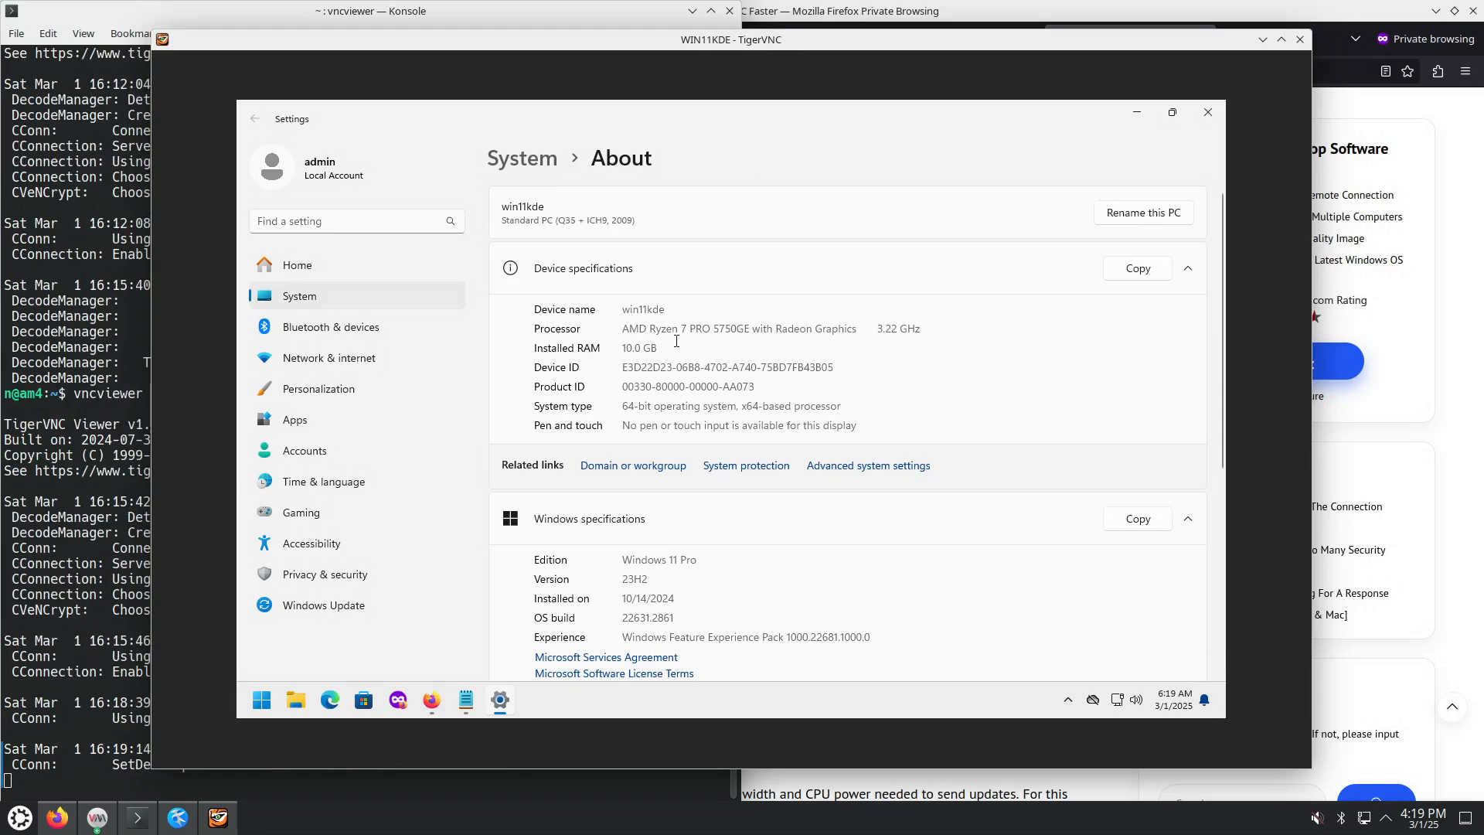
# Step: Shrink the viewer with Resize window to session, then dismiss the session menu without going full screen
pyautogui.press('F8')
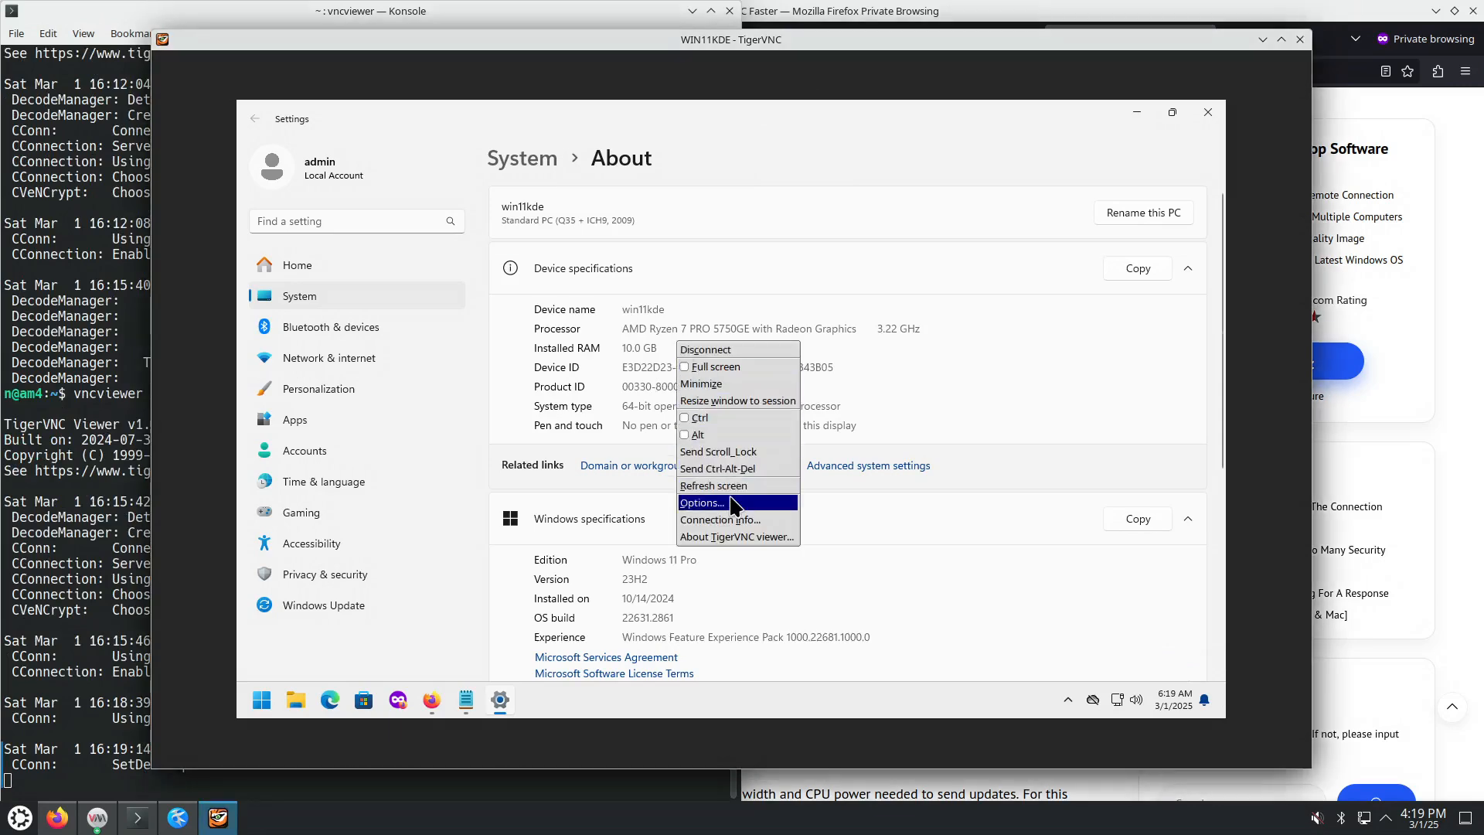
pyautogui.click(731, 400)
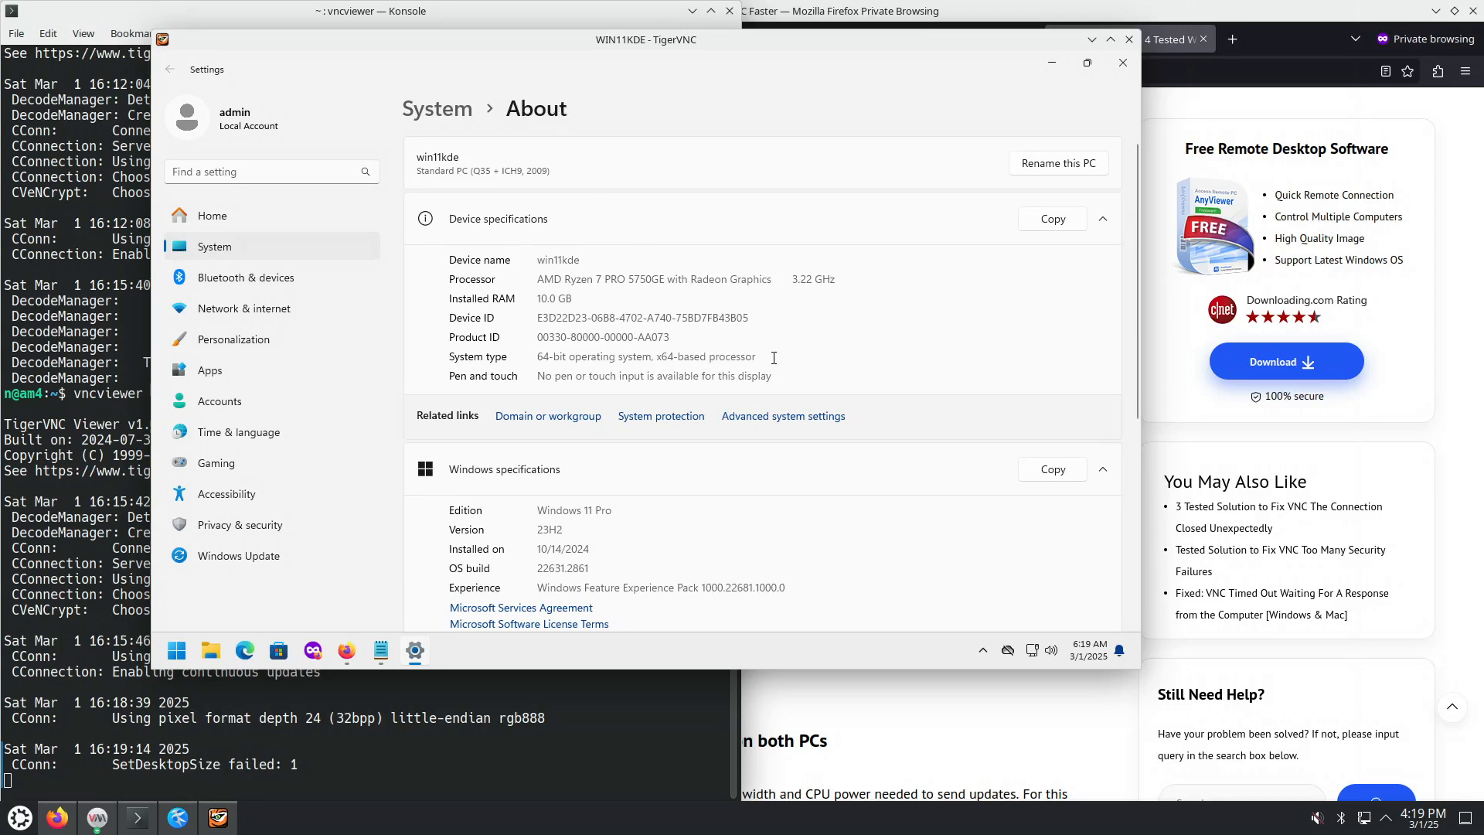
pyautogui.press('F8')
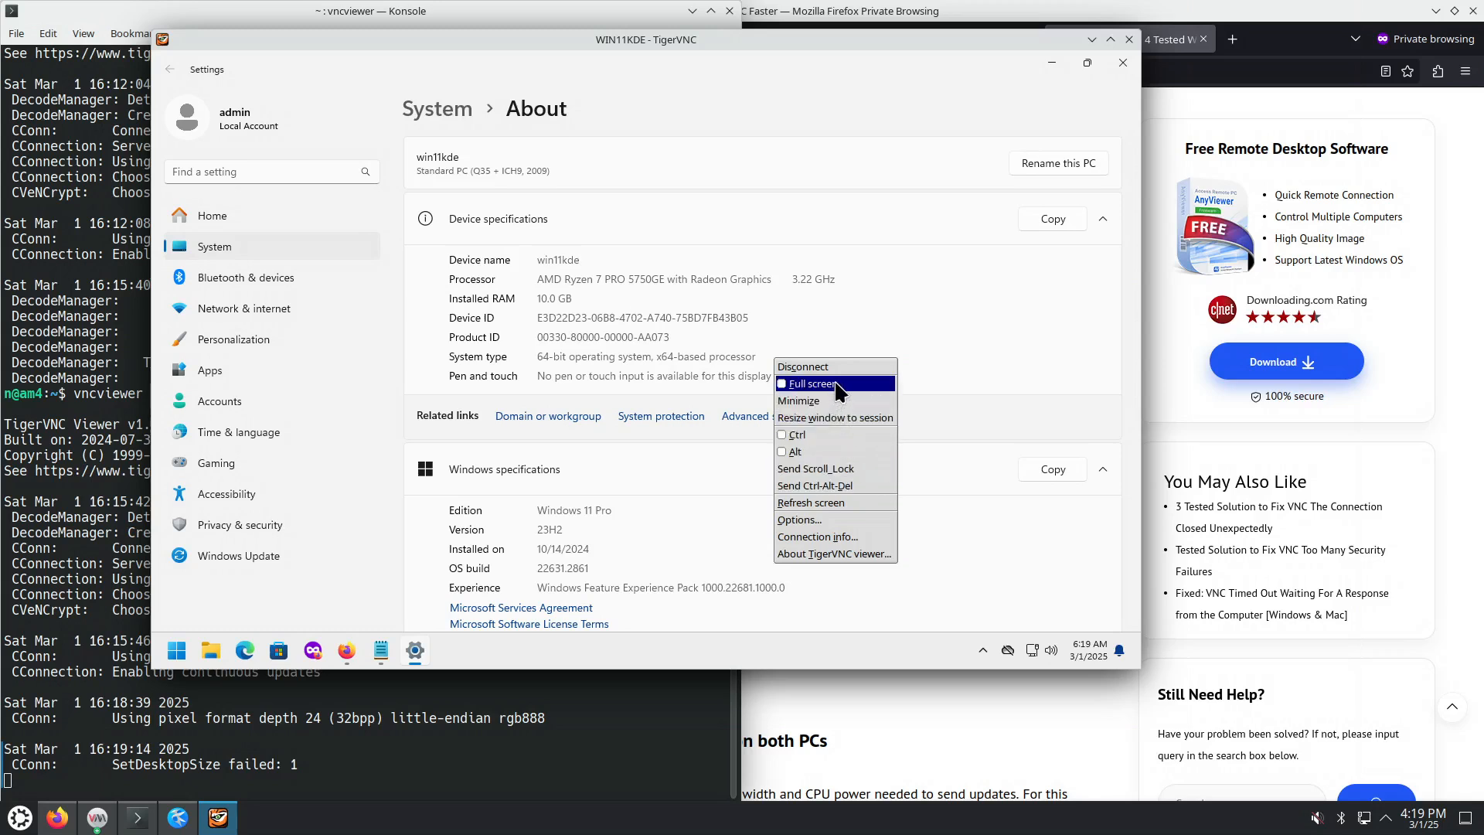
pyautogui.click(702, 364)
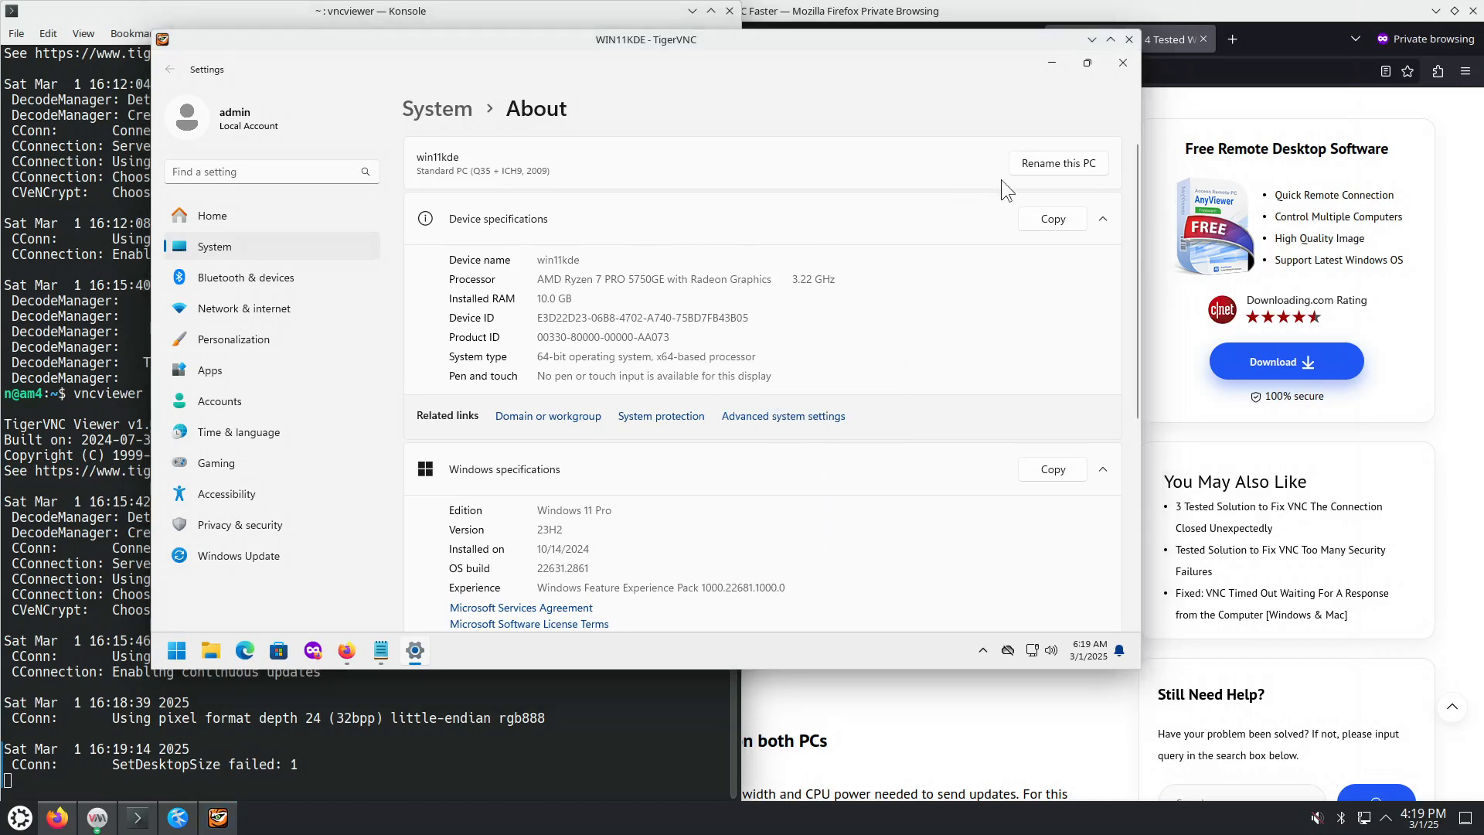
# Step: Close the VNC viewer session and raise the virt-manager console window
pyautogui.click(1130, 40)
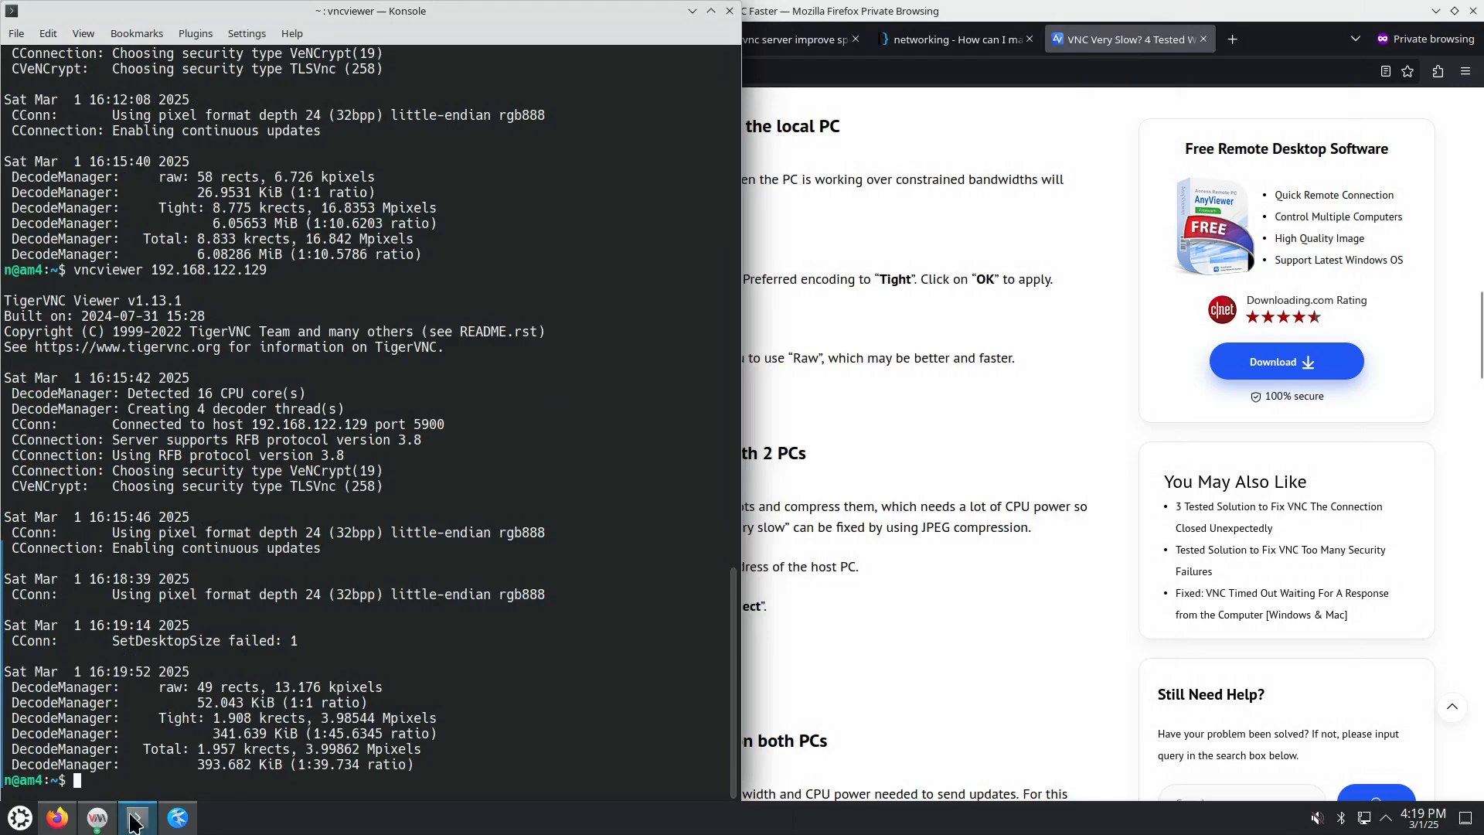
pyautogui.click(97, 818)
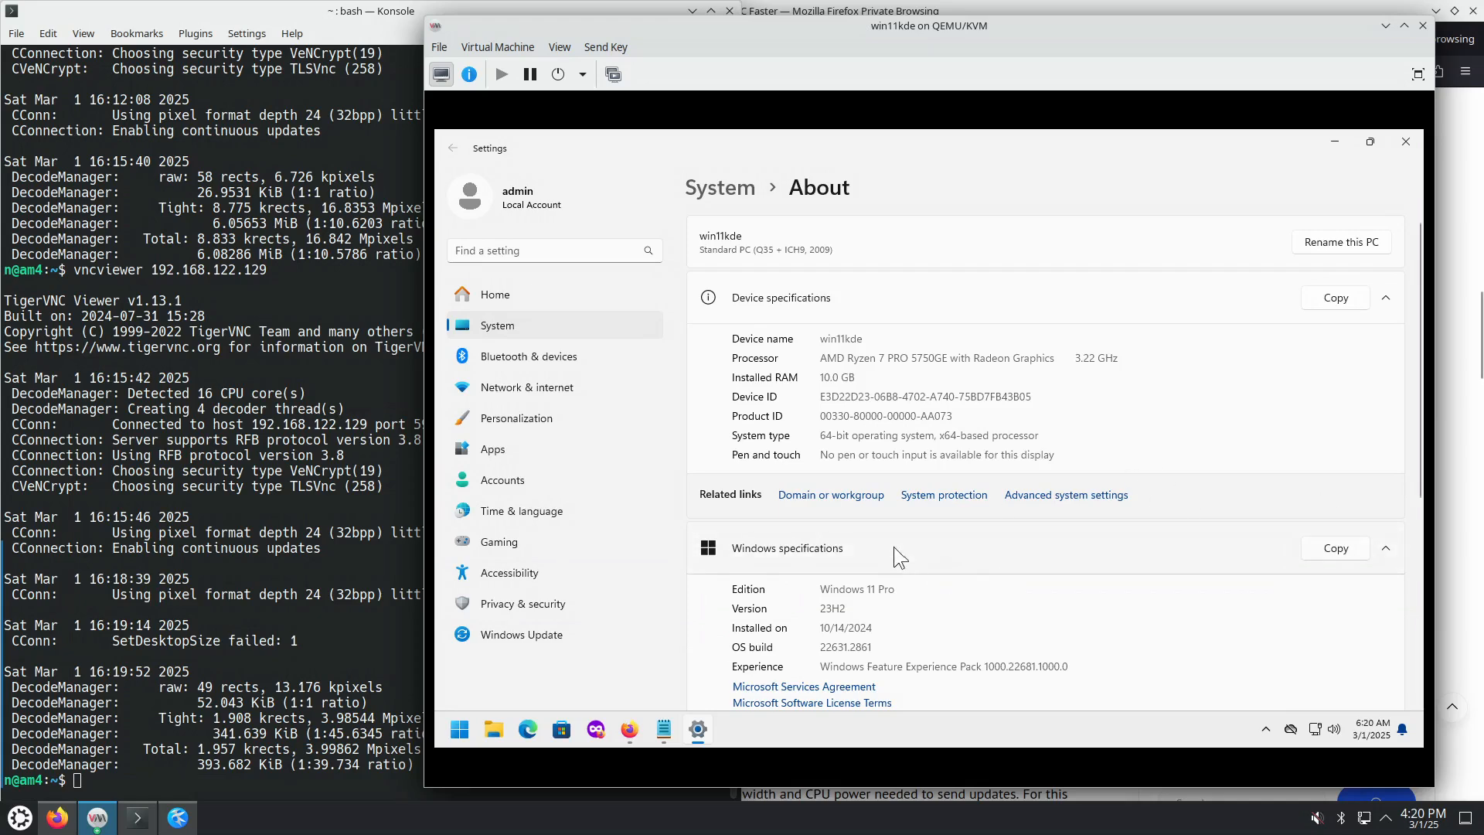
# Step: Rerun vncviewer 192.168.122.129 from Konsole and enter the VNC password to reconnect
pyautogui.click(393, 518)
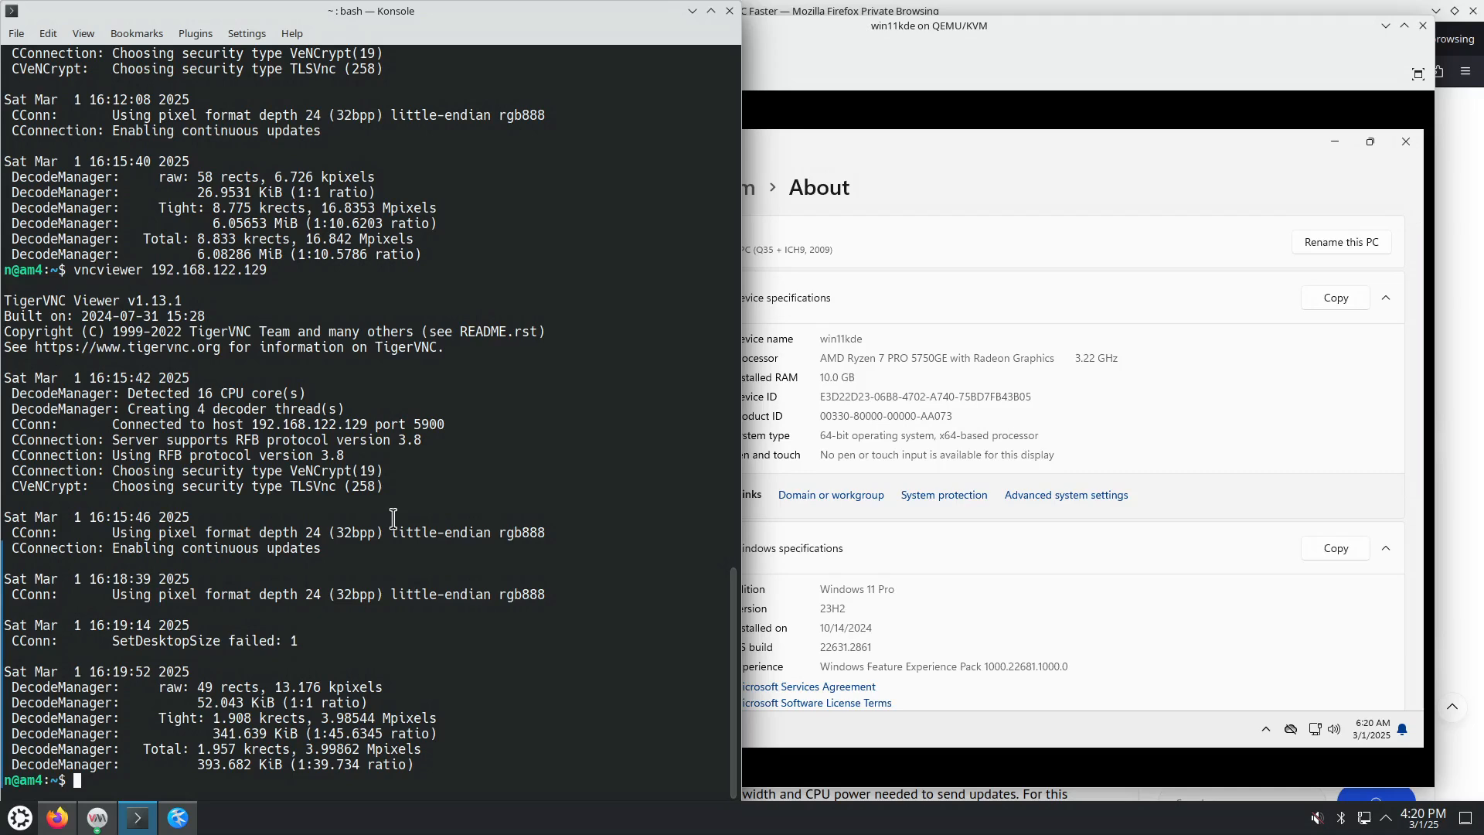
pyautogui.press('Up')
pyautogui.press('Return')
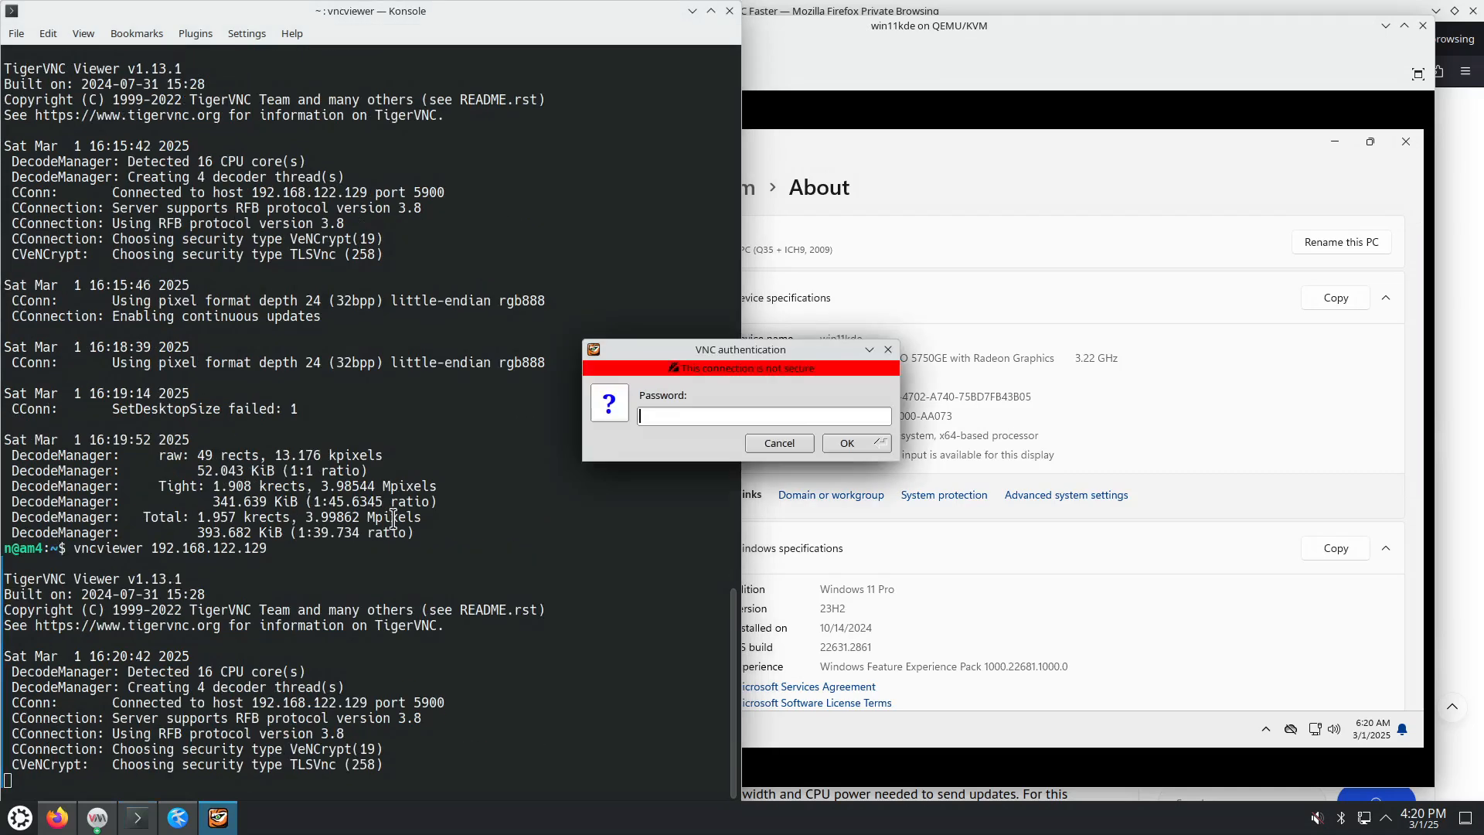
pyautogui.write('•••••••')
pyautogui.press('Return')
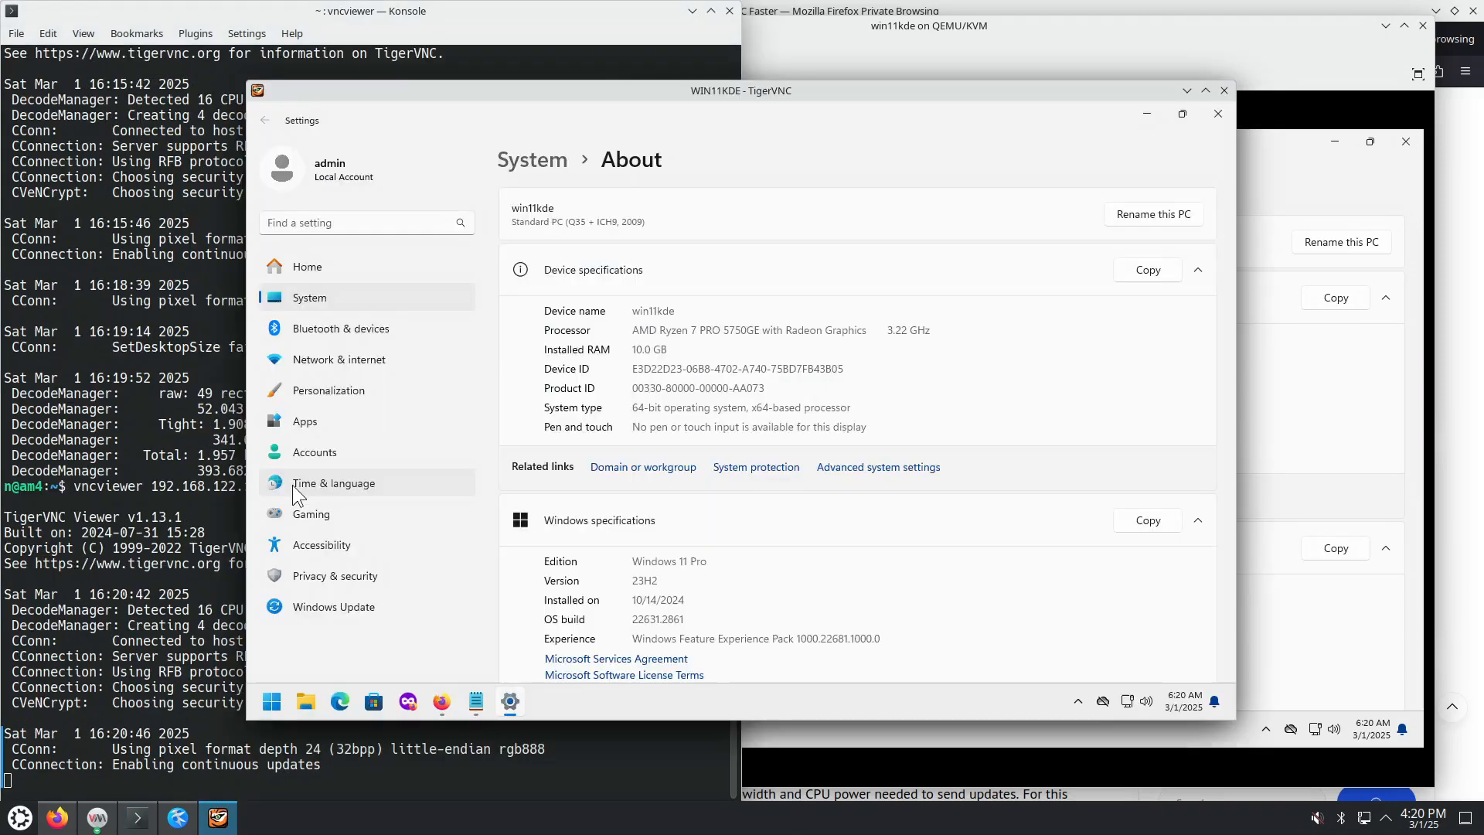